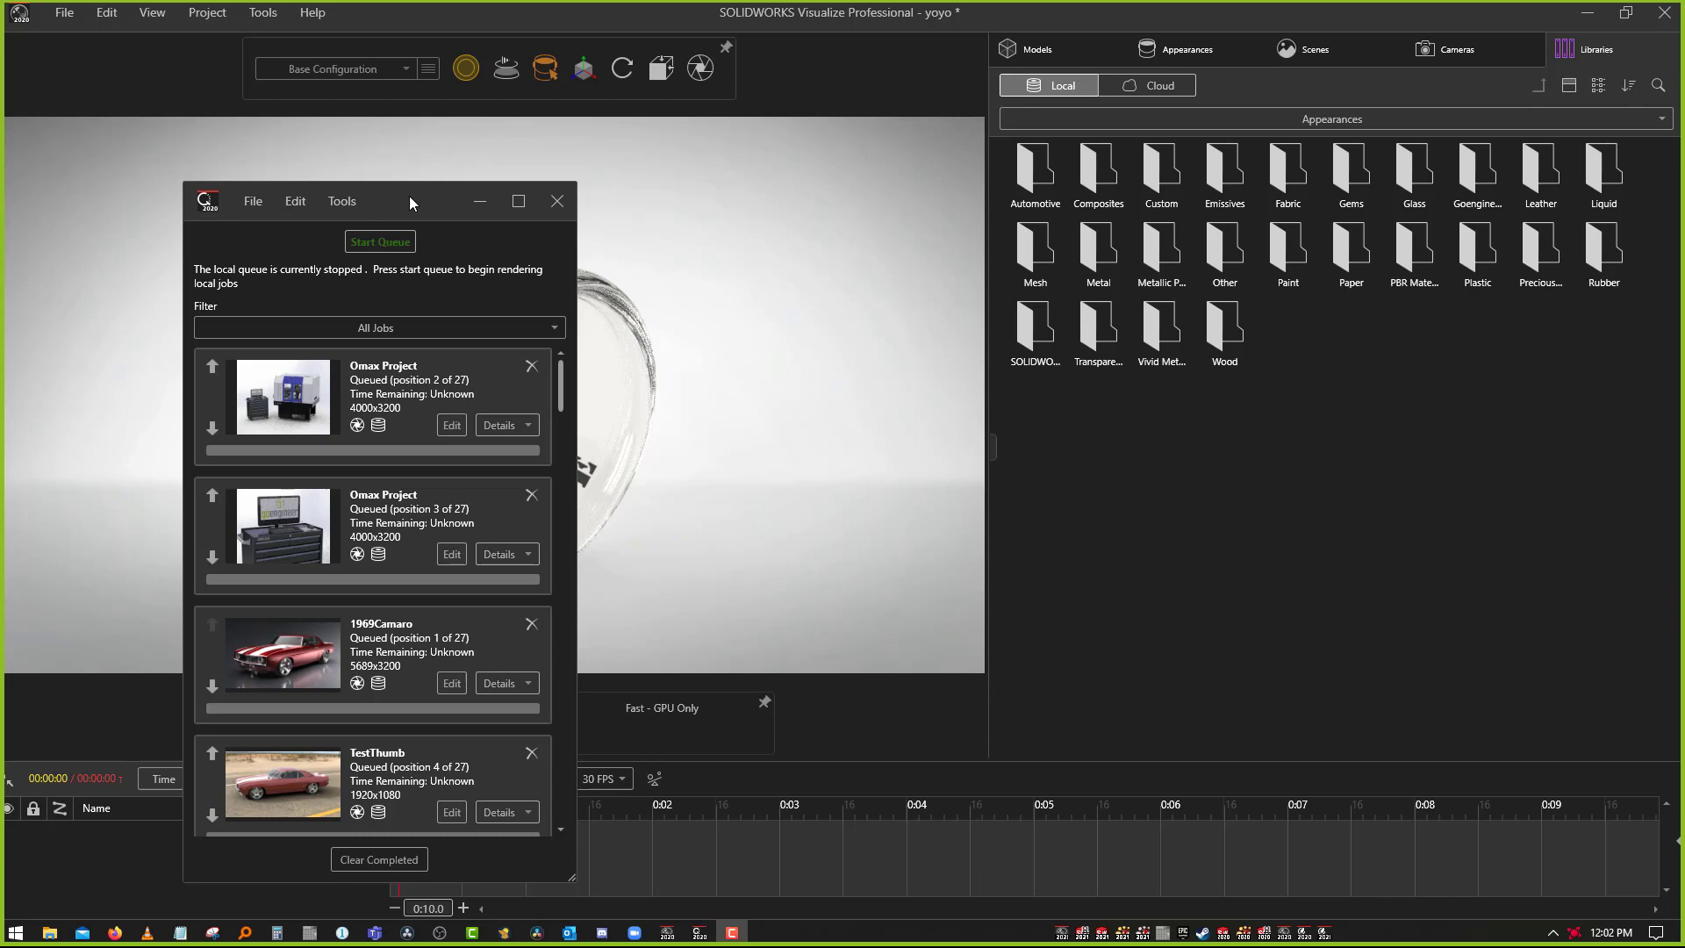
Minimize the render queue window and orbit the camera to frame the clear yo-yo at an angle, with the CHANCE lettering facing forward
left_click_drag(428, 201, 1448, 185)
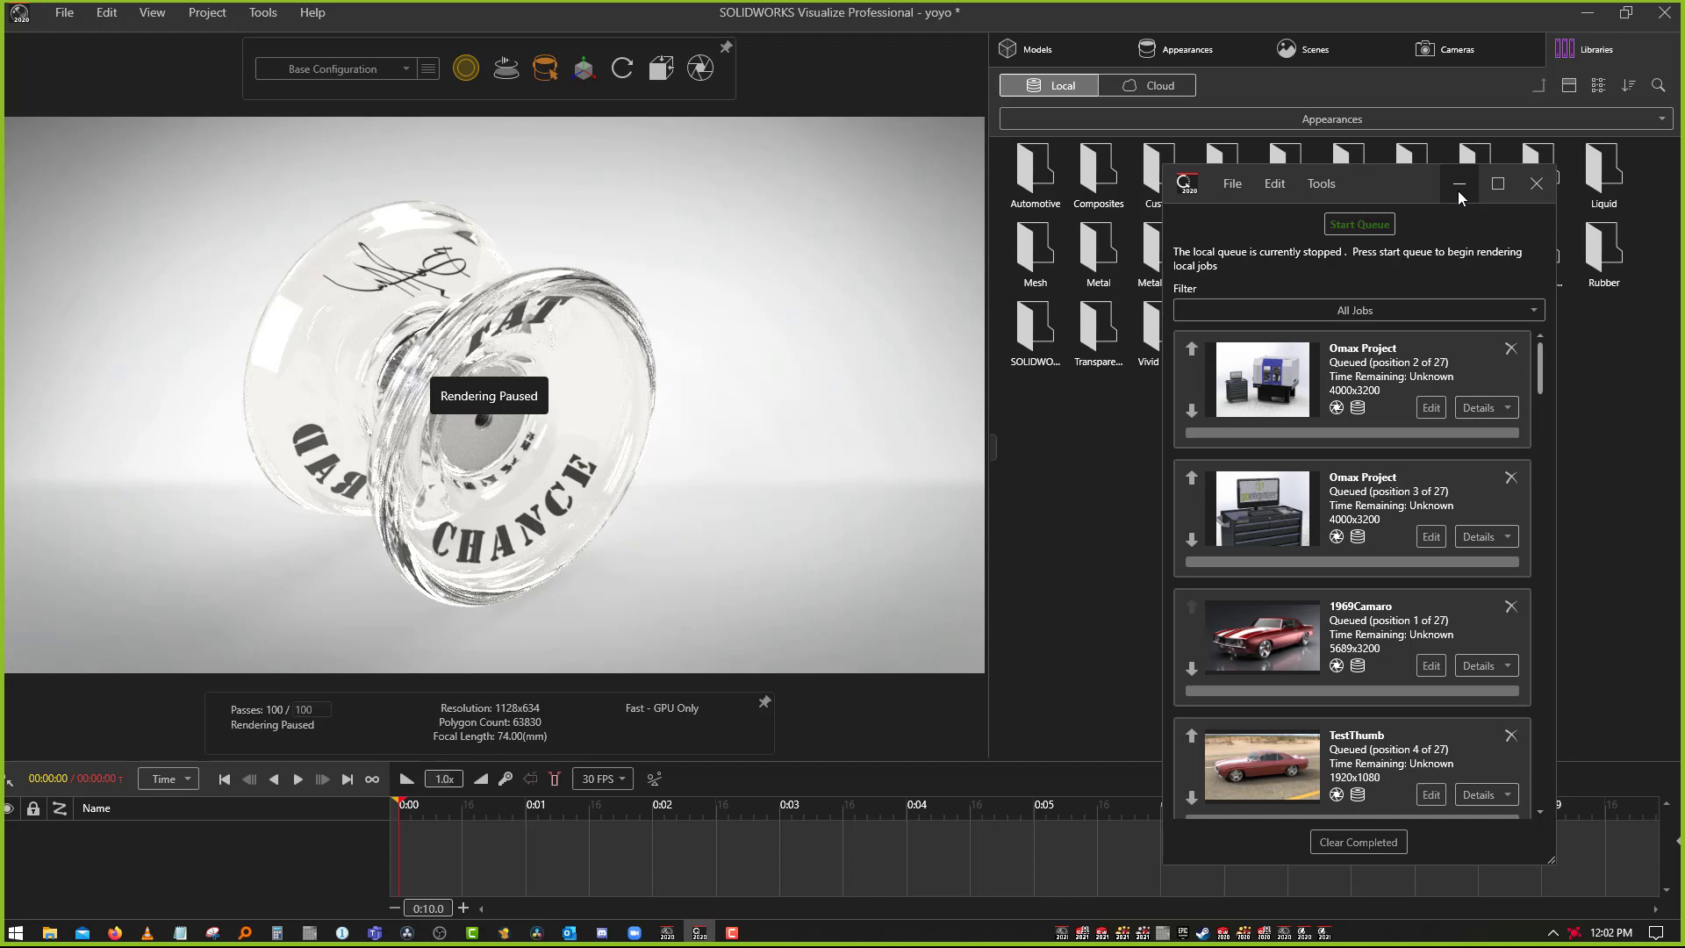
left_click(1459, 186)
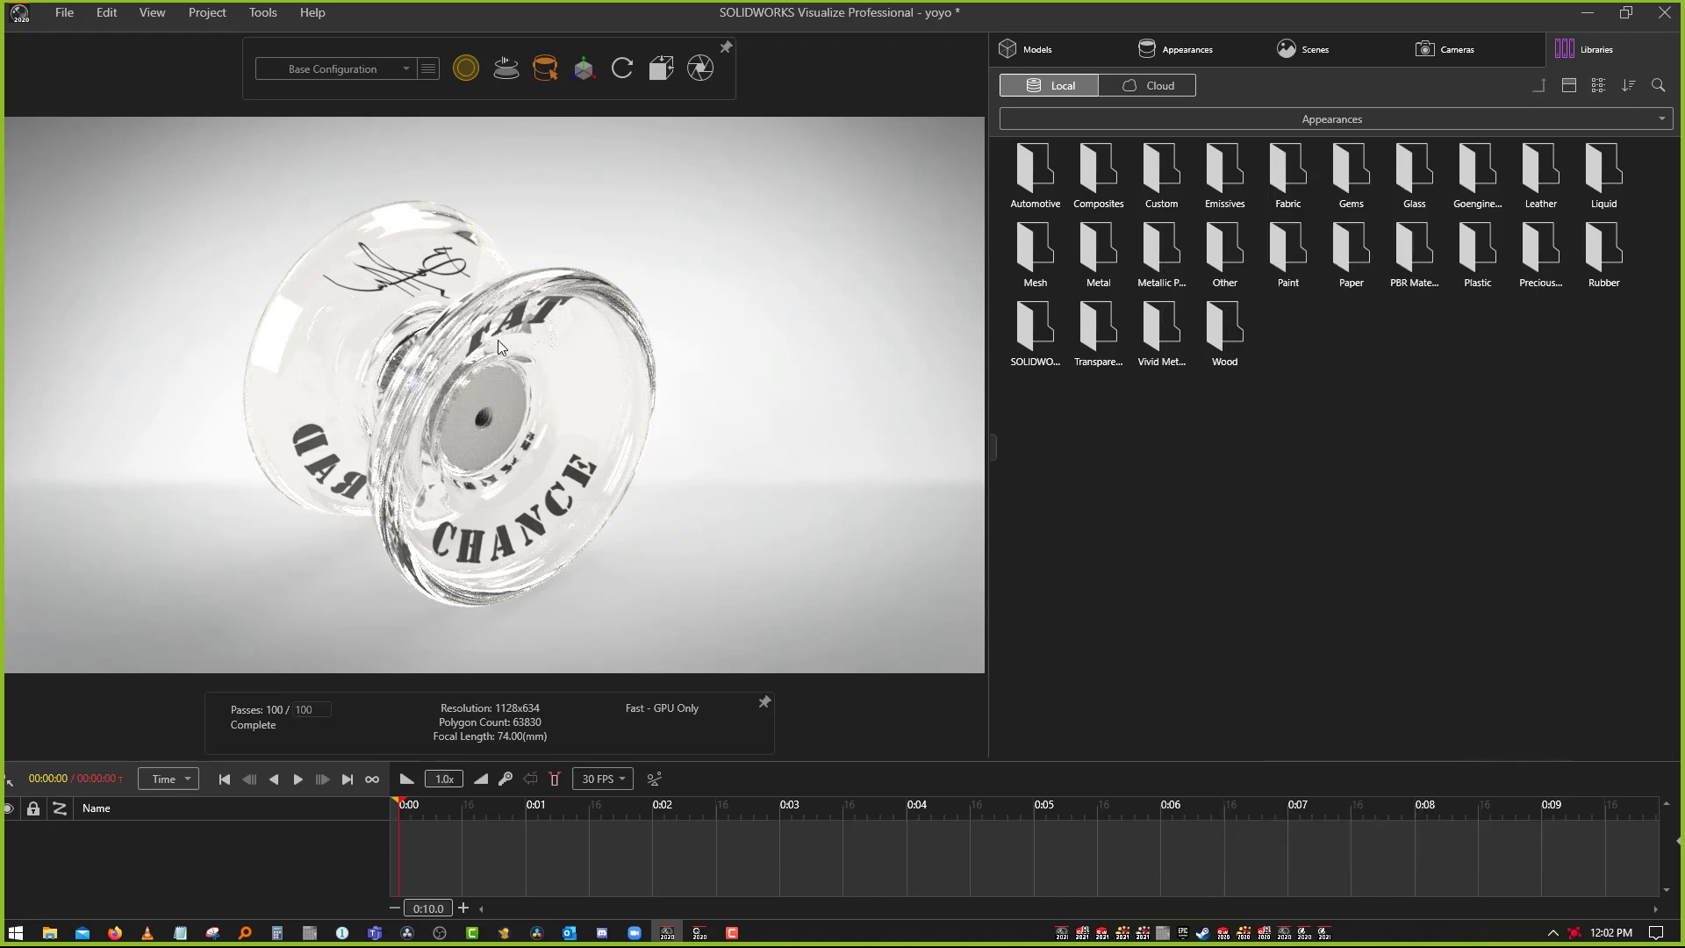
middle_click_drag(793, 462, 26, 433)
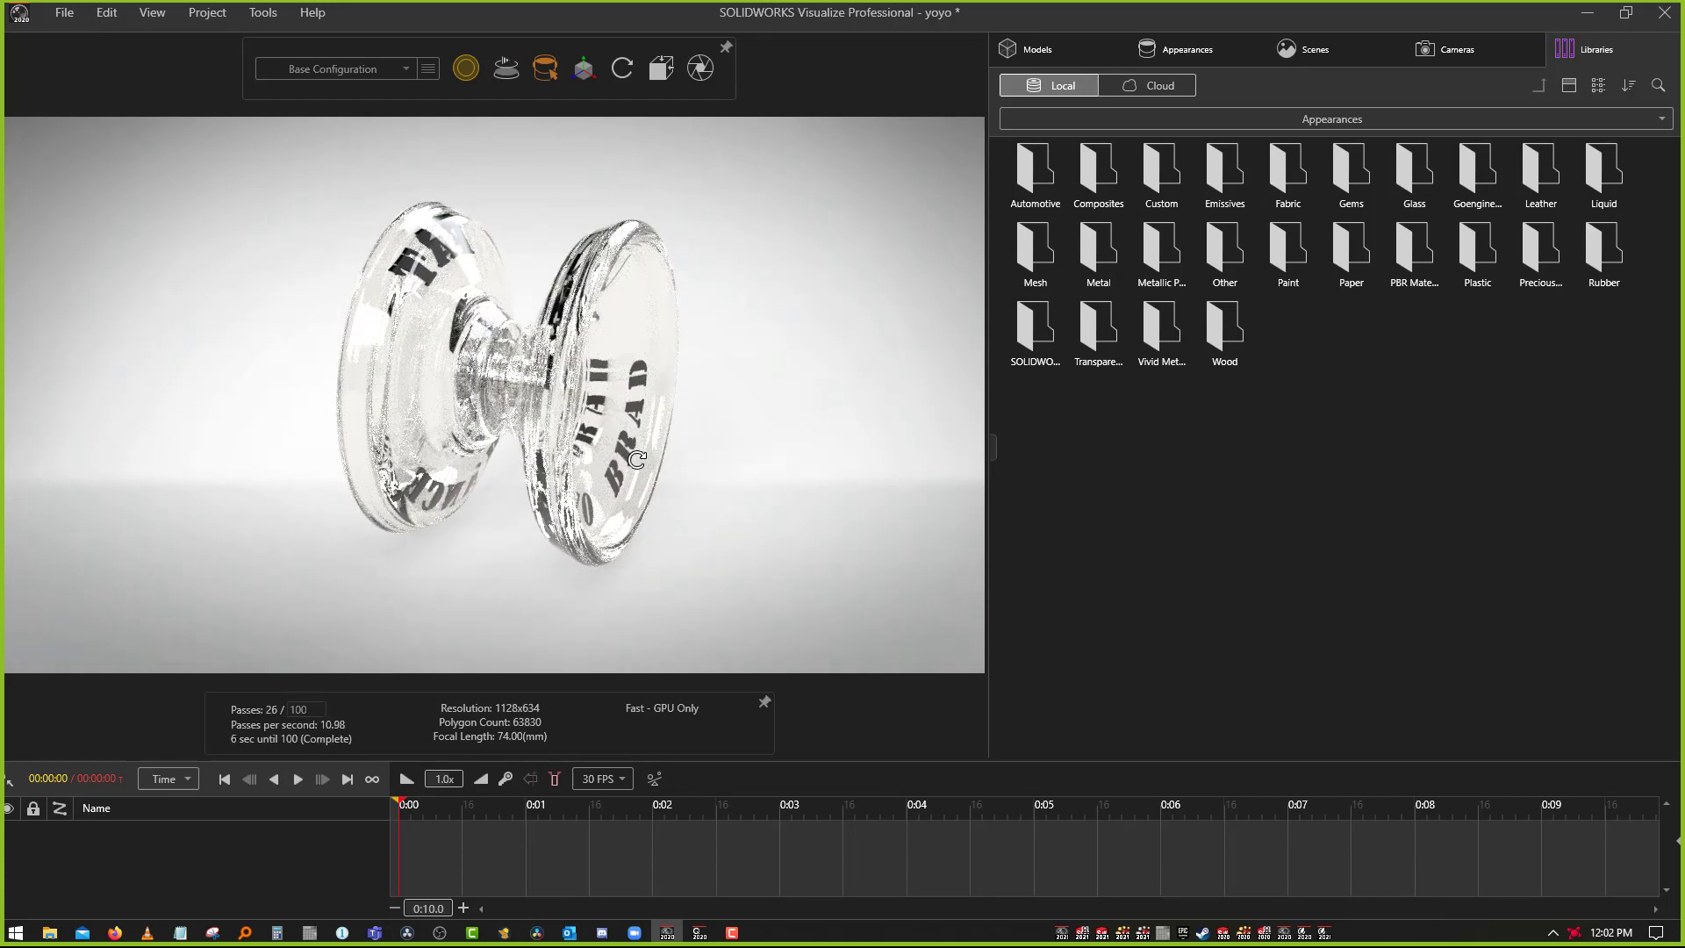
middle_click_drag(637, 461, 795, 567)
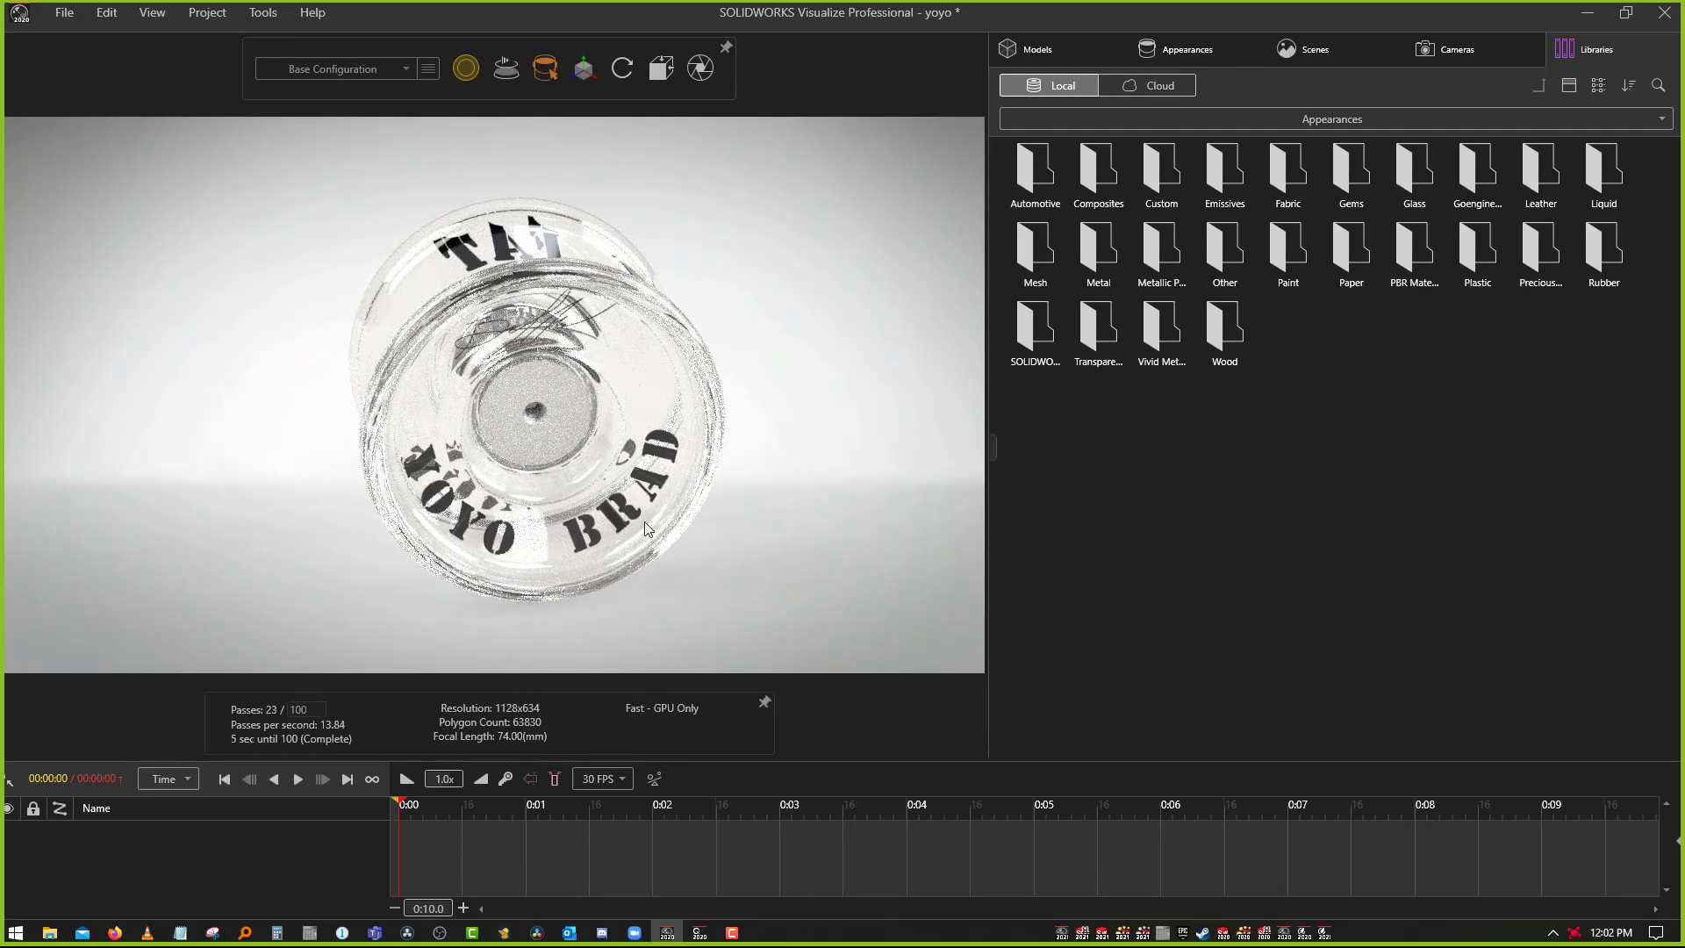
middle_click_drag(515, 576, 556, 591)
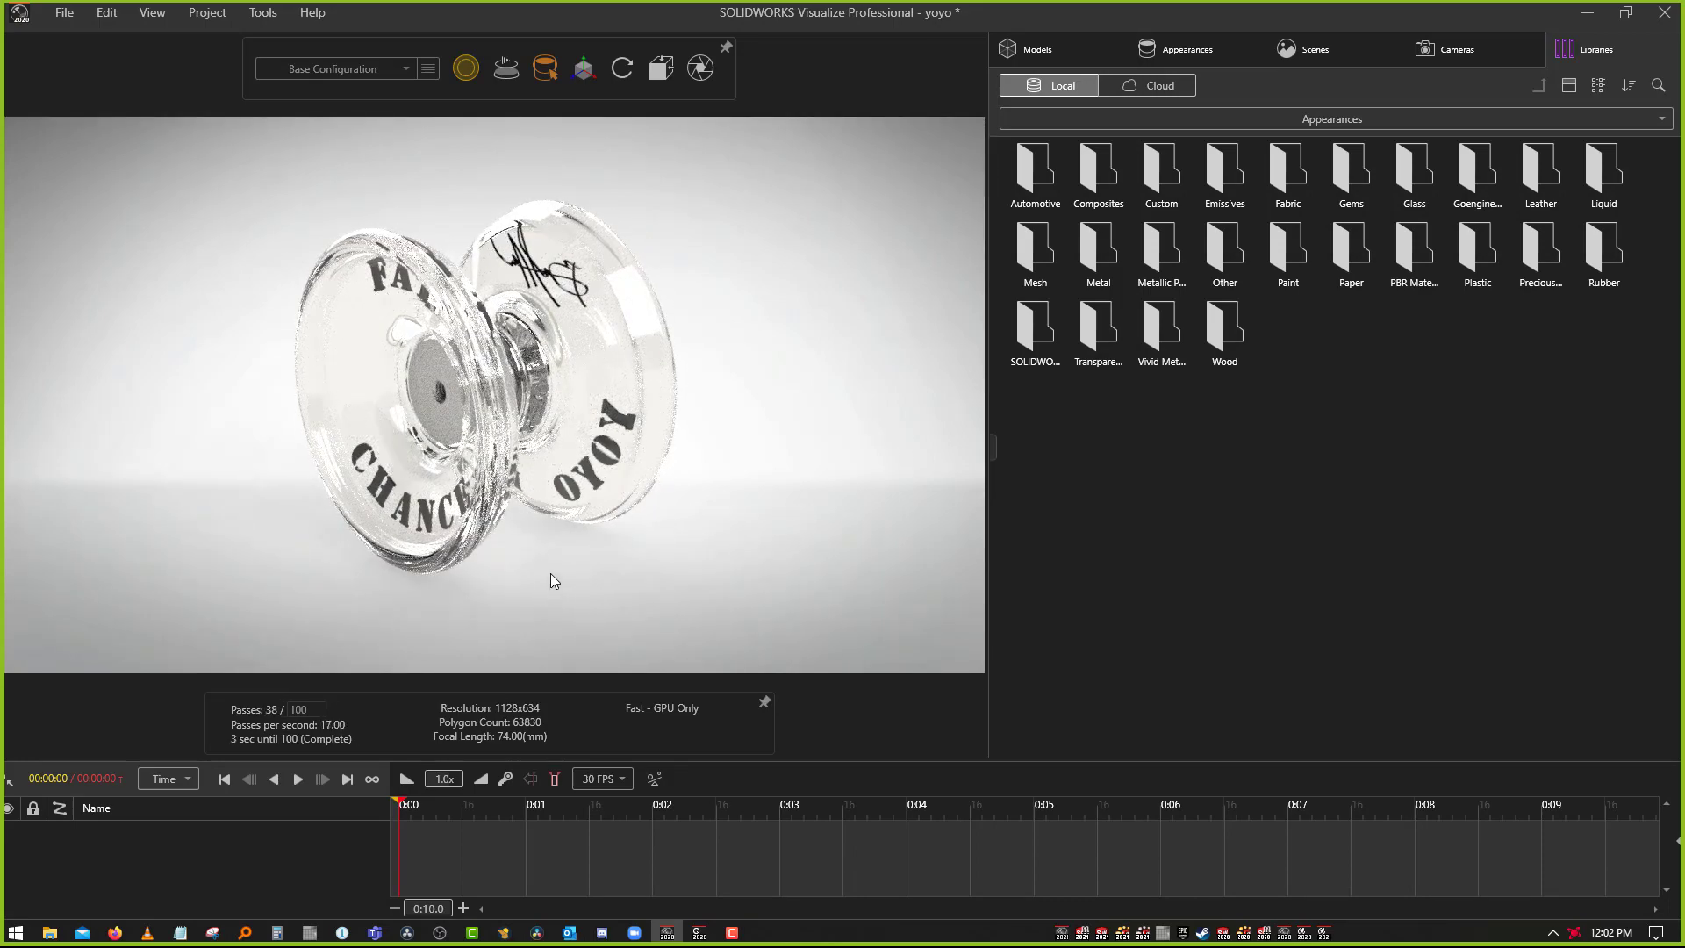
middle_click_drag(539, 544, 572, 581)
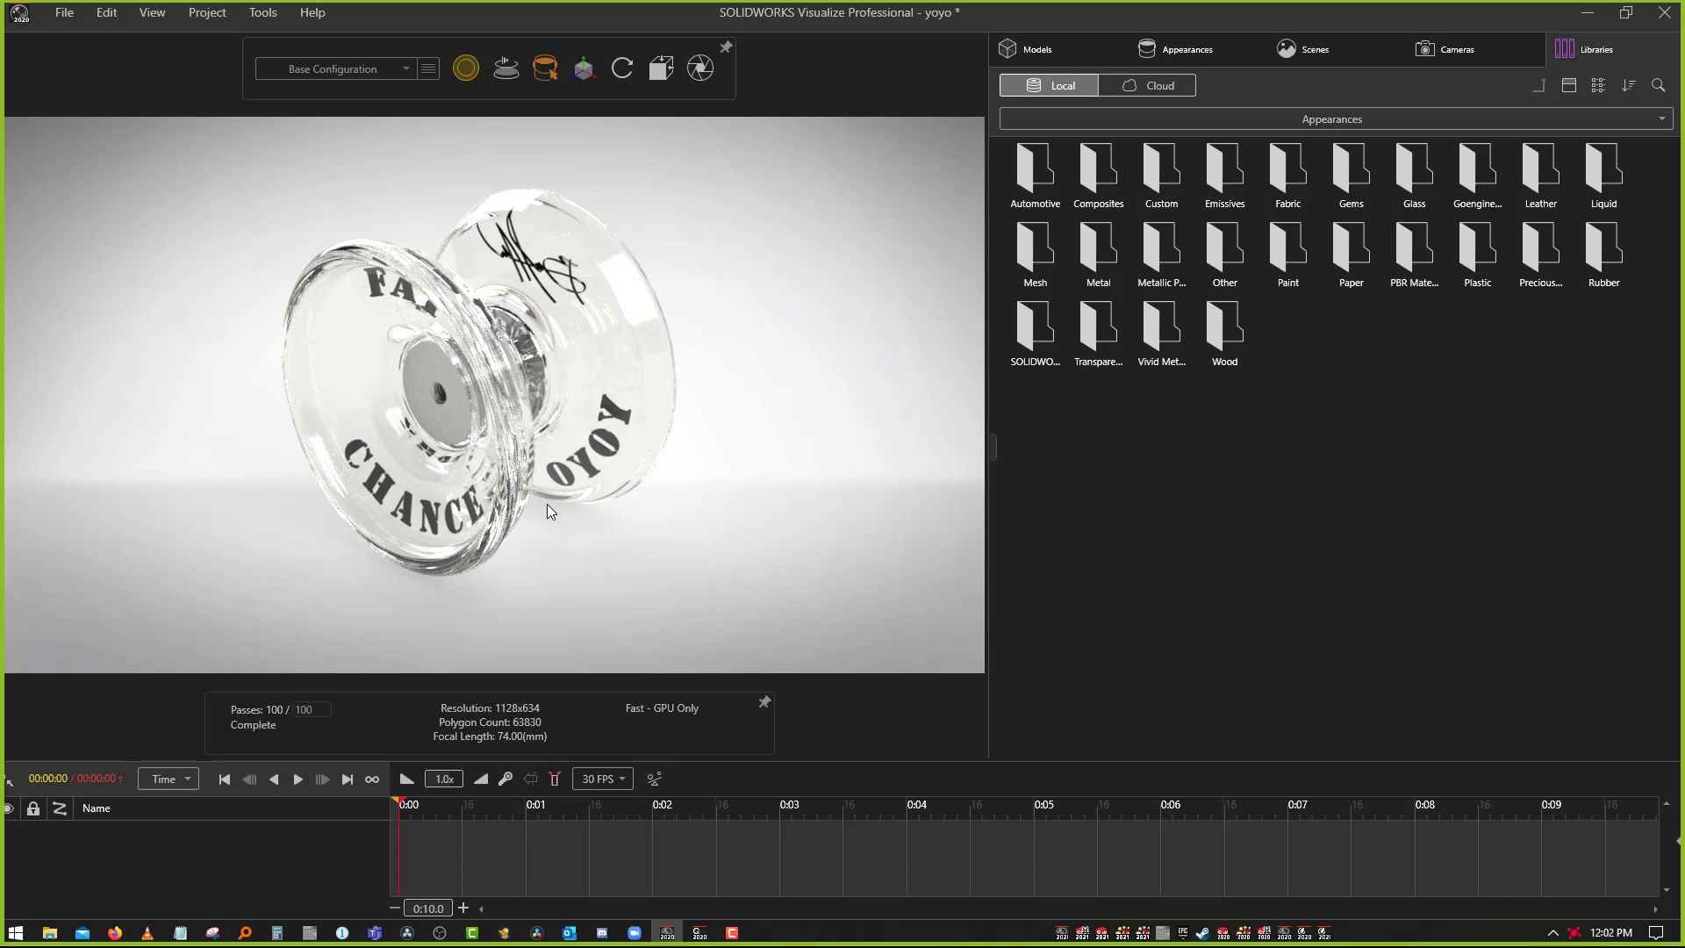
mouse_move(423, 463)
middle_mouse_down()
mouse_move(458, 355)
mouse_move(422, 472)
middle_mouse_up()
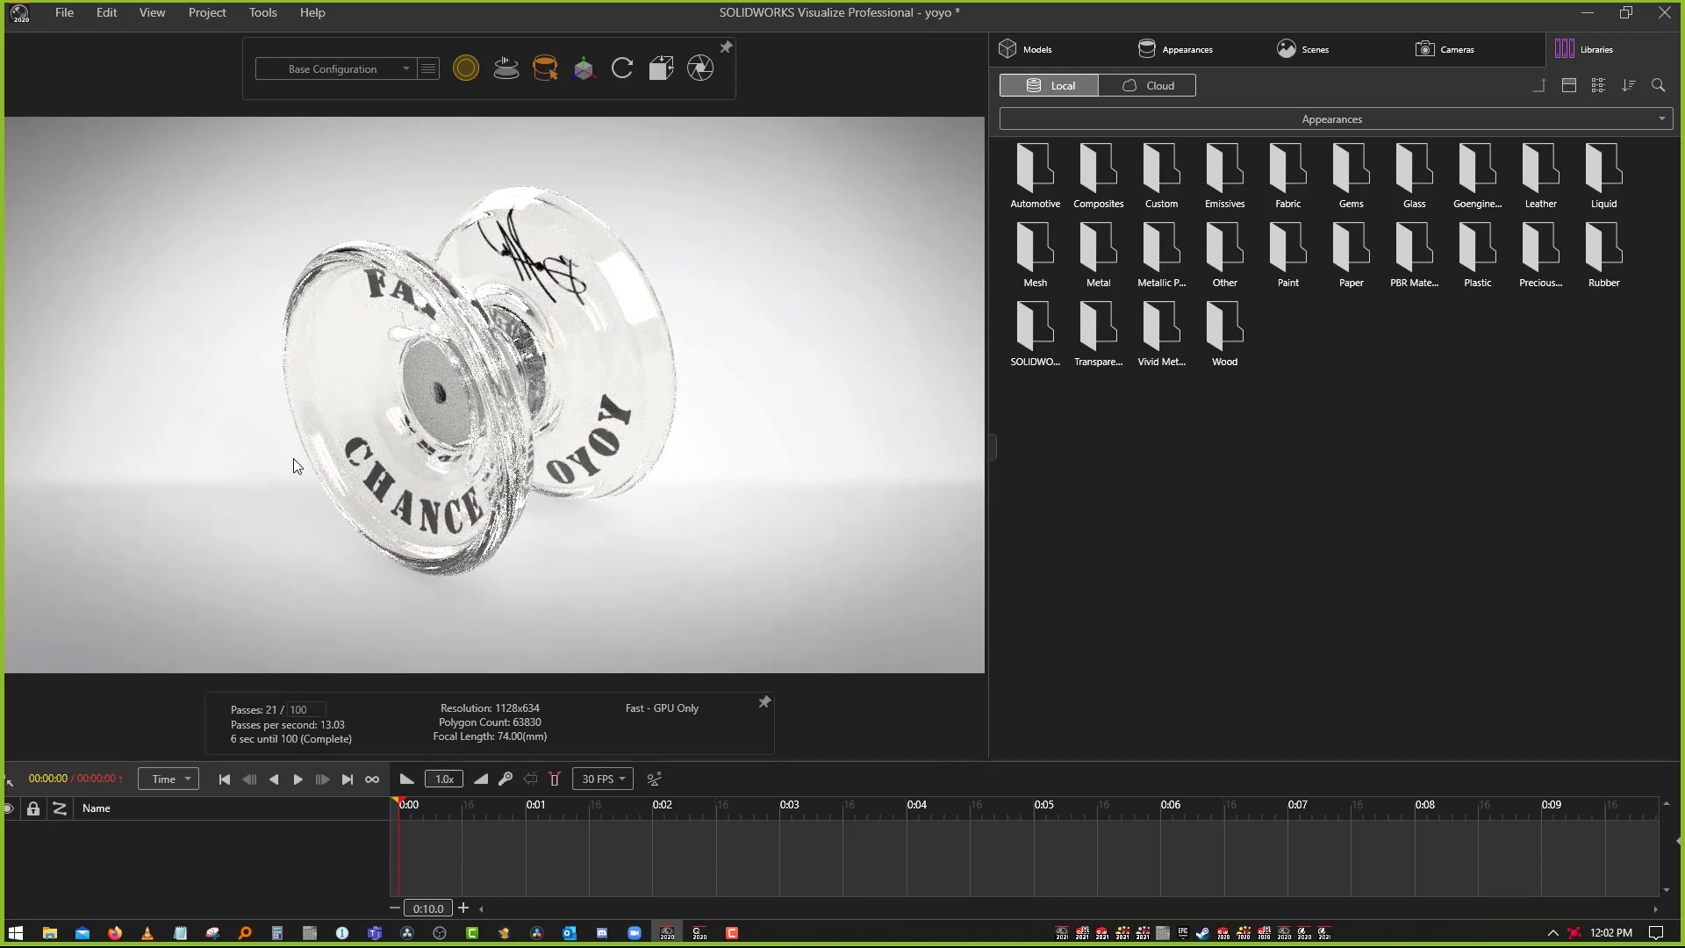
scroll(240, 444, "down", 2)
middle_click_drag(369, 358, 666, 494)
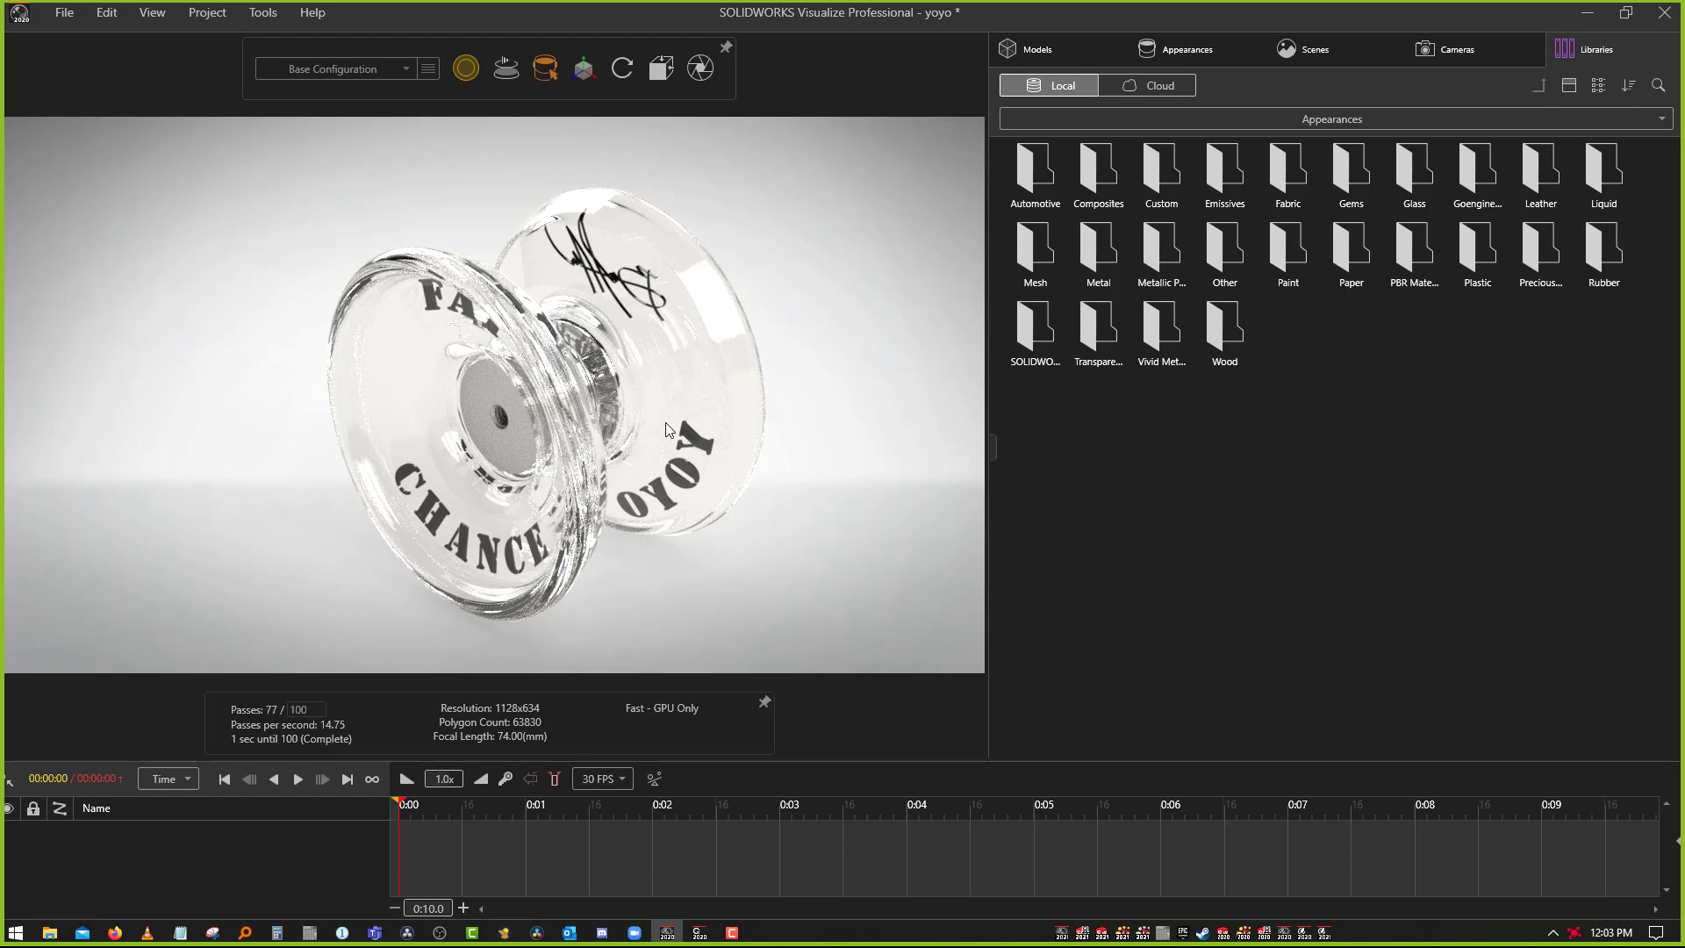
Set the output mode to Render for the yoyo still image and send it to the render queue
left_click(700, 68)
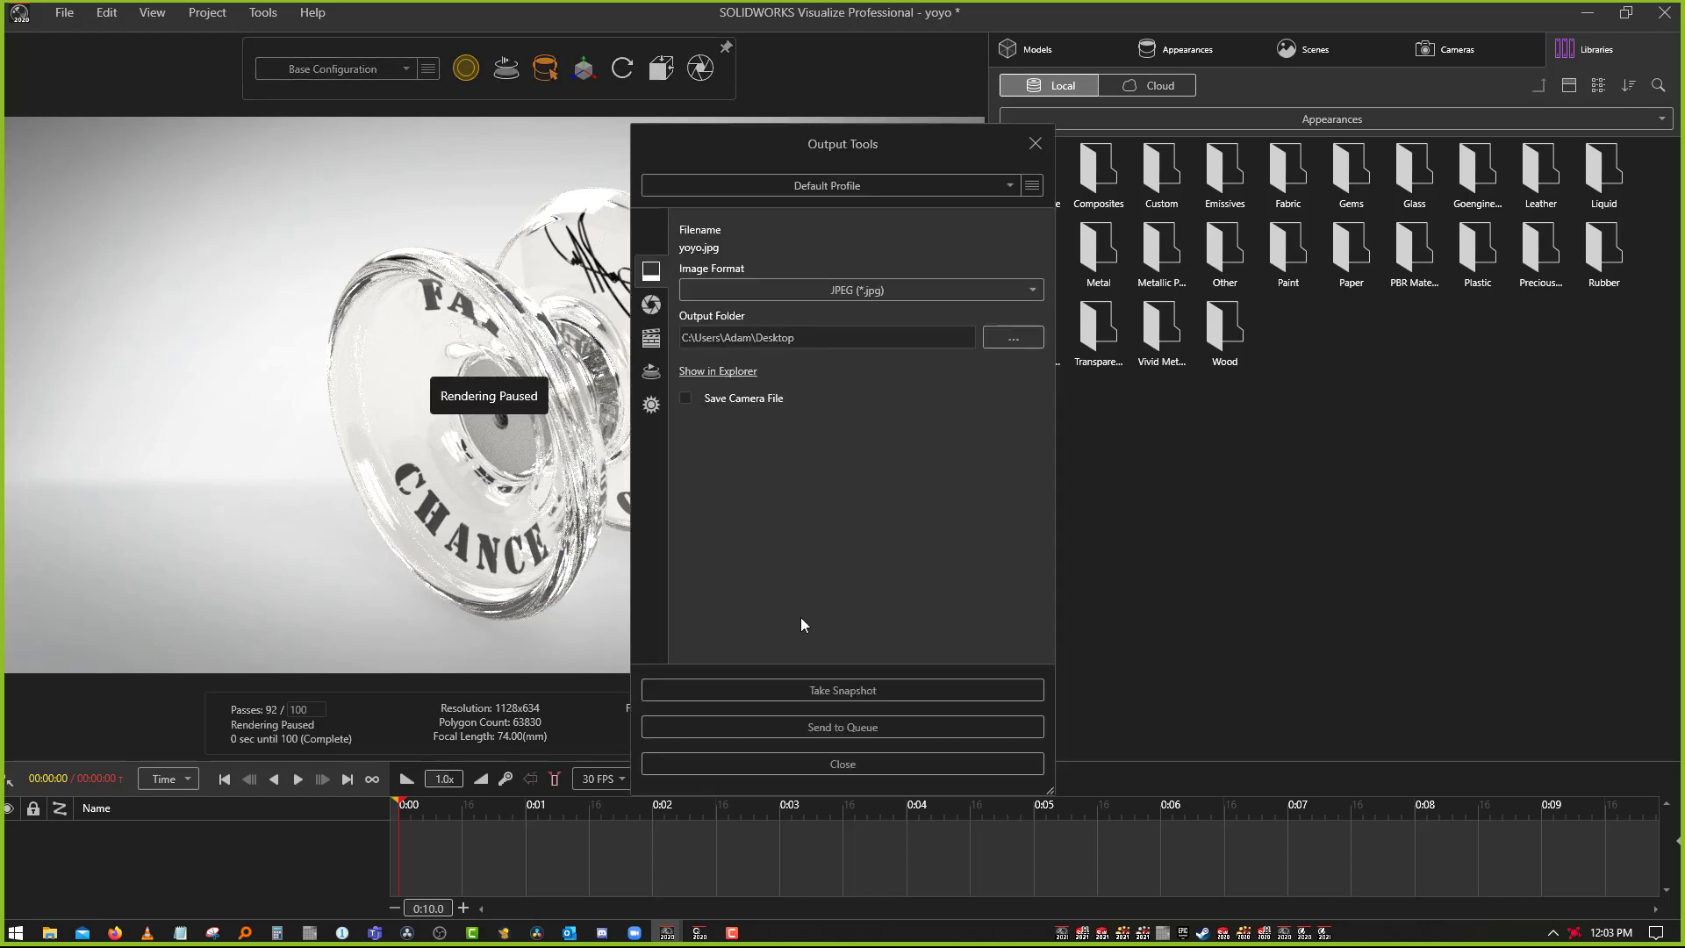
left_click(647, 306)
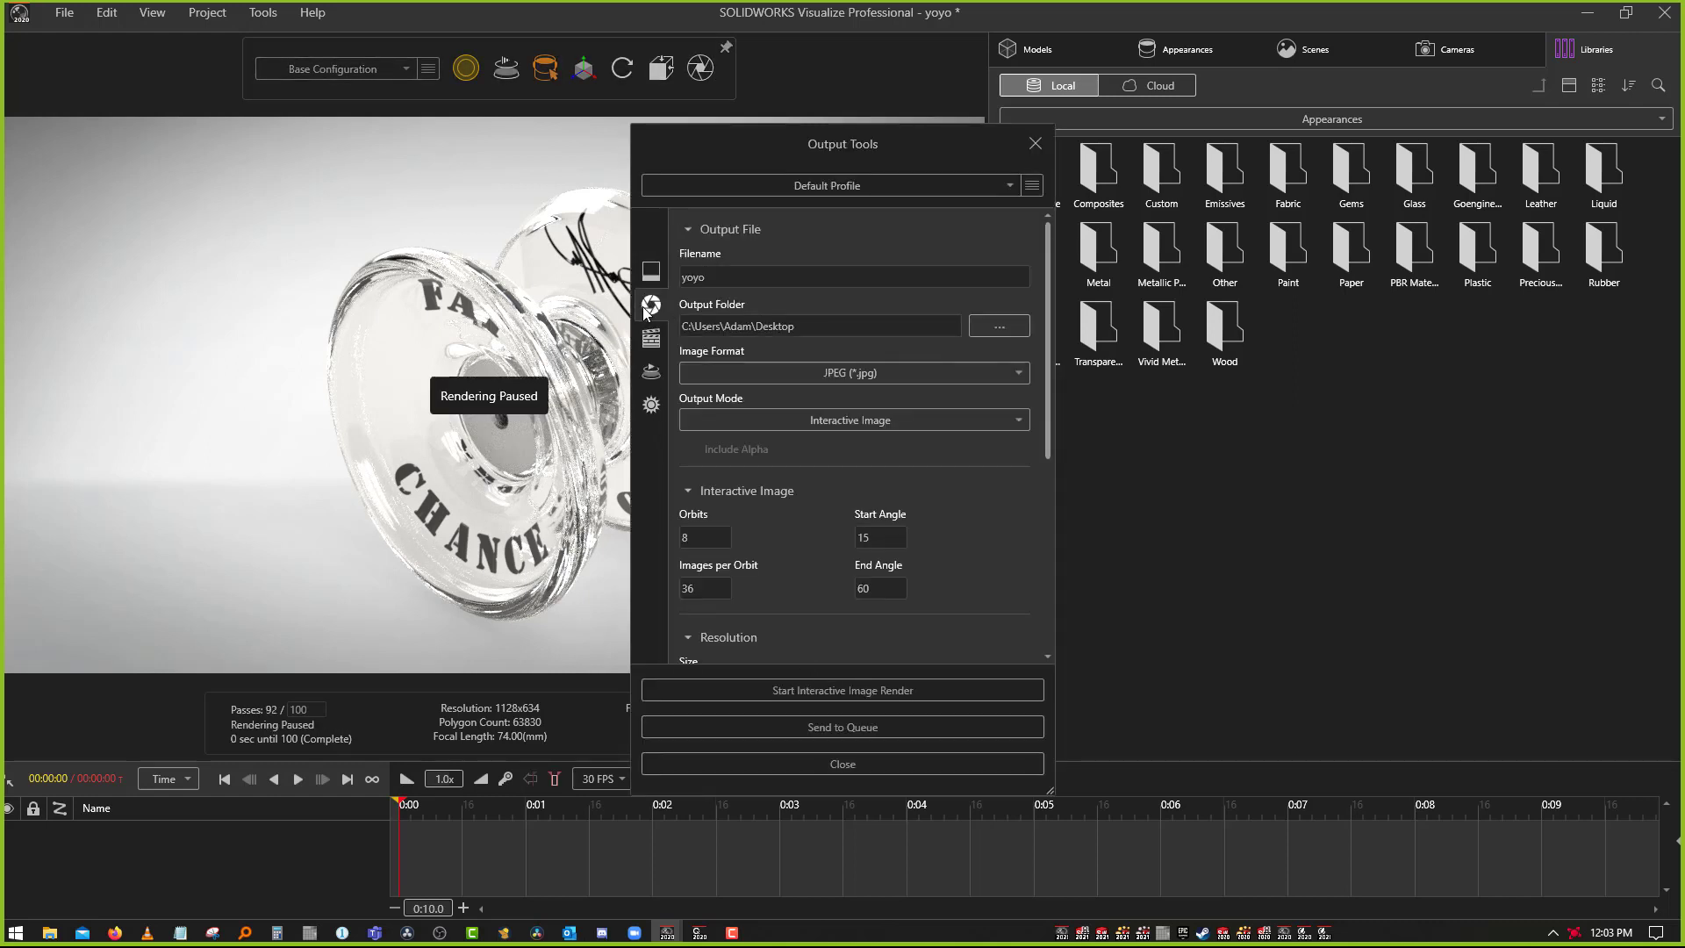
left_click(782, 418)
left_click(770, 449)
scroll(877, 491, "down", 2)
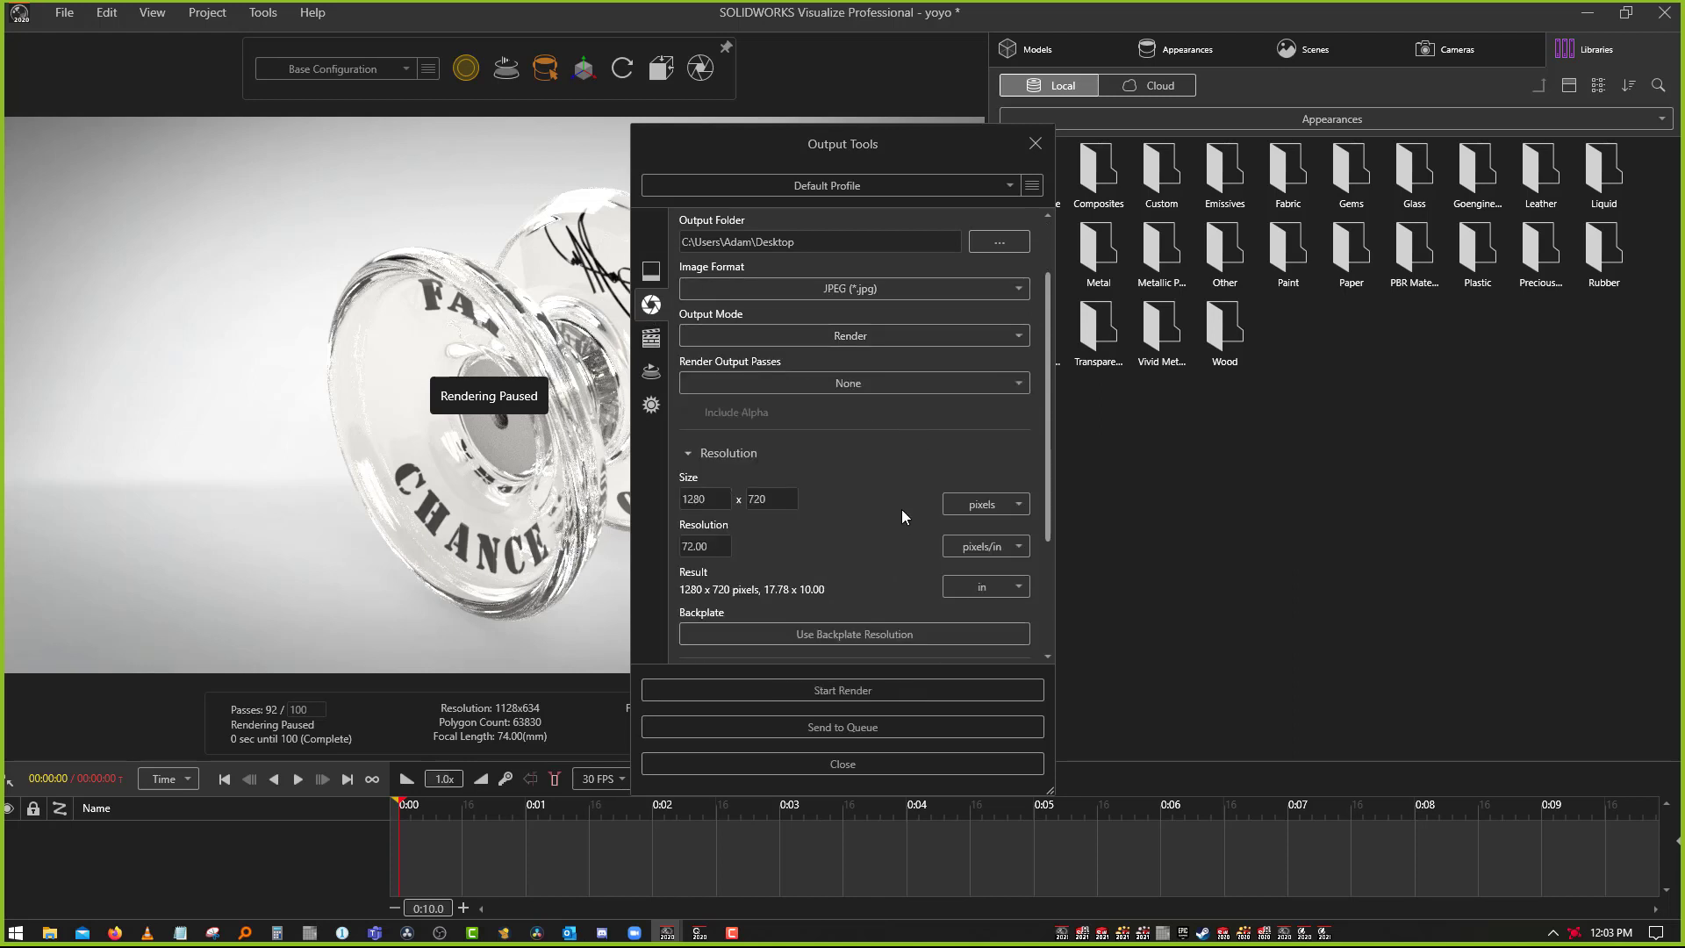
scroll(815, 582, "down", 2)
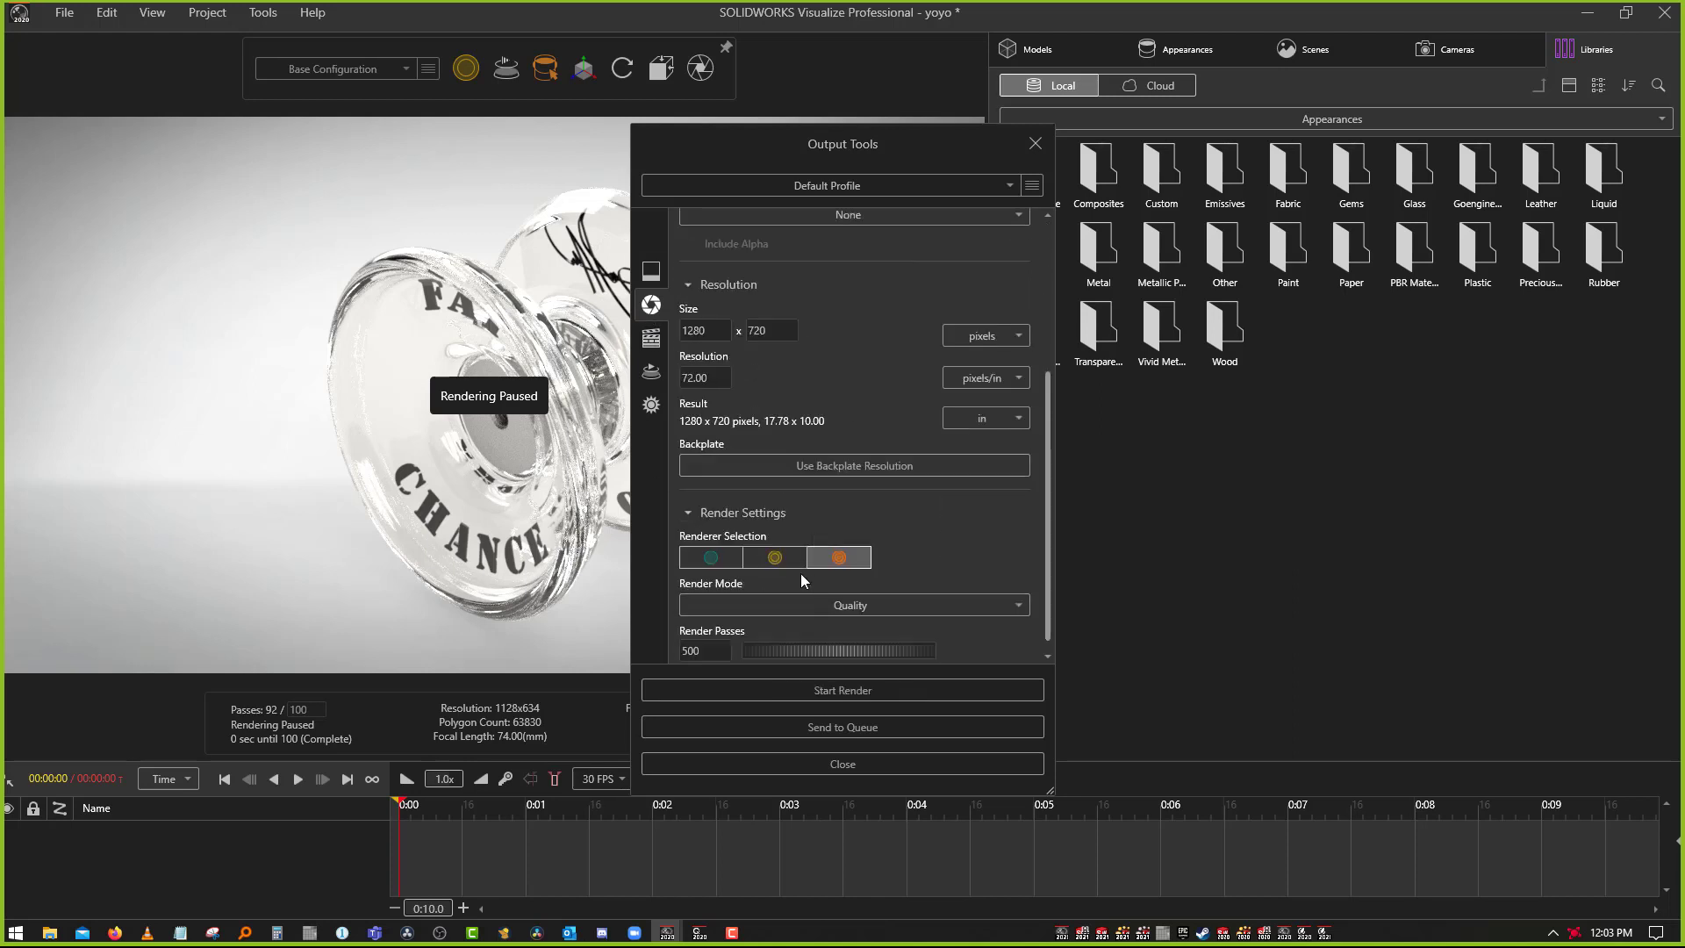
scroll(749, 607, "down", 1)
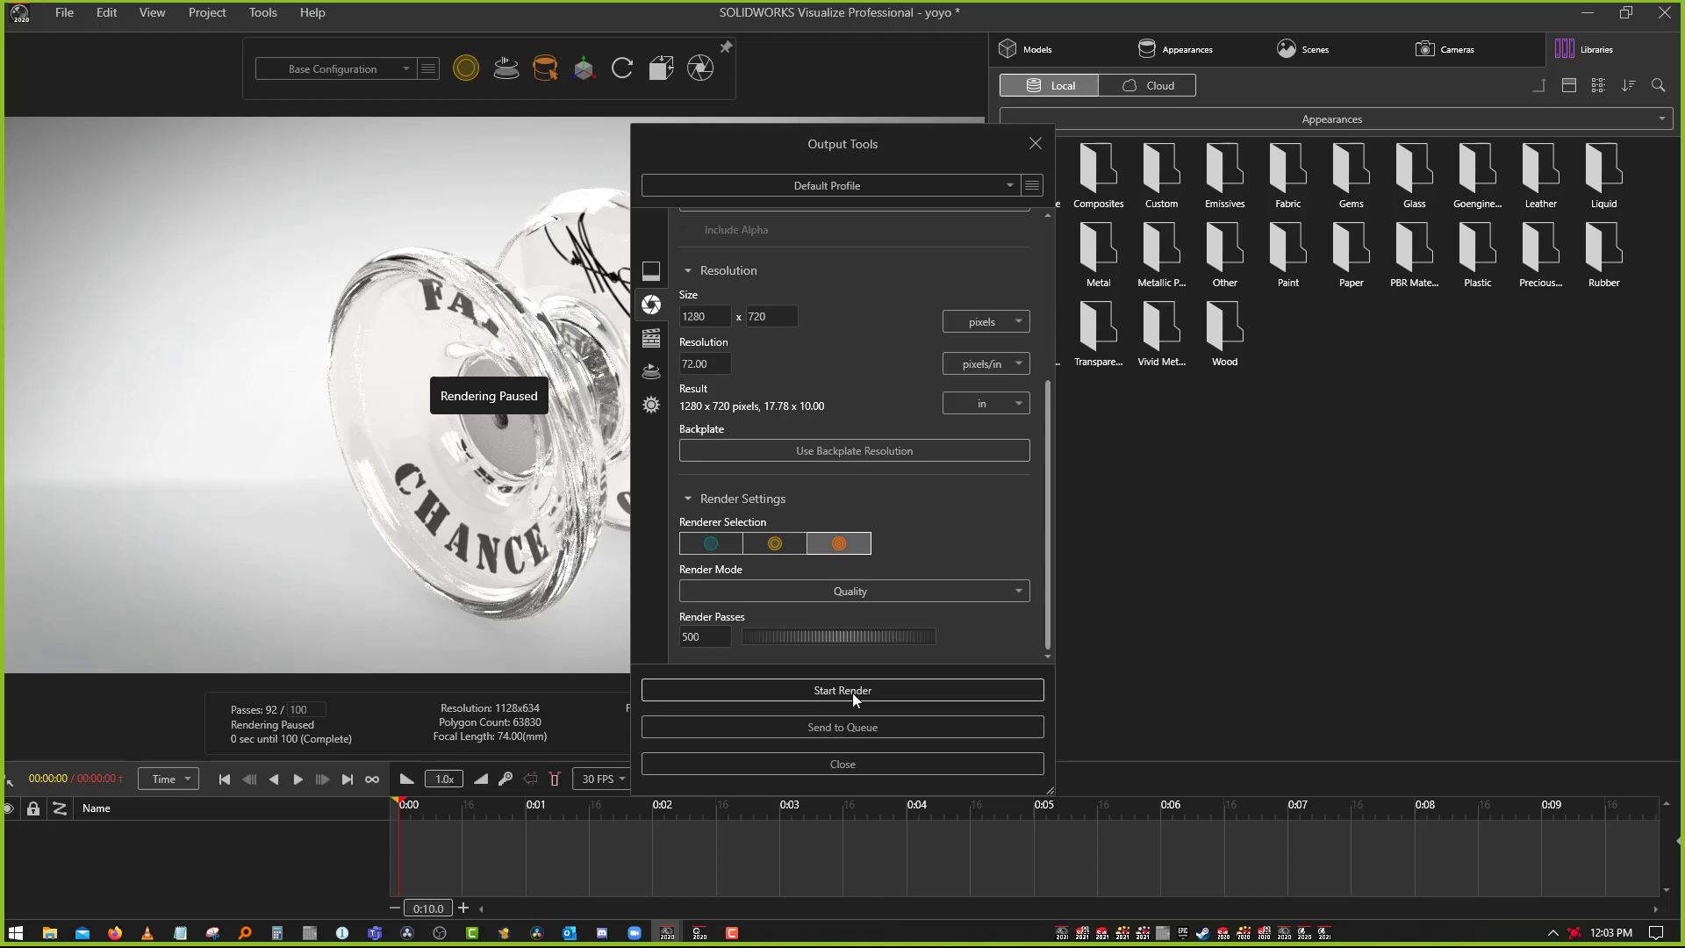
left_click_drag(898, 141, 1325, 118)
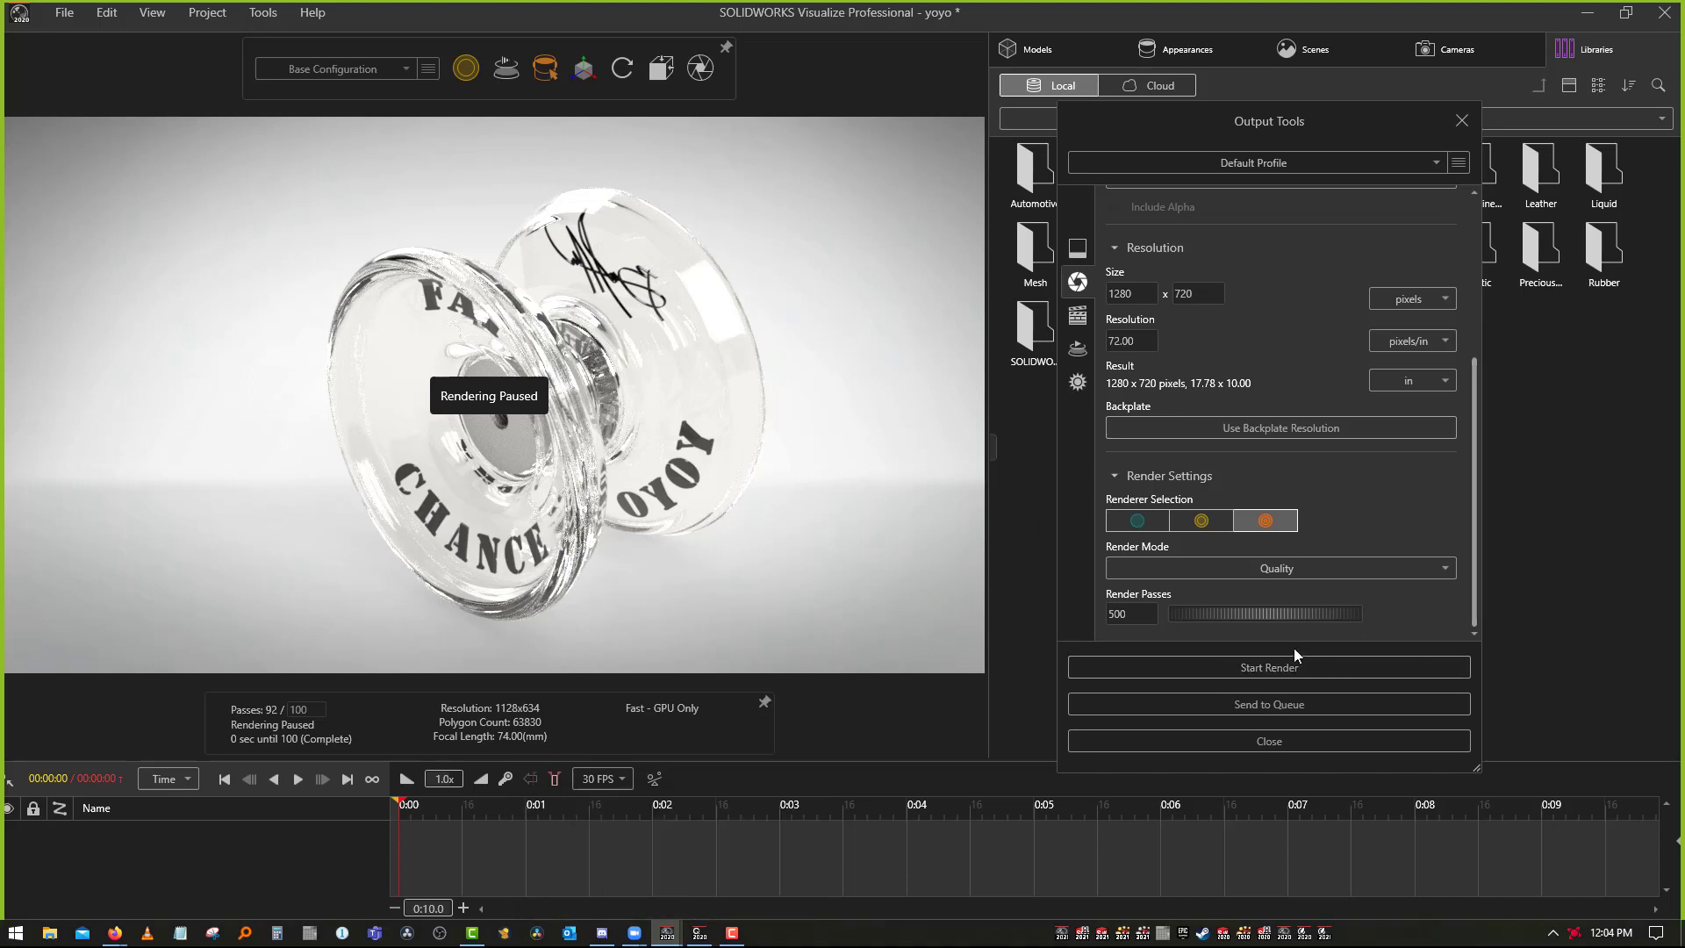
left_click(1267, 703)
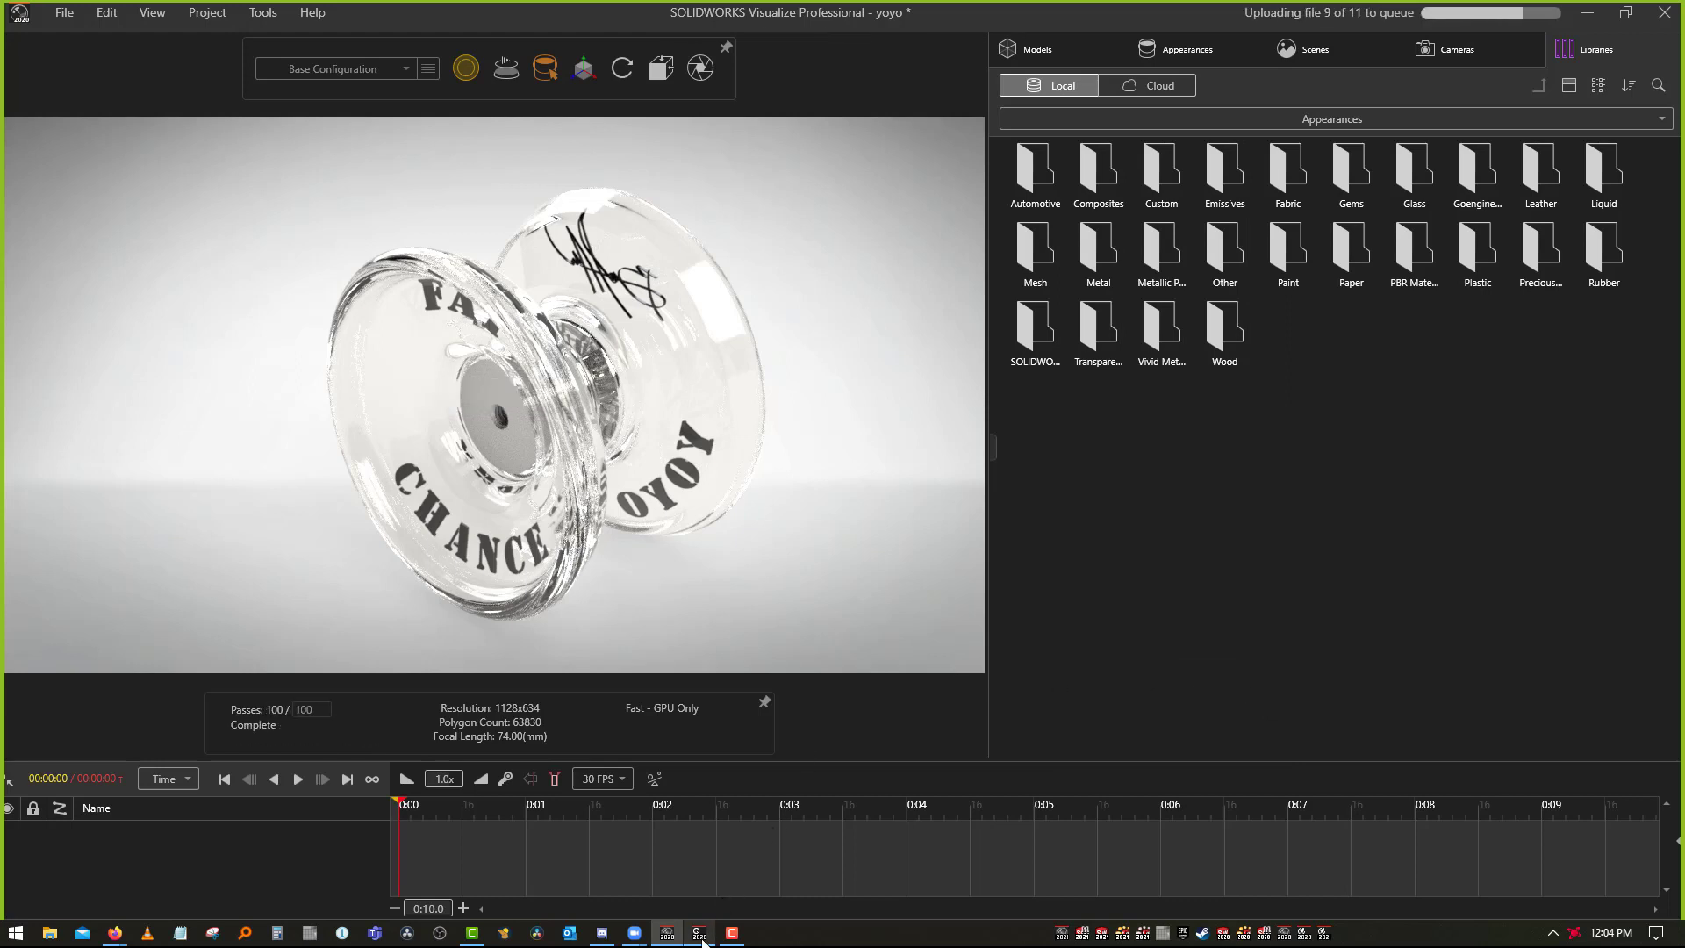
Show the render queue beside the viewport and locate the newly added yoyo job at the end of the list
left_click(700, 934)
left_click_drag(1376, 187, 1213, 112)
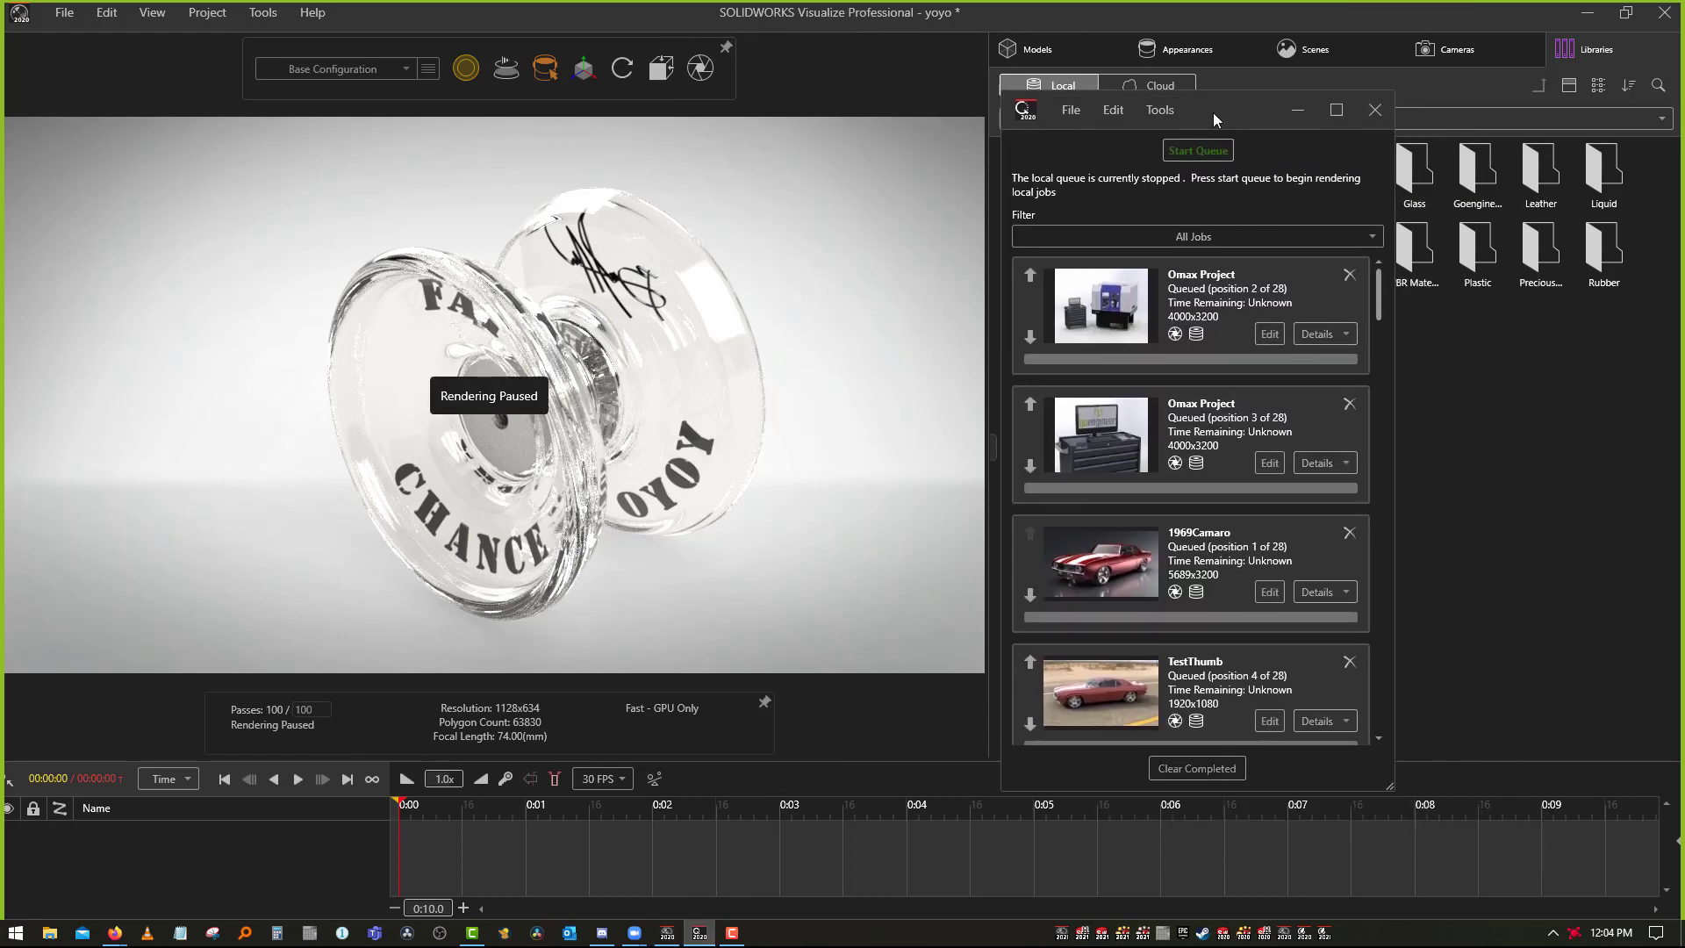
left_click(142, 18)
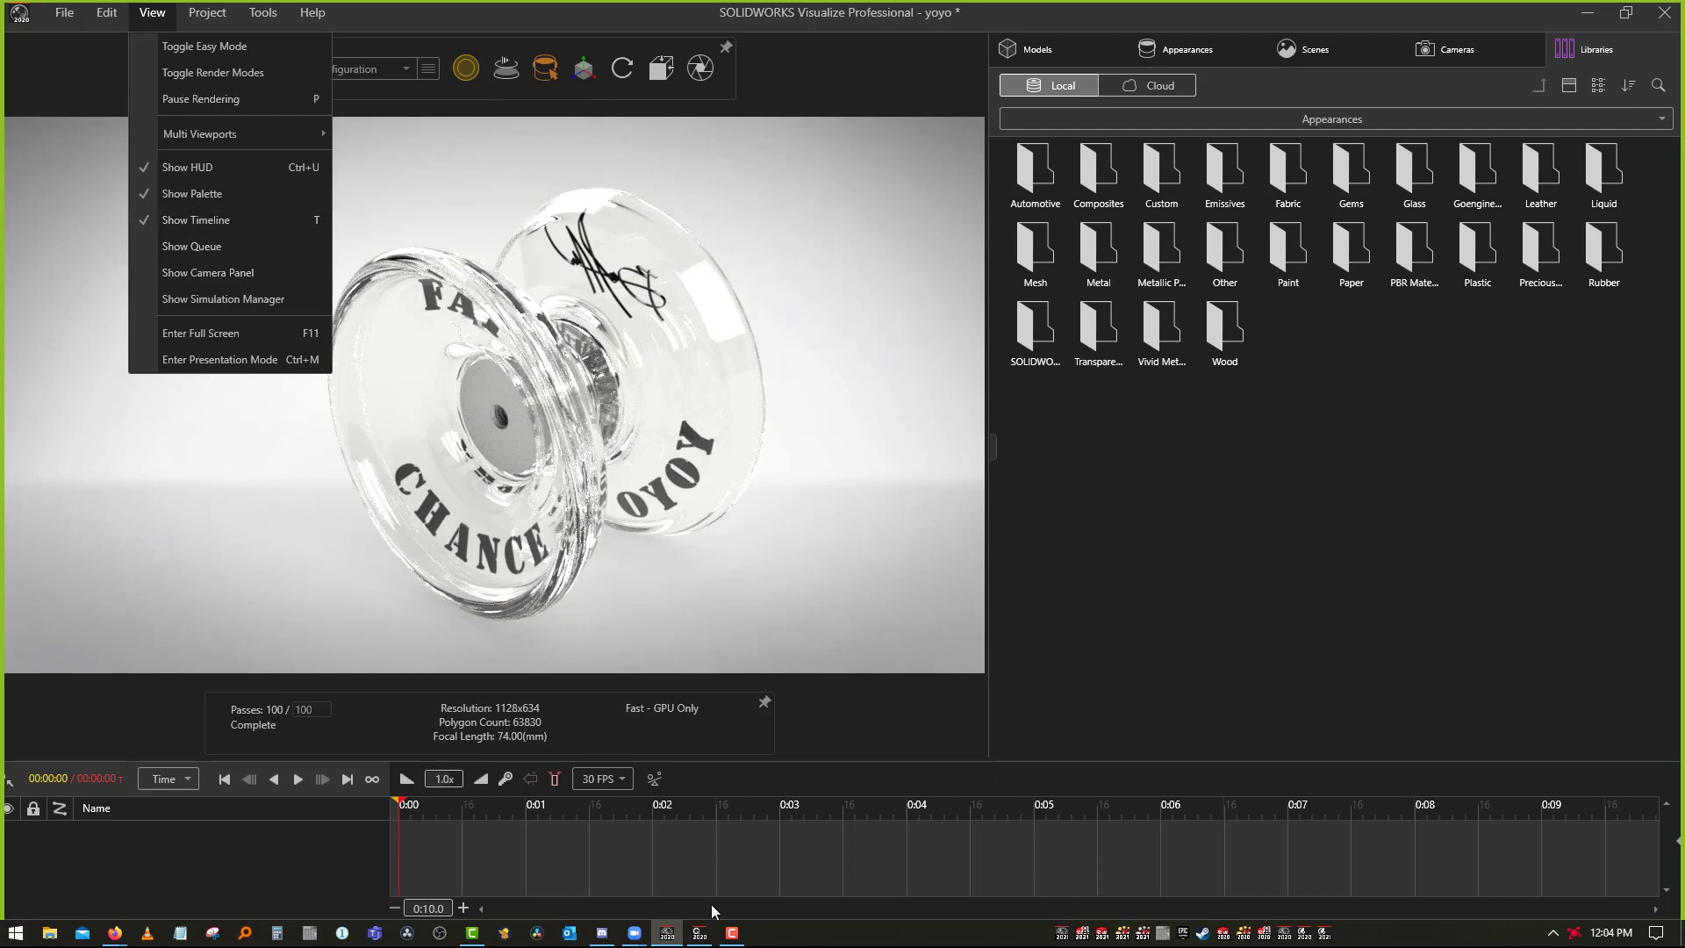
left_click(193, 246)
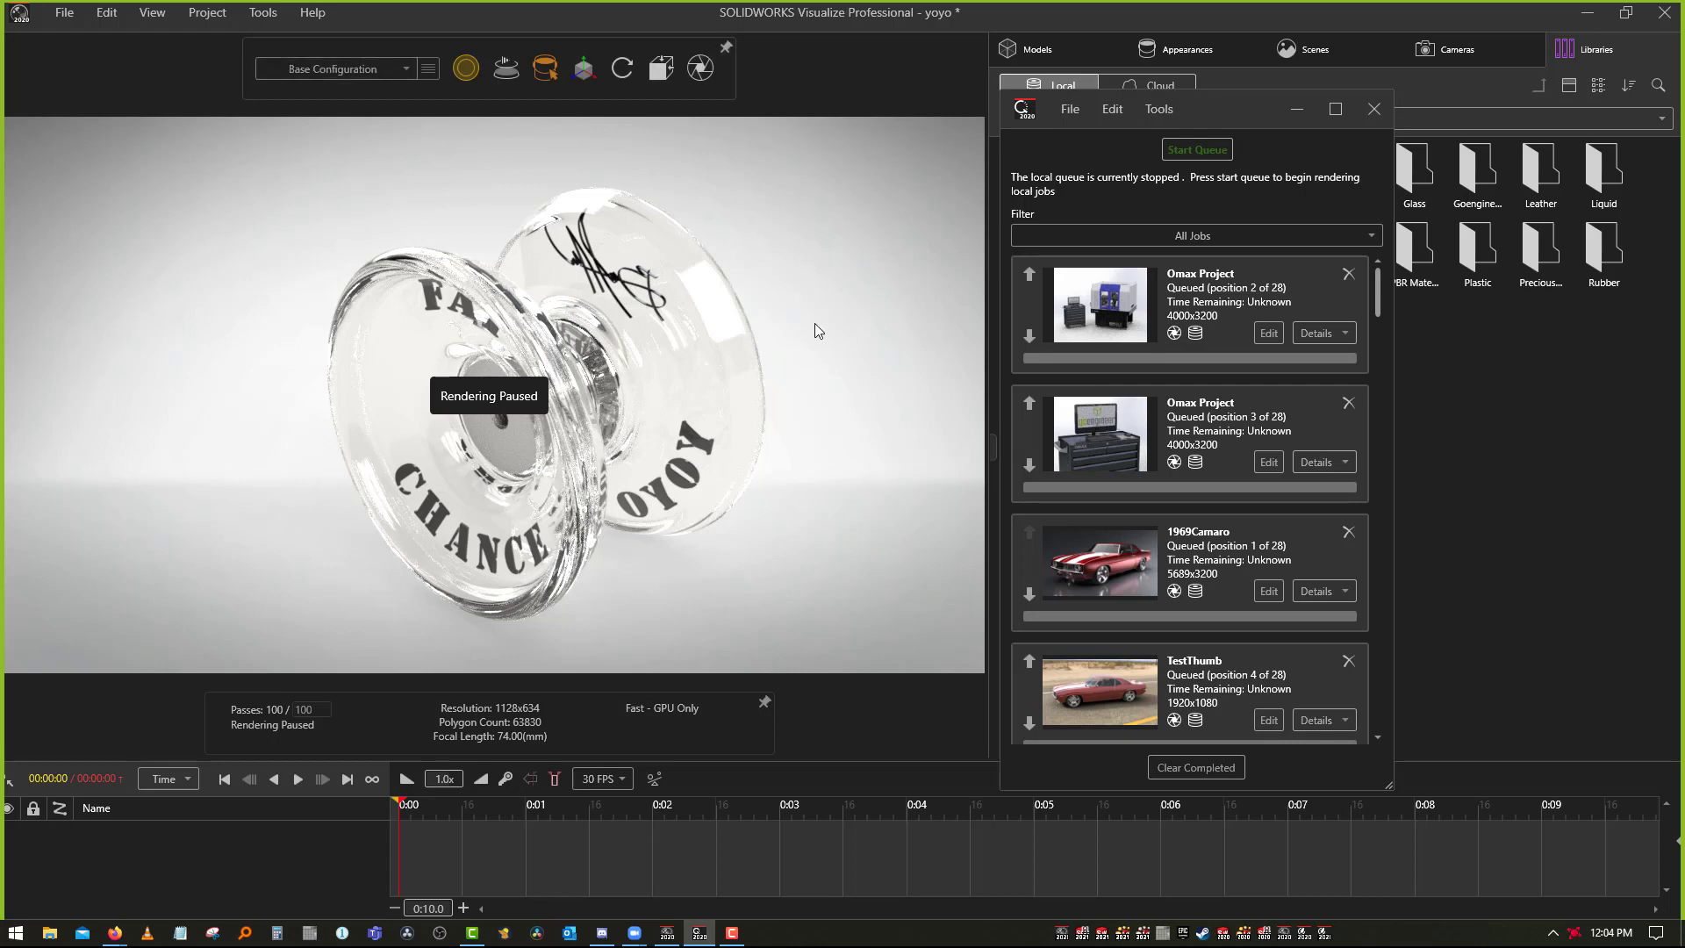
scroll(1266, 512, "down", 20)
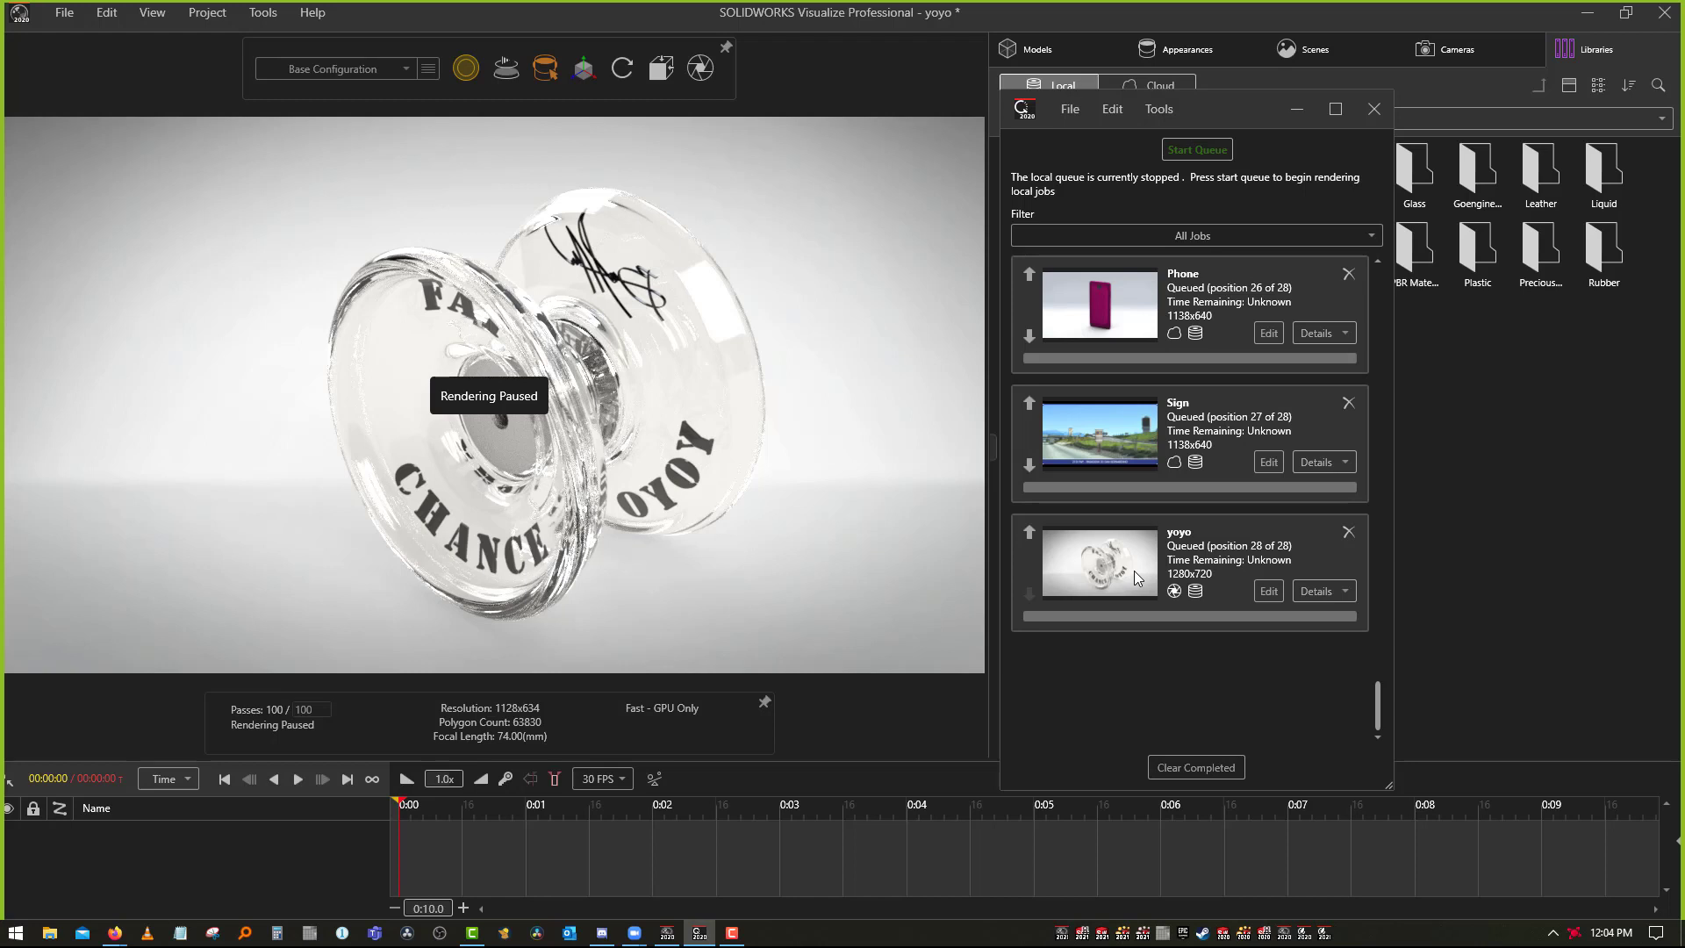
Delete the Default Test job from the render queue
scroll(1151, 576, "up", 15)
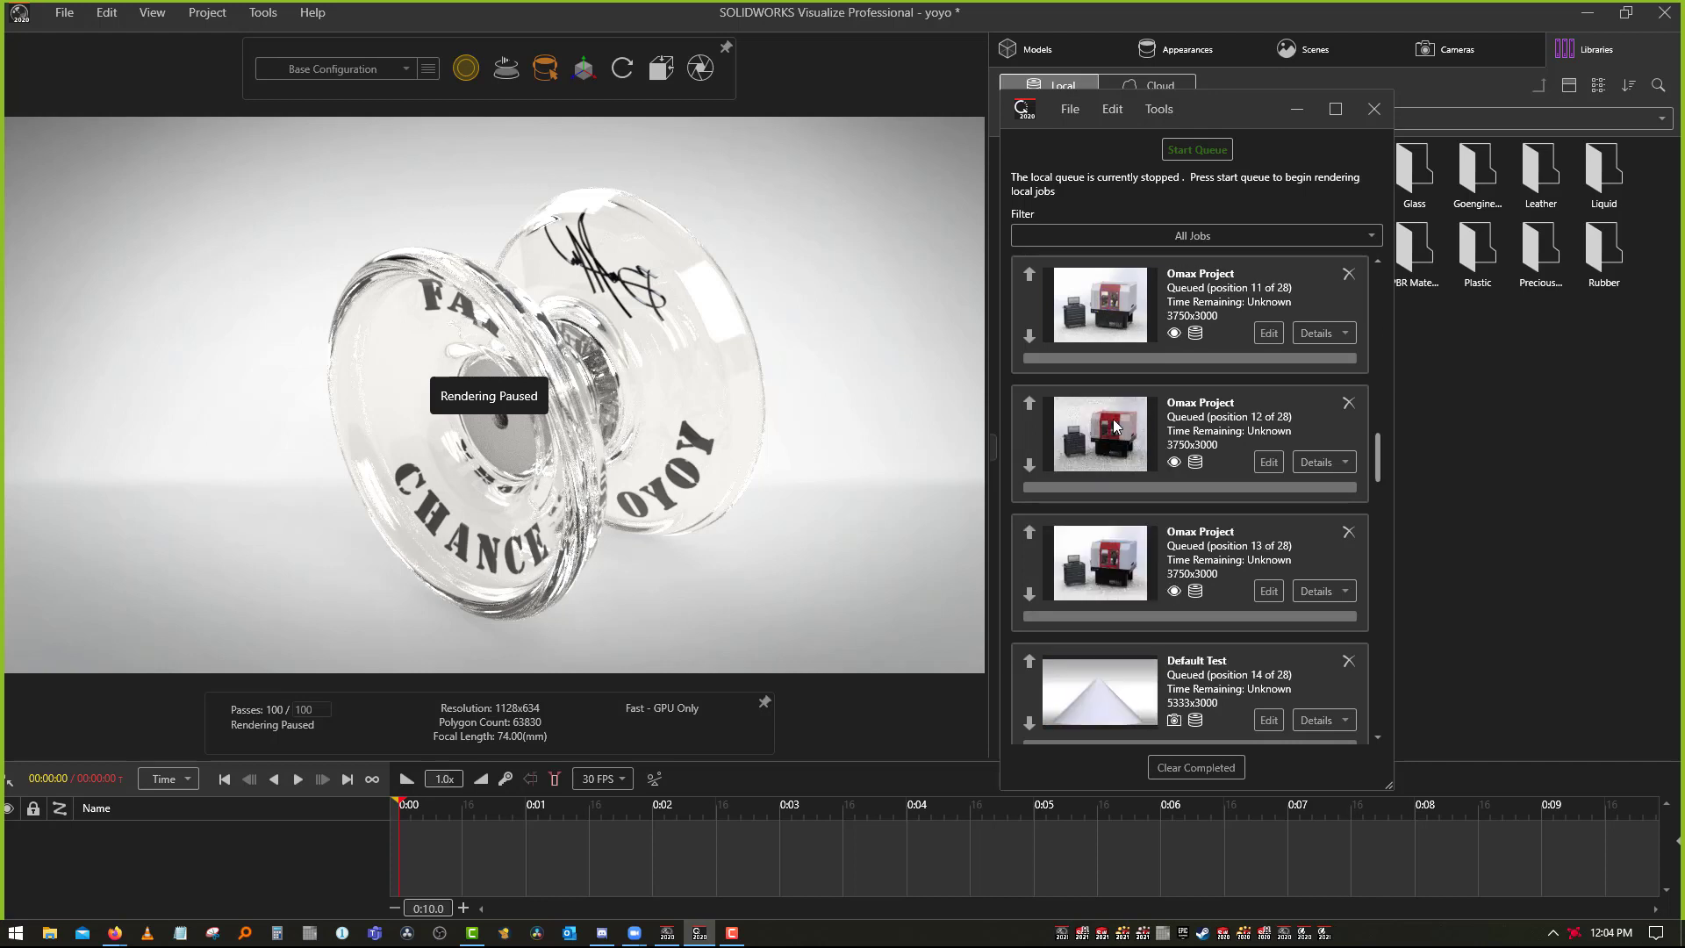
scroll(1147, 467, "down", 10)
scroll(1147, 468, "up", 5)
scroll(1350, 665, "down", 1)
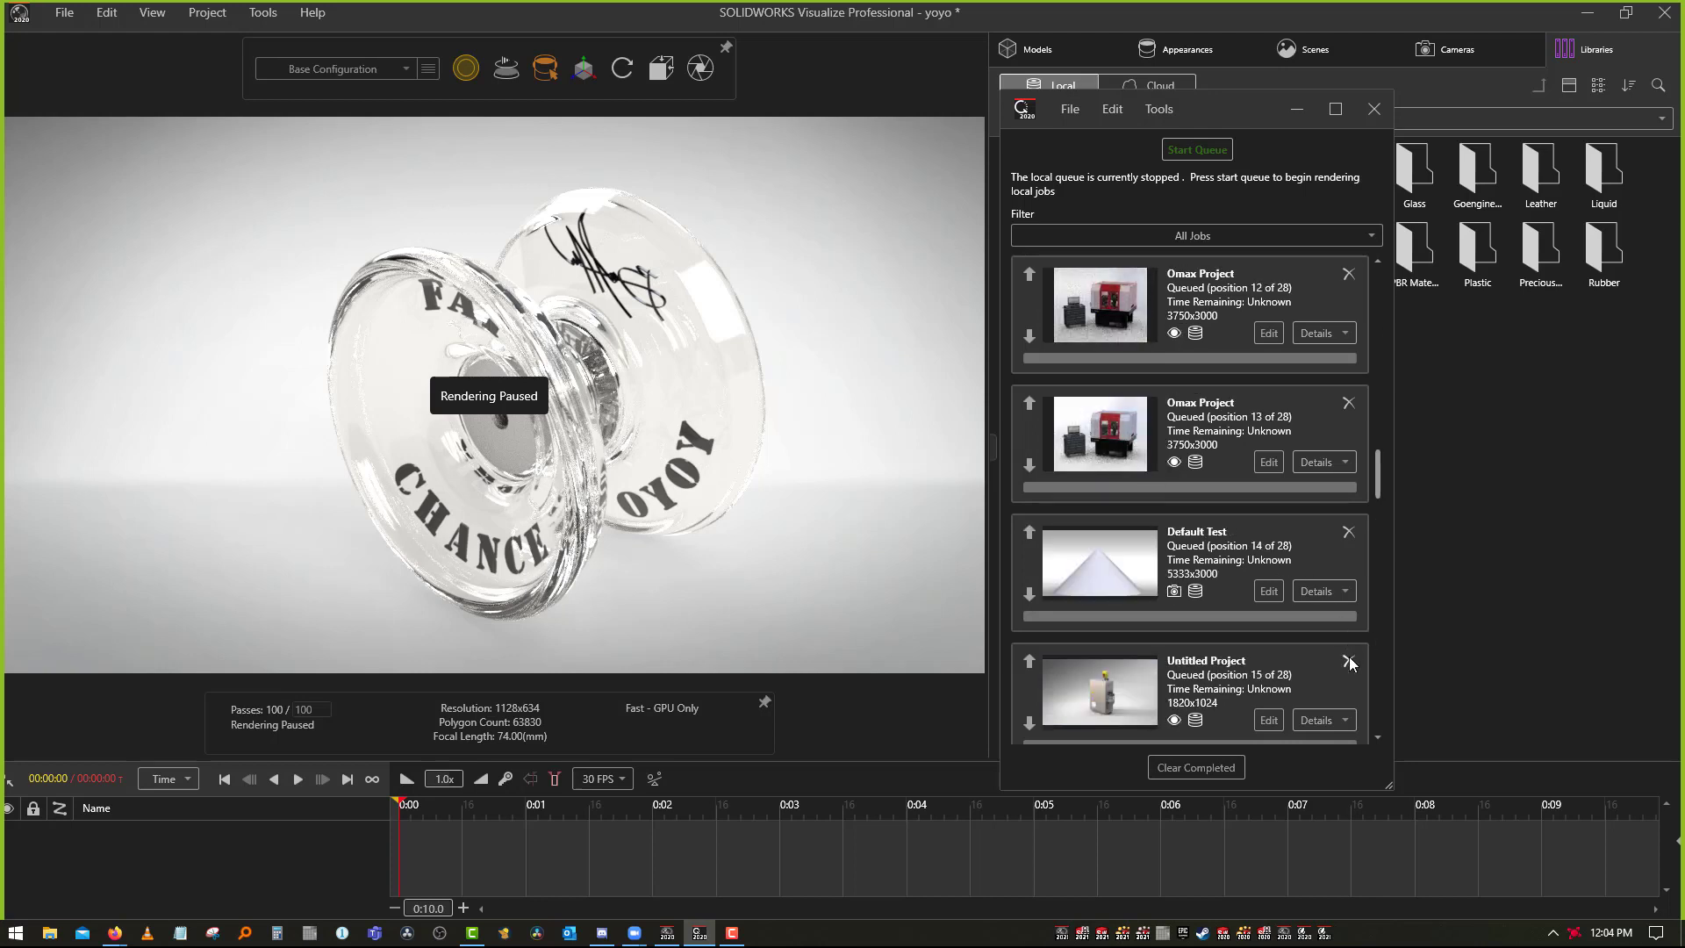
left_click(1349, 531)
left_click(793, 536)
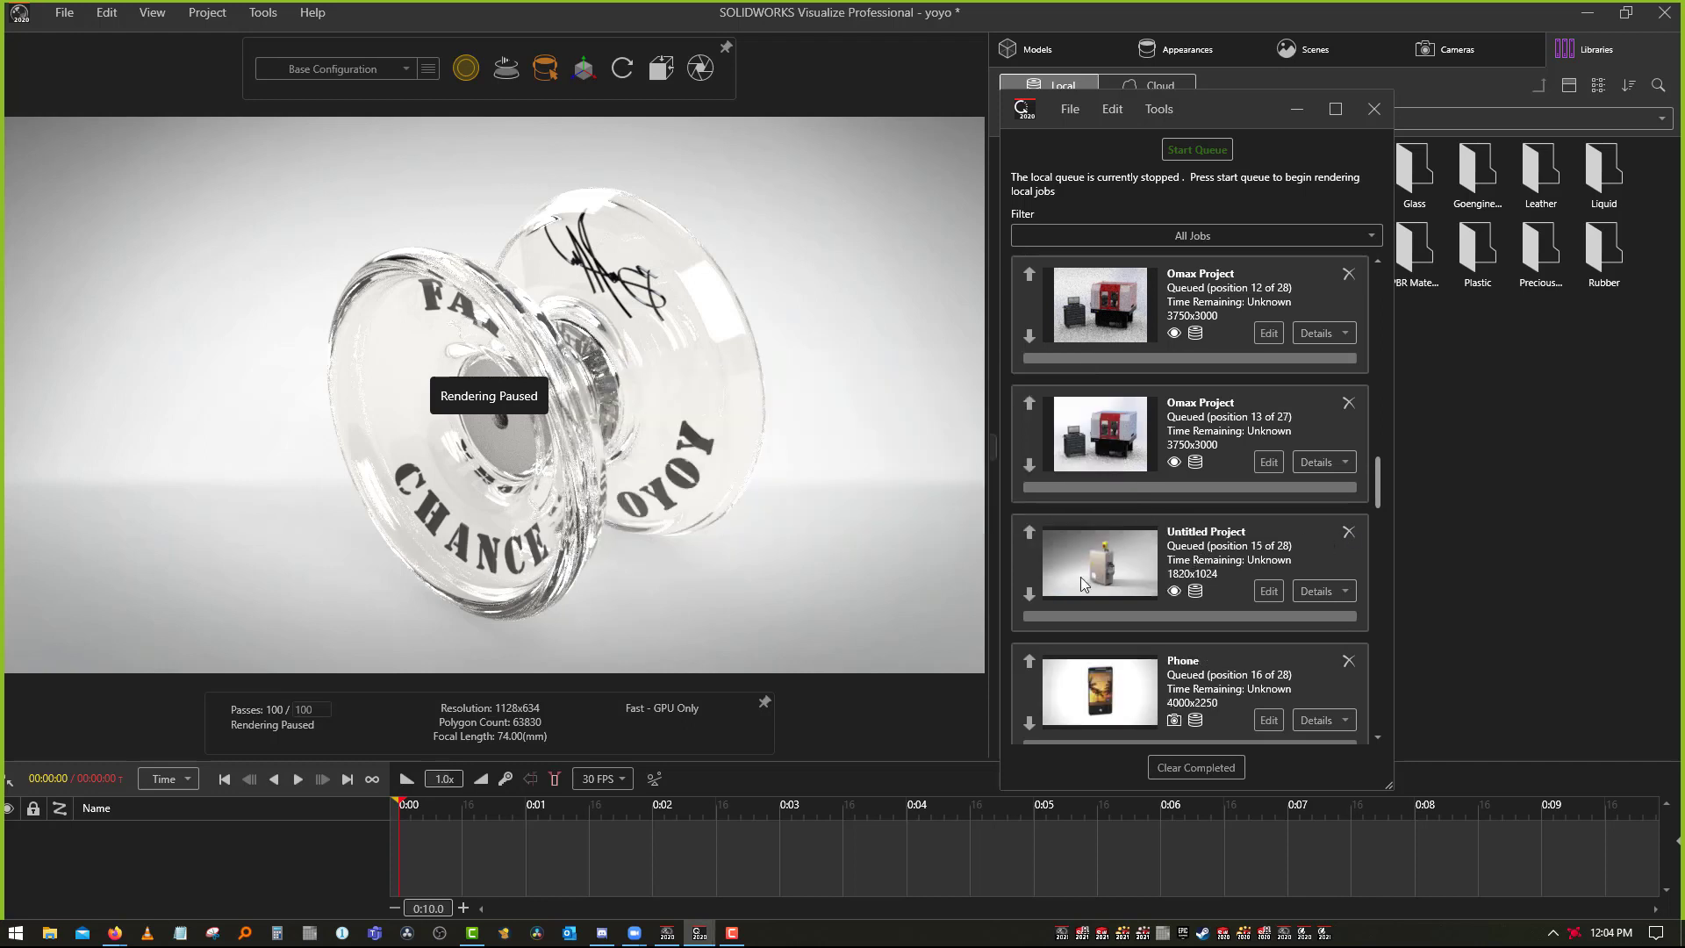
Raise the yoyo job in the render queue to position 24, ahead of the Sign job and the last two Phone jobs
scroll(1079, 356, "up", 6)
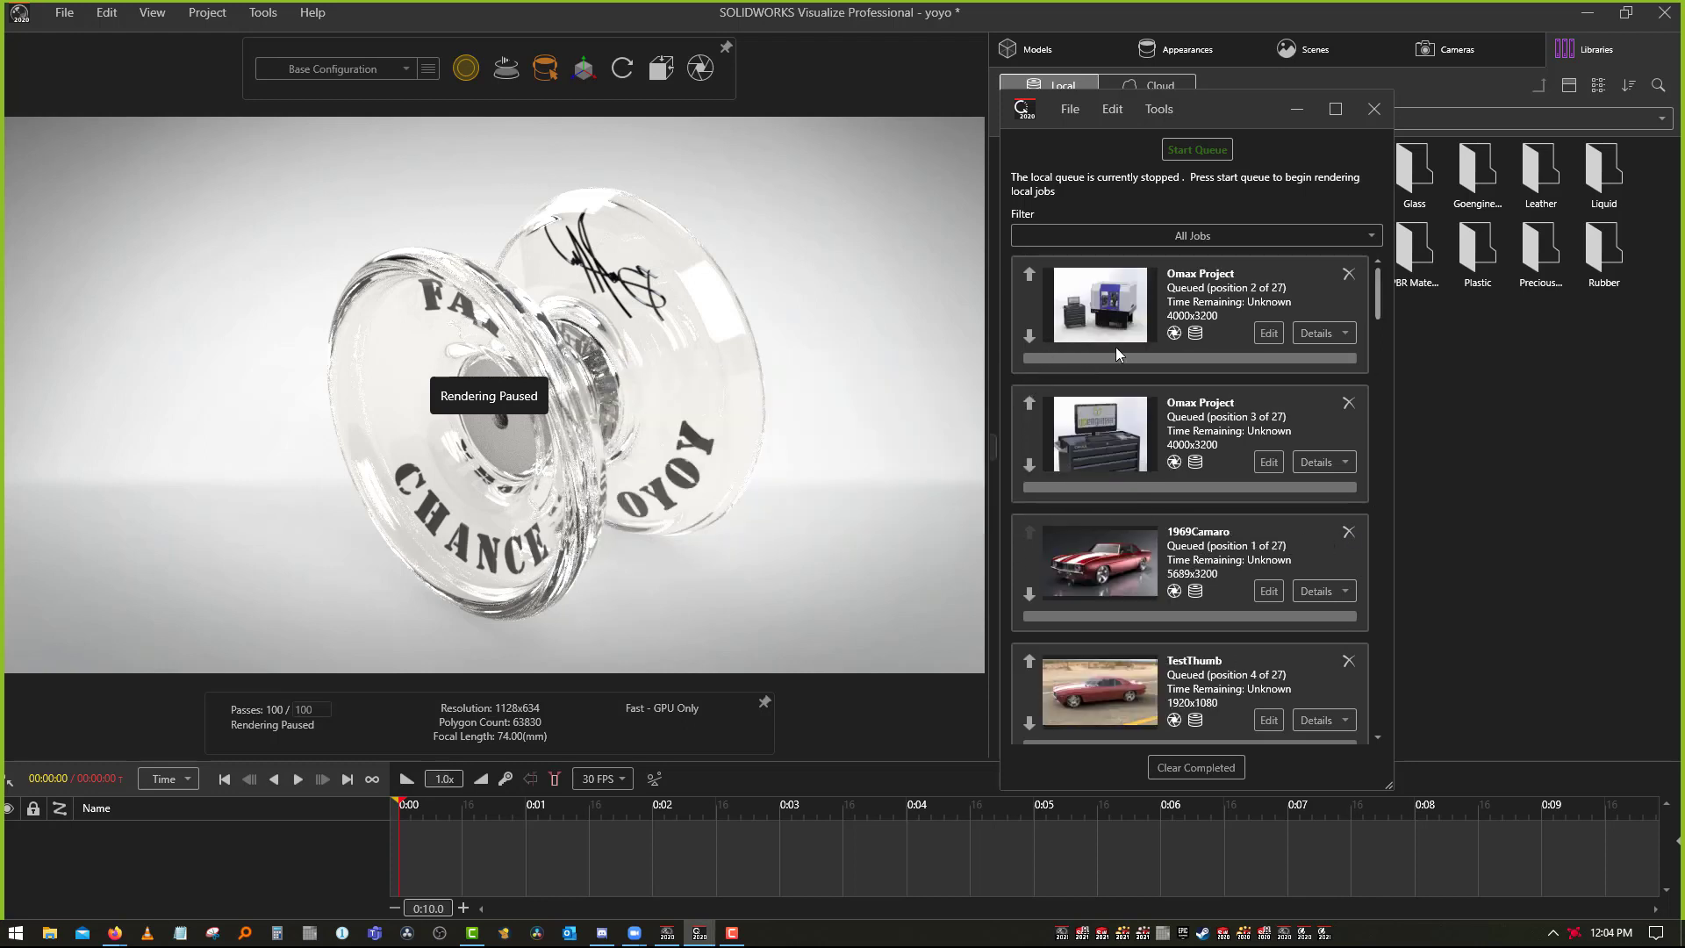
scroll(1036, 581, "down", 8)
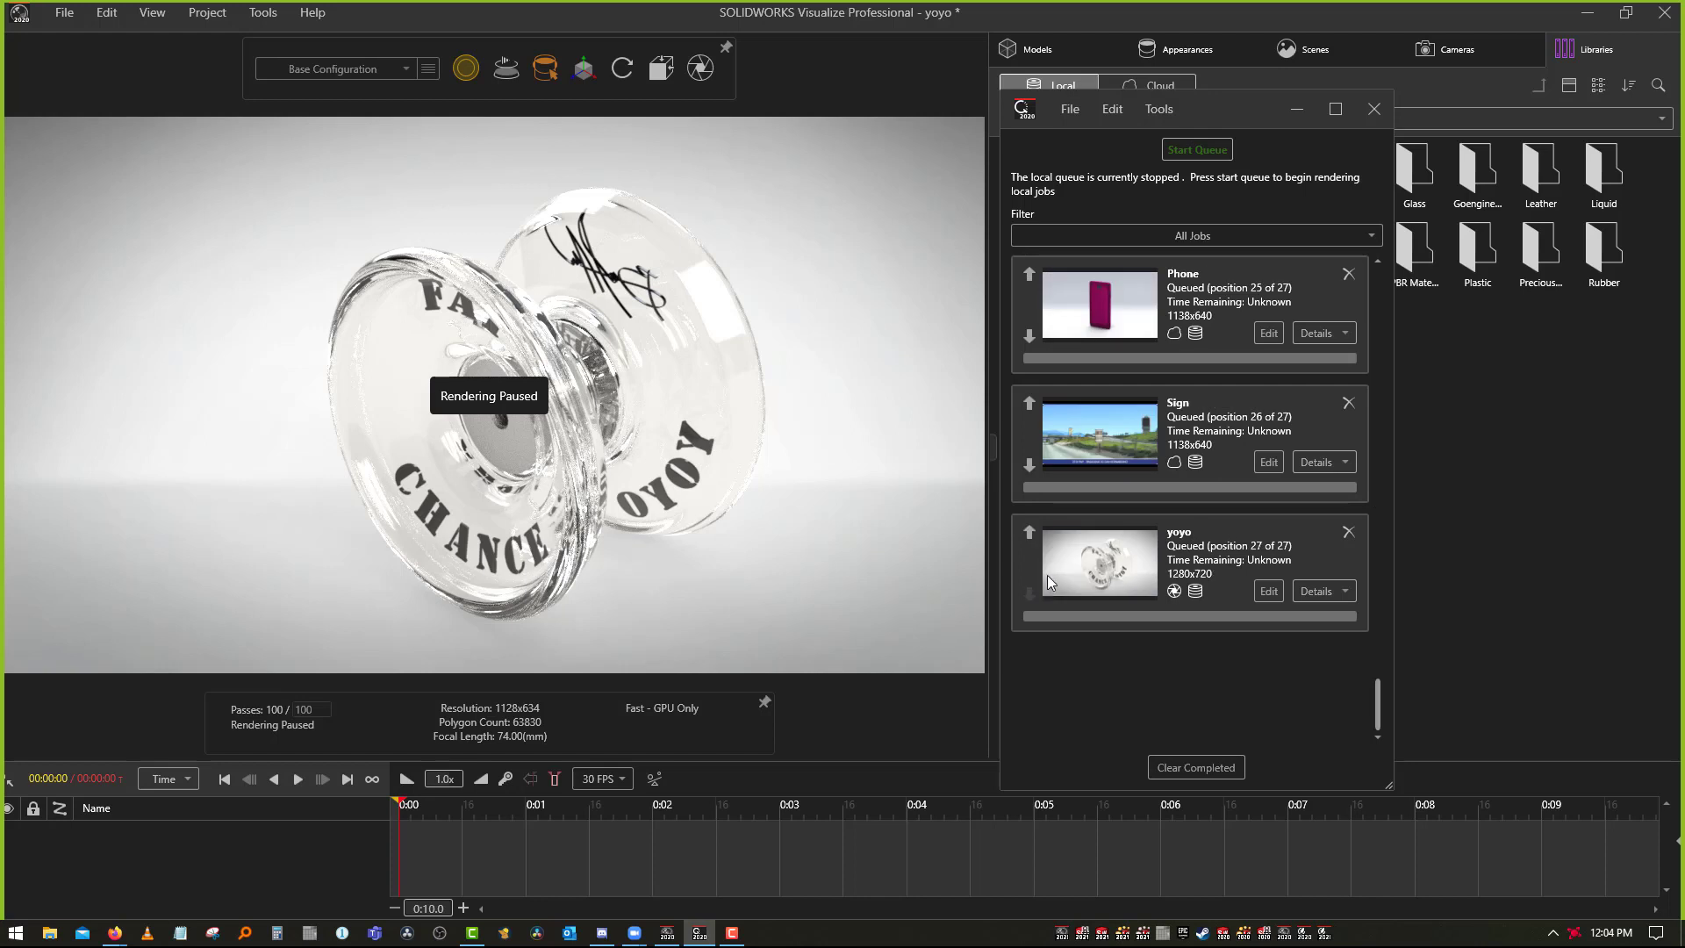
scroll(1197, 511, "up", 7)
scroll(1197, 511, "up", 2)
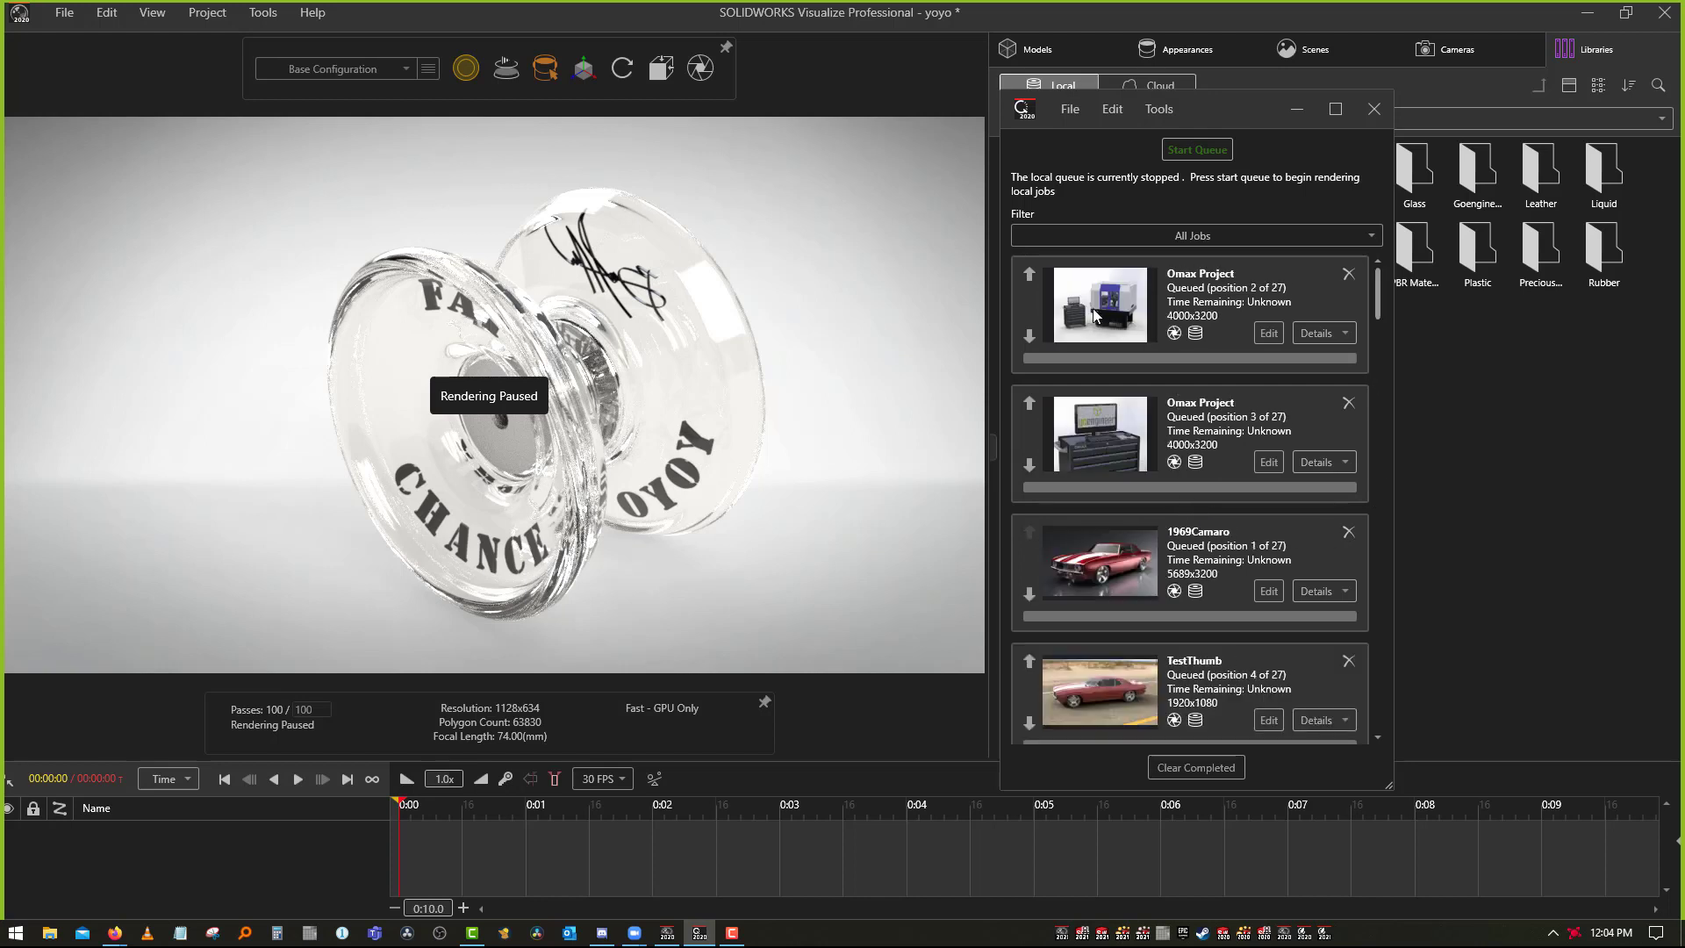
scroll(1092, 308, "down", 8)
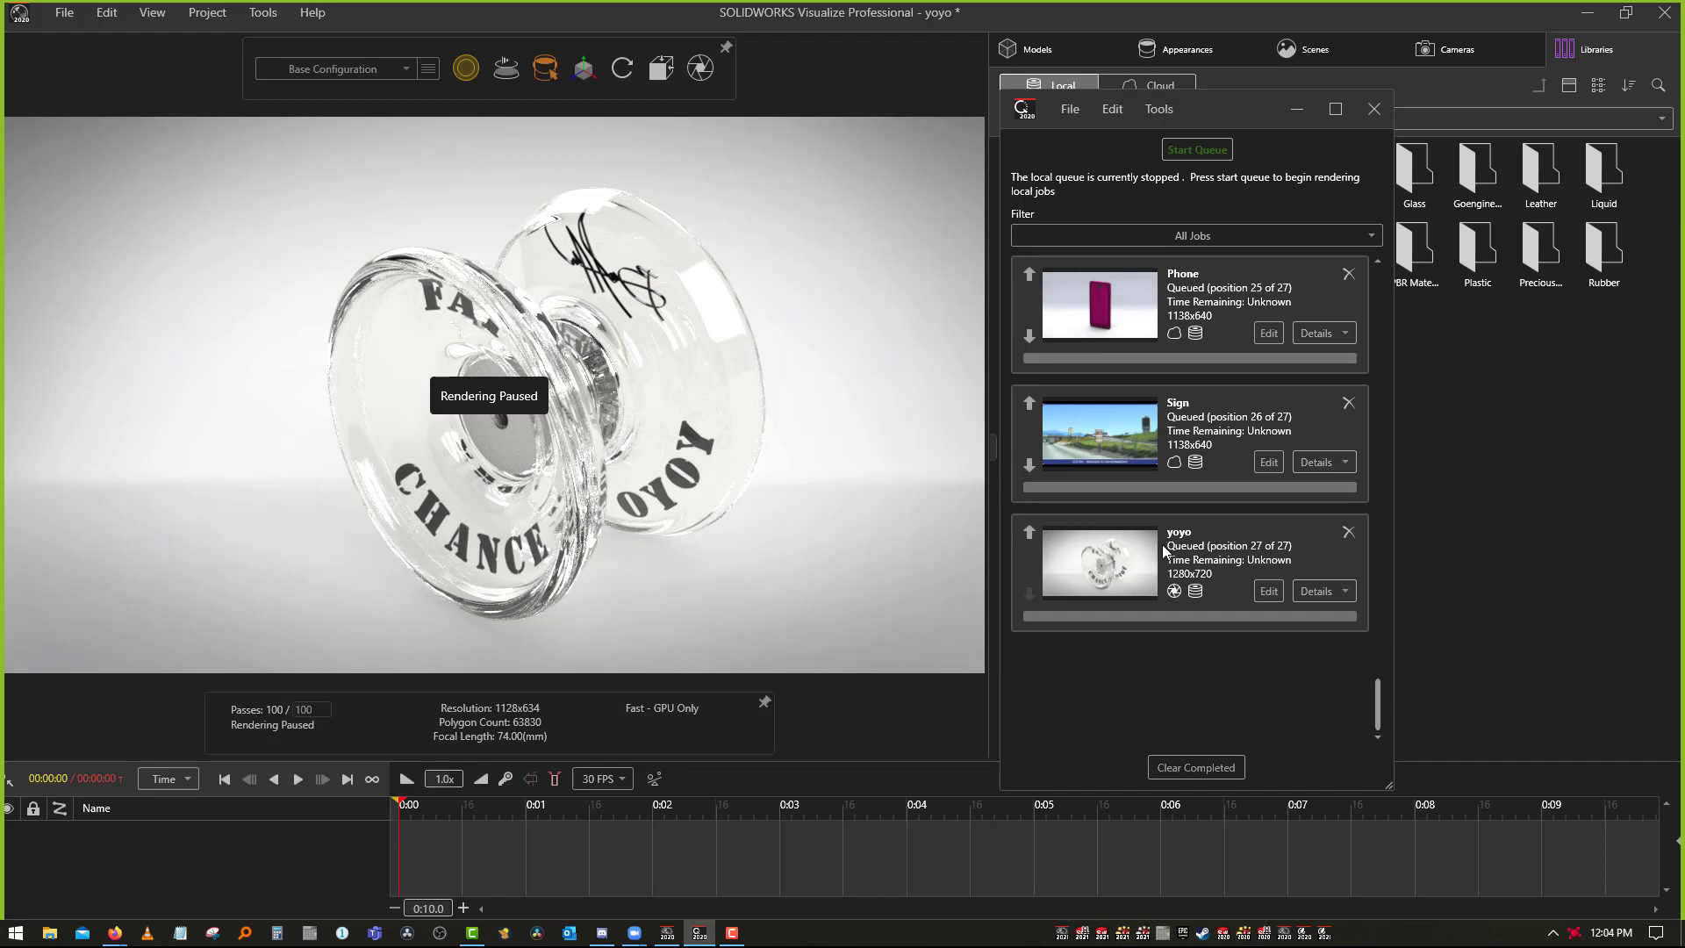
left_click(1029, 404)
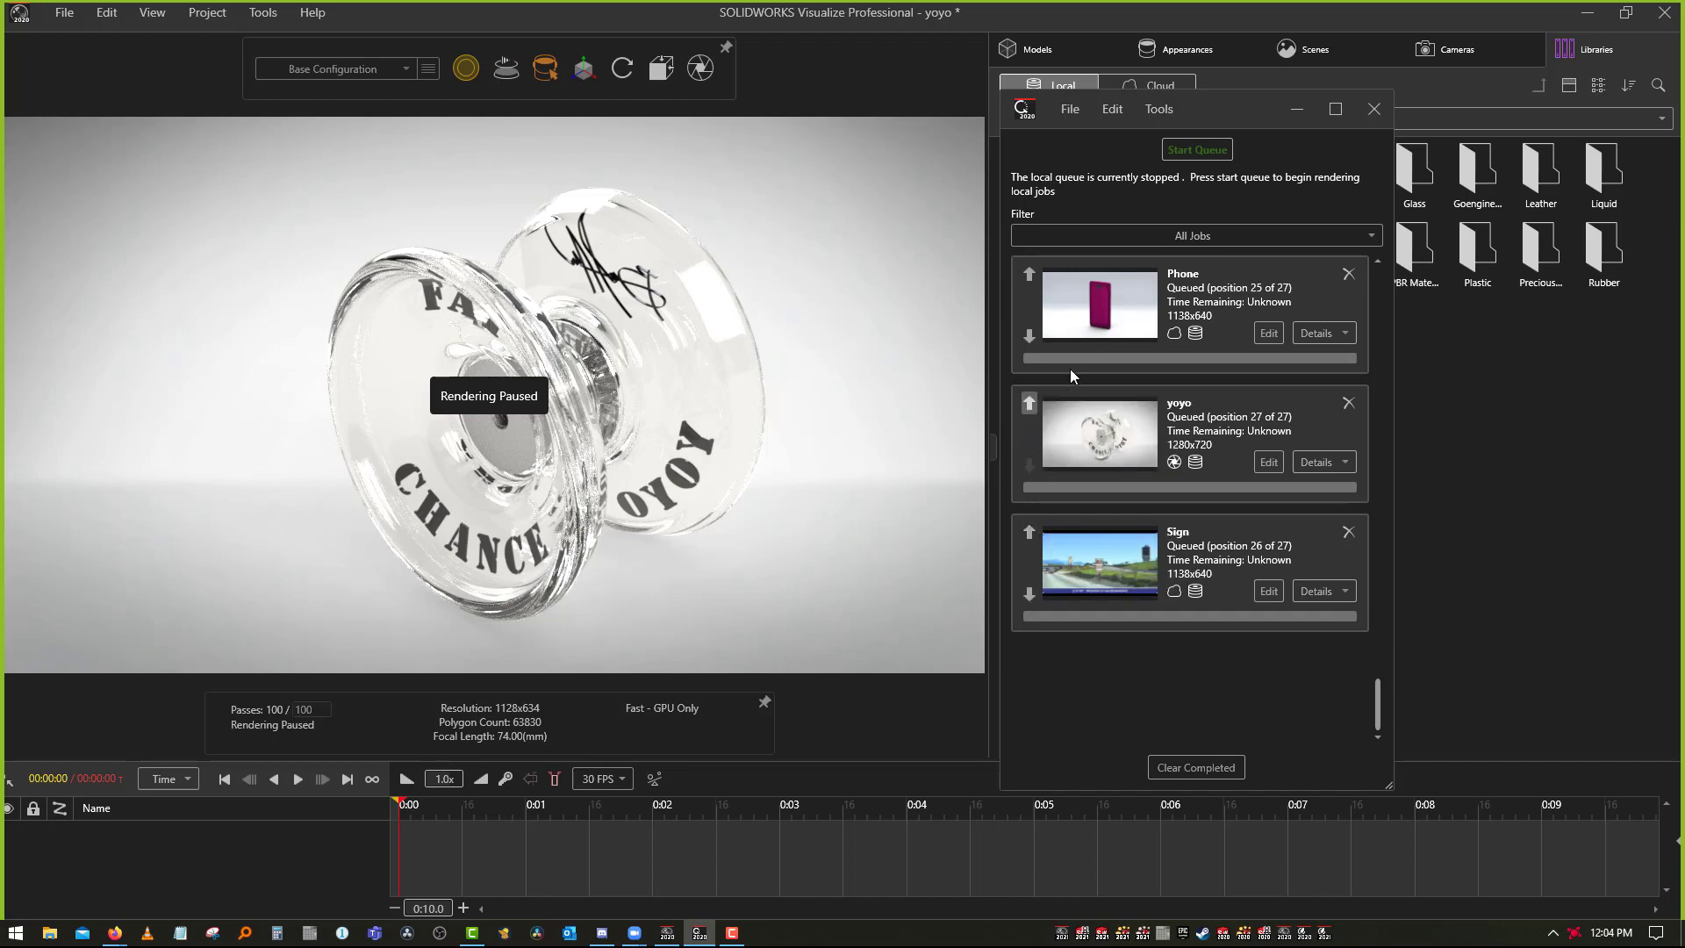
scroll(1076, 367, "up", 3)
scroll(1053, 638, "down", 5)
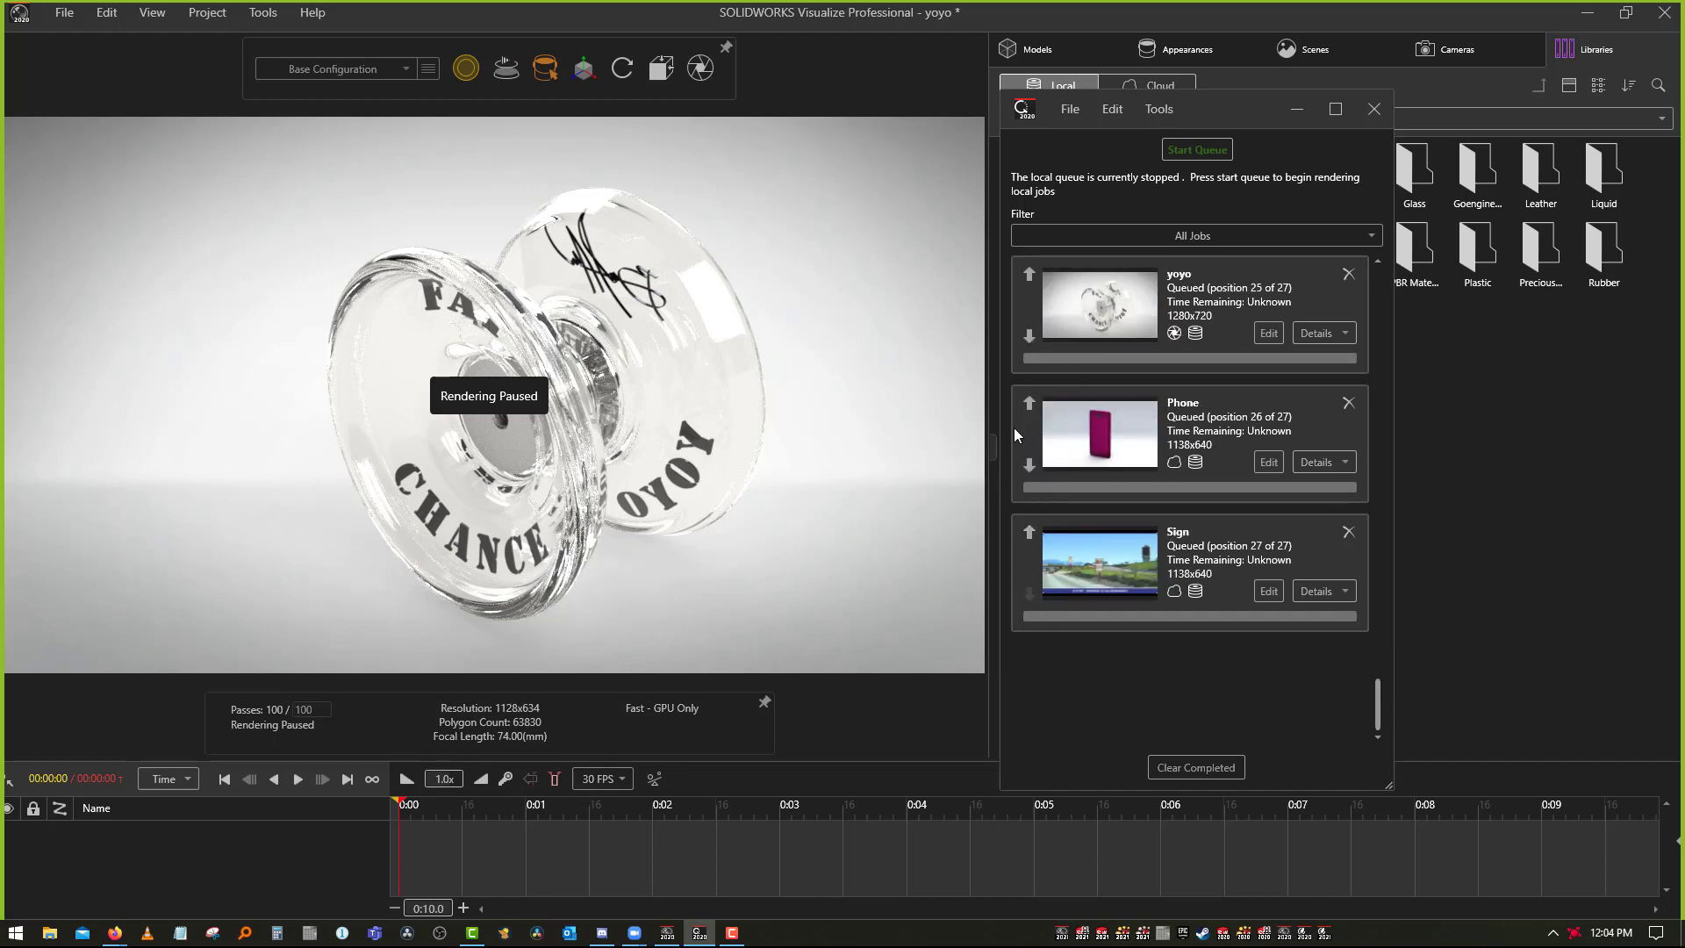
left_click(1030, 279)
Raise the yoyo job further to position 21, ahead of the Sponson job and the 4000x2250 Phone job preceding it
scroll(1078, 368, "up", 5)
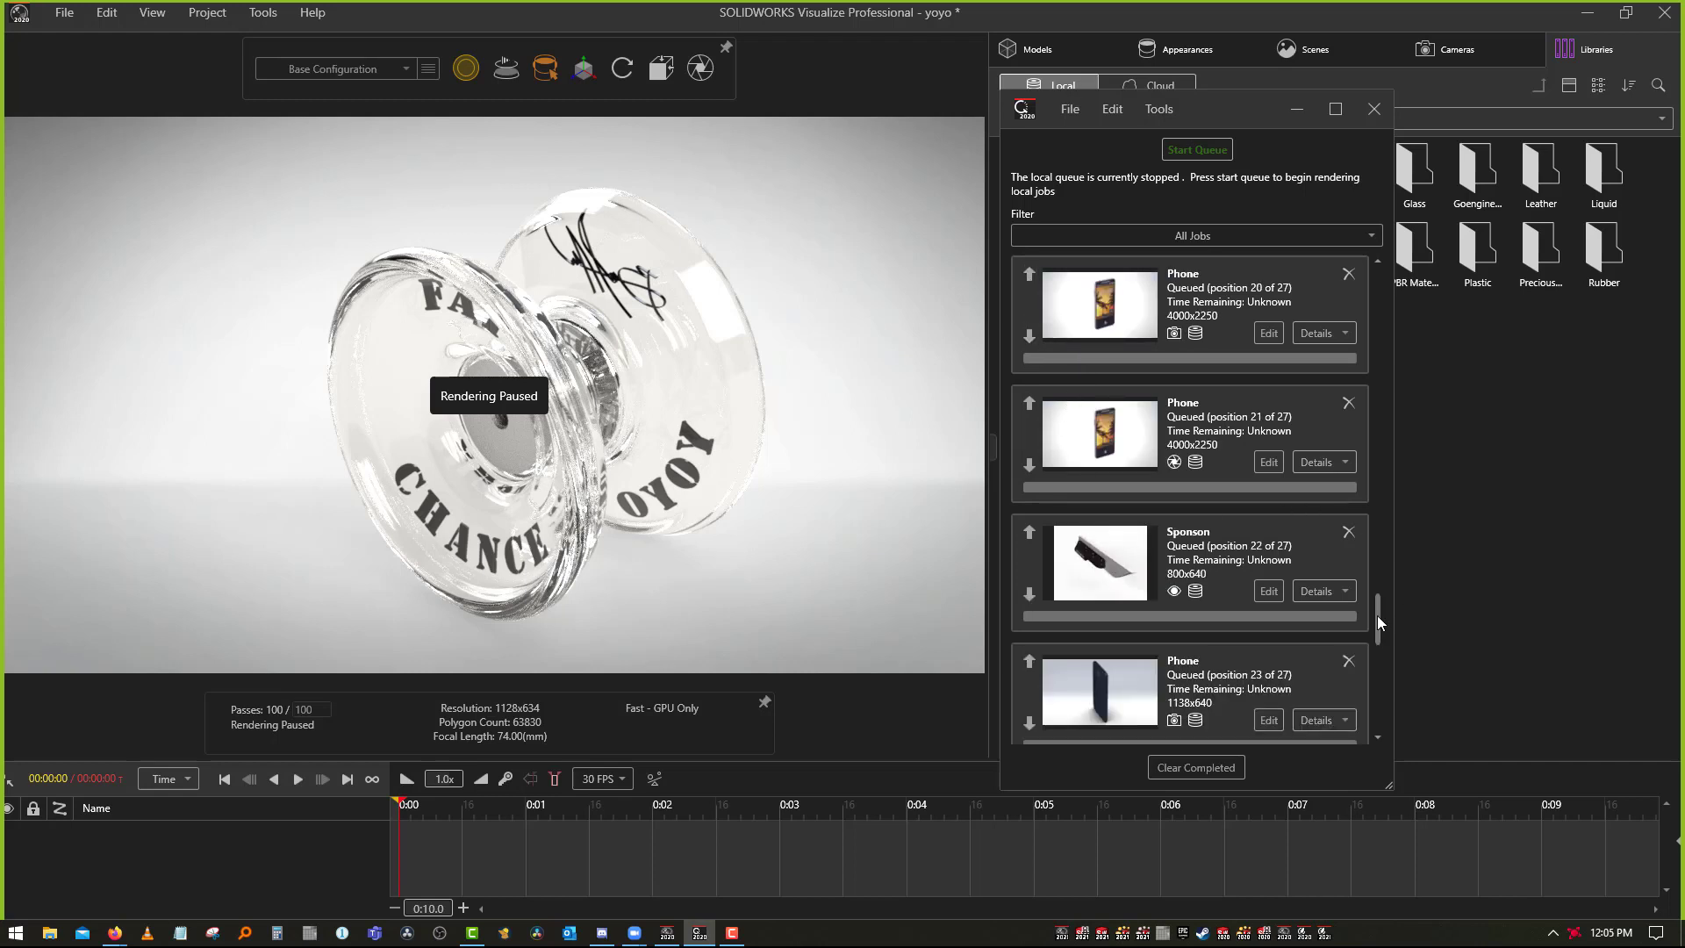
left_click_drag(1377, 614, 1377, 647)
scroll(1030, 658, "down", 1)
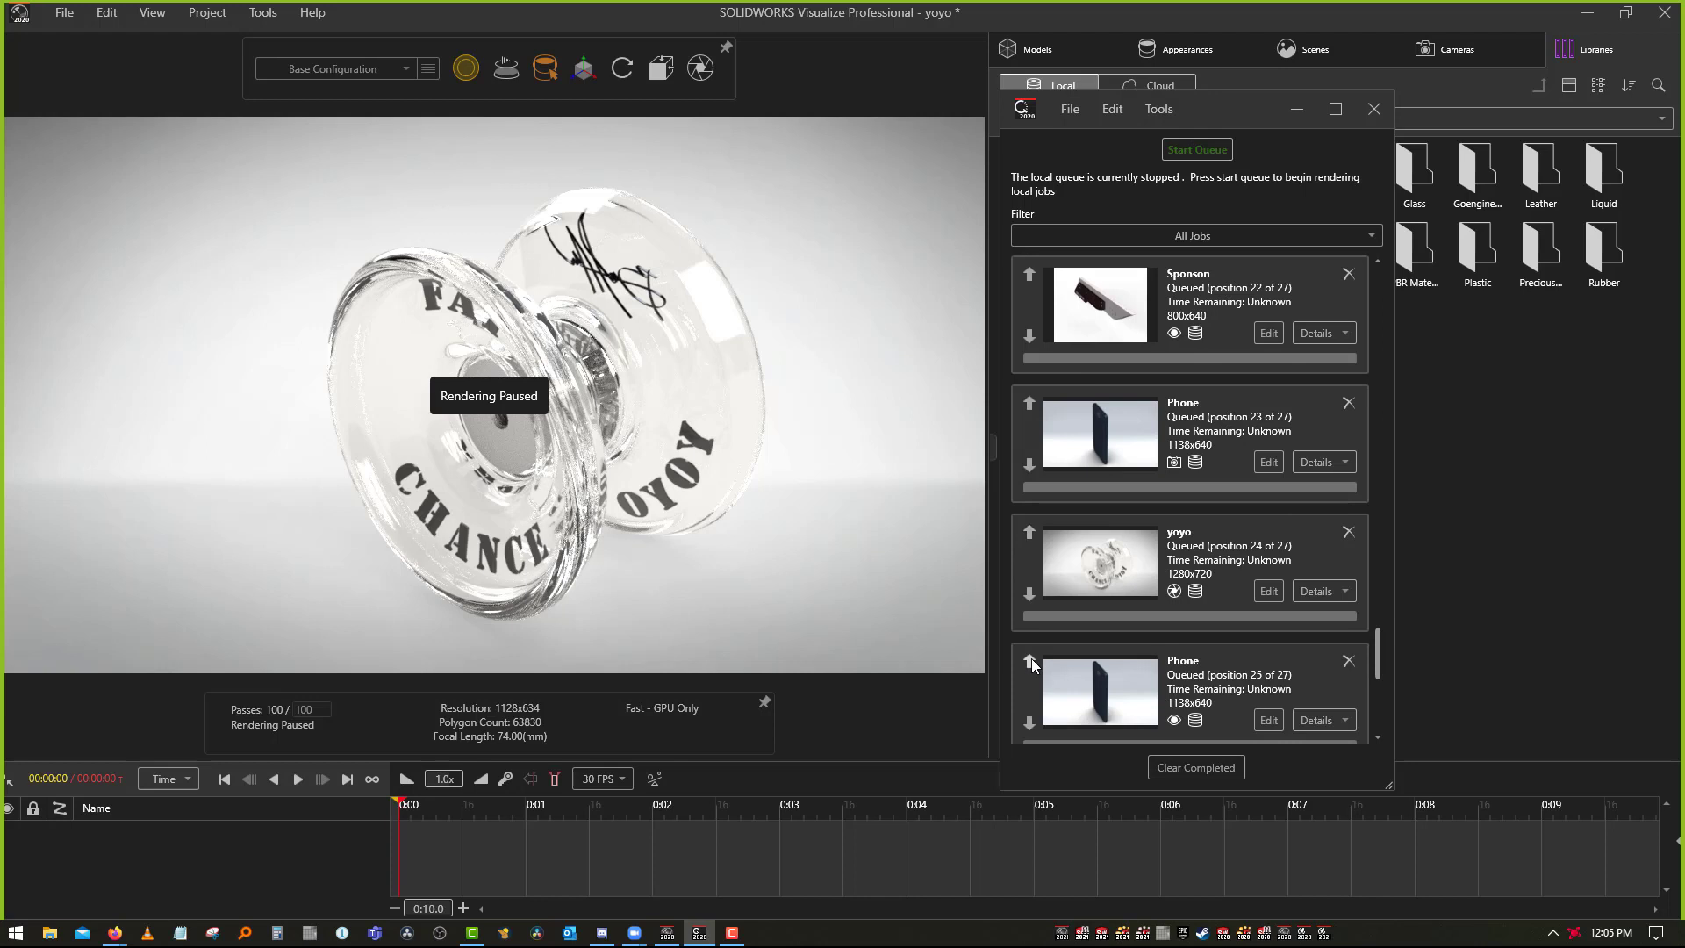
left_click(1029, 404)
Look through the whole render queue to examine the job order and the kinds of jobs it holds
scroll(1130, 358, "up", 10)
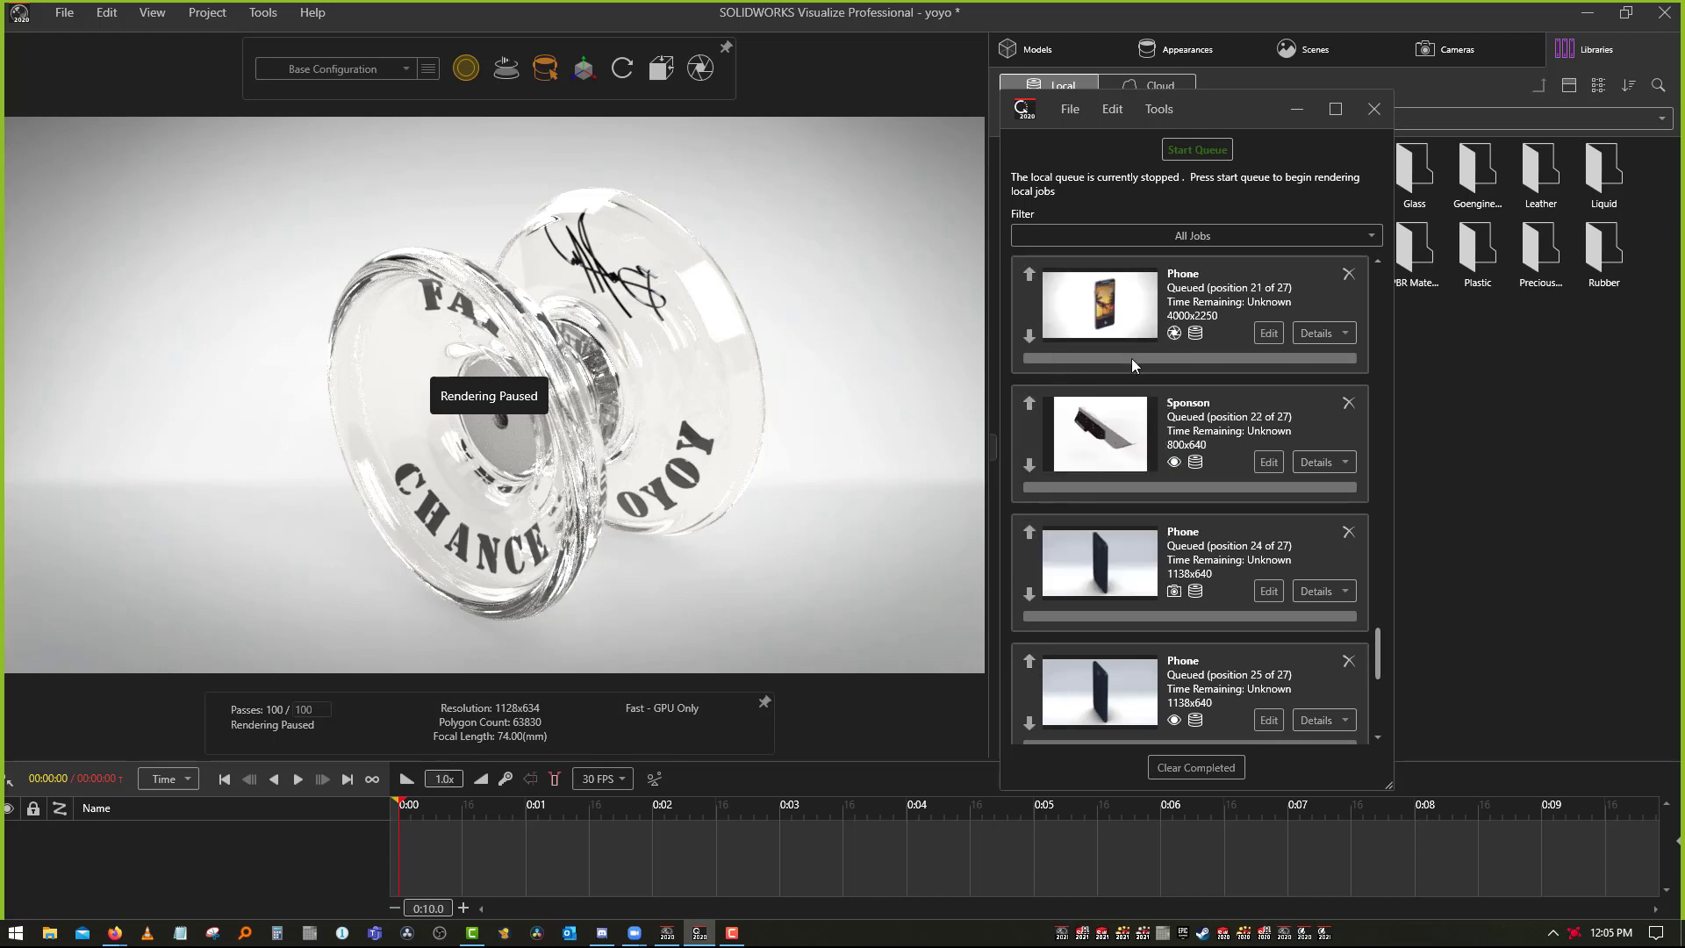
scroll(1135, 392, "up", 10)
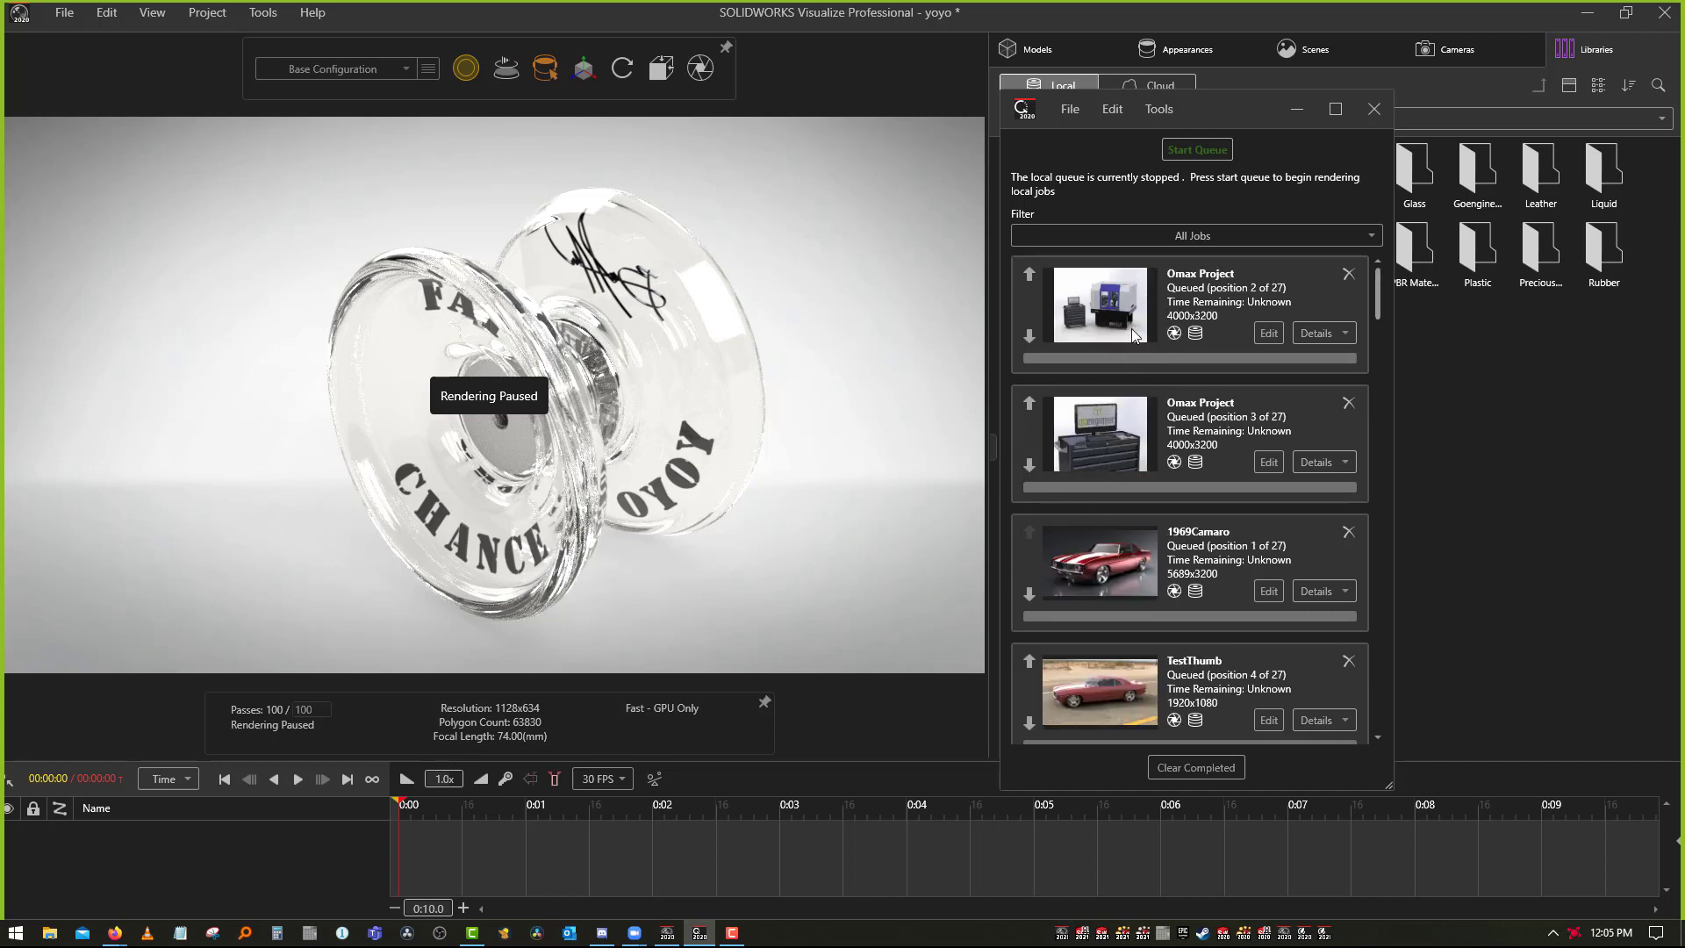
scroll(1136, 439, "down", 20)
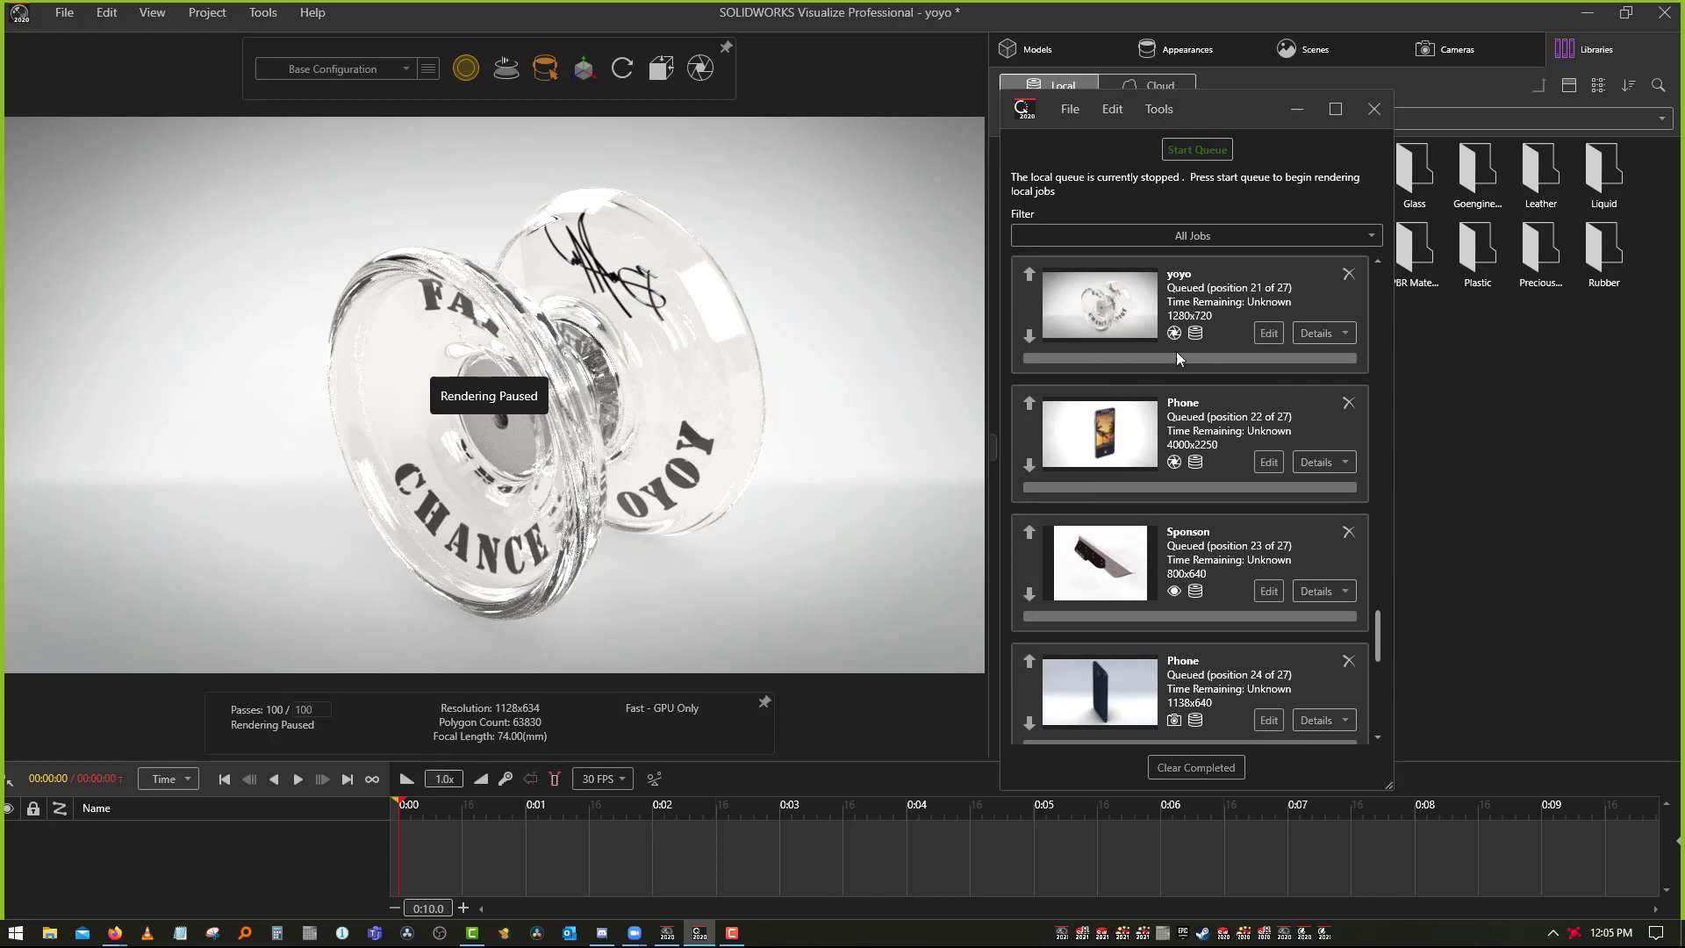
scroll(1165, 356, "down", 5)
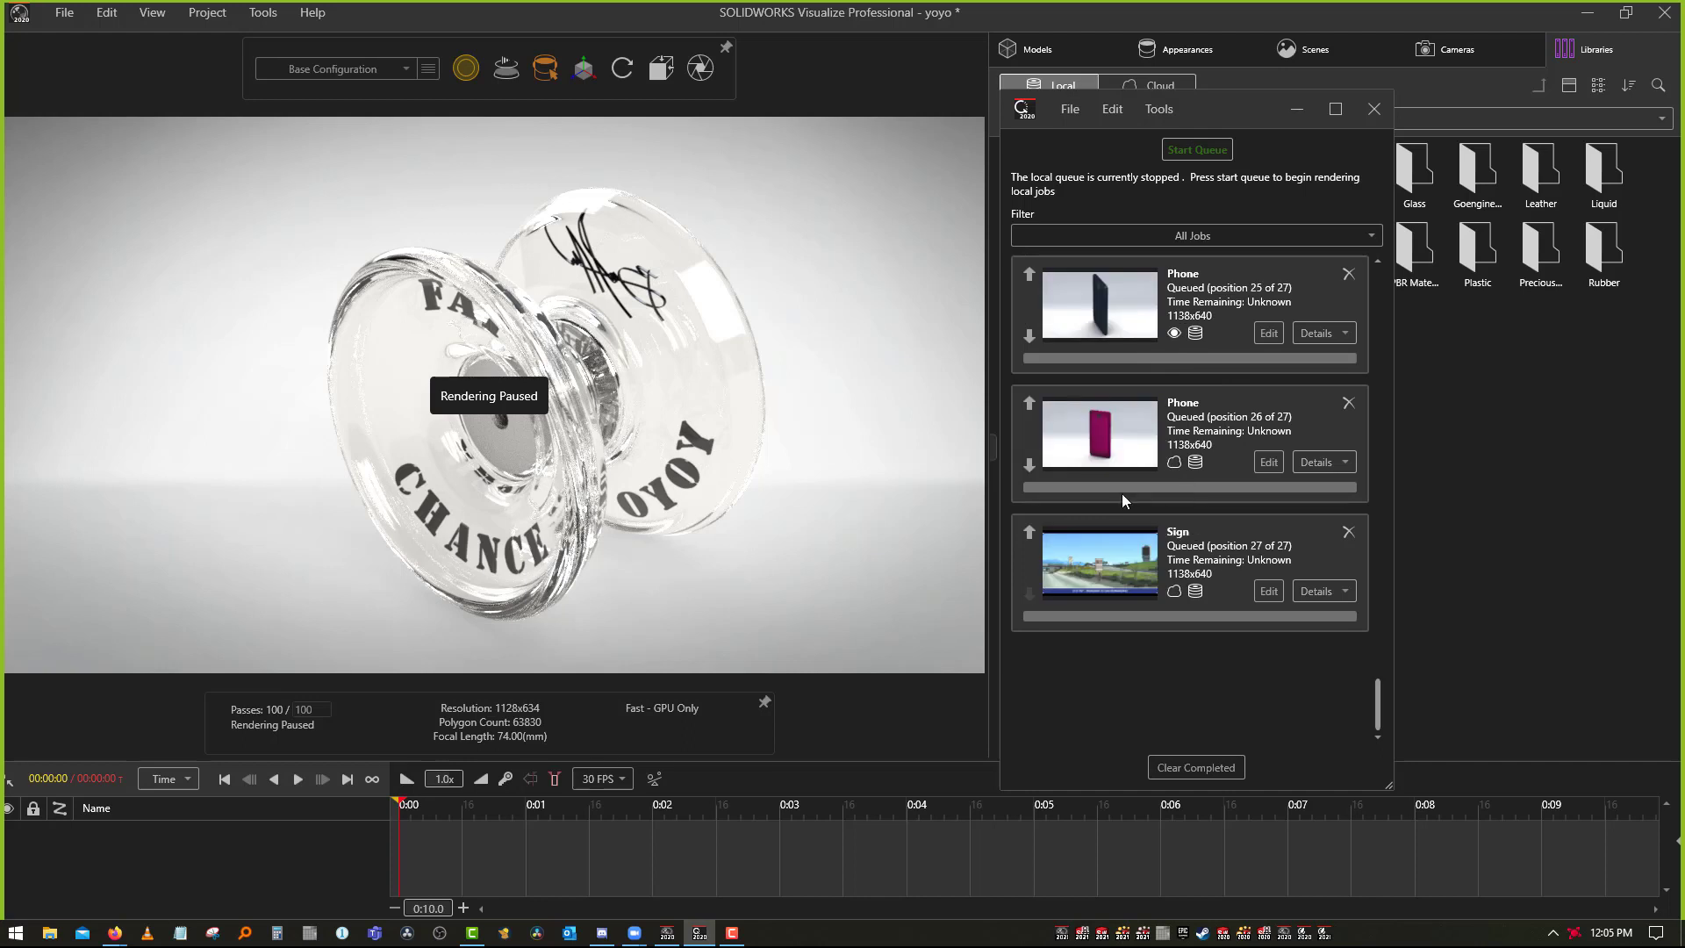
scroll(1108, 504, "up", 20)
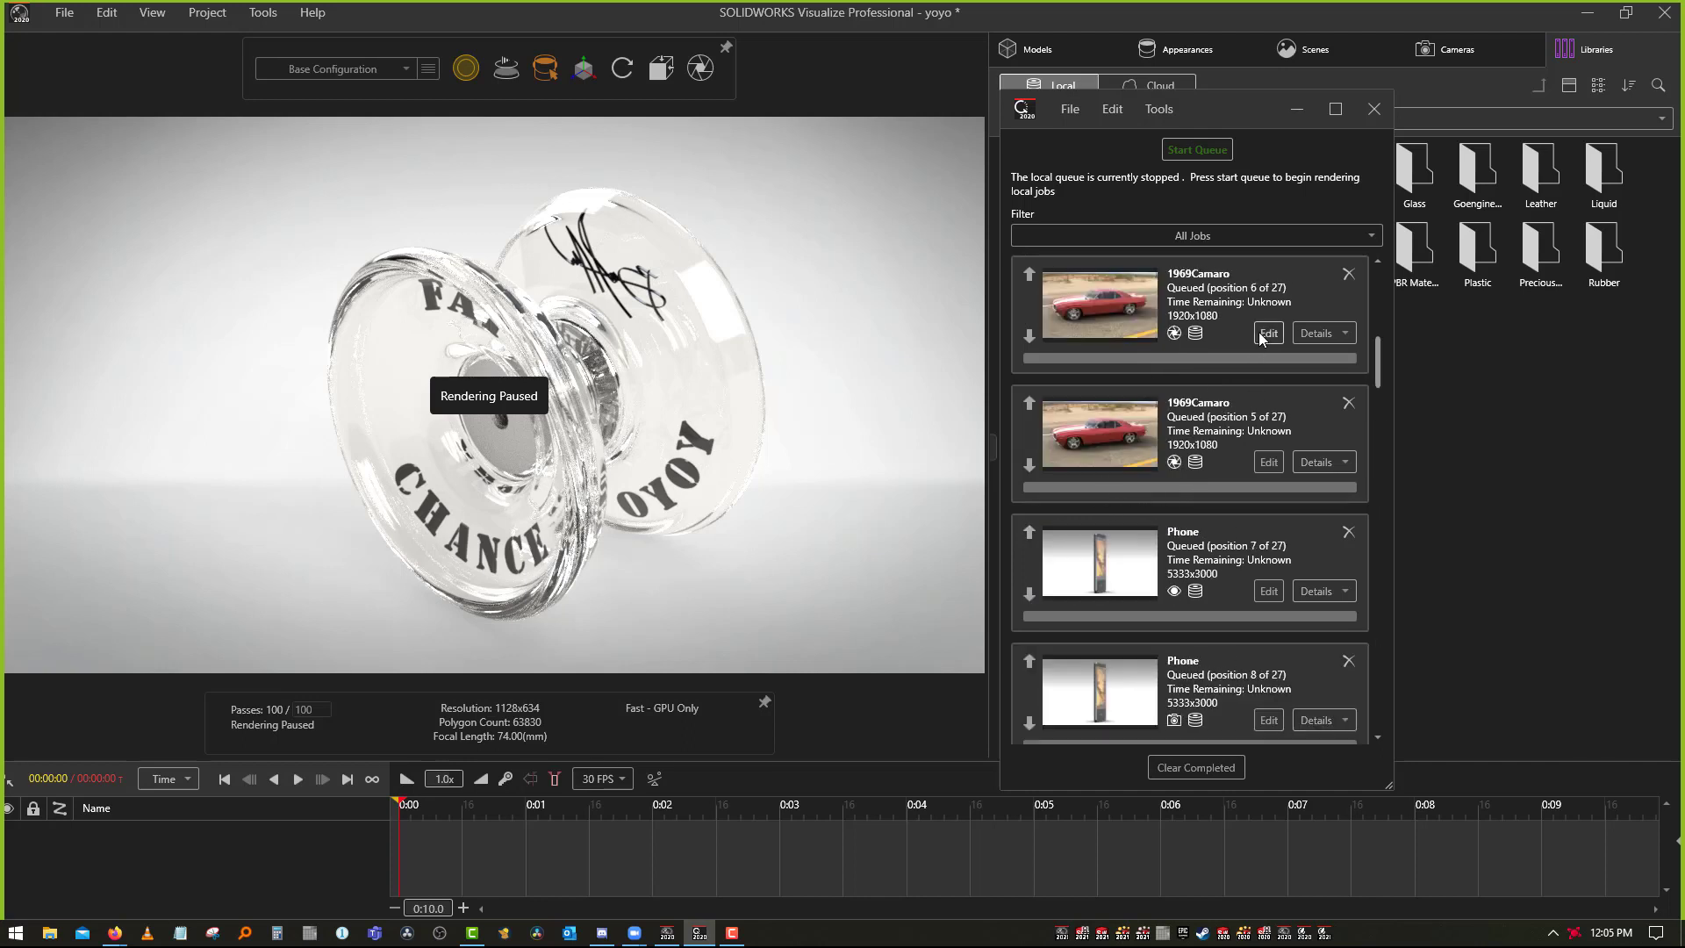
Examine the render details of the 1969Camaro job at position 6, find the yoyo job, and return to the main viewport
left_click(1332, 333)
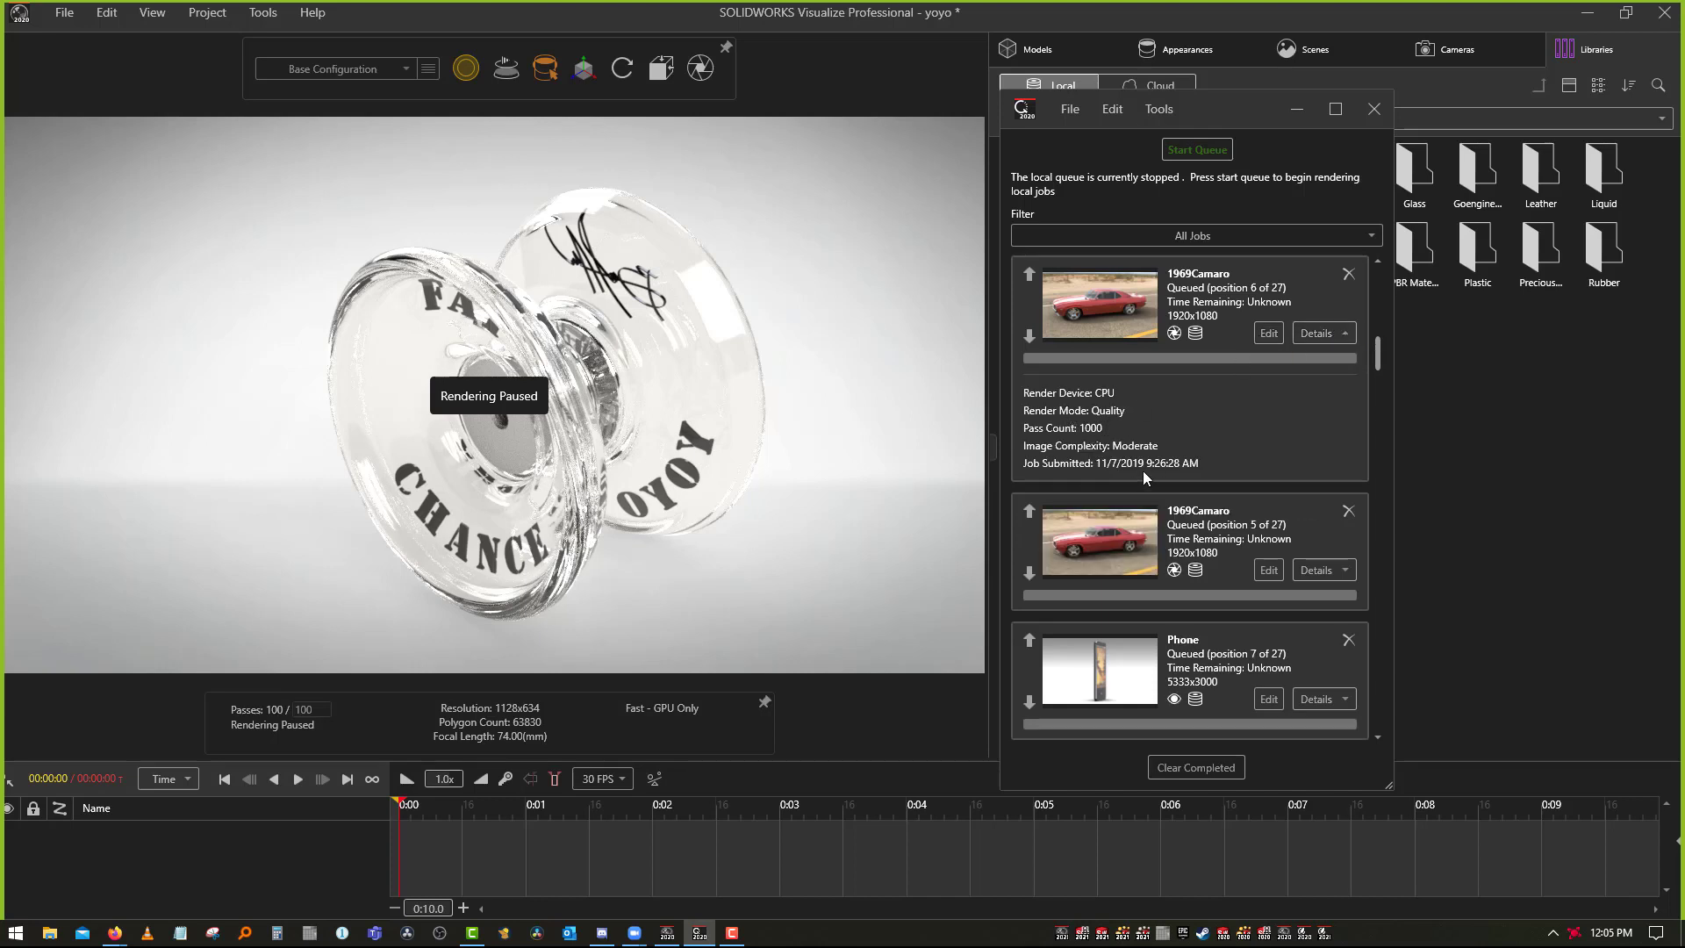
left_click(1318, 333)
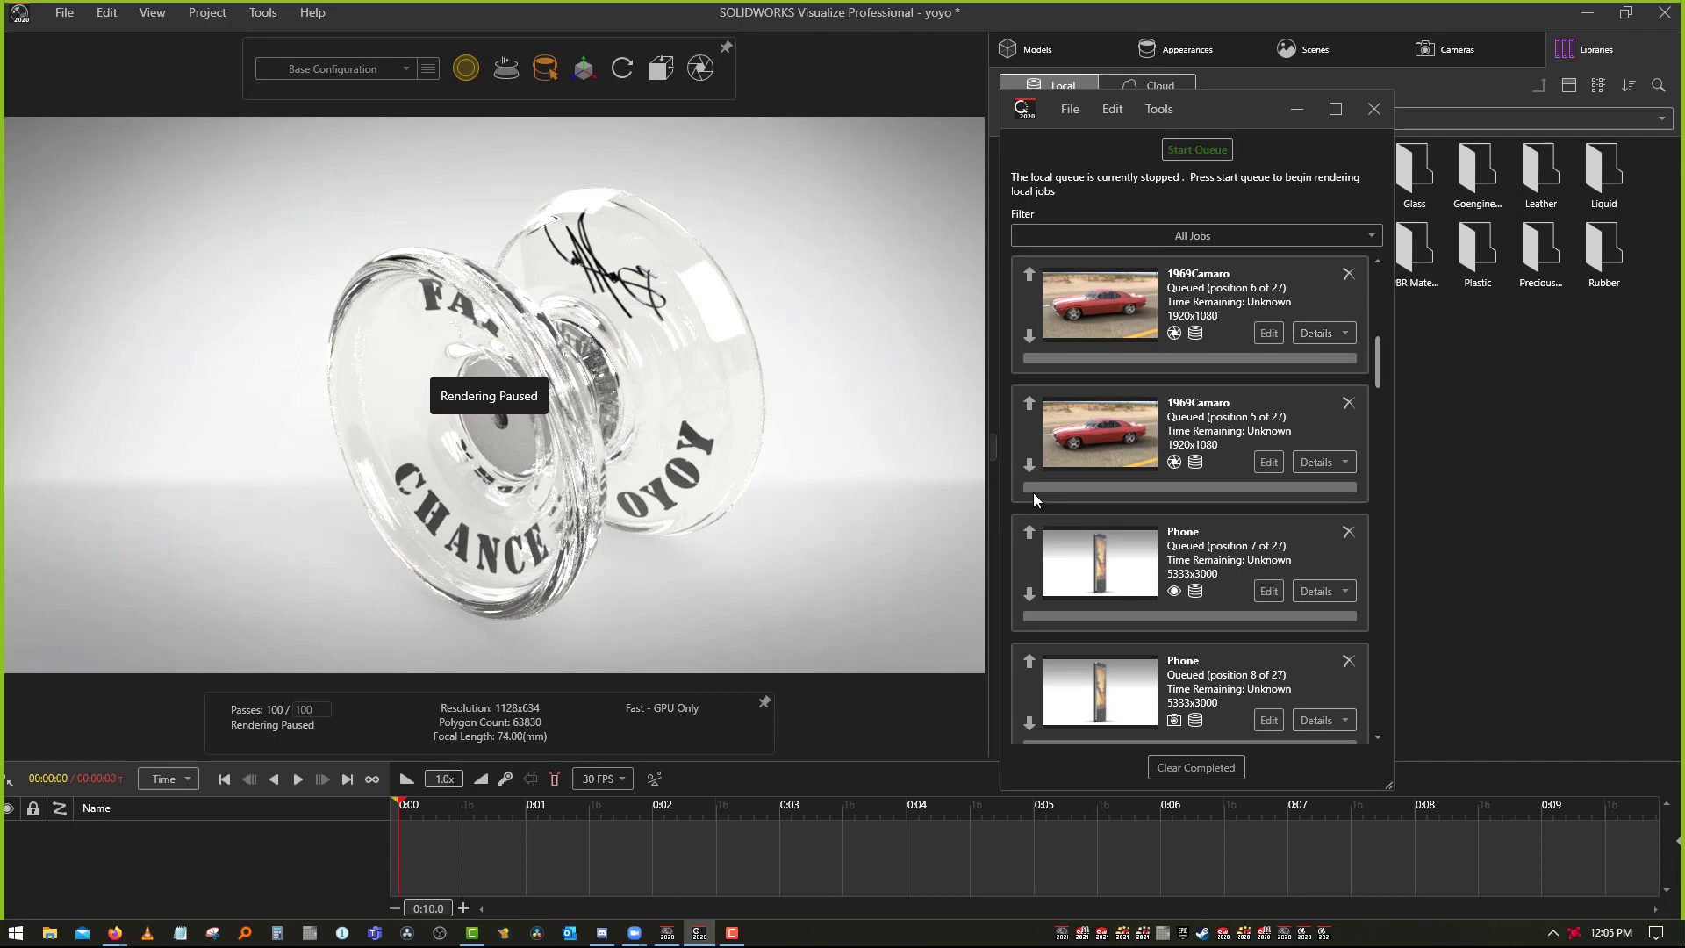
scroll(1060, 504, "down", 10)
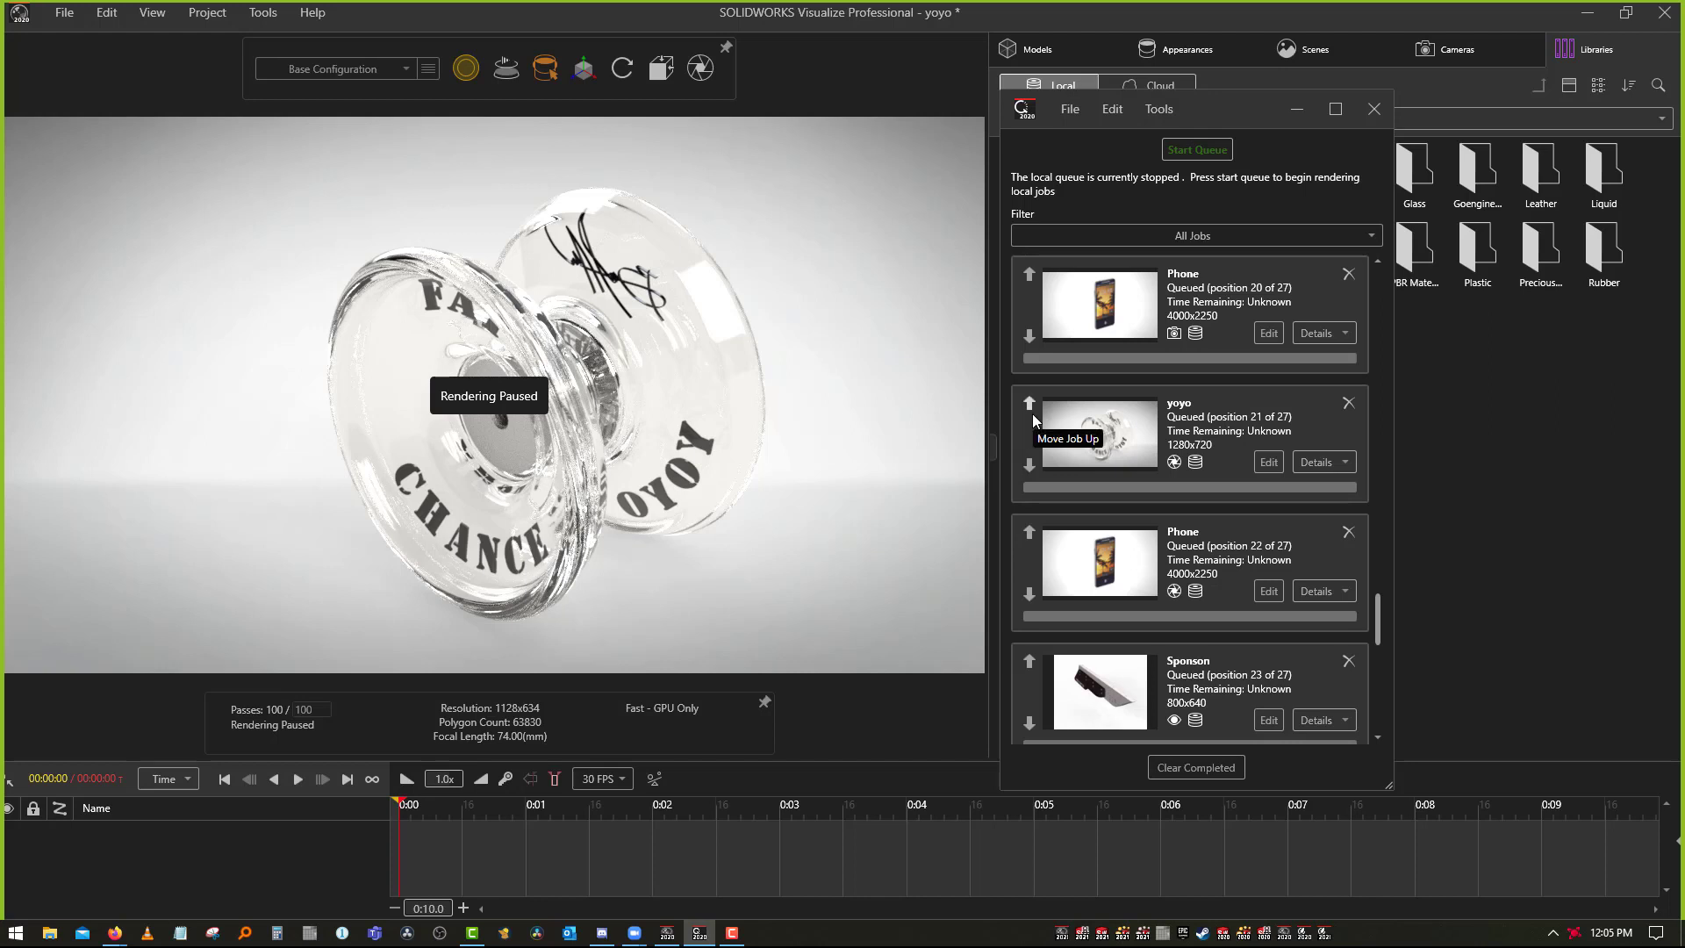
left_click(798, 382)
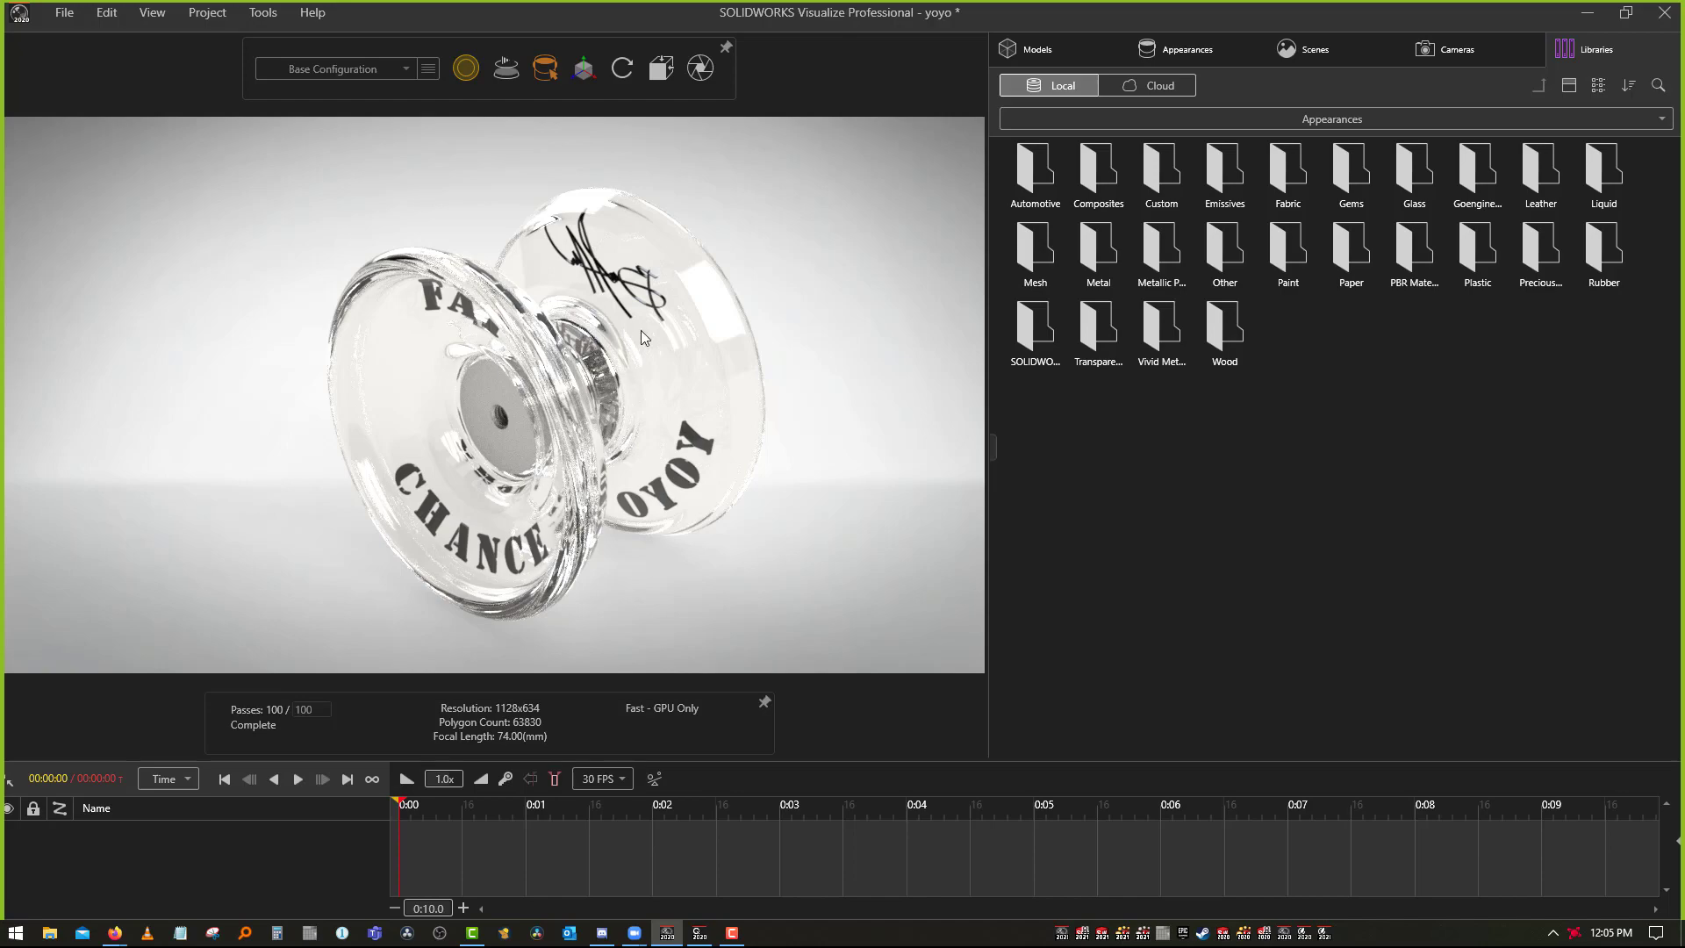
Orbit the SOLIDWORKS Viewport camera to a slightly different angle on the yo-yo
mouse_move(814, 492)
left_mouse_down()
mouse_move(827, 358)
mouse_move(824, 466)
mouse_move(648, 522)
mouse_move(789, 481)
mouse_move(823, 515)
left_mouse_up()
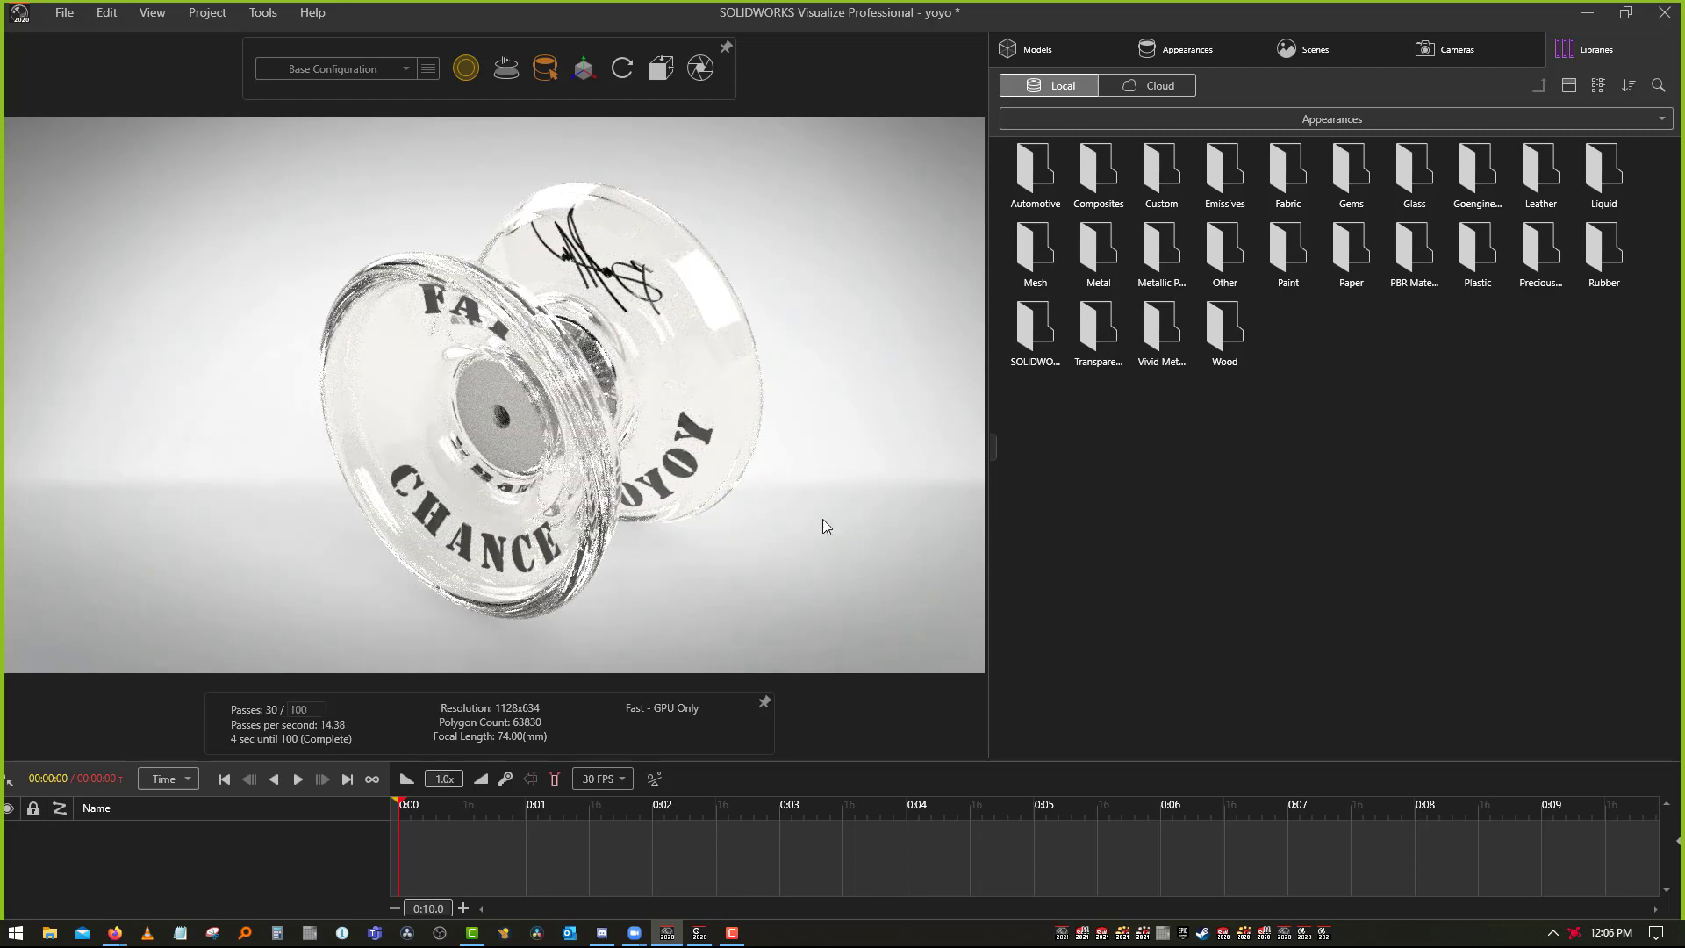
mouse_move(797, 524)
left_mouse_down()
mouse_move(797, 554)
mouse_move(804, 532)
left_mouse_up()
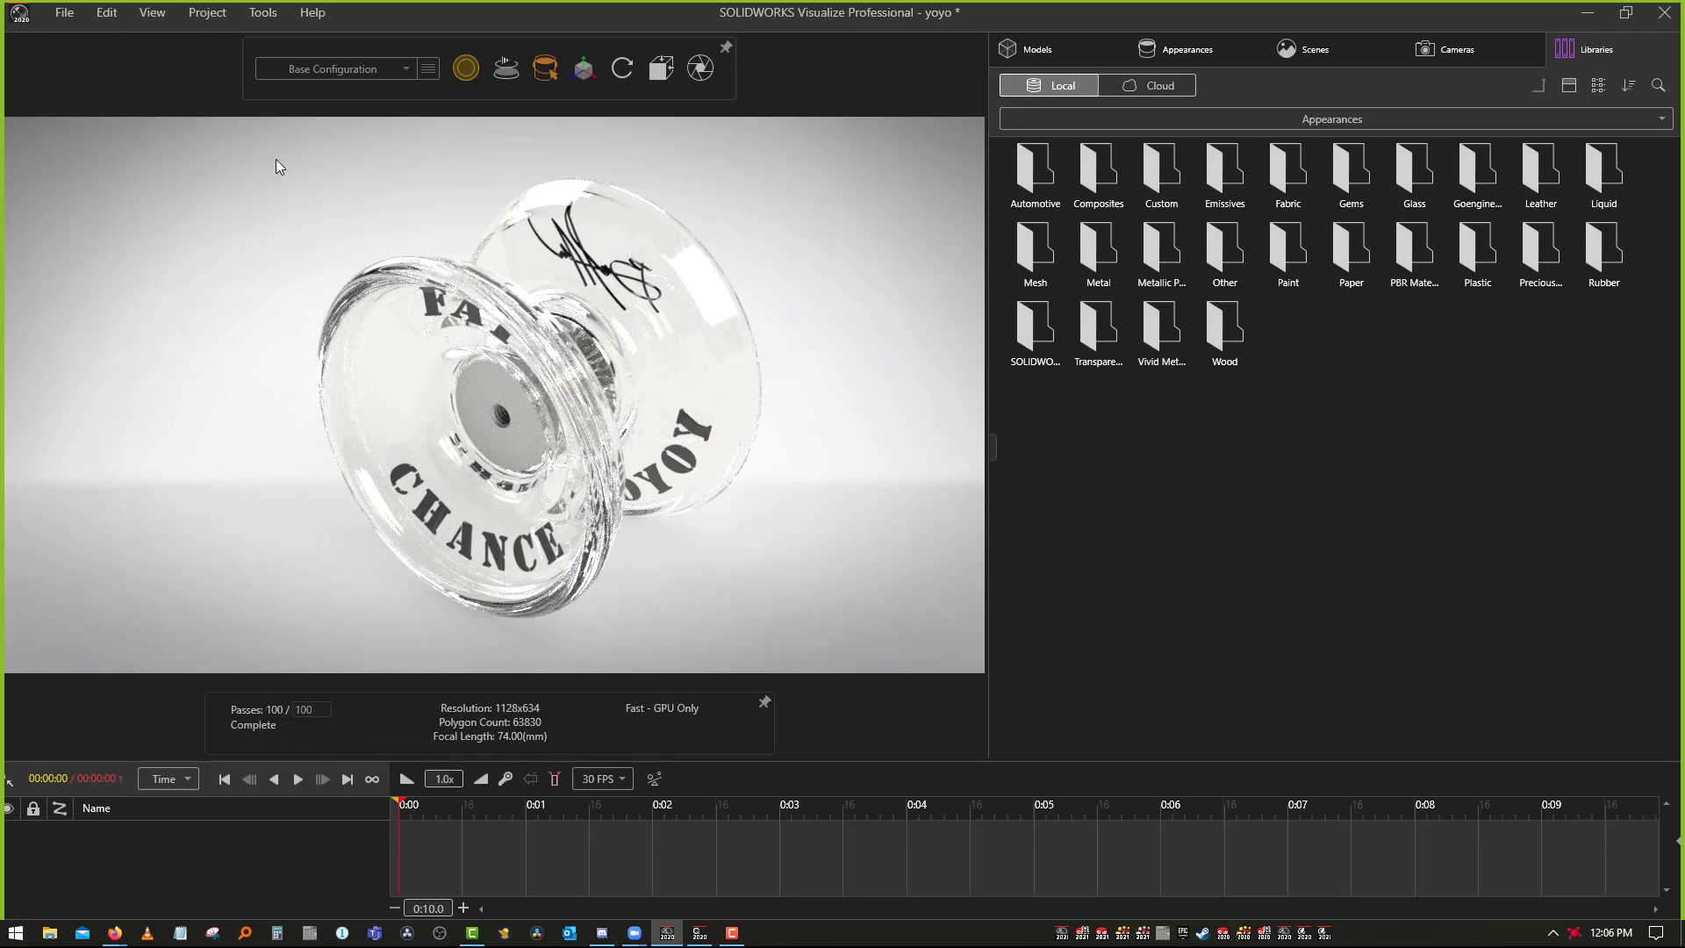
left_click_drag(275, 166, 849, 647)
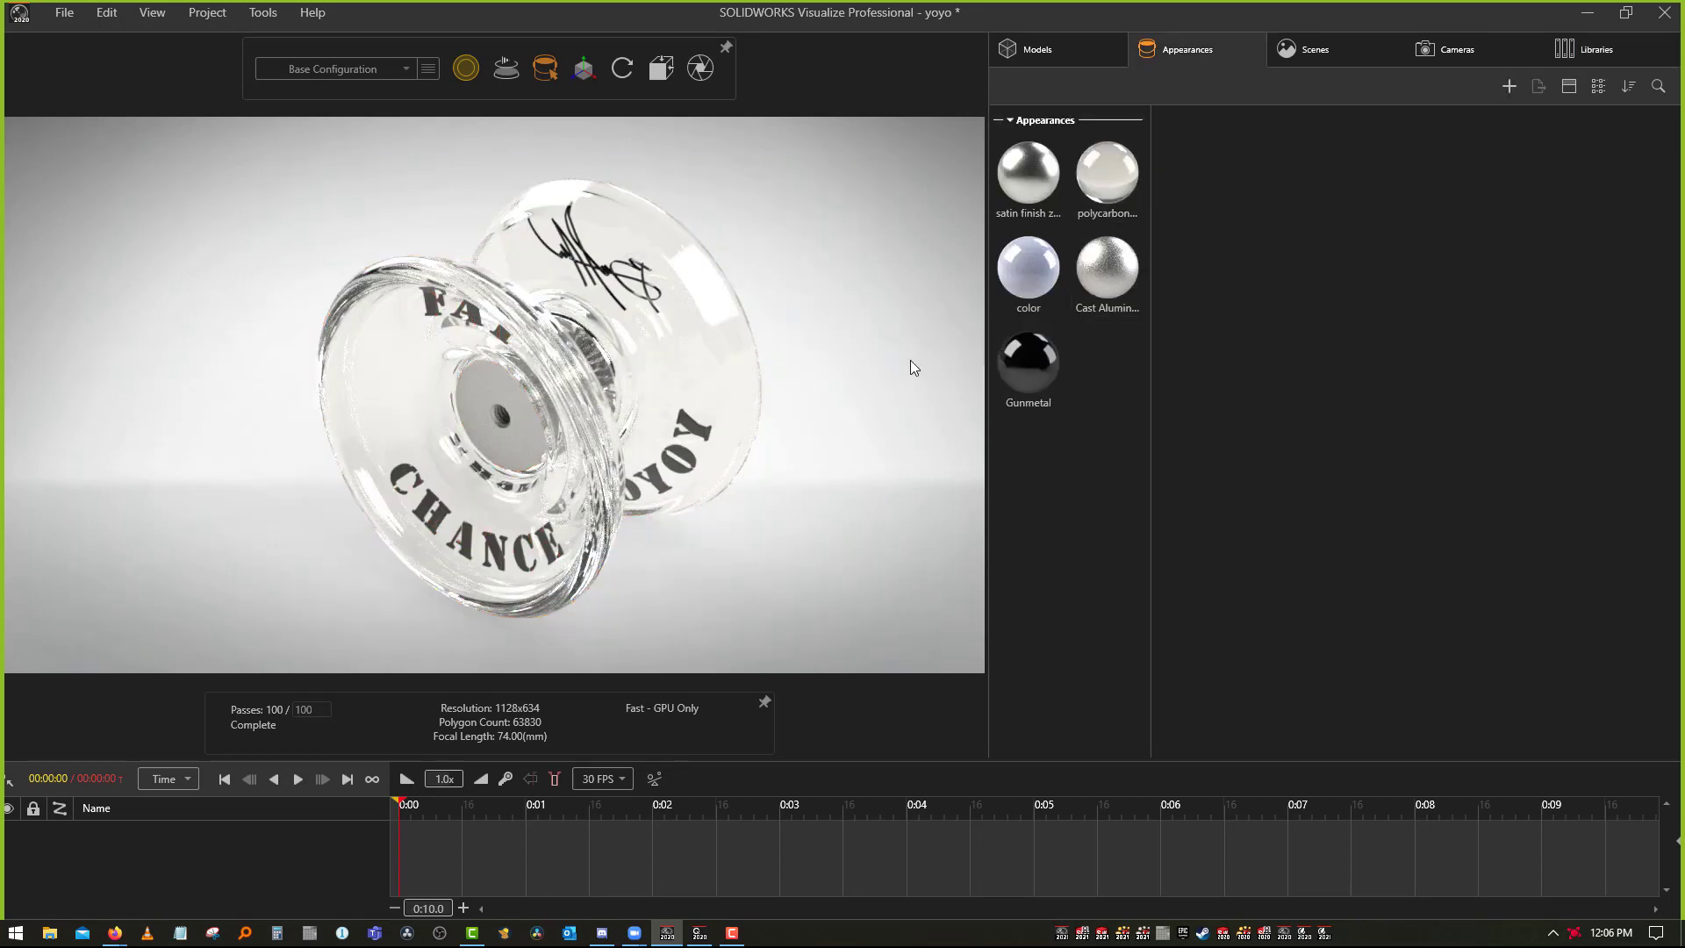
left_click(1490, 45)
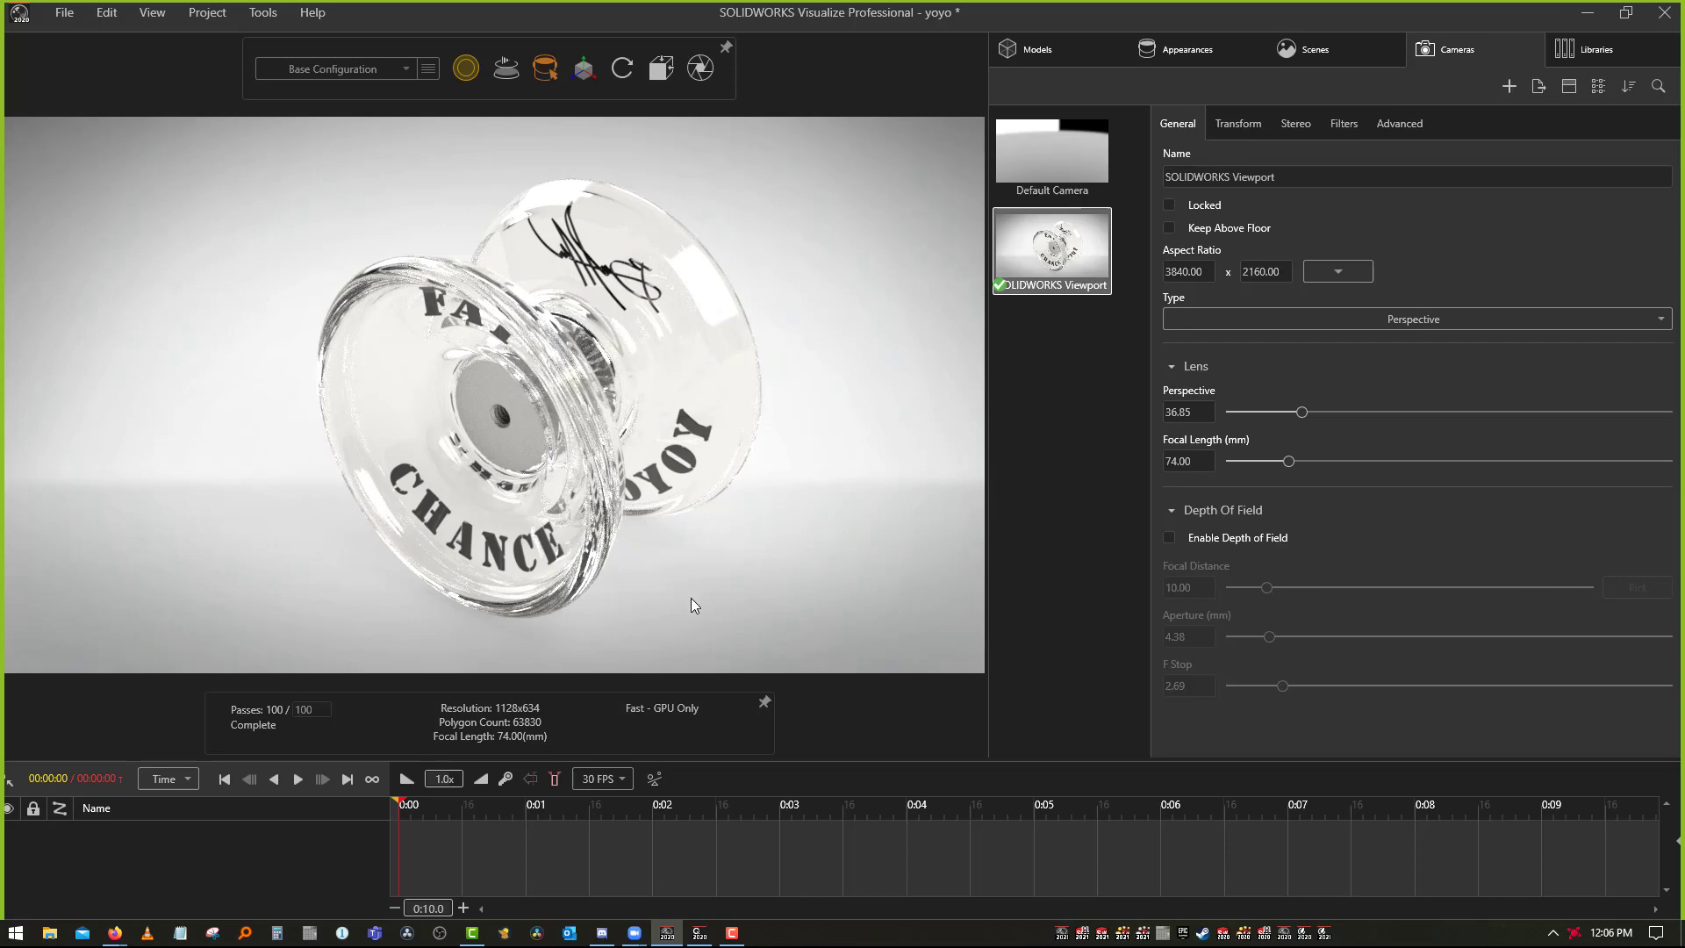
left_click_drag(691, 598, 696, 545)
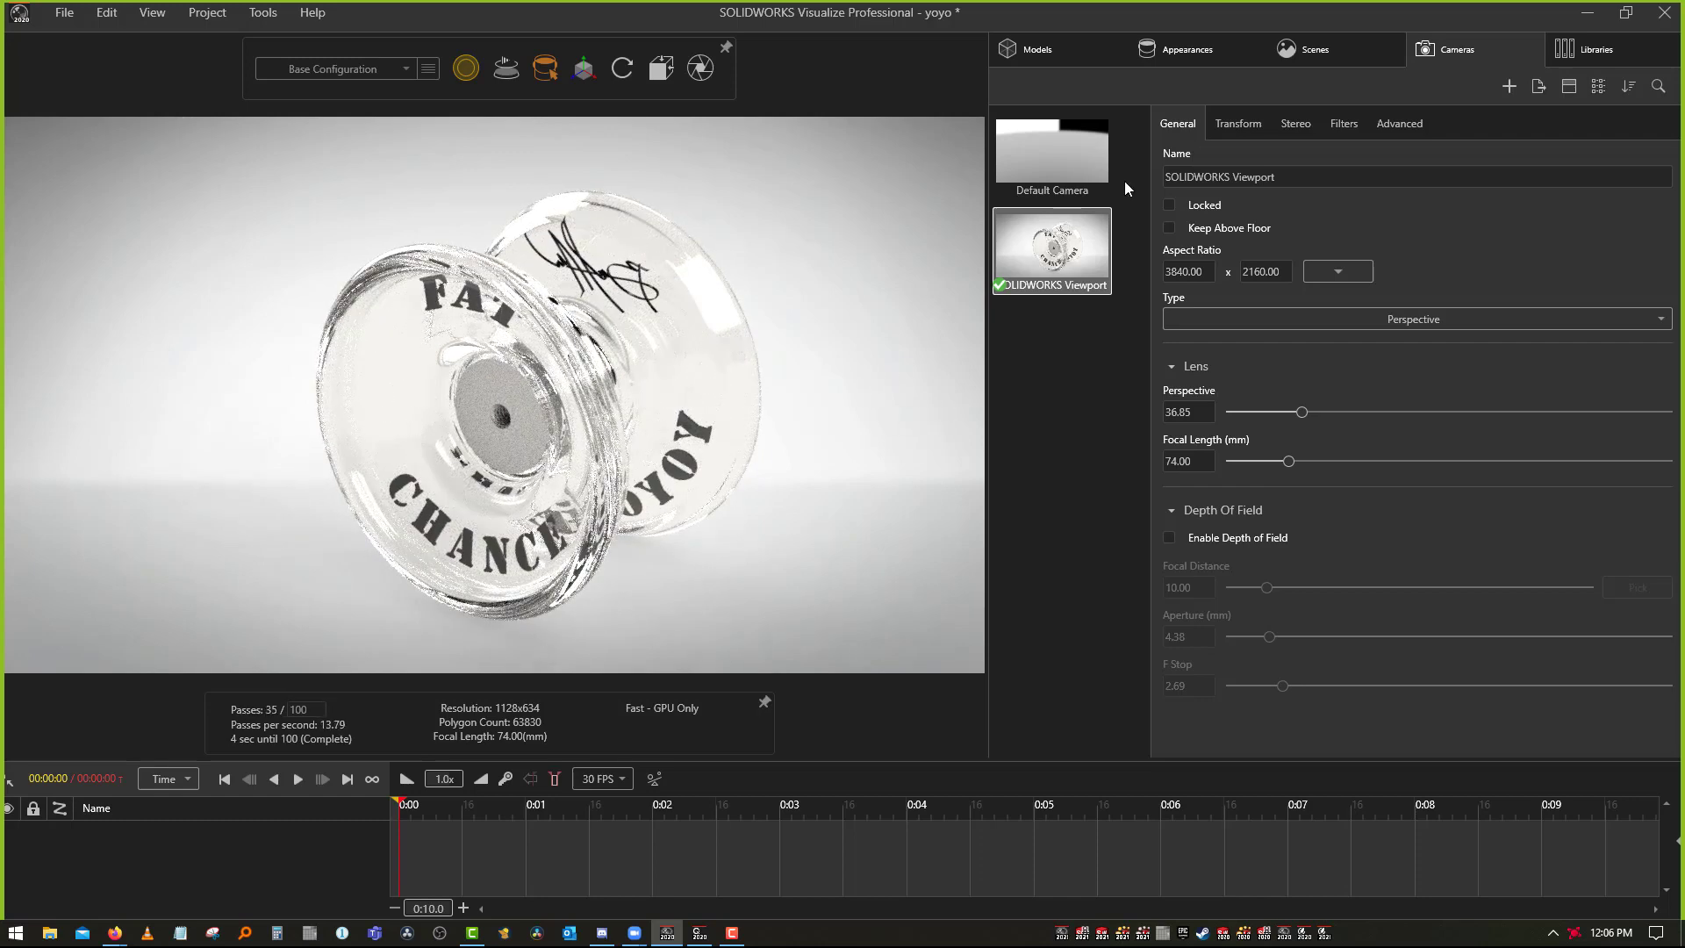
Apply the Anodized Blue appearance from the Metal library to the yo-yo body
left_click(1596, 49)
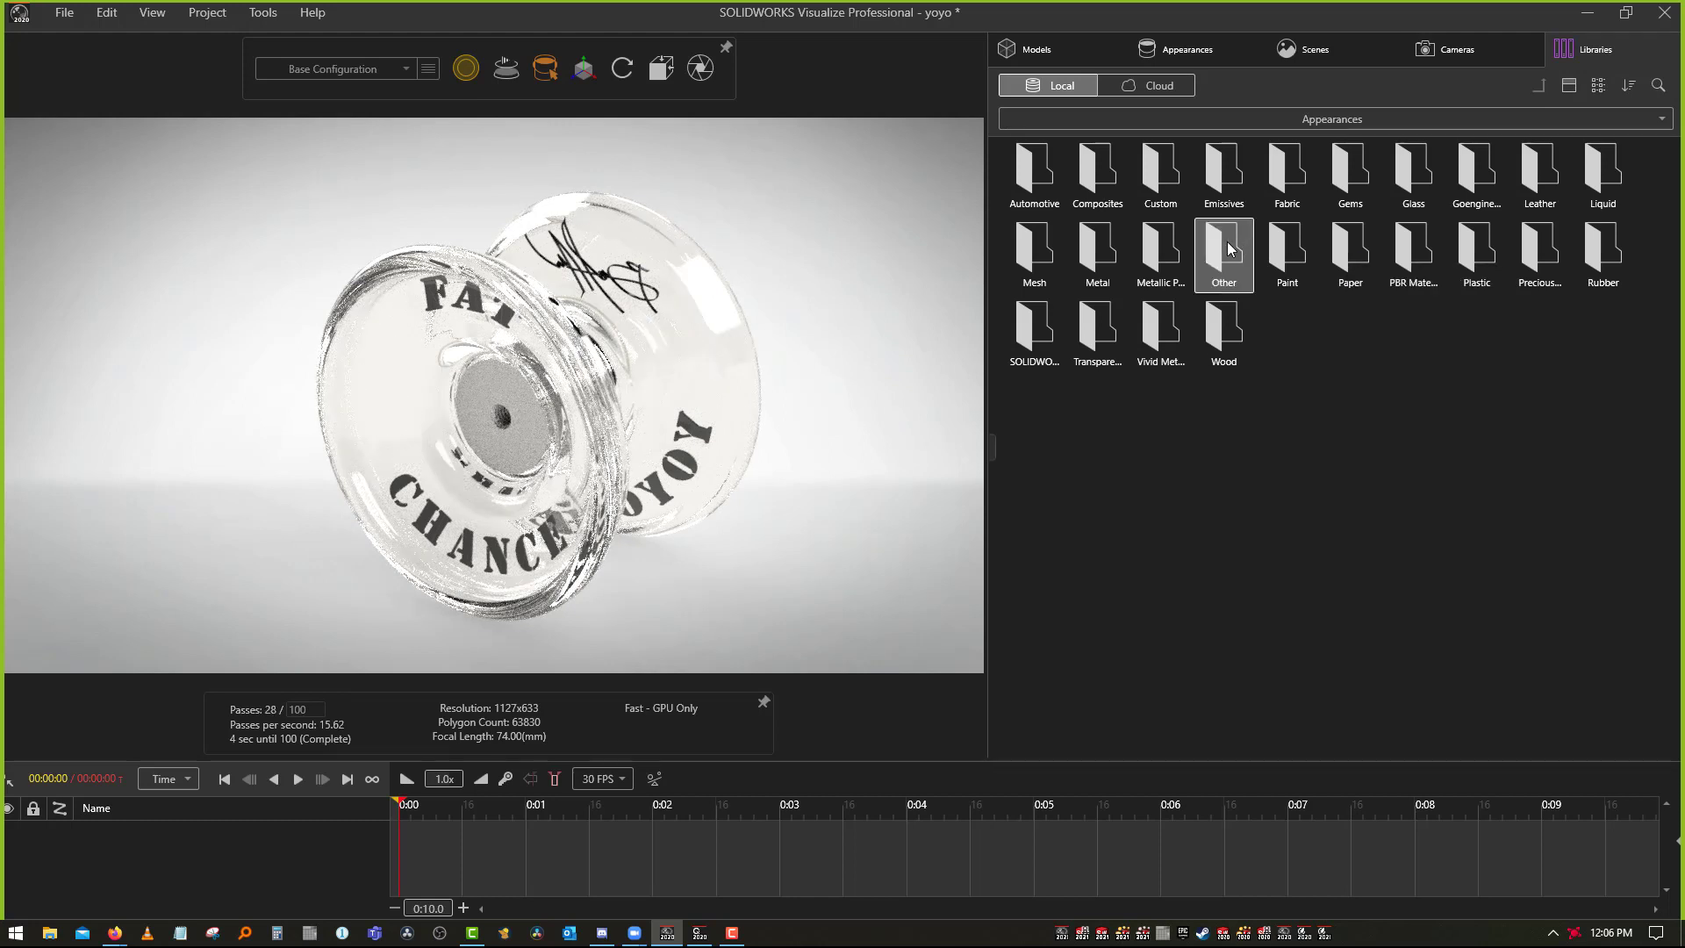
double_click(1097, 253)
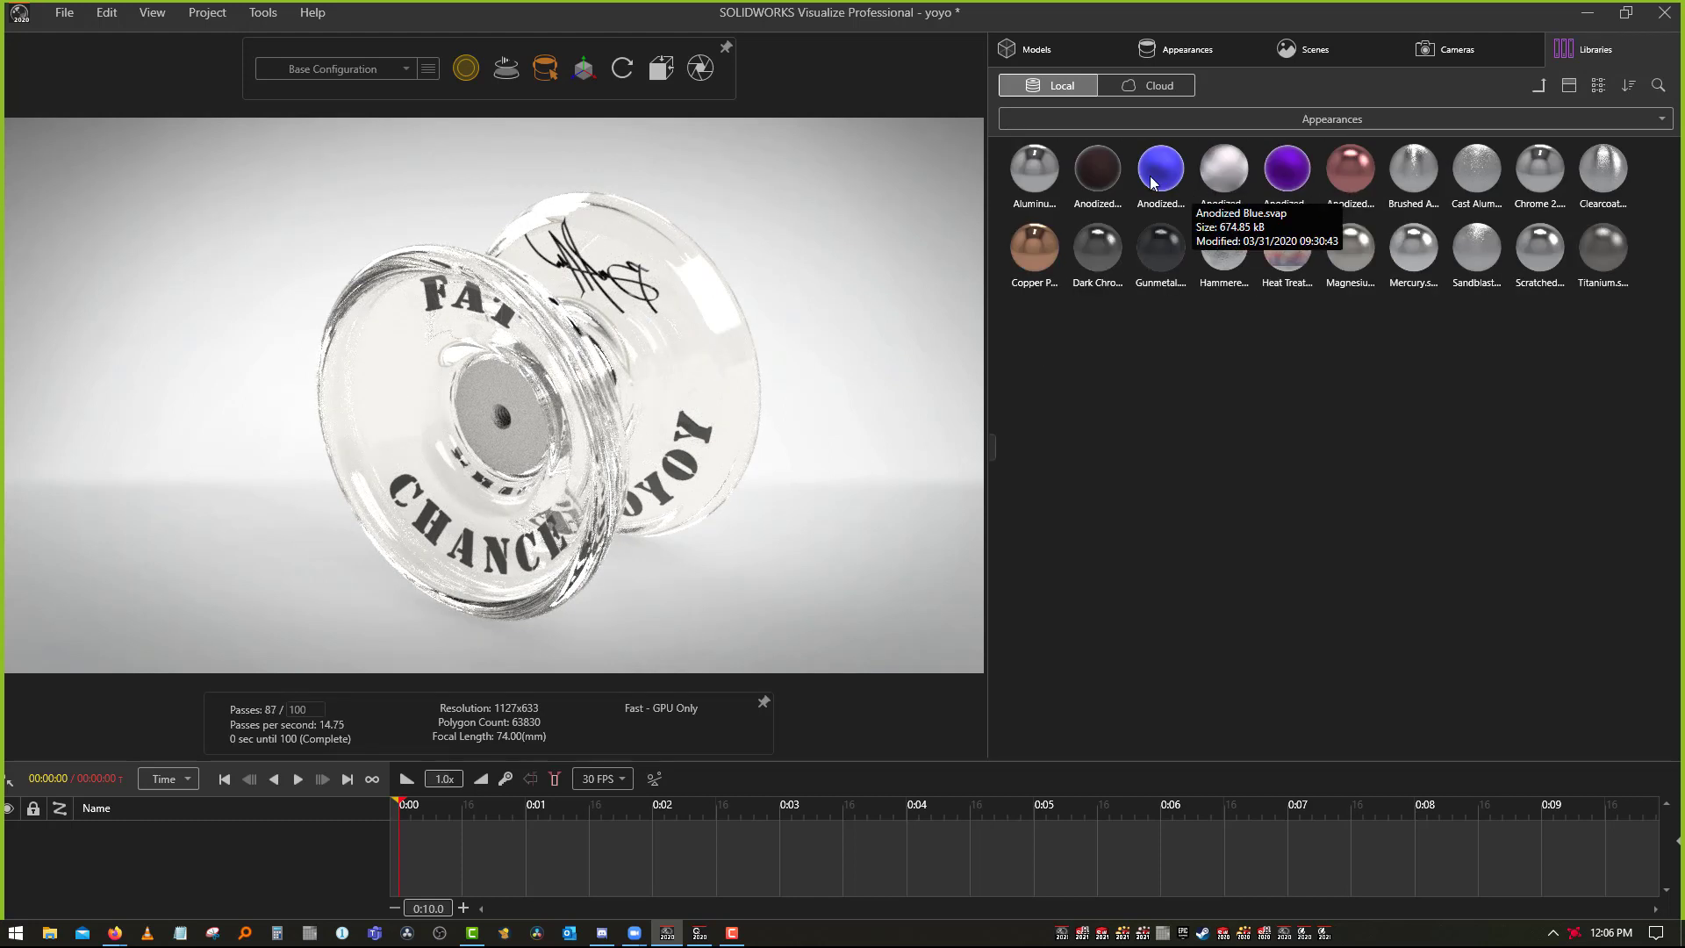
left_click_drag(1160, 167, 702, 328)
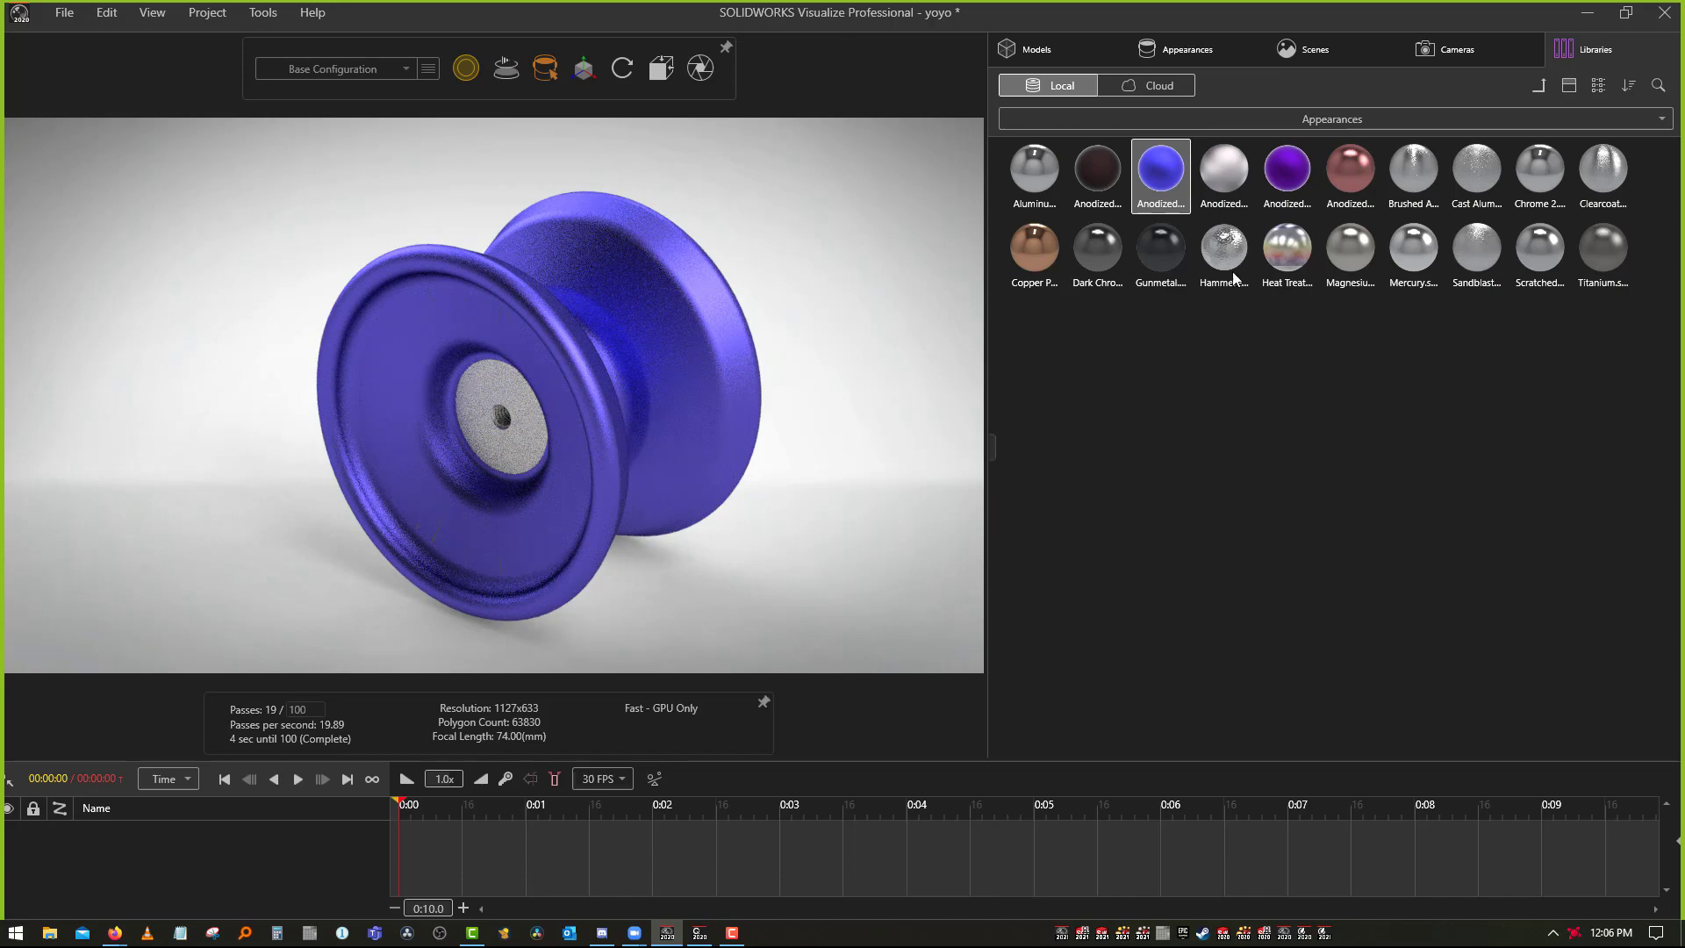
Apply the heat-treated metal appearance to the yo-yo's center hub and send this version to the render queue
left_click_drag(1281, 250, 500, 414)
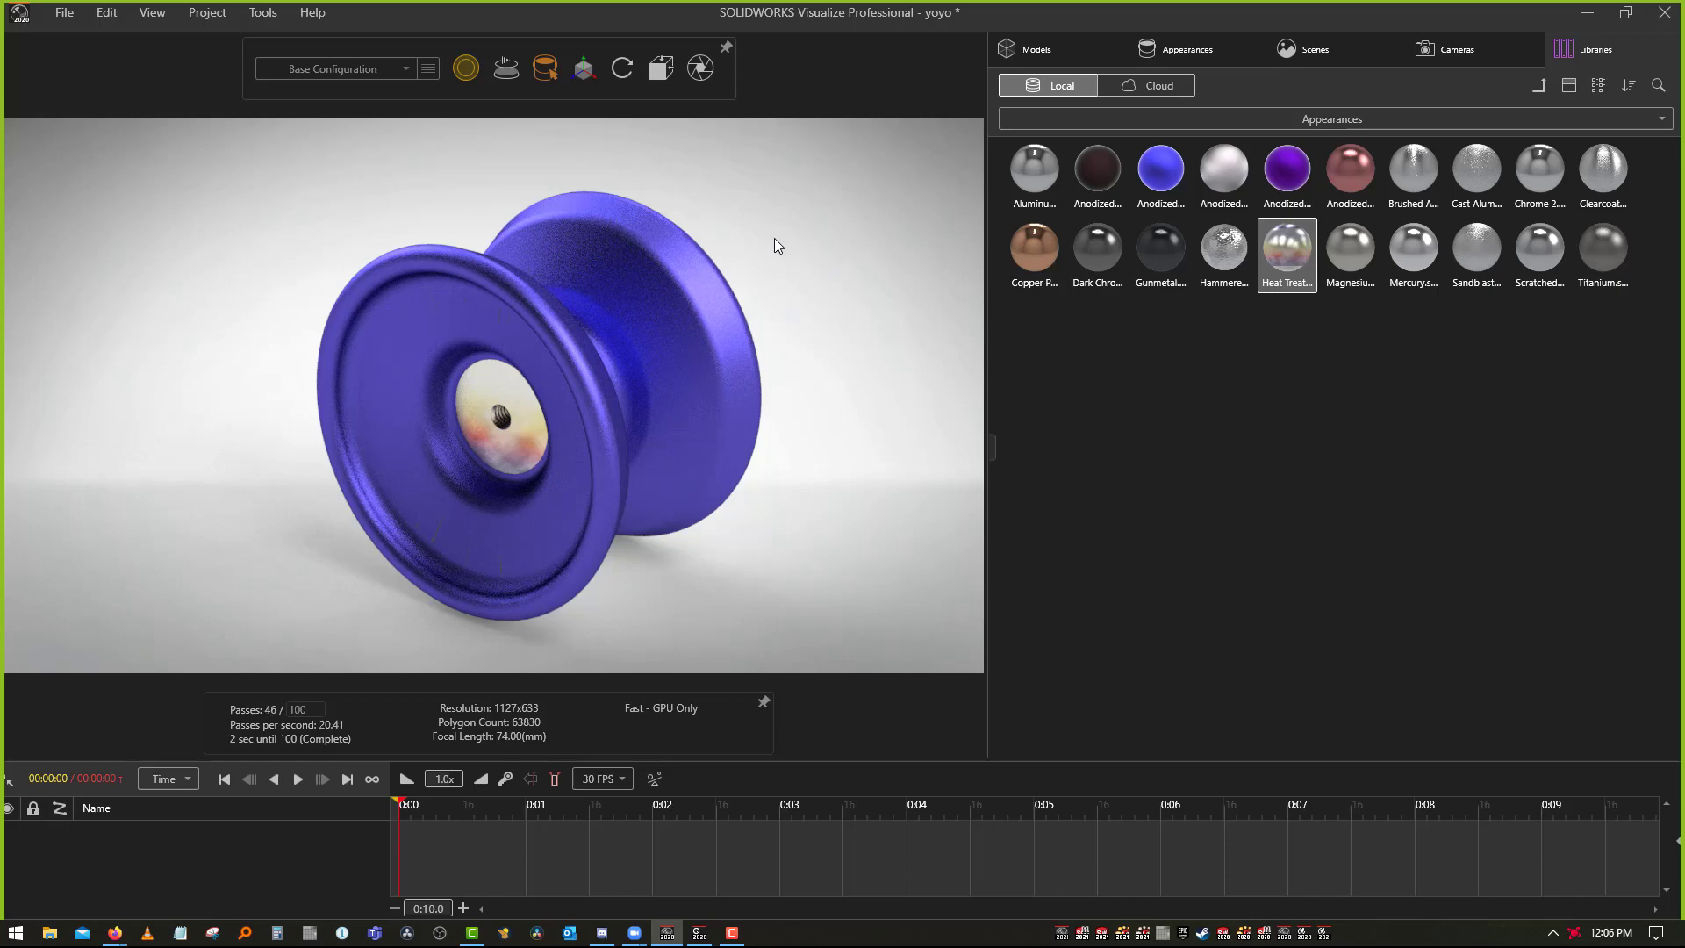
left_click(700, 71)
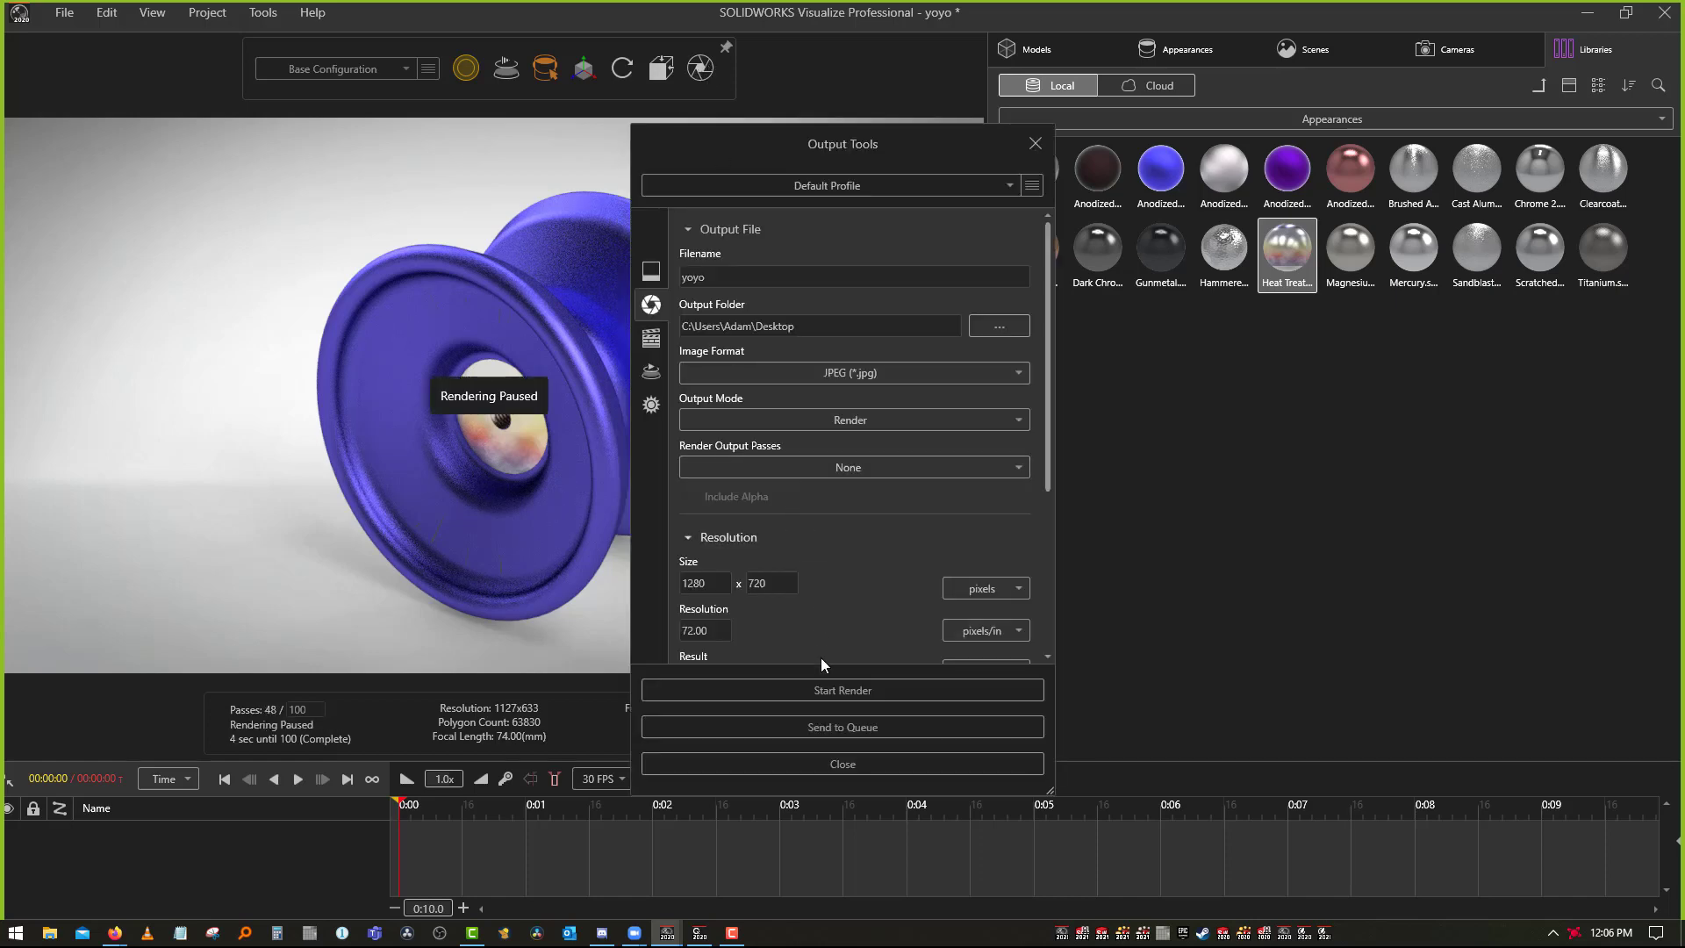
left_click(834, 724)
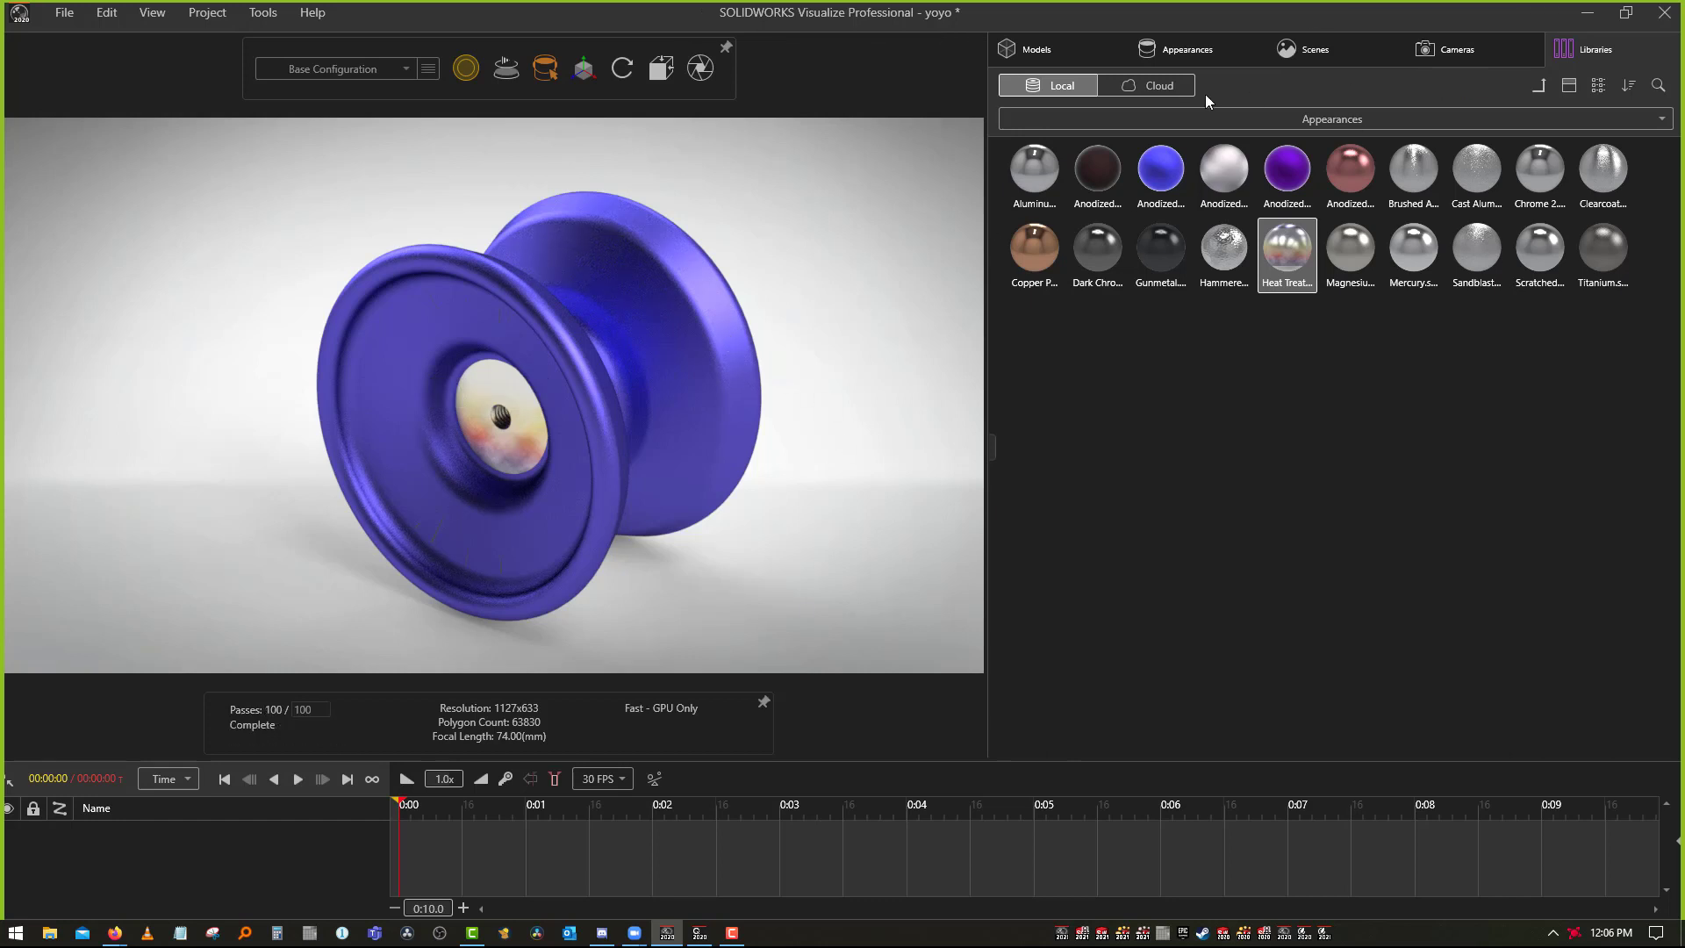
Change the Anodized Blue color to a deep blue with saturation 97 and value 60, and send that version to the render queue
left_click(1159, 51)
left_click(1088, 367)
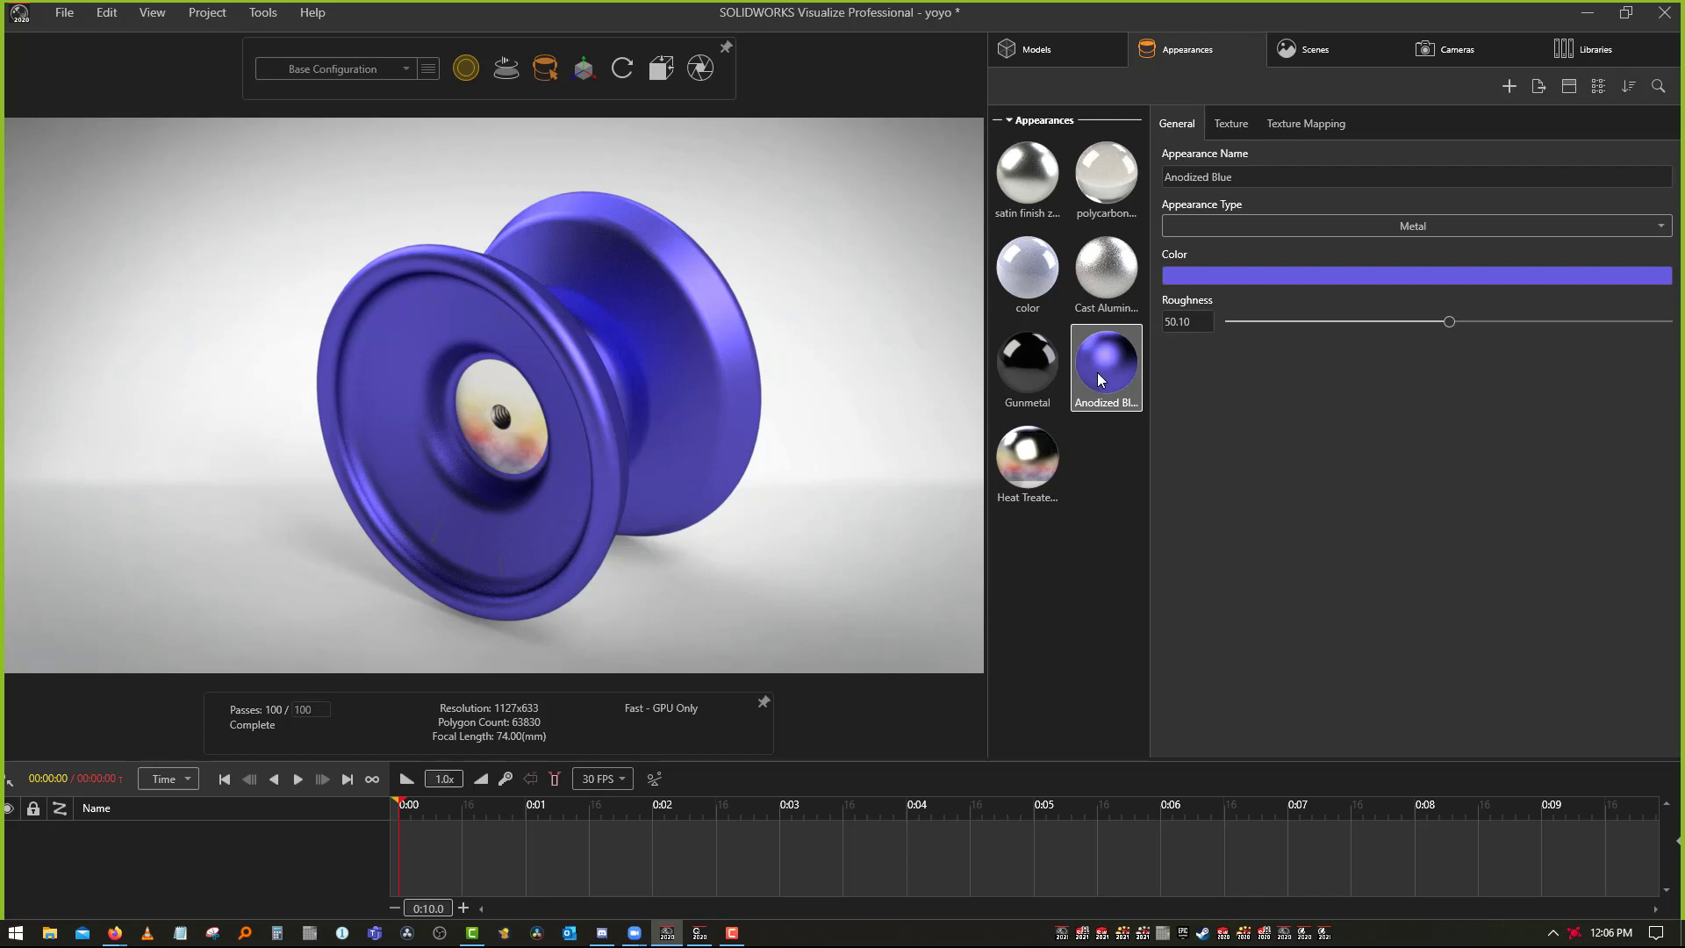
left_click(1203, 279)
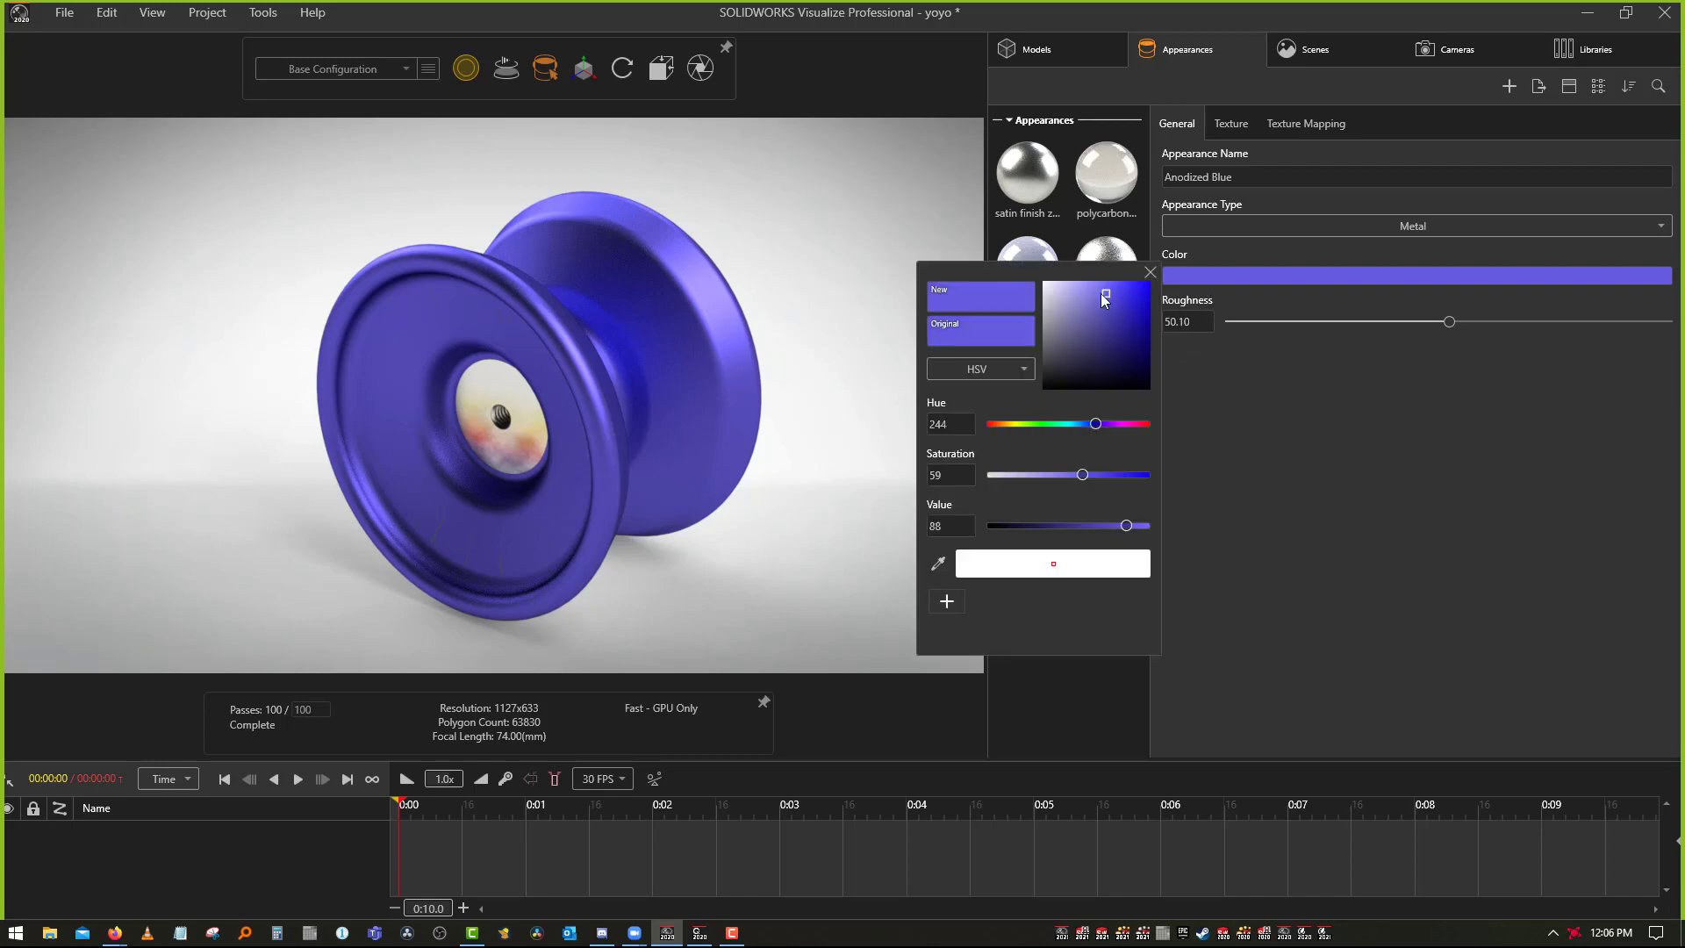
mouse_move(1101, 295)
left_mouse_down()
mouse_move(1133, 293)
mouse_move(1146, 323)
left_mouse_up()
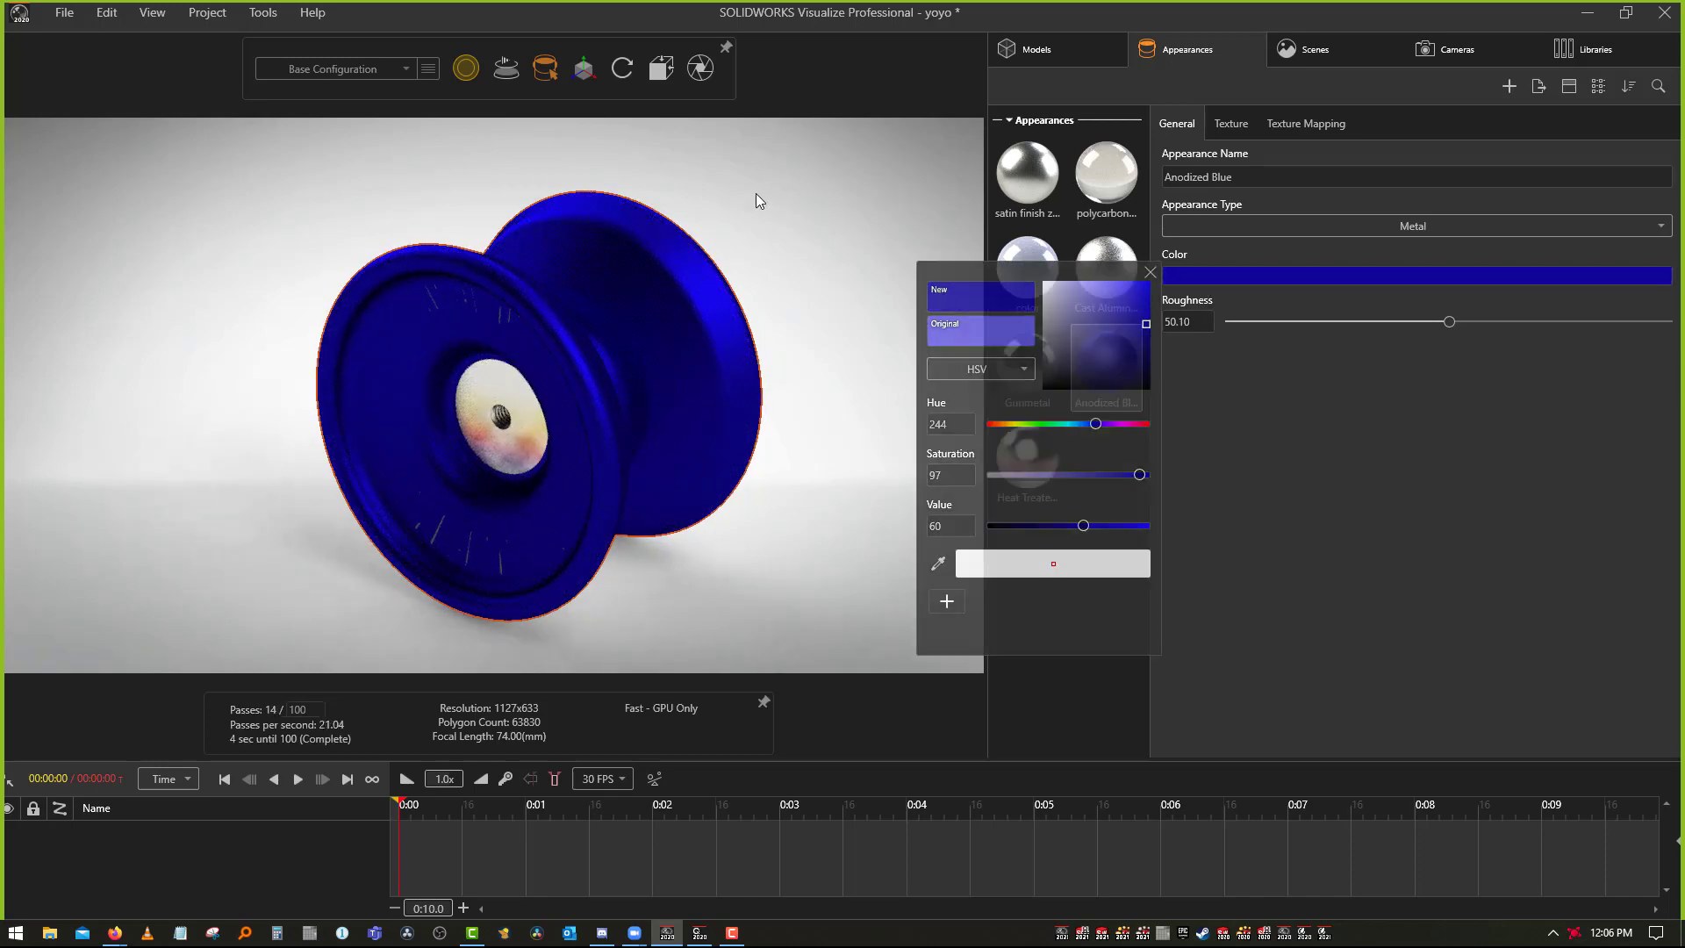
left_click(759, 200)
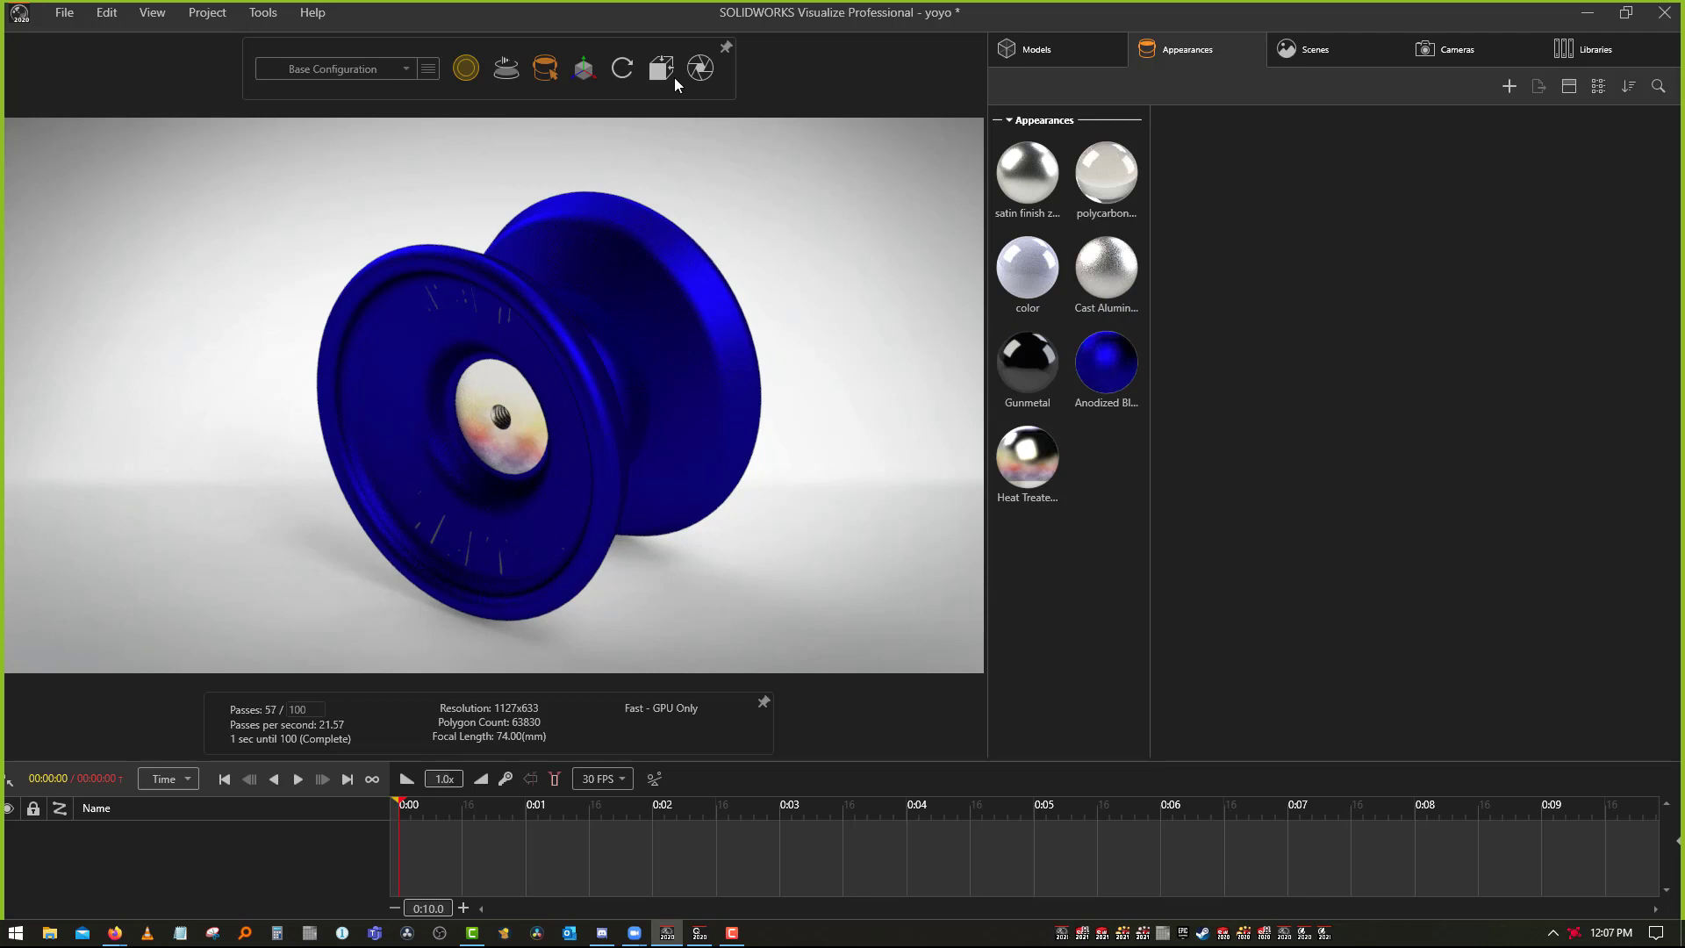
left_click(699, 68)
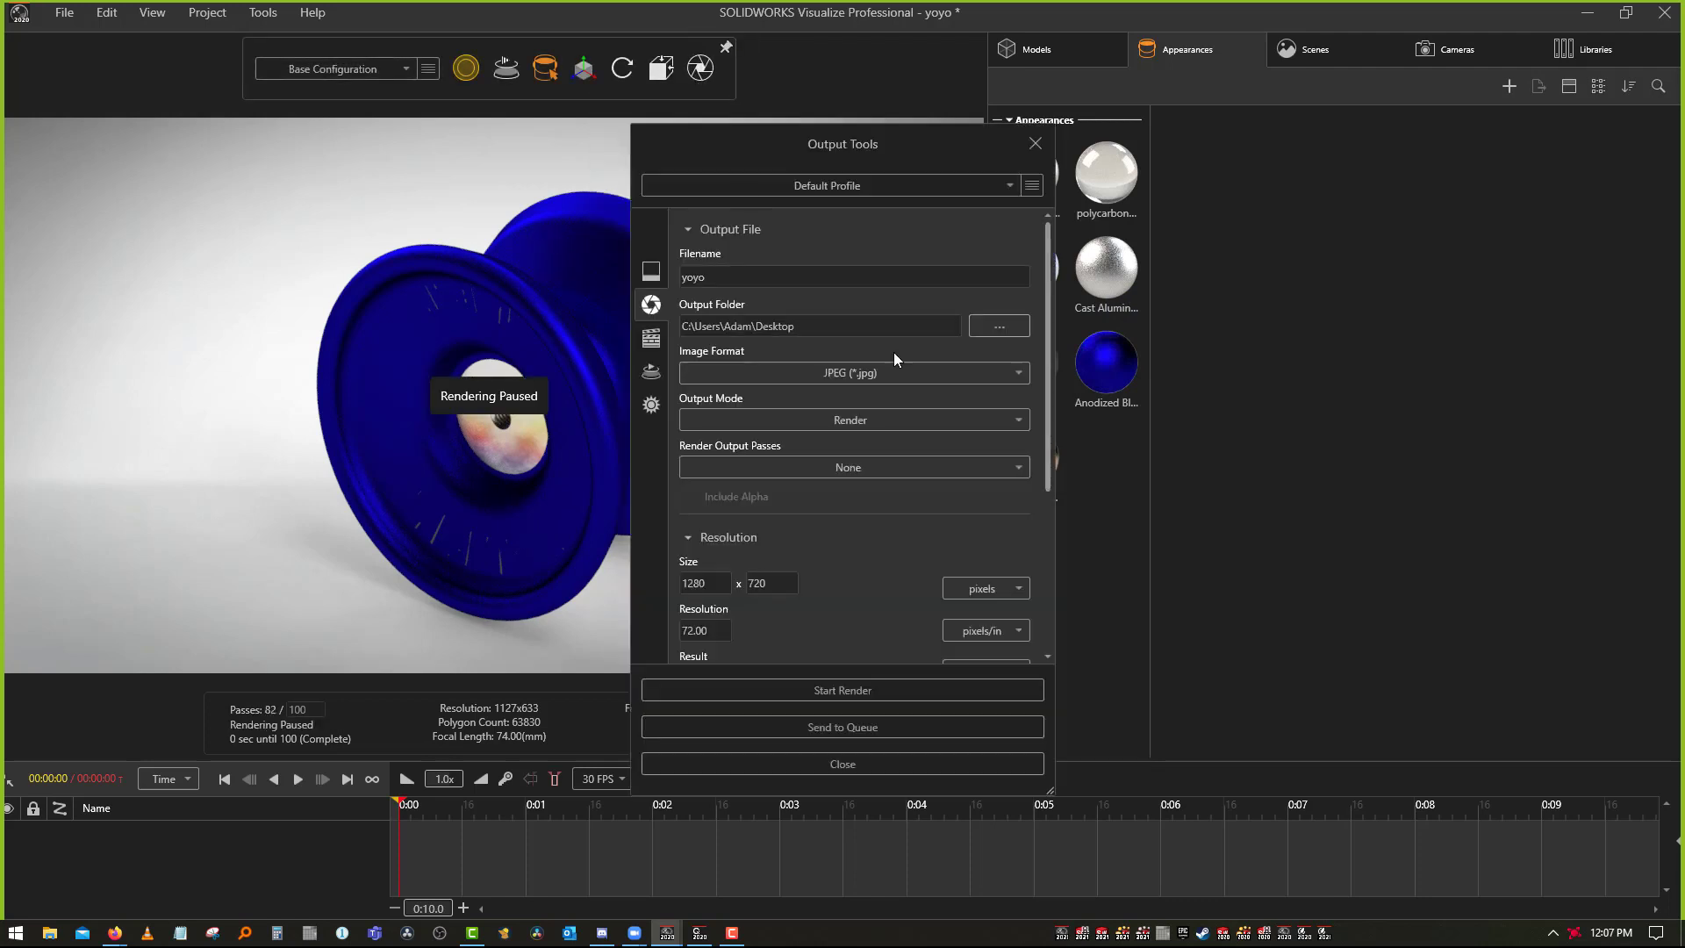
left_click(845, 736)
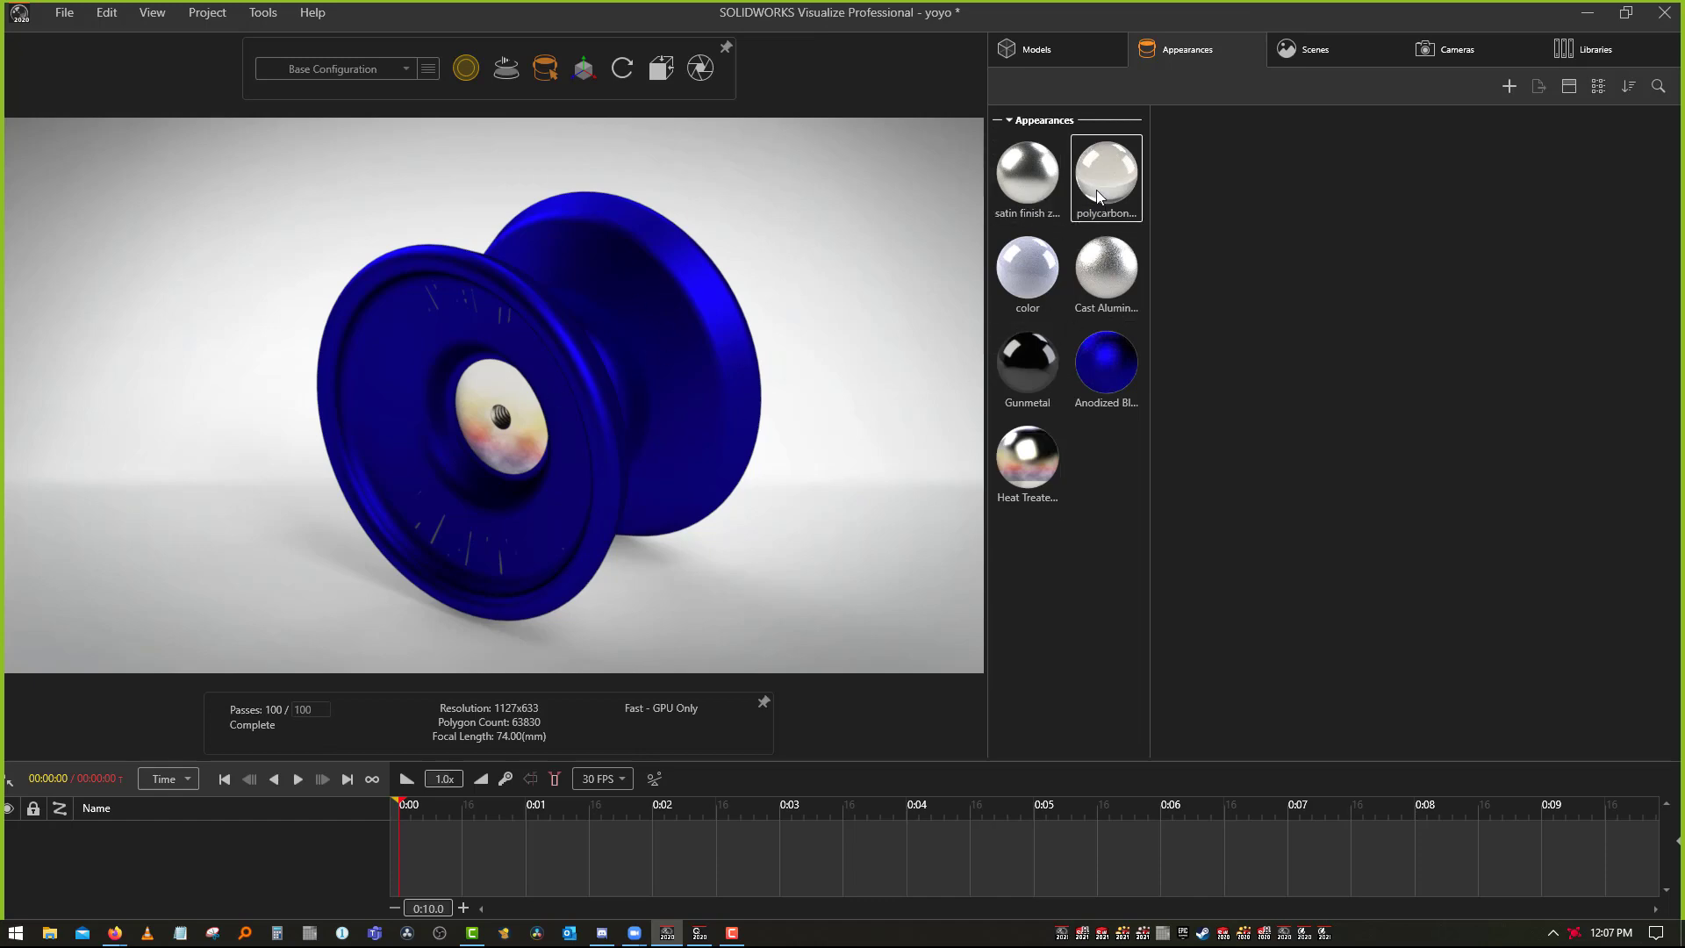
Reapply the polycarbonate appearance to the yo-yo body with its color changed to red, and send this version to the render queue
left_click_drag(1101, 190, 671, 279)
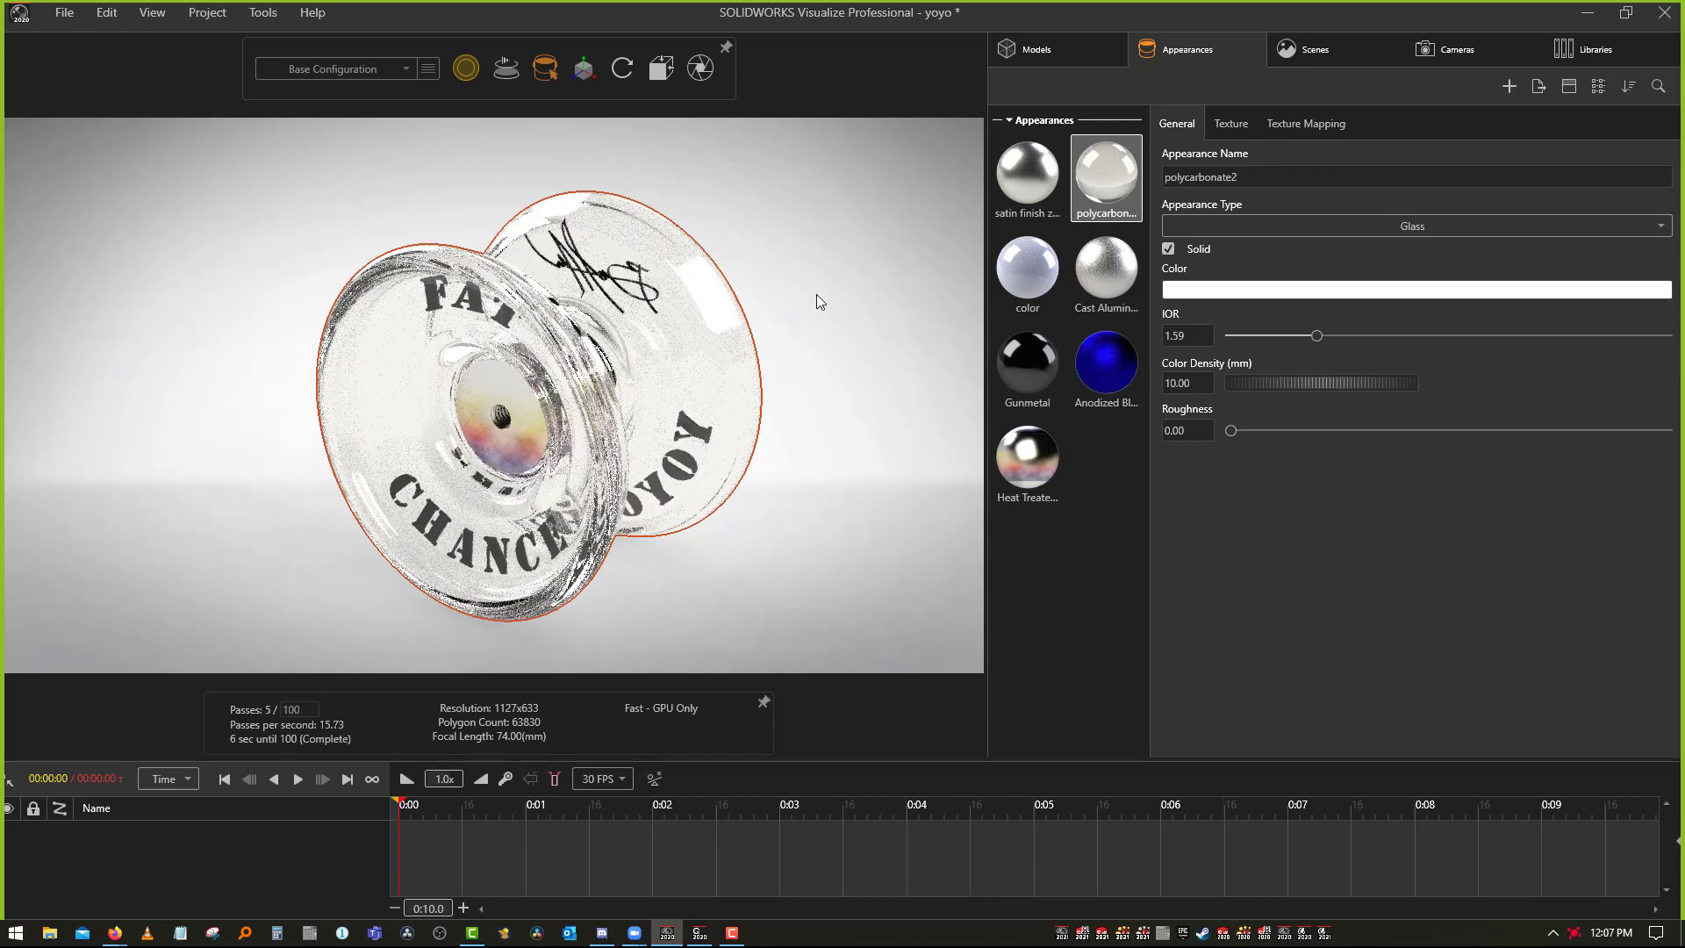
left_click(816, 294)
left_click(1097, 184)
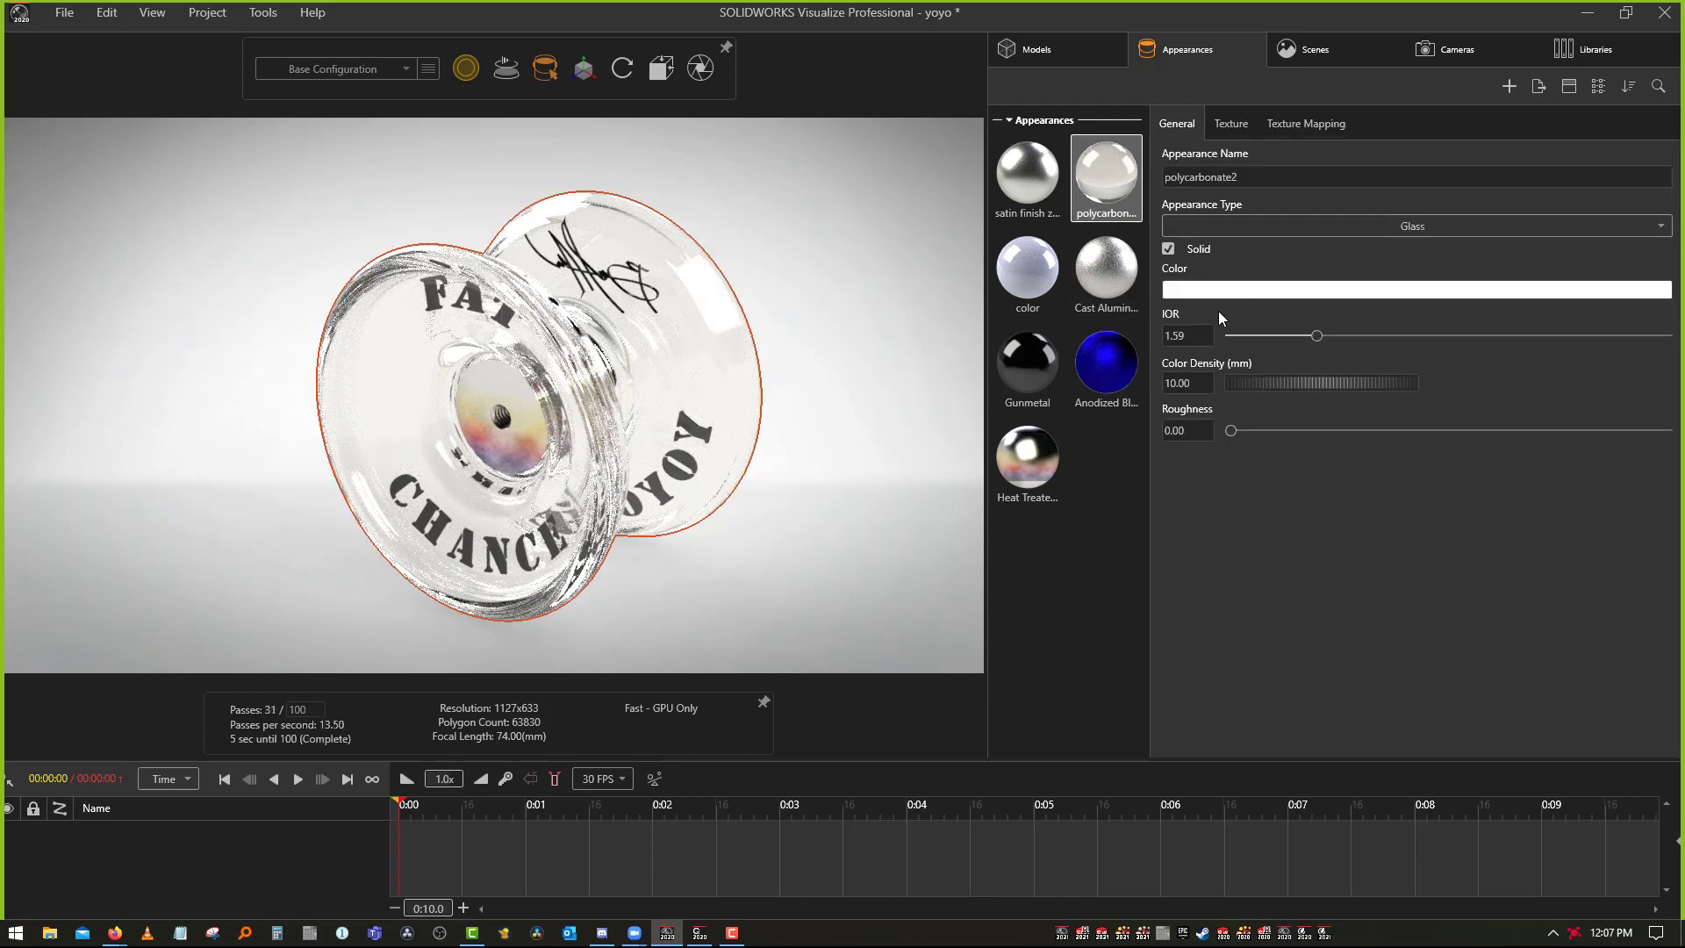
left_click(1180, 290)
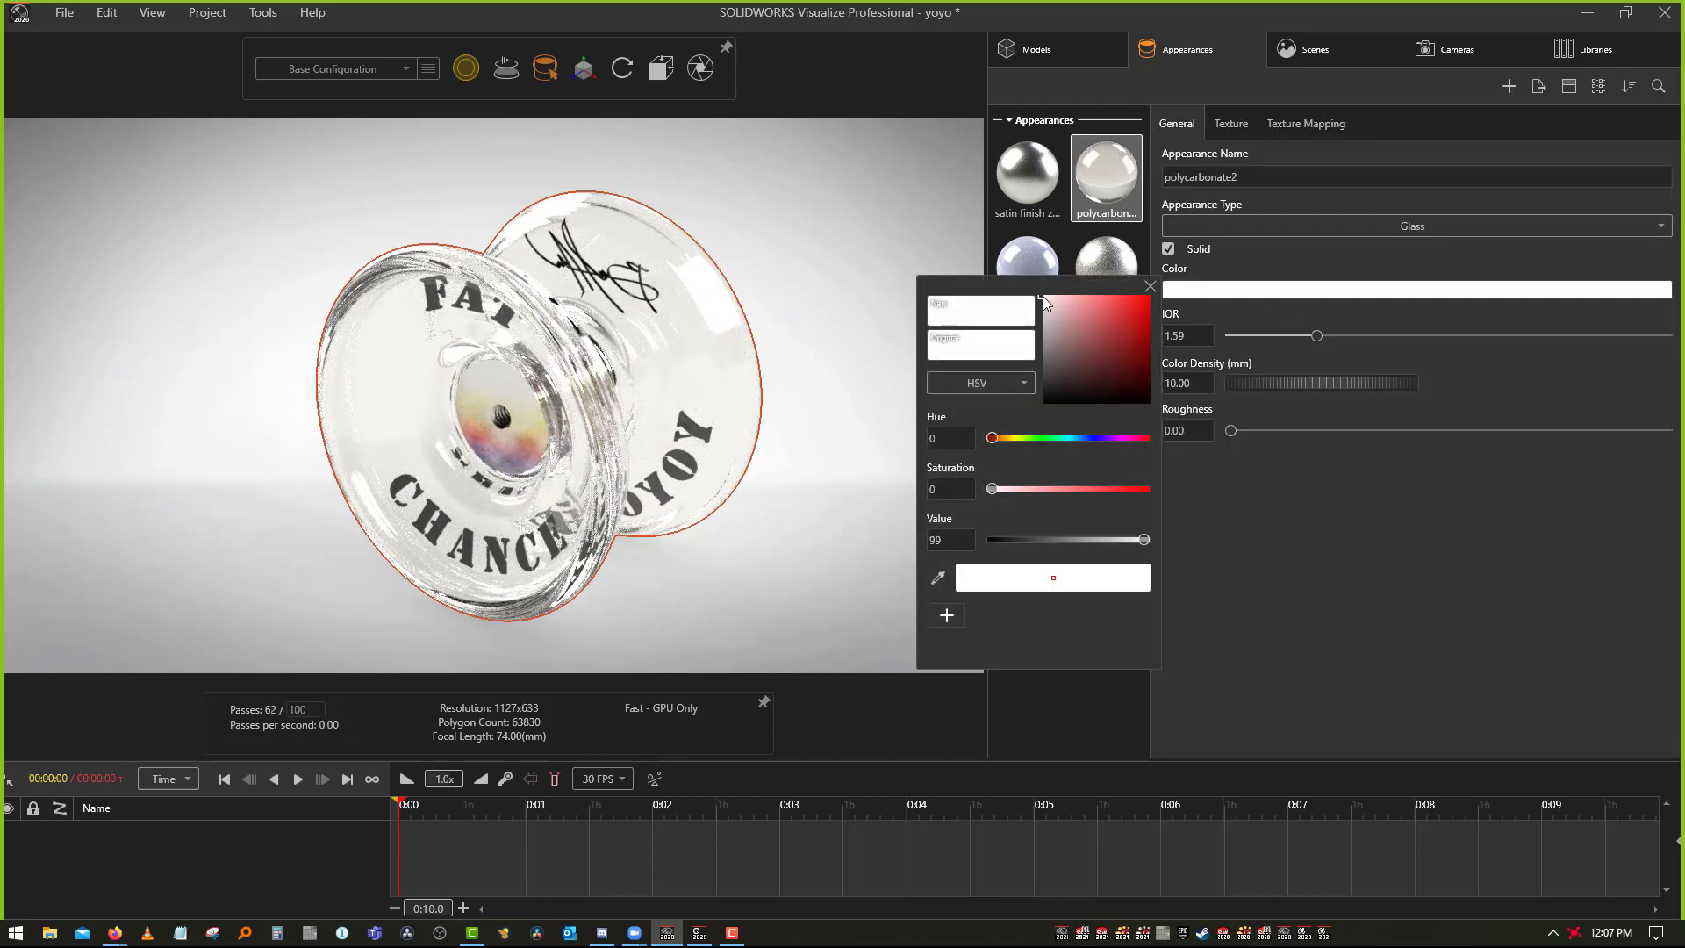
left_click(1120, 312)
left_click(842, 193)
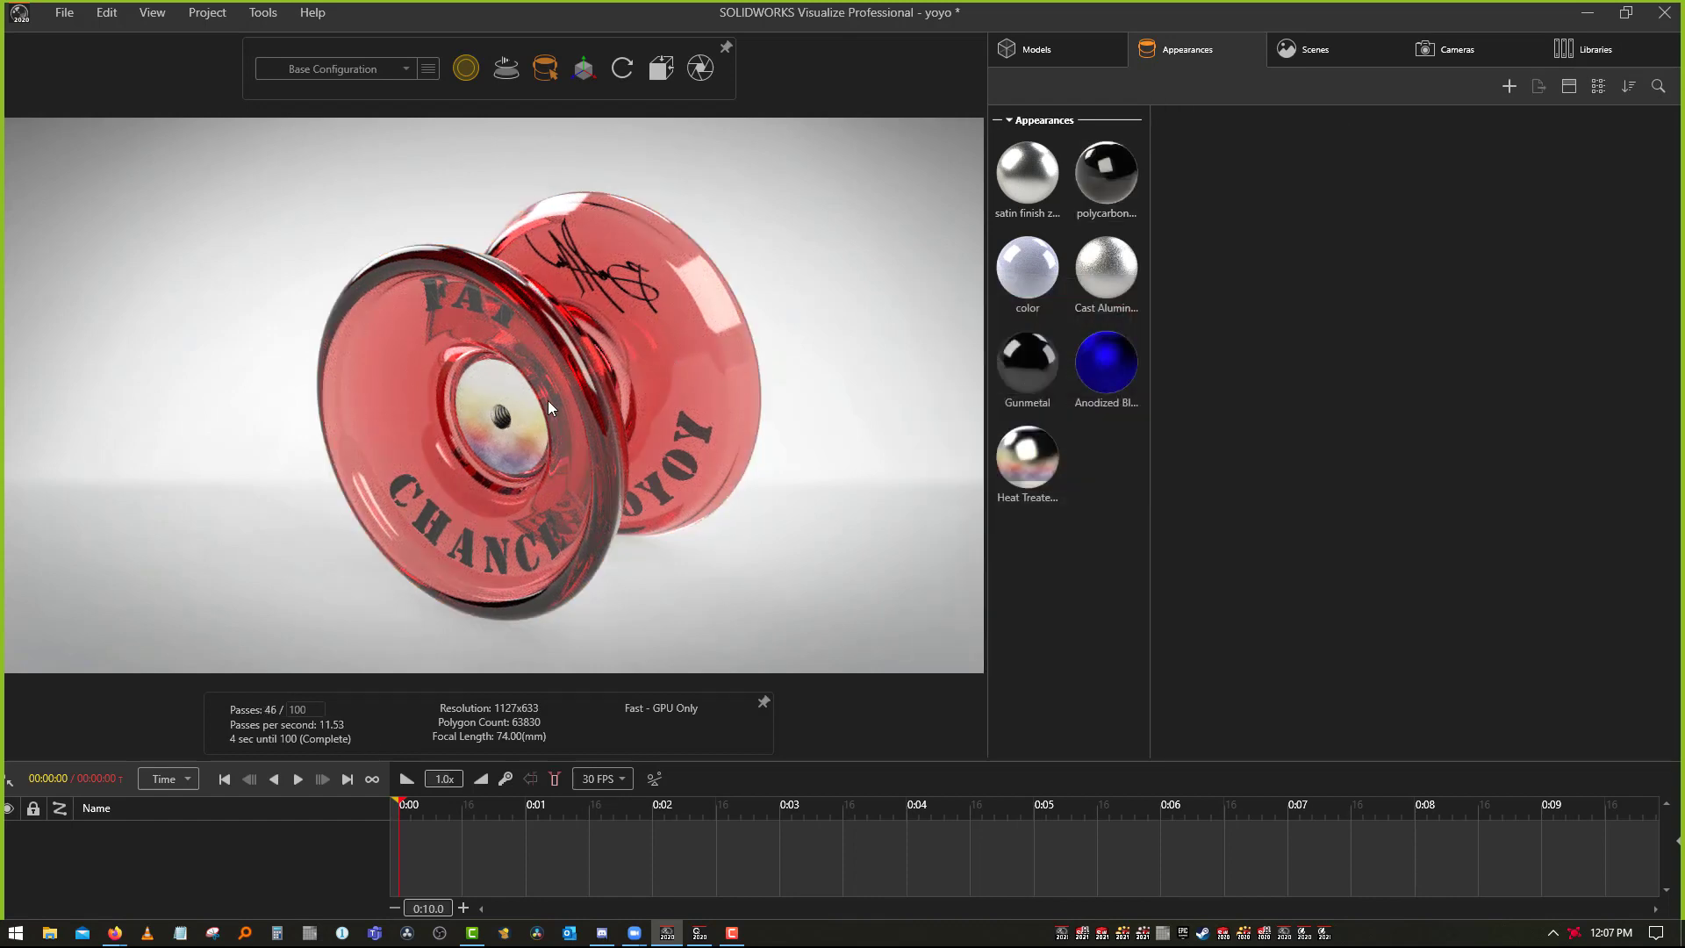
left_click(701, 68)
left_click(865, 729)
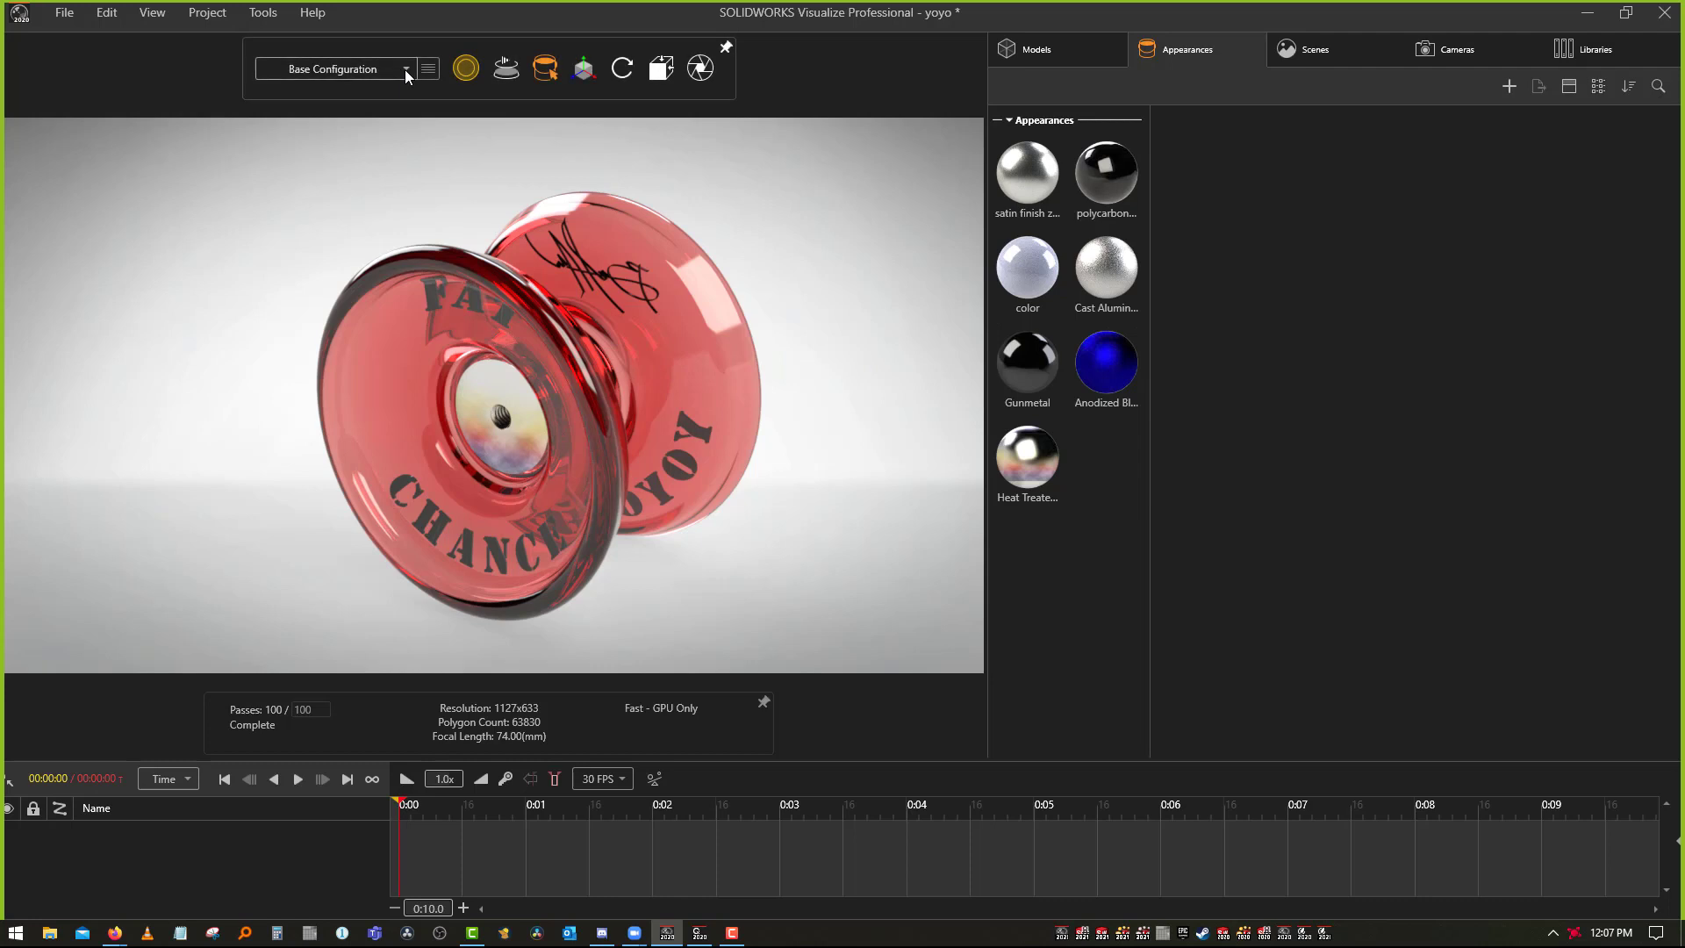
left_click(430, 72)
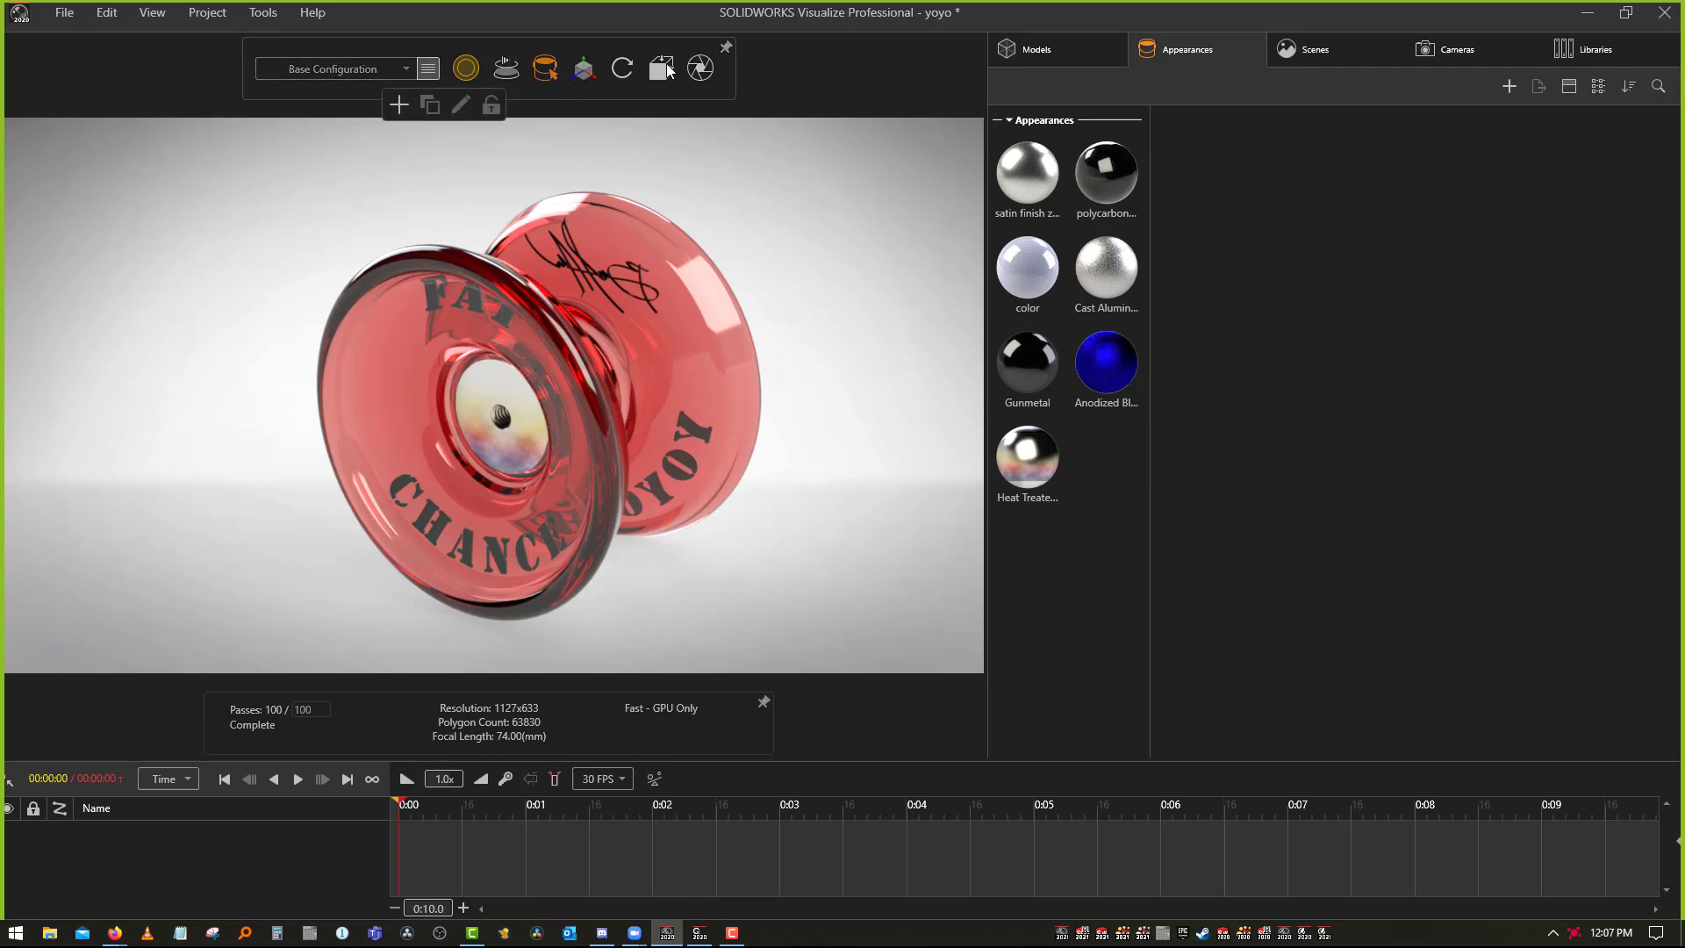
left_click(700, 68)
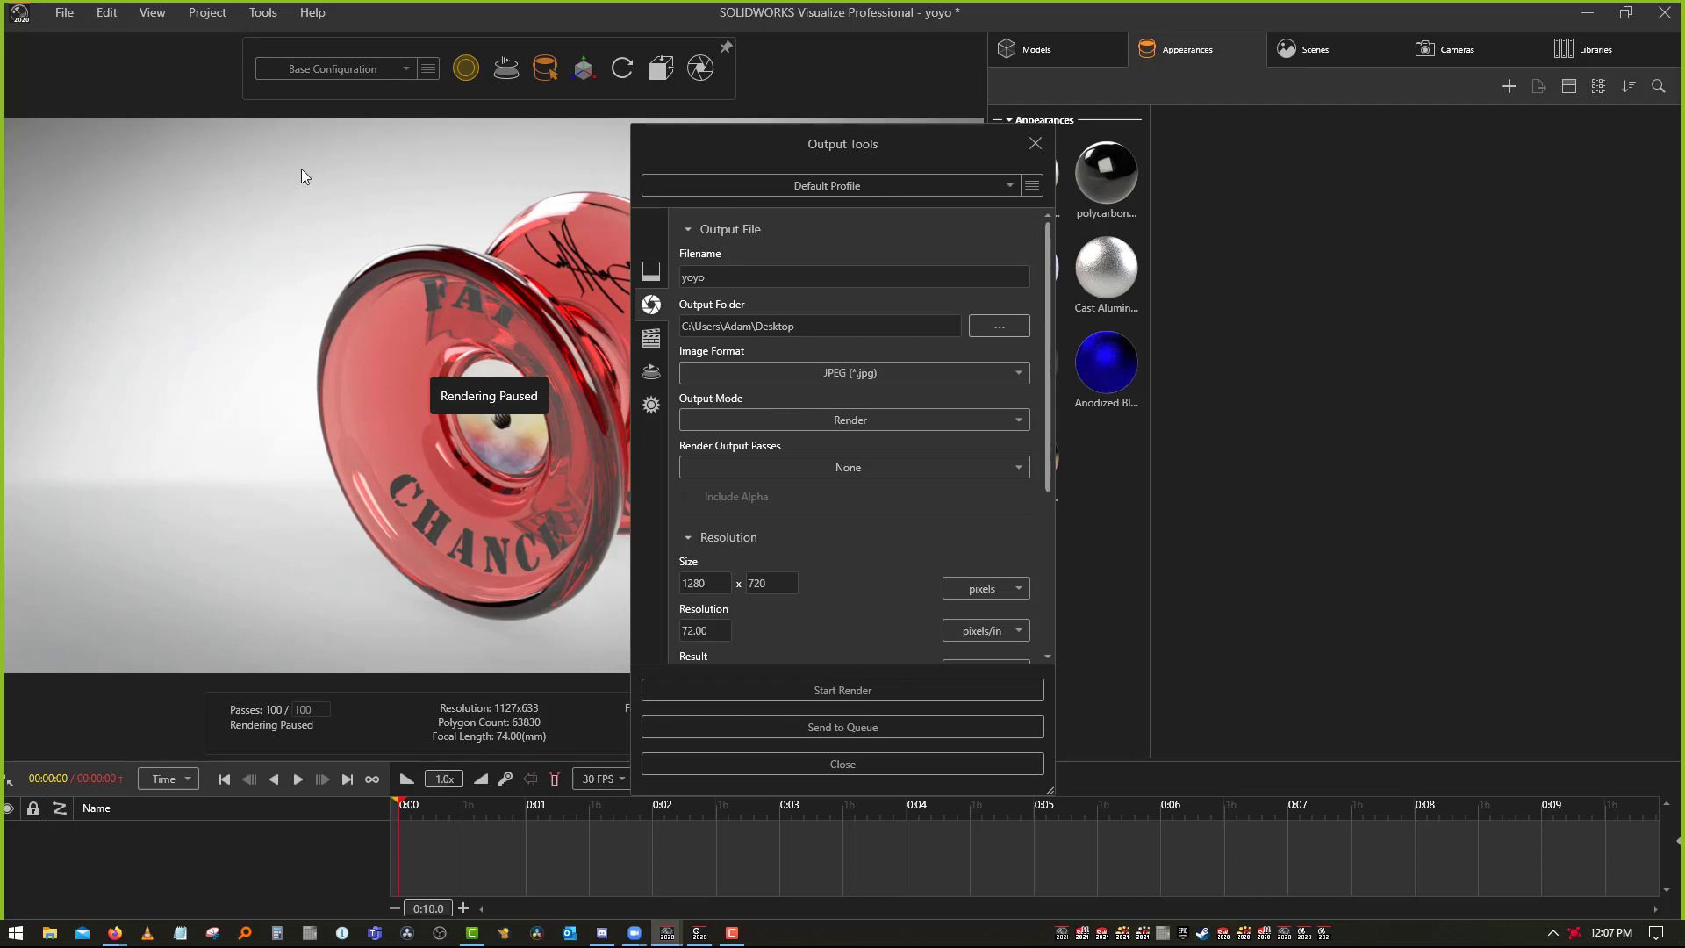
left_click(1035, 143)
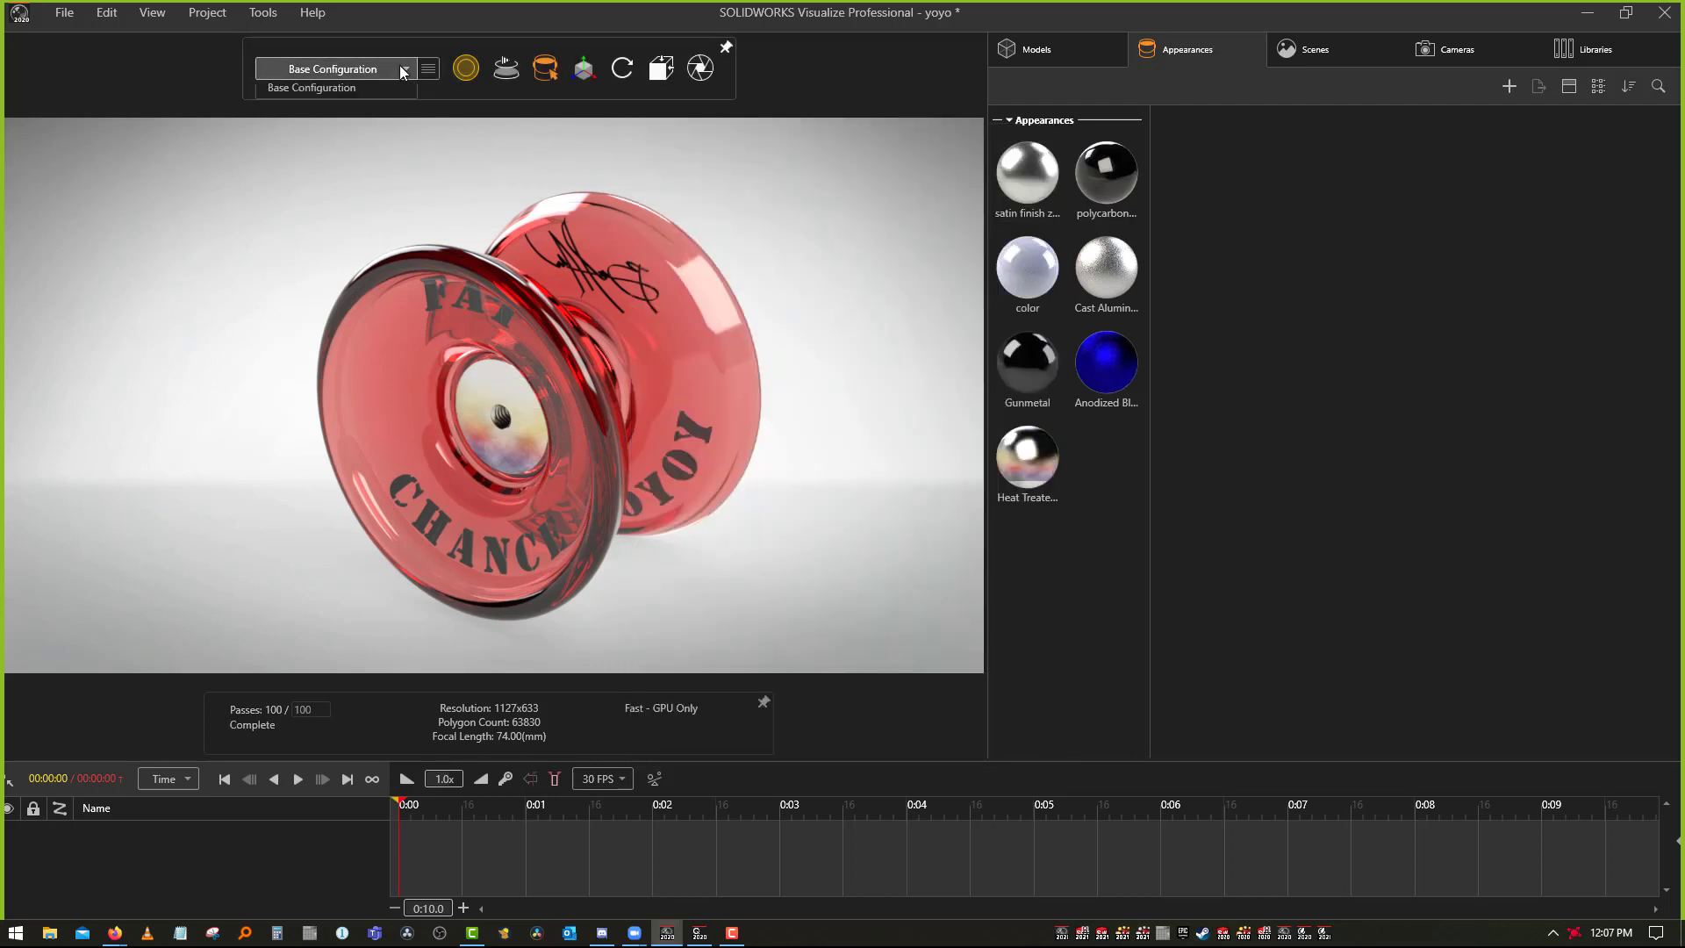
Add a new project configuration named red
left_click(436, 69)
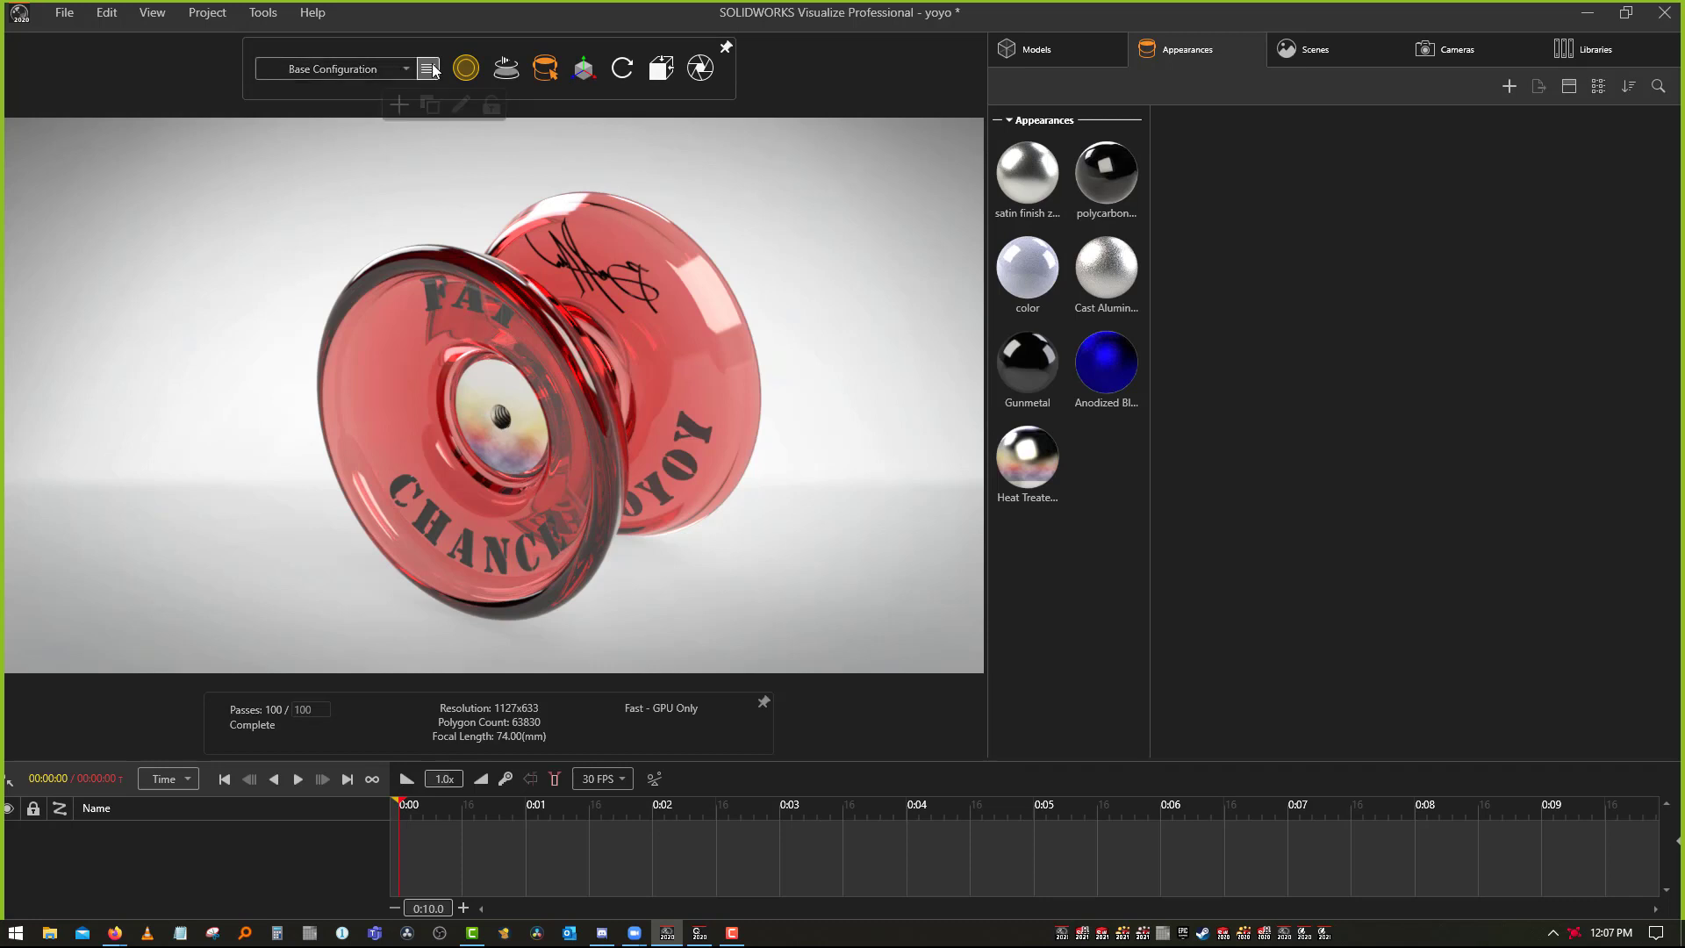
left_click(397, 109)
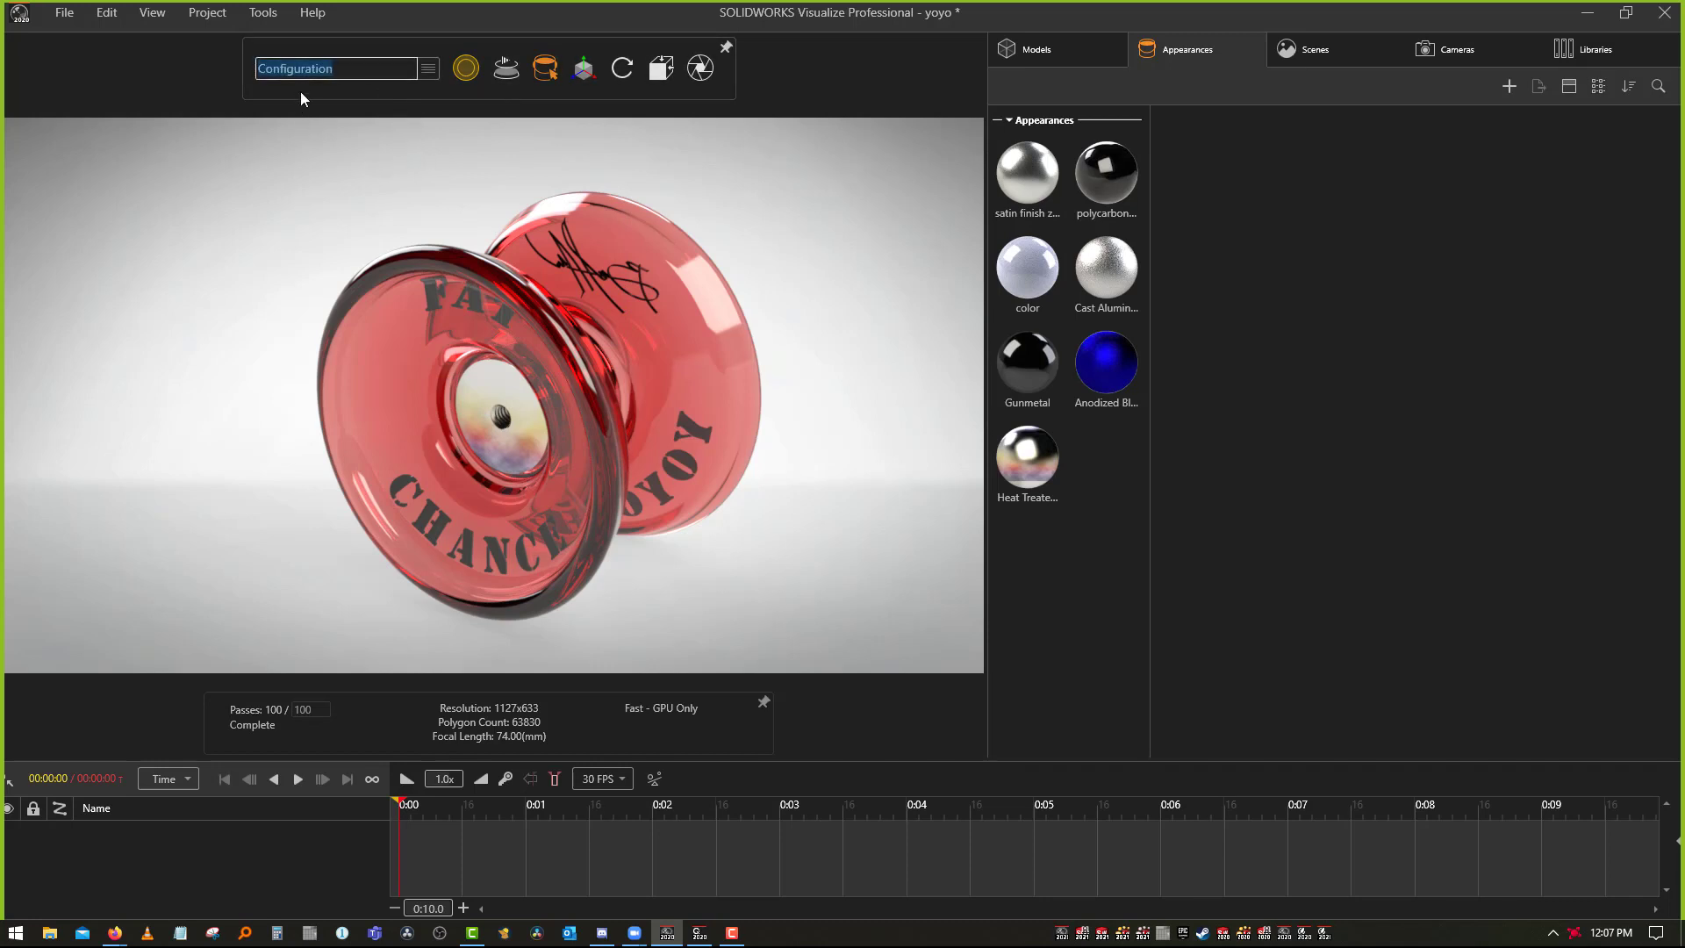
type("red")
key("Return")
Add another project configuration named blue
left_click(429, 76)
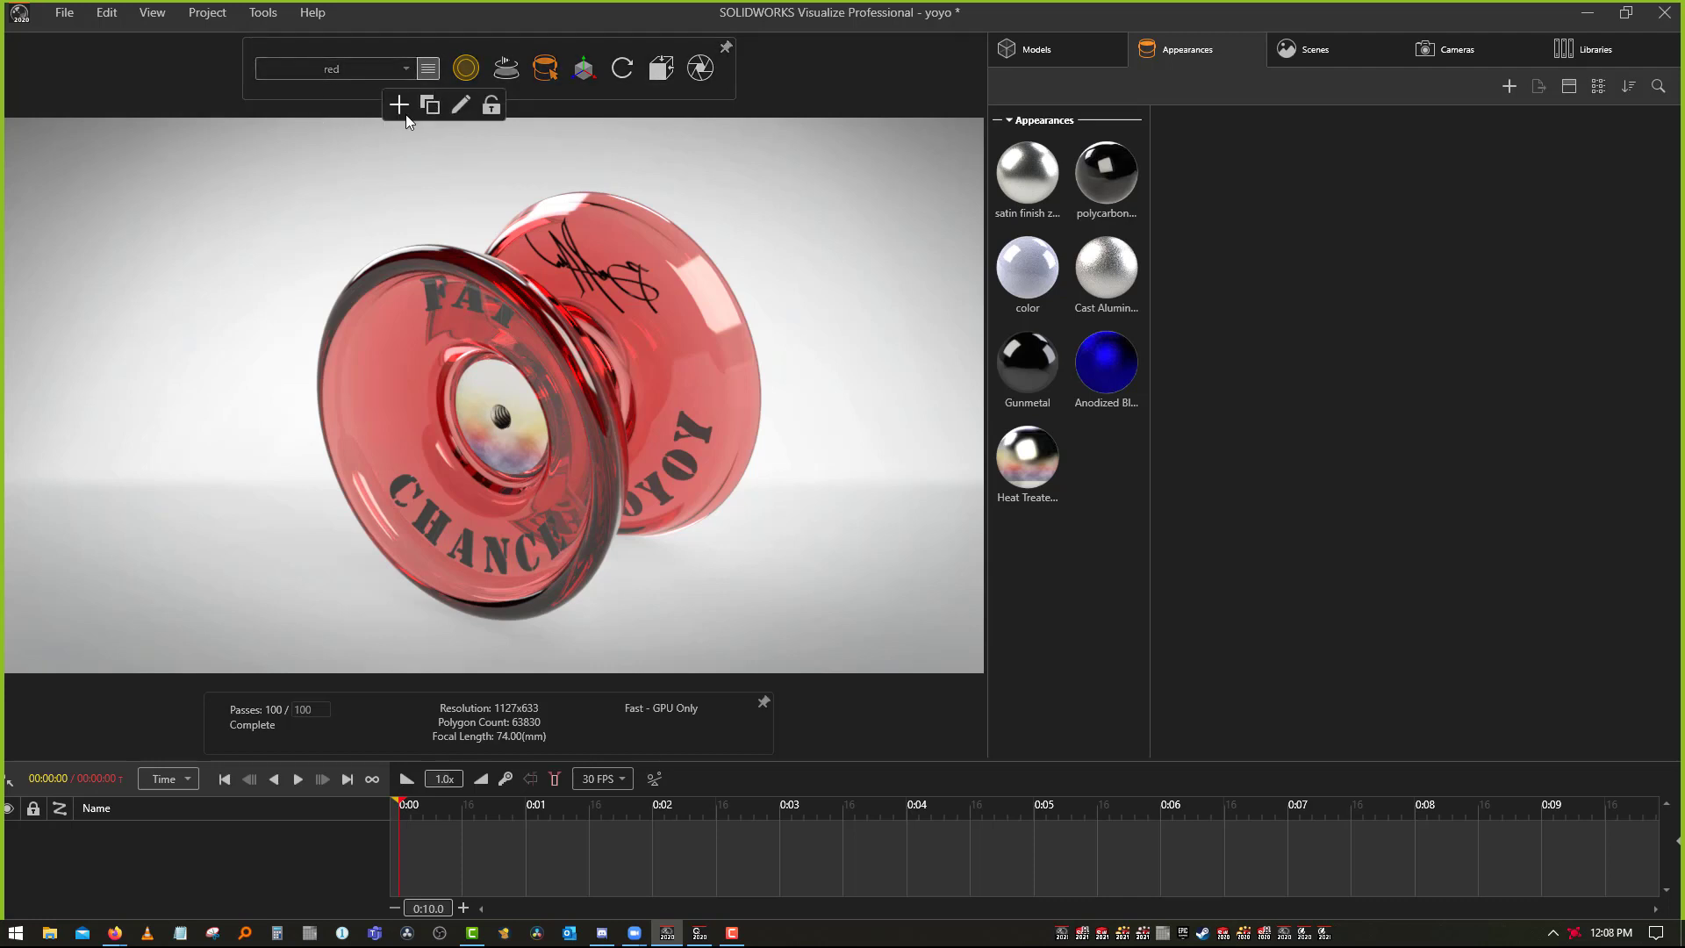
left_click(401, 107)
type("blue")
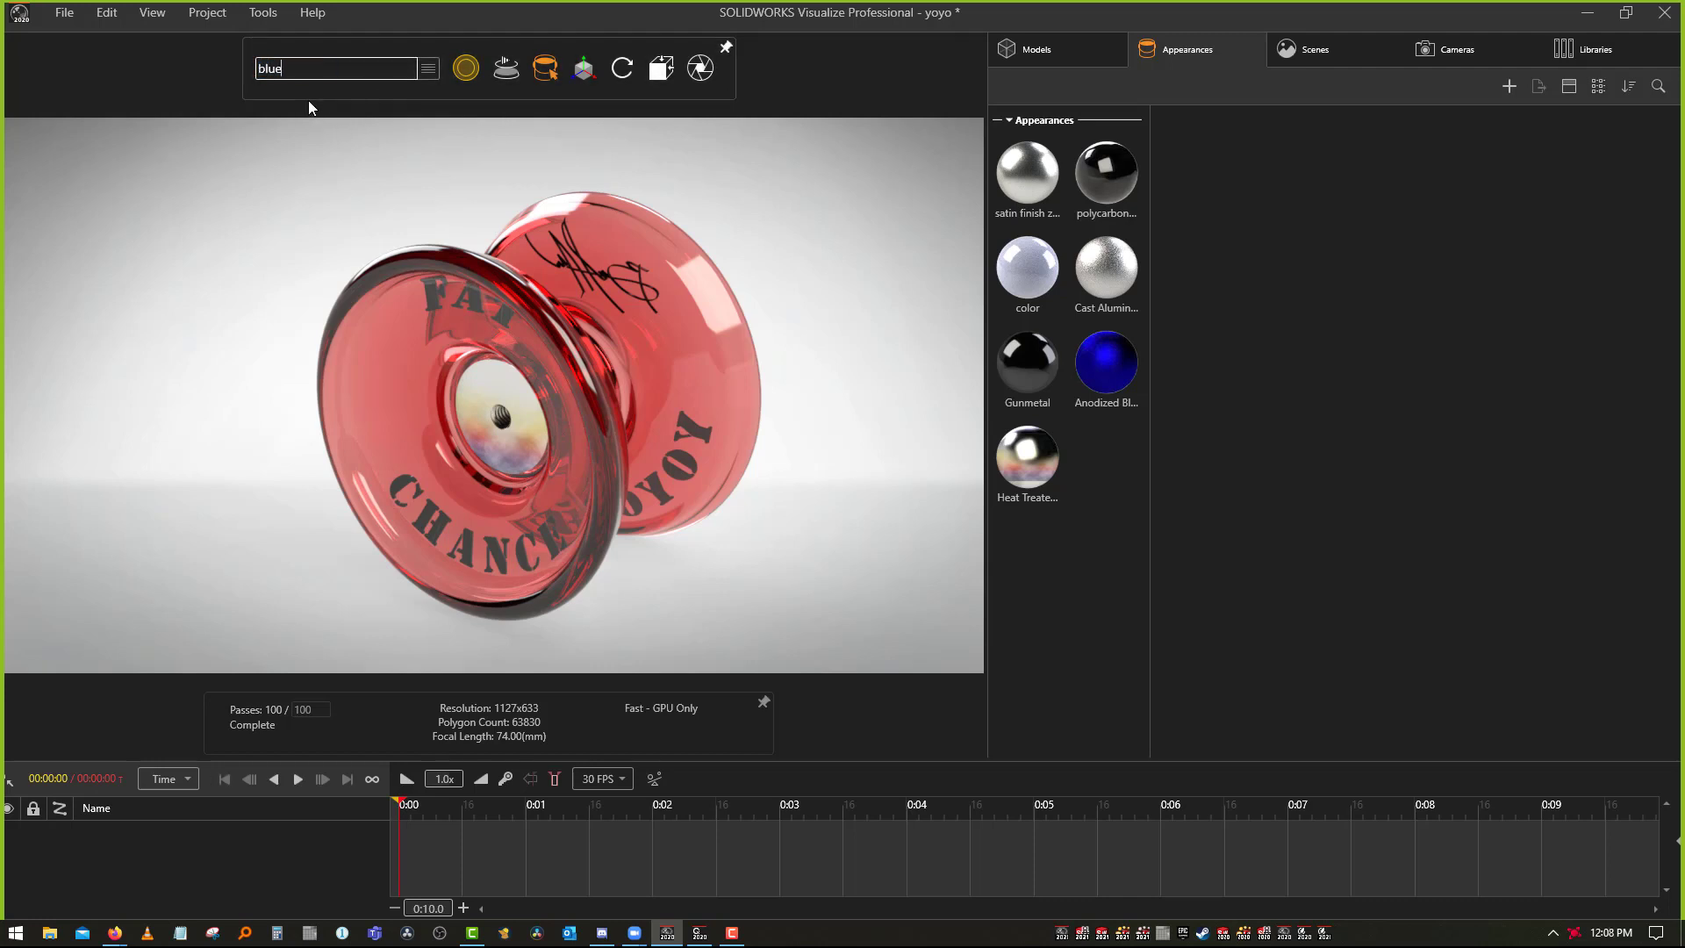
key("Return")
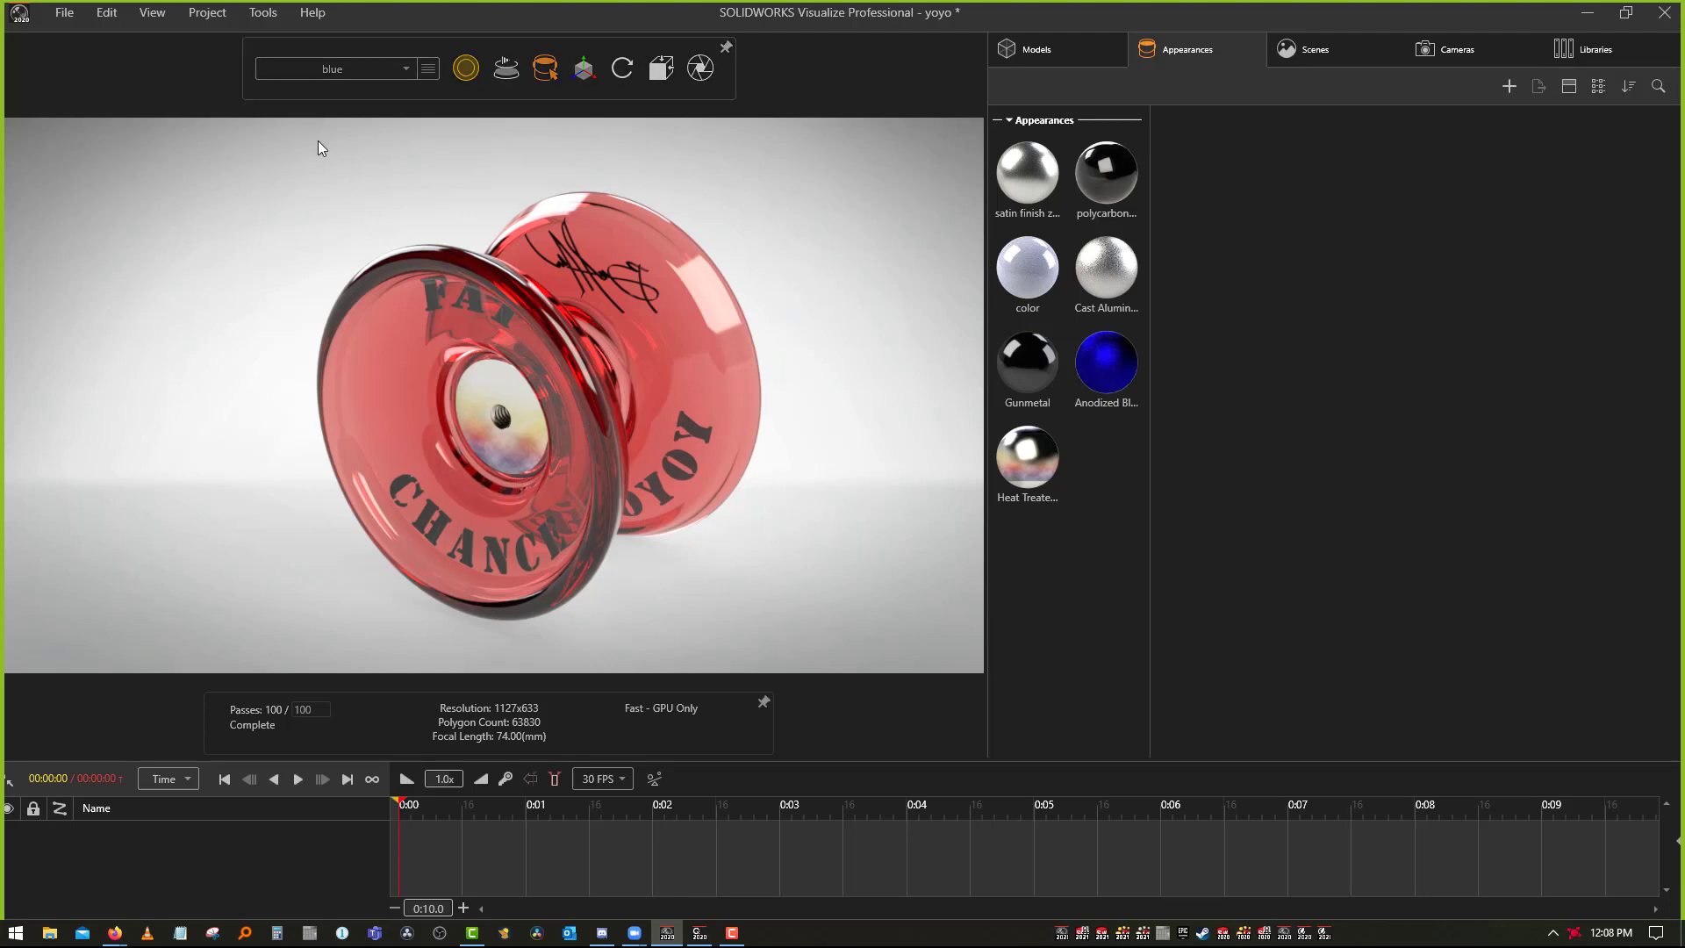
Add another project configuration named green
left_click(429, 70)
left_click(400, 107)
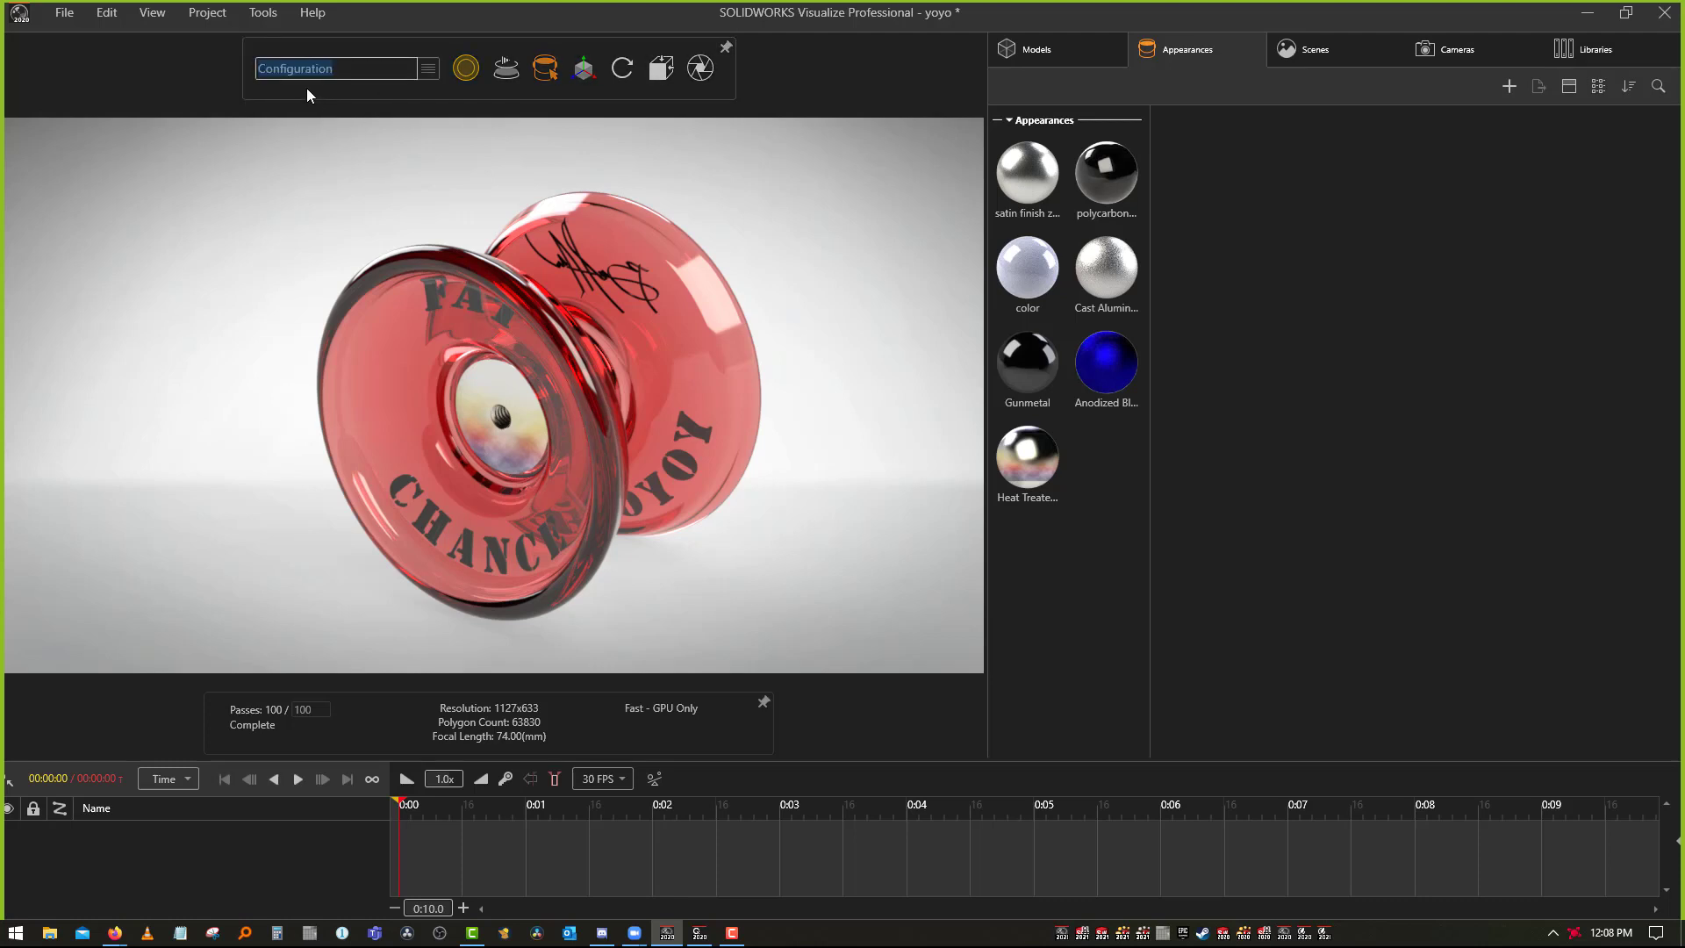
type("green")
key("Return")
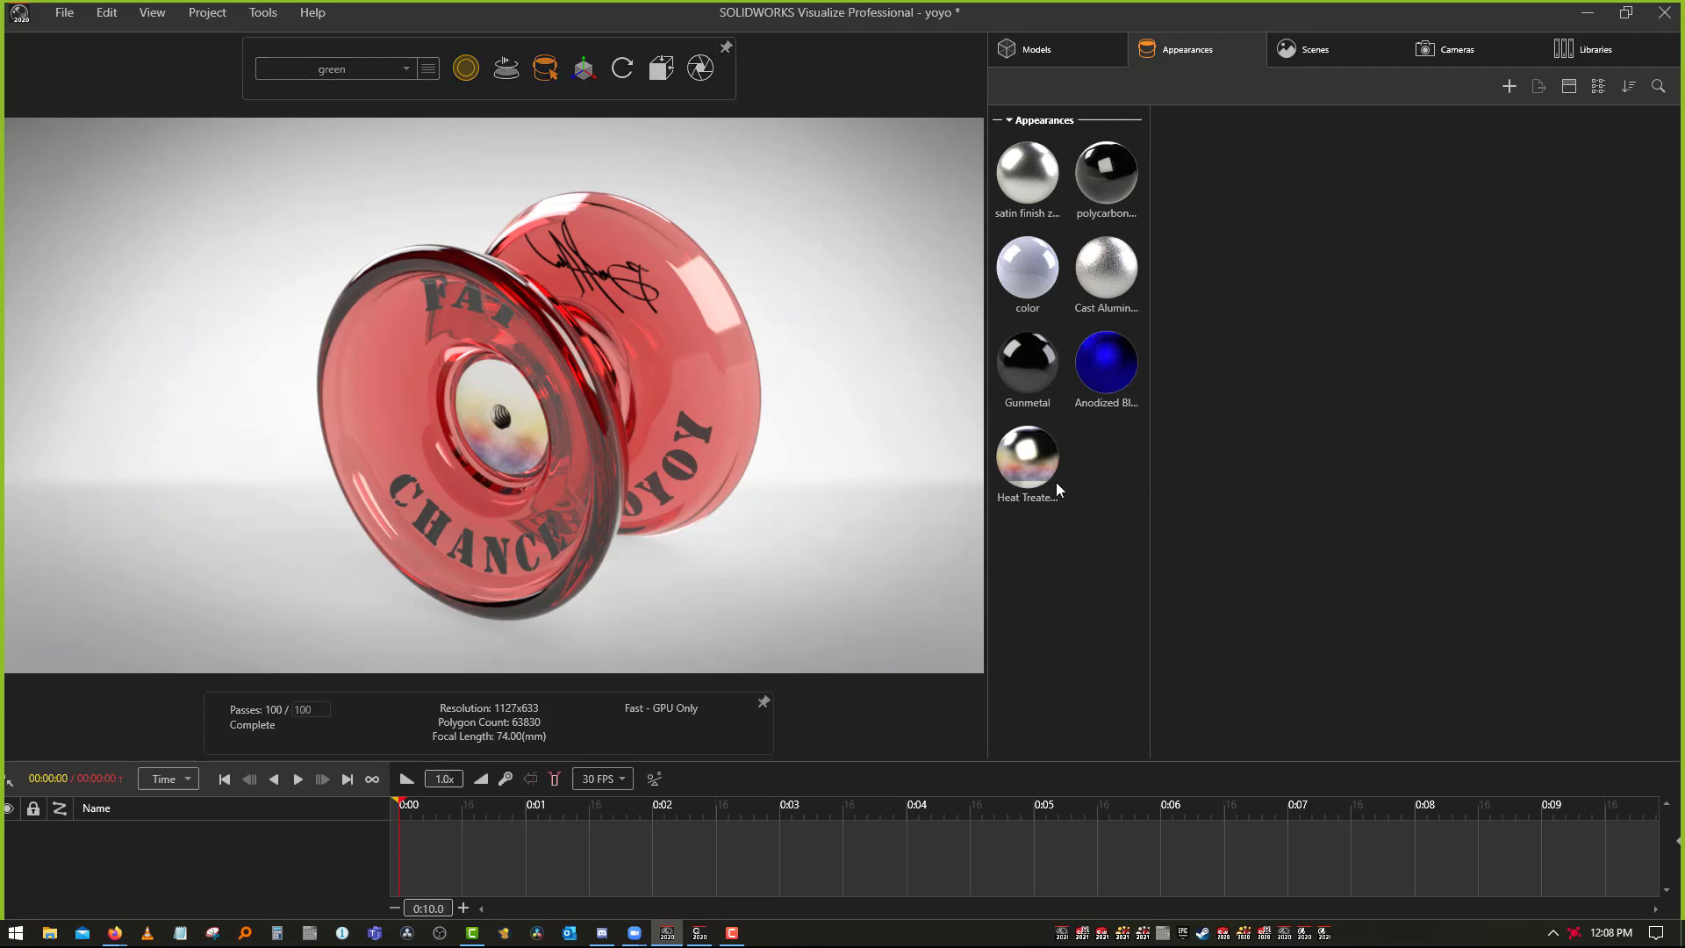
Duplicate the red polycarbonate2 appearance used on the yo-yo body
left_click(679, 302)
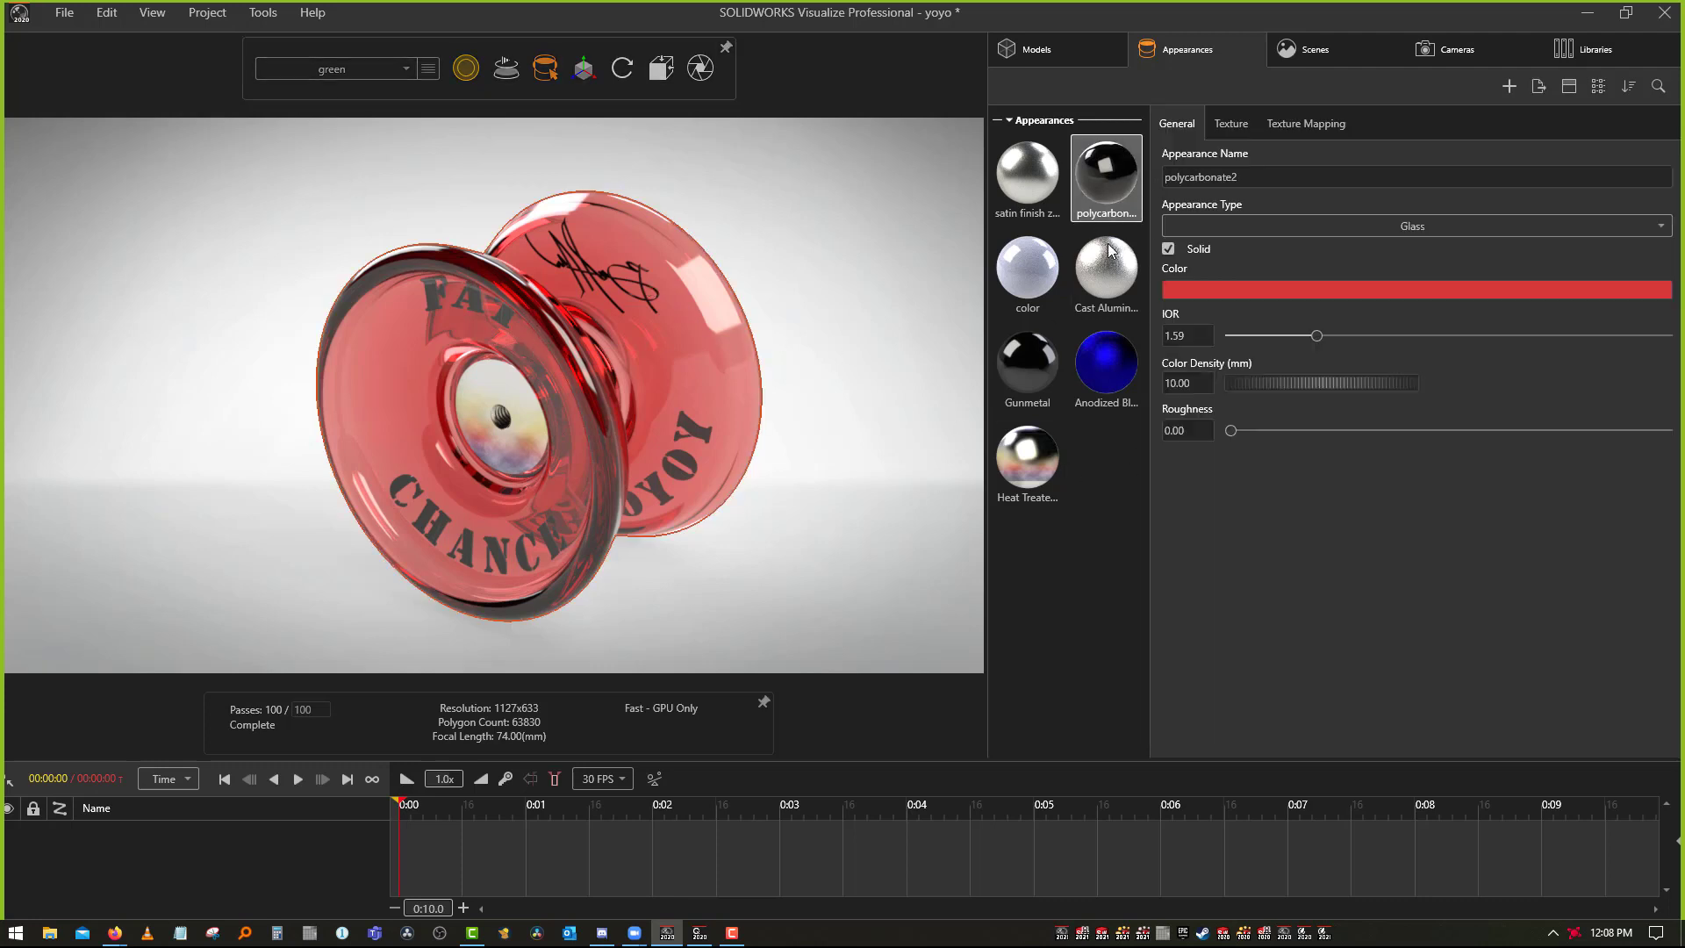
left_click(1124, 500)
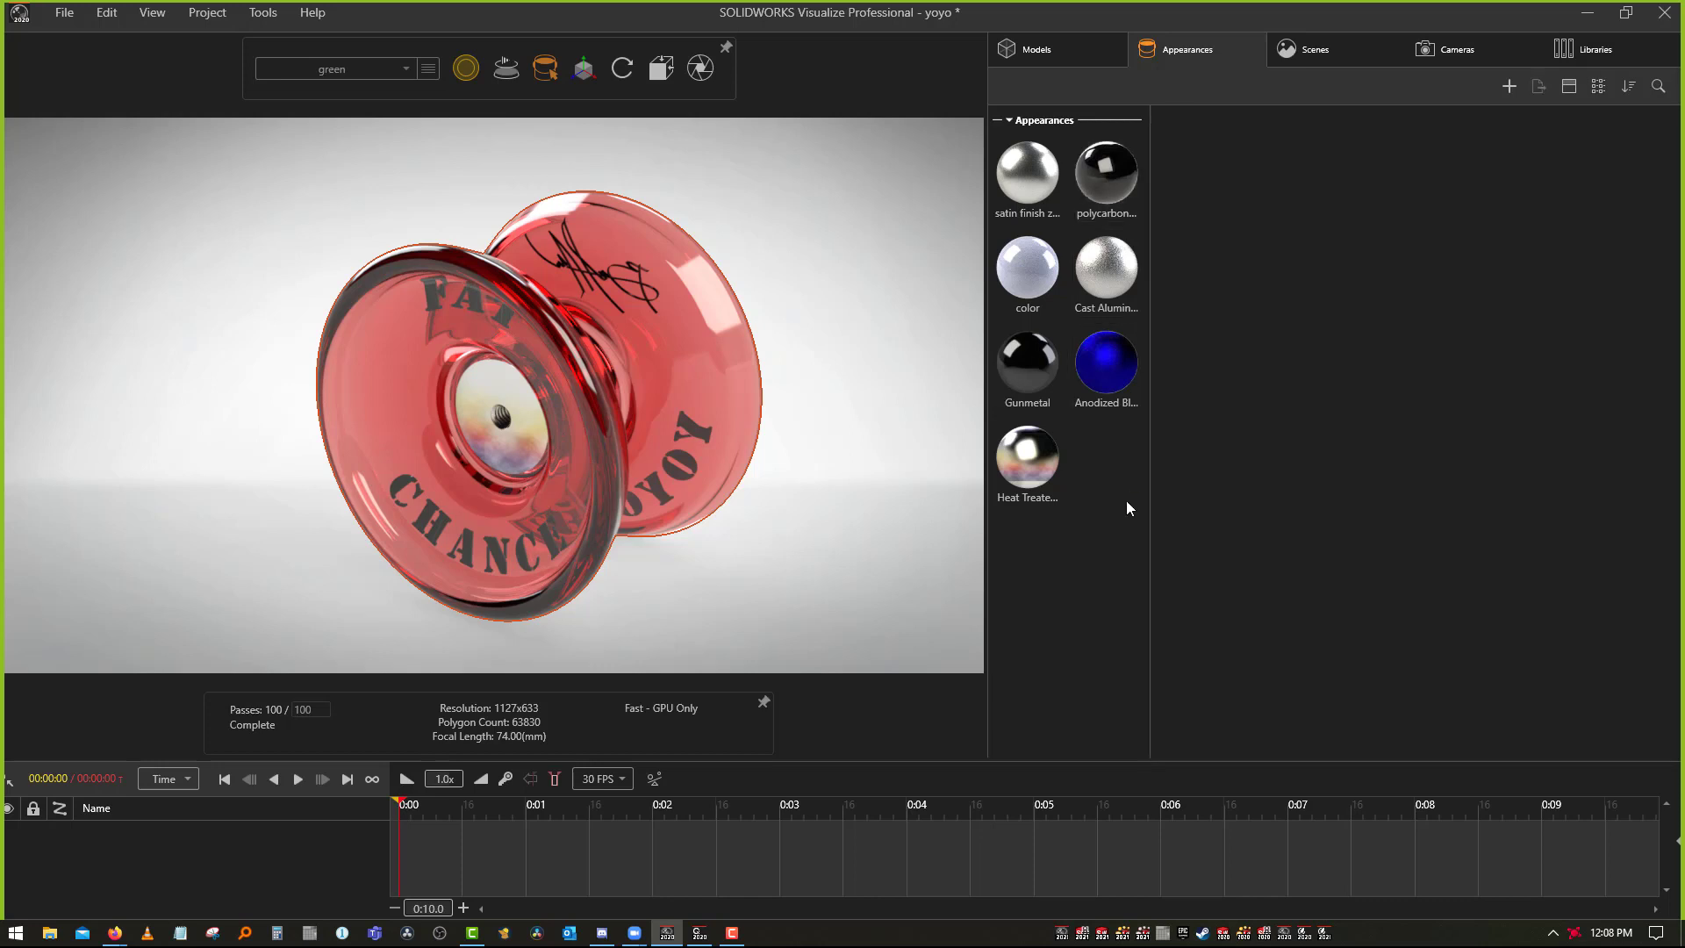
key("ctrl+v")
Set the copied polycarbonate's color to green with hue 122, saturation 92 and value 88, and apply it to the yo-yo body
left_click(1107, 478)
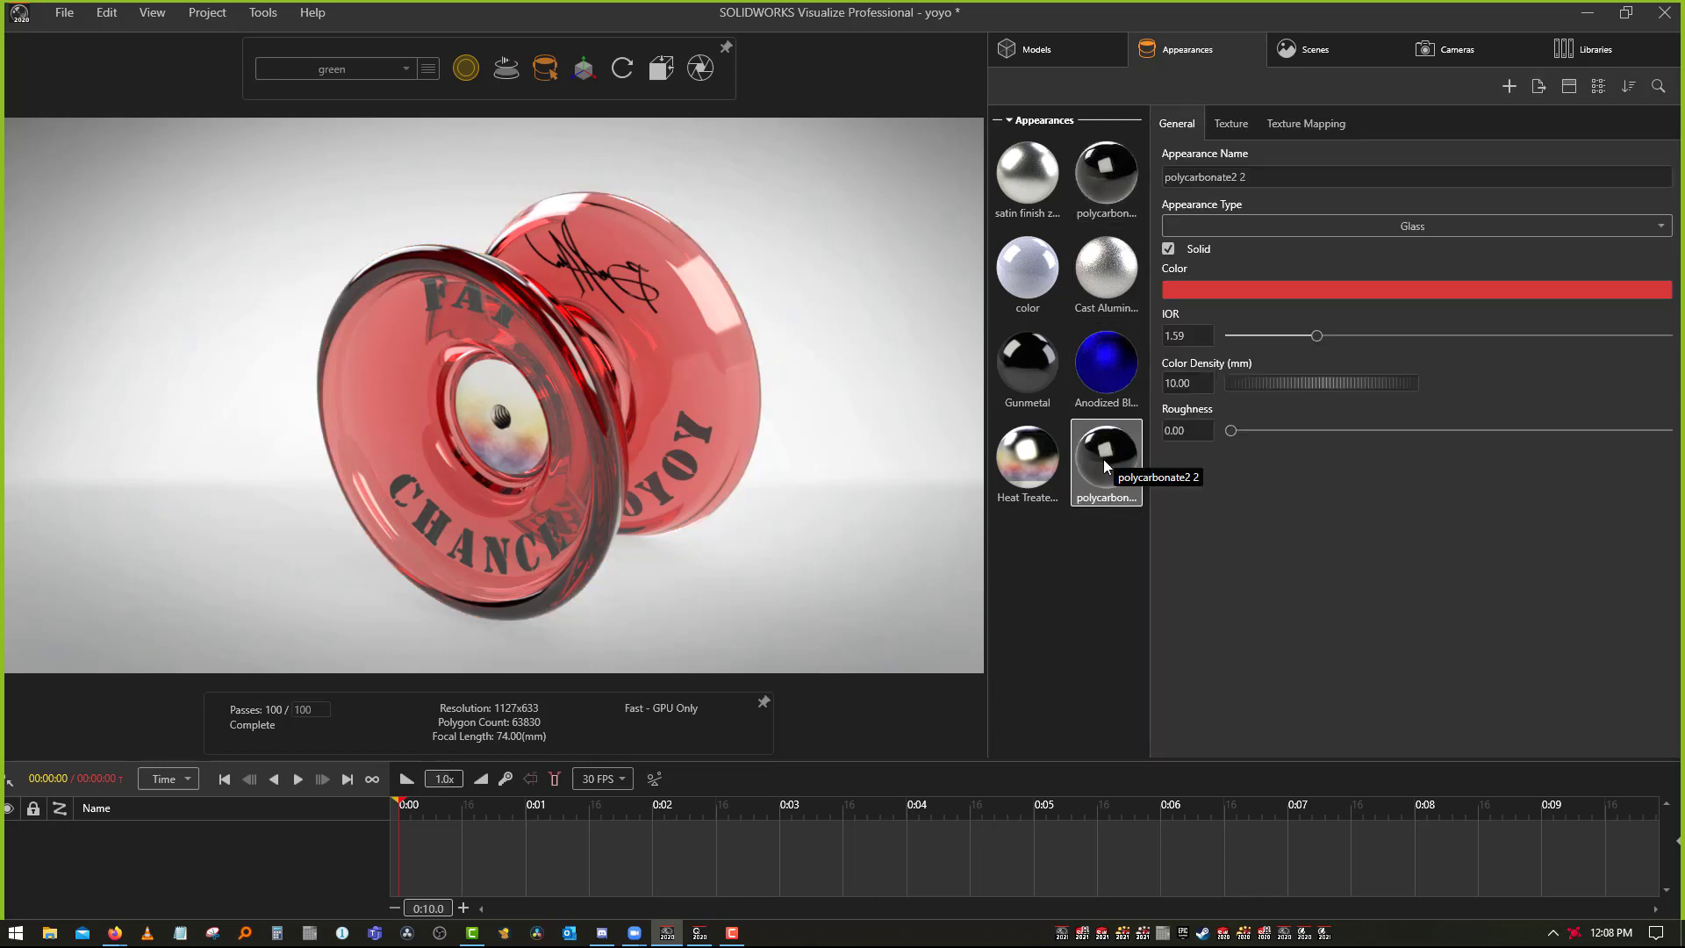
left_click(1201, 287)
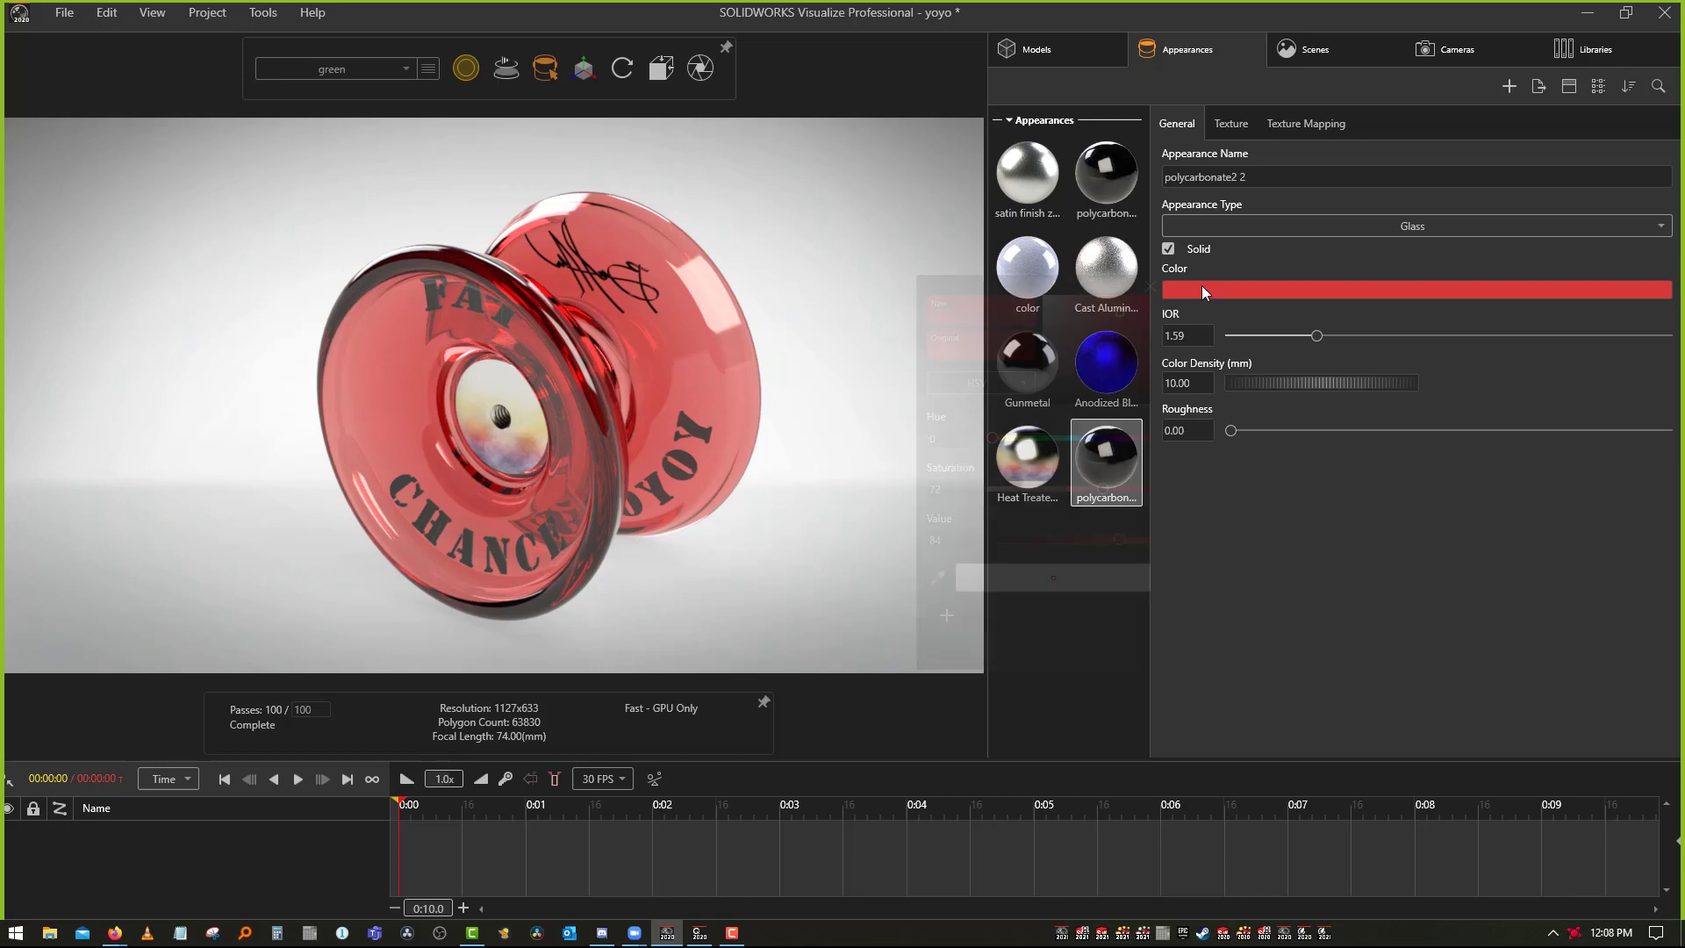
left_click_drag(997, 441, 1044, 441)
left_click_drag(1123, 309, 1146, 314)
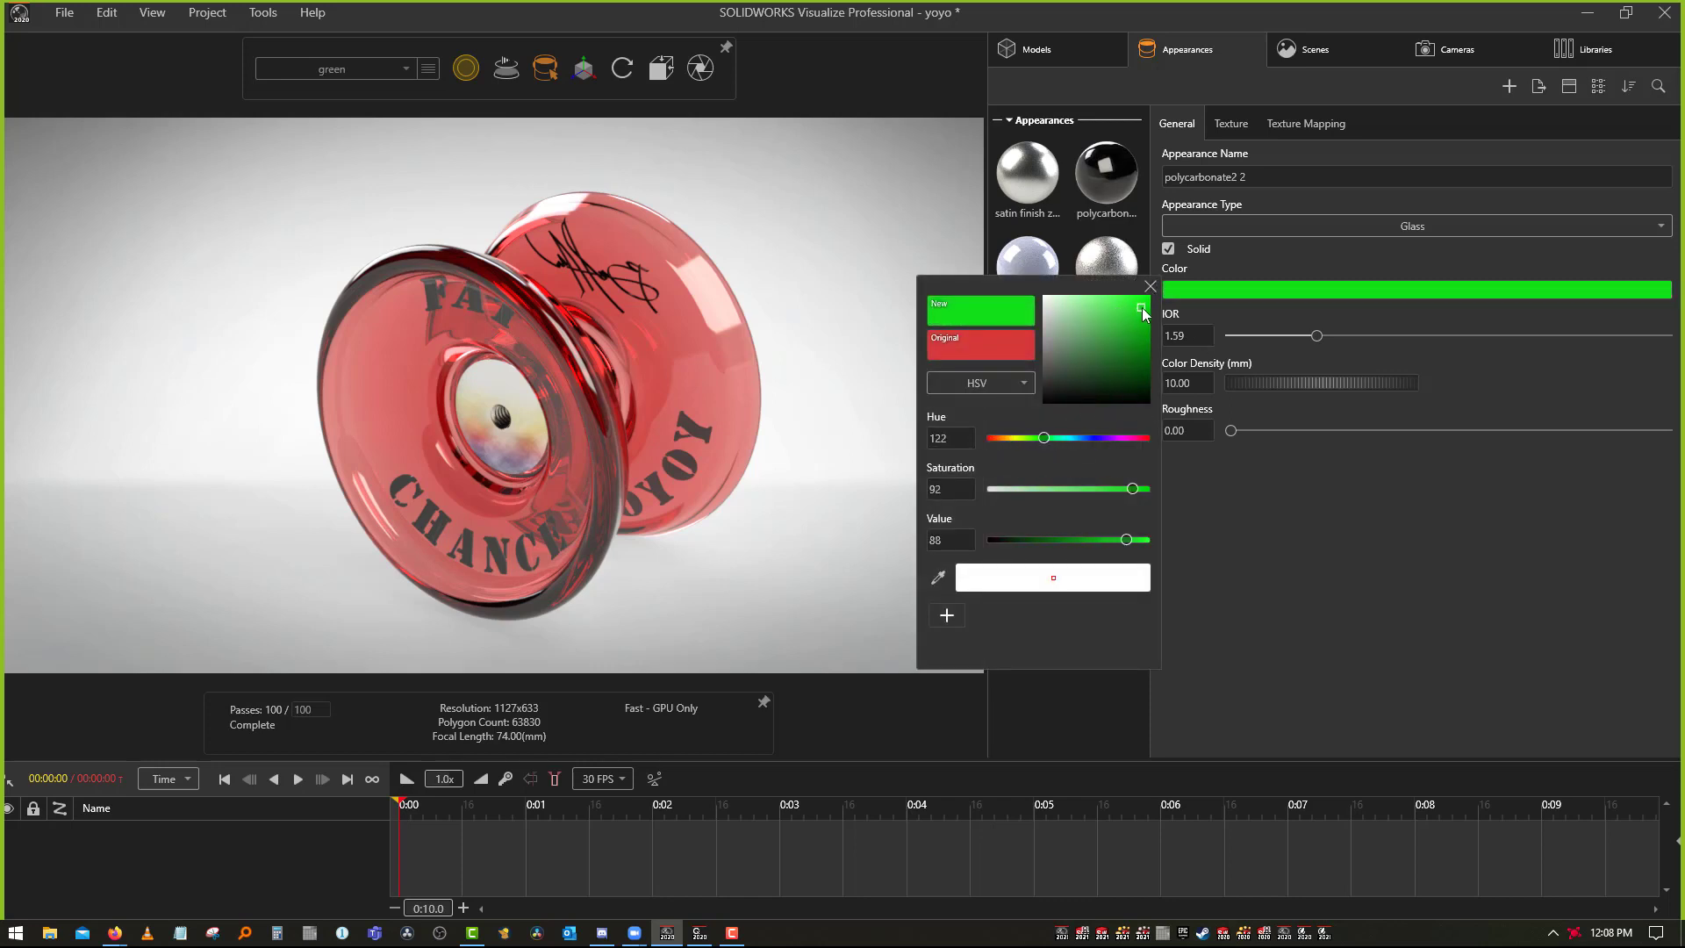
left_click(1048, 672)
left_click_drag(1109, 467, 676, 309)
left_click(857, 393)
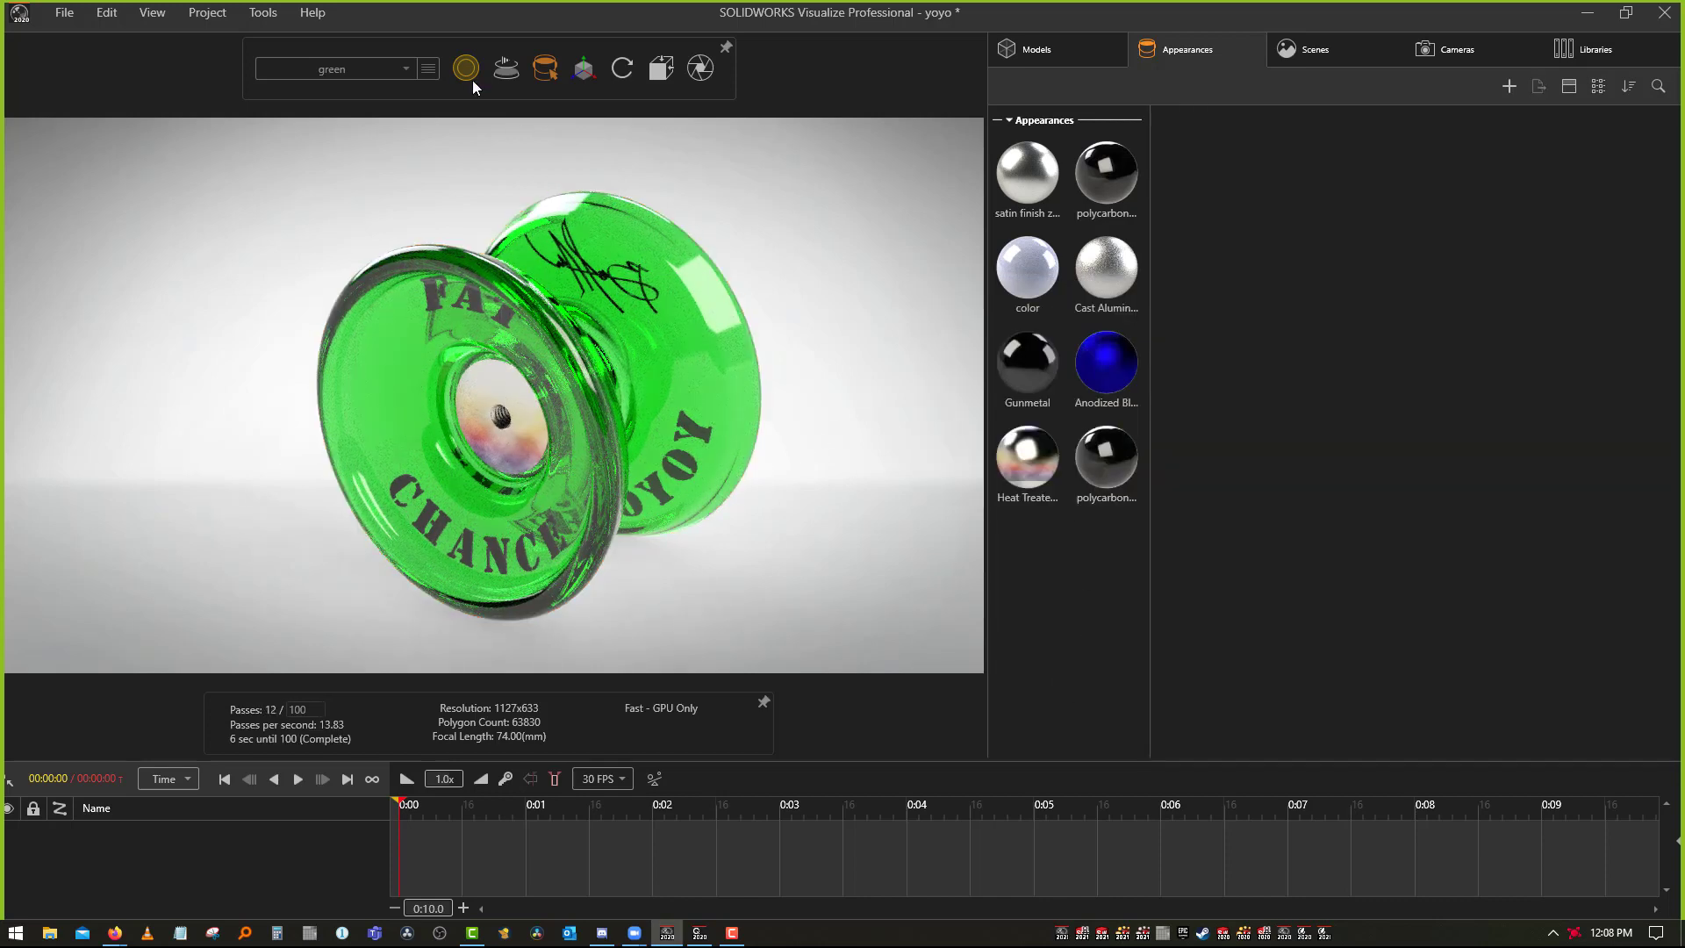
Switch to the blue configuration and create another copy of the red polycarbonate appearance
left_click(384, 67)
left_click(332, 141)
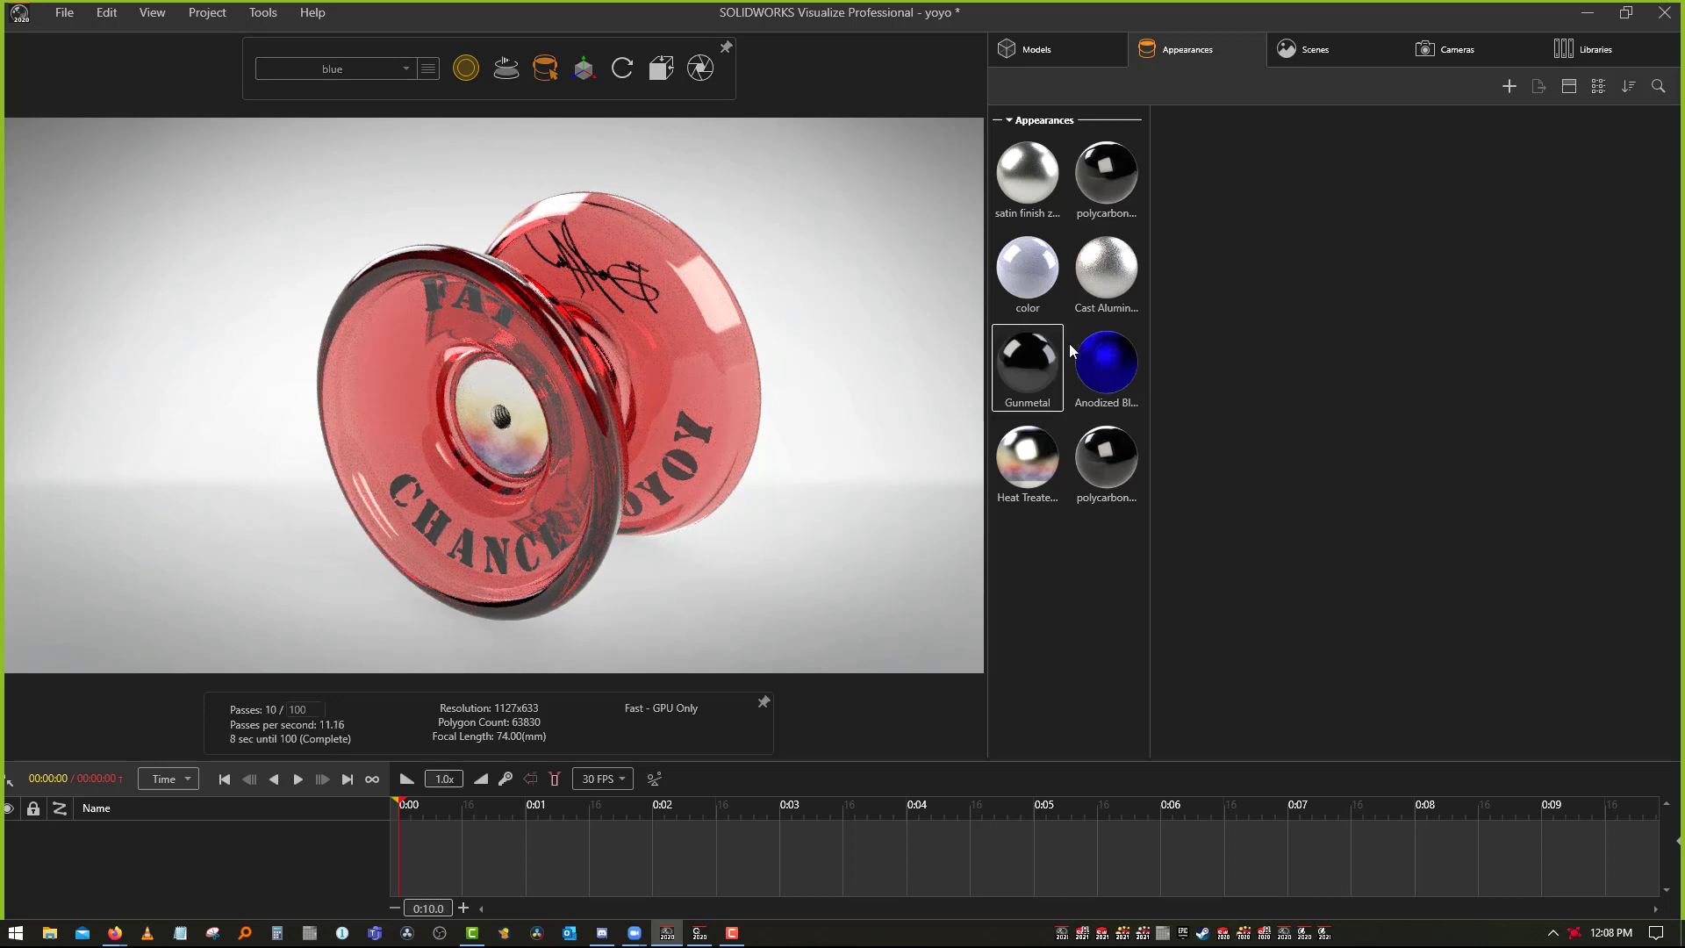
left_click(1033, 579)
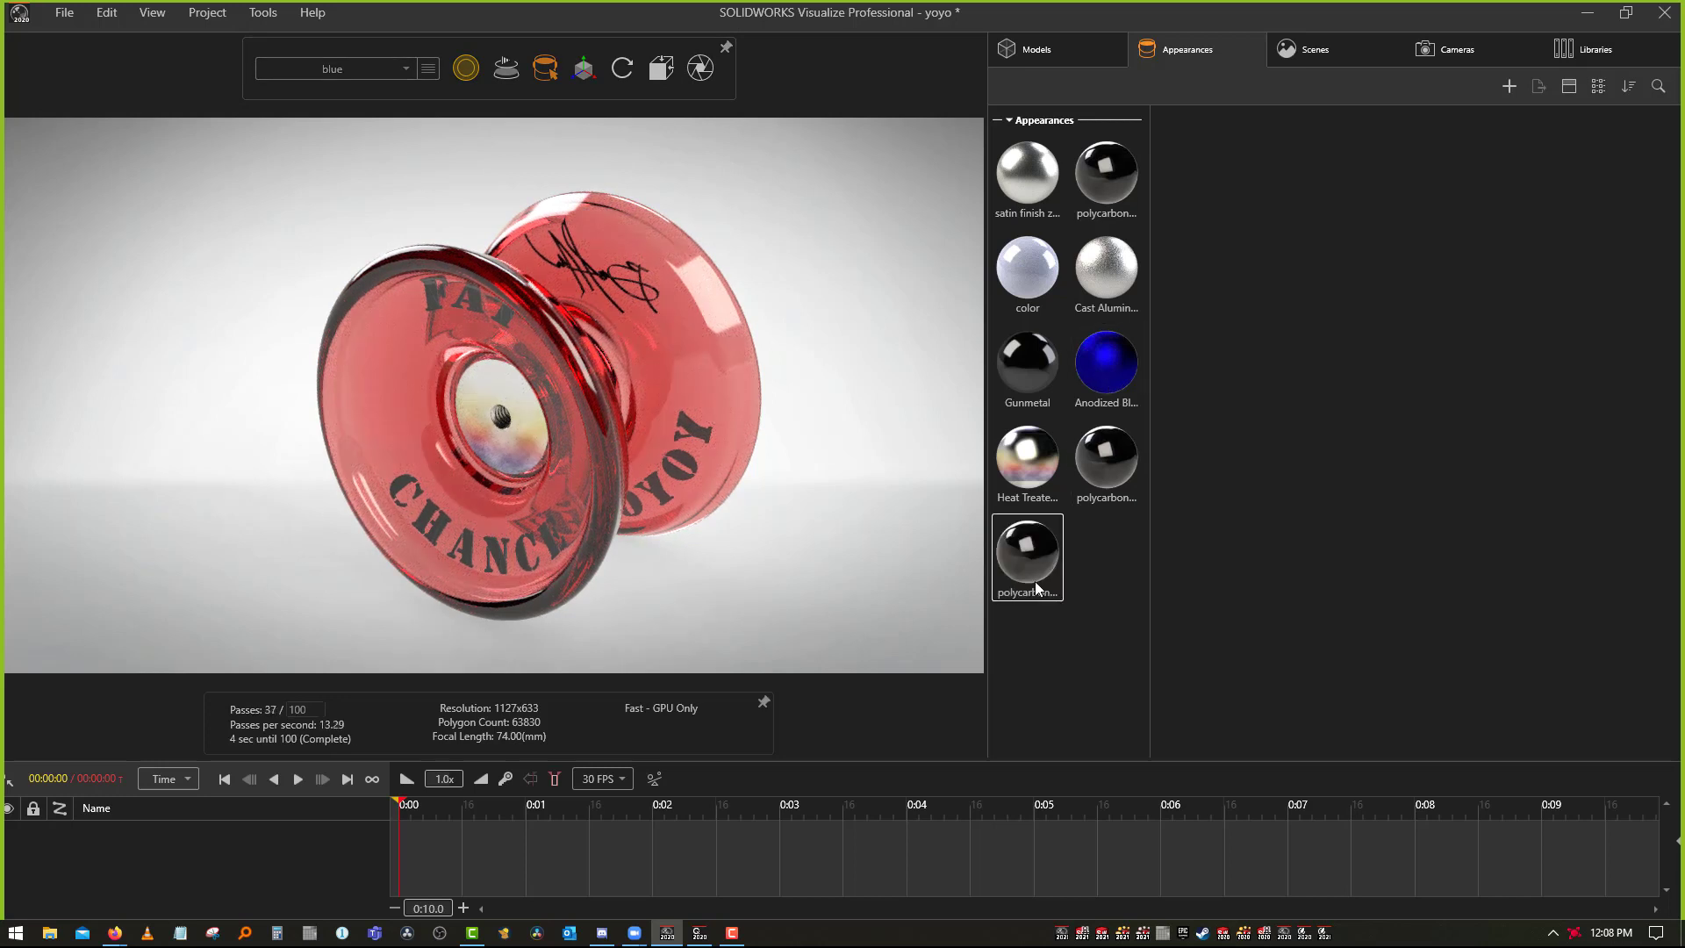
Recolor polycarbonate2 3 with a blue sampled from the screen by eyedropper (hue 216, saturation 74, value 99) and apply it to the yo-yo body
left_click(1270, 287)
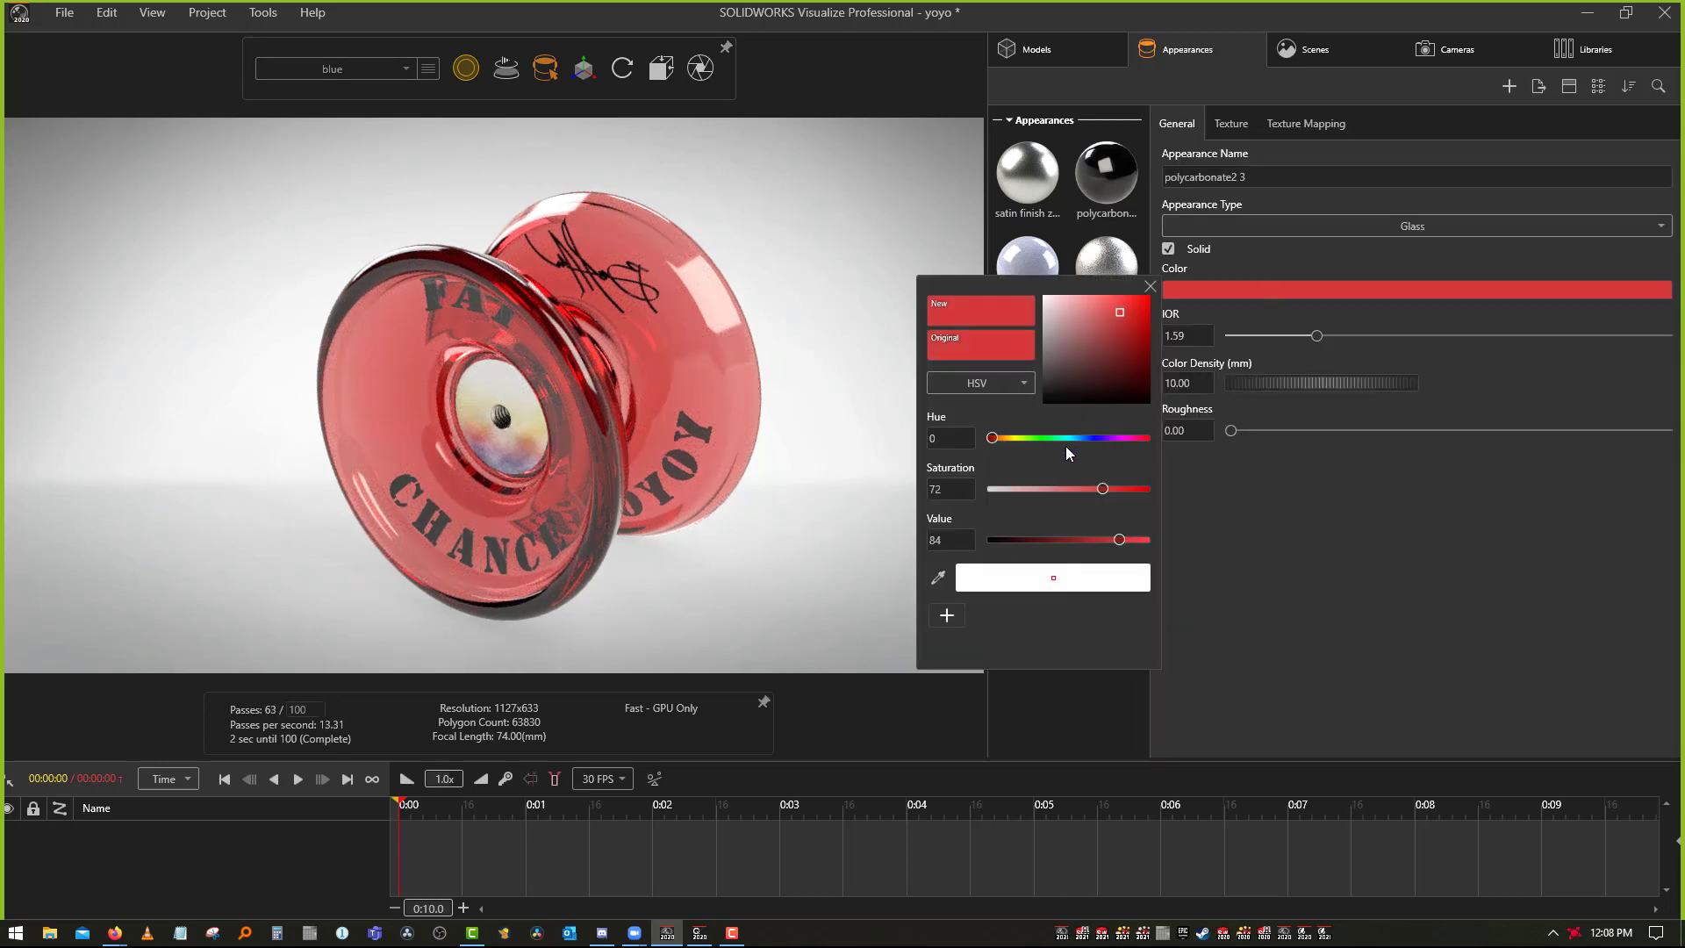
left_click_drag(1044, 287, 966, 315)
left_click_drag(909, 482, 1022, 493)
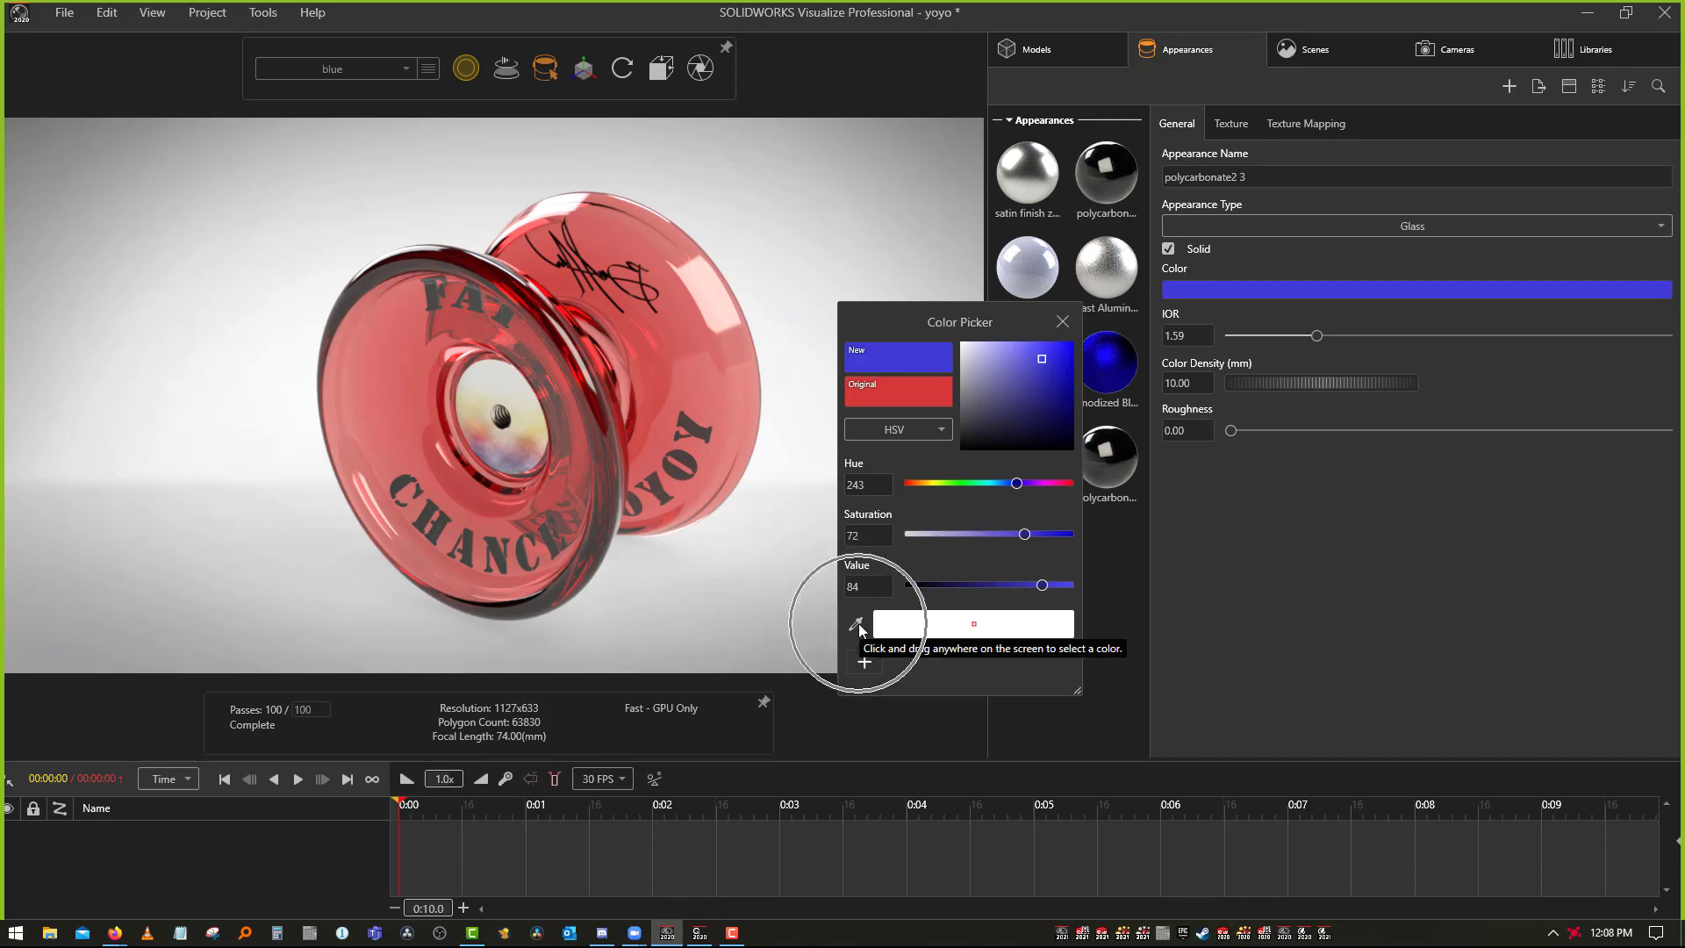
left_click_drag(856, 623, 955, 635)
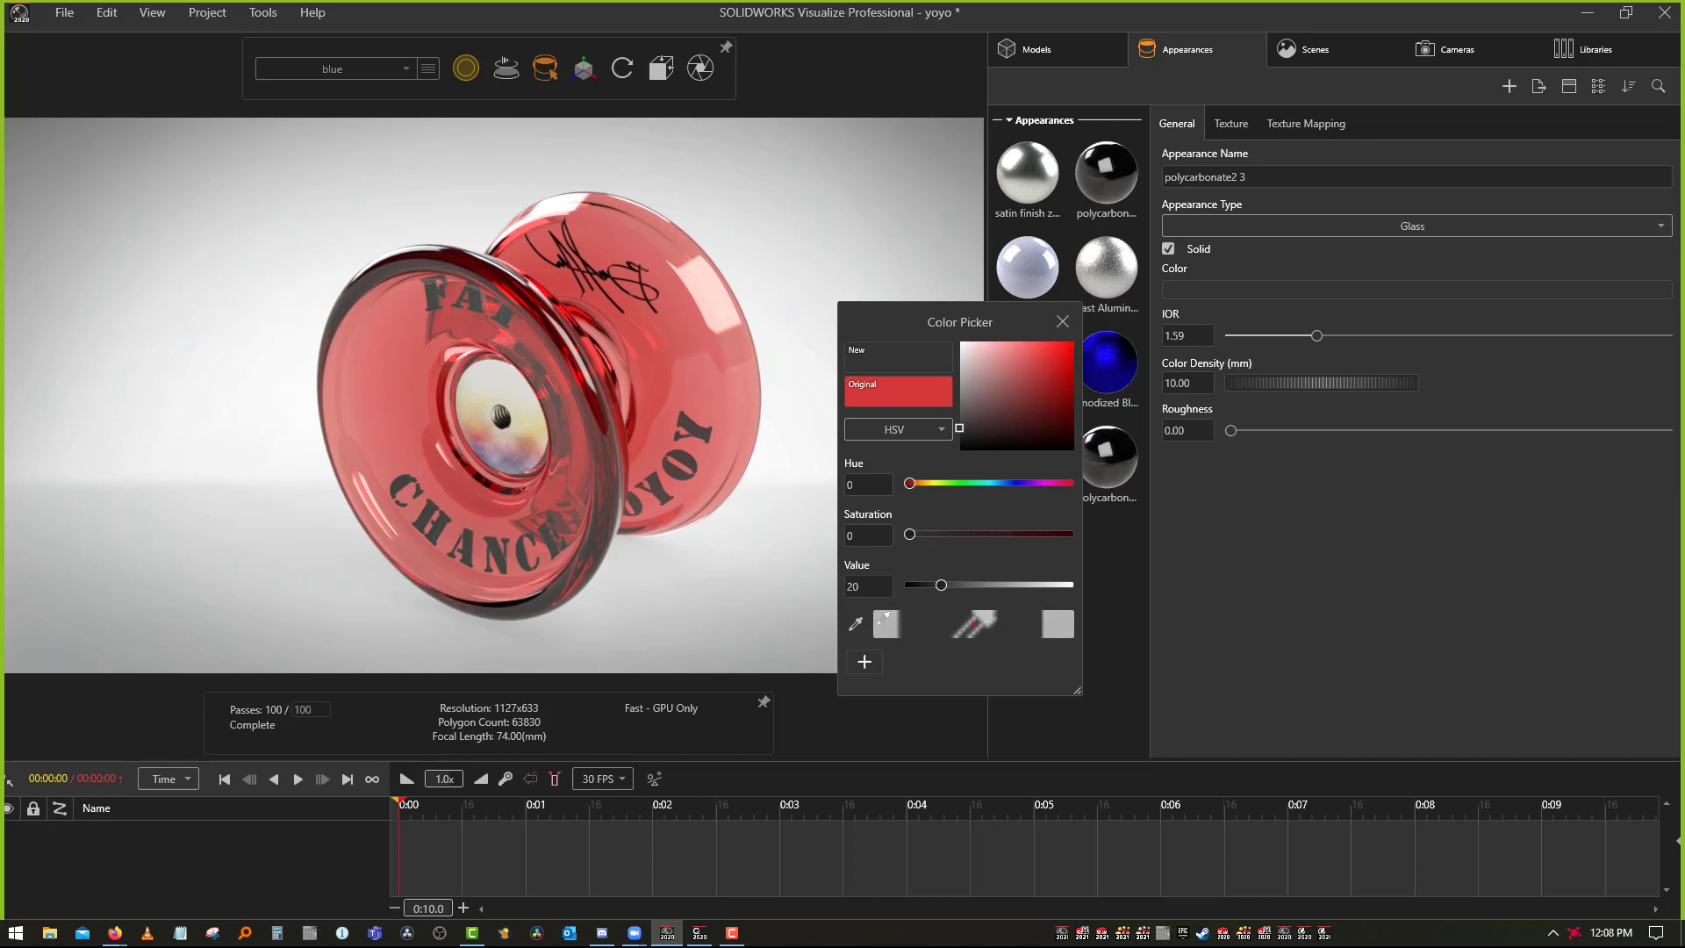
left_click_drag(855, 623, 638, 932)
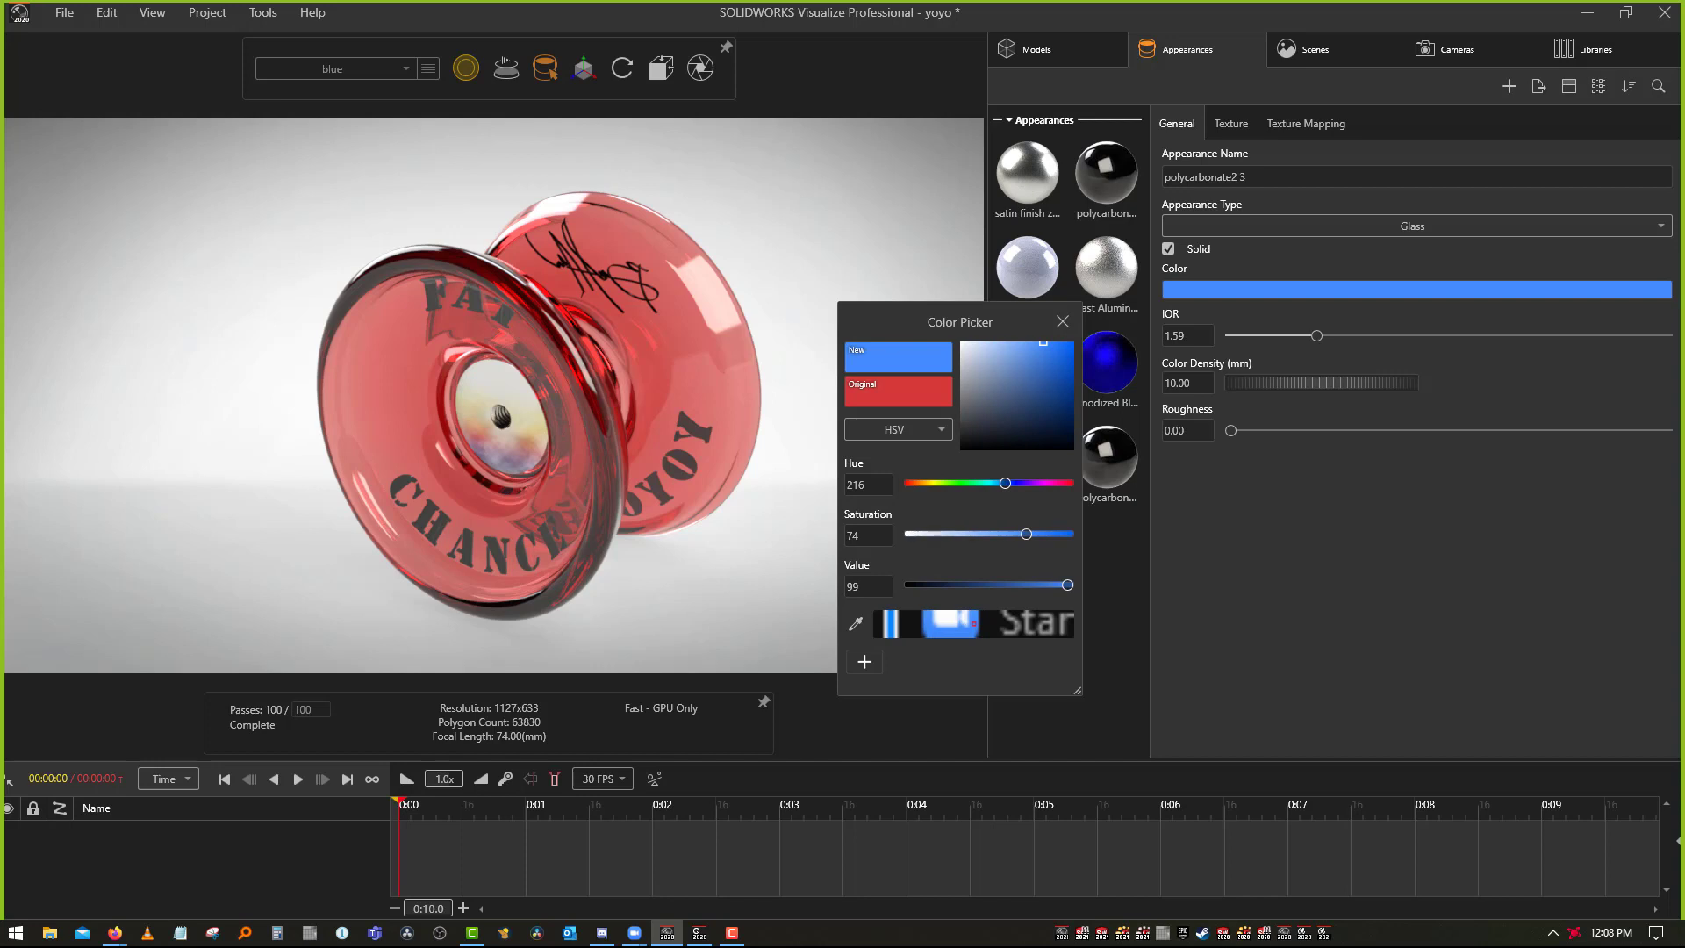
left_click_drag(638, 932, 638, 932)
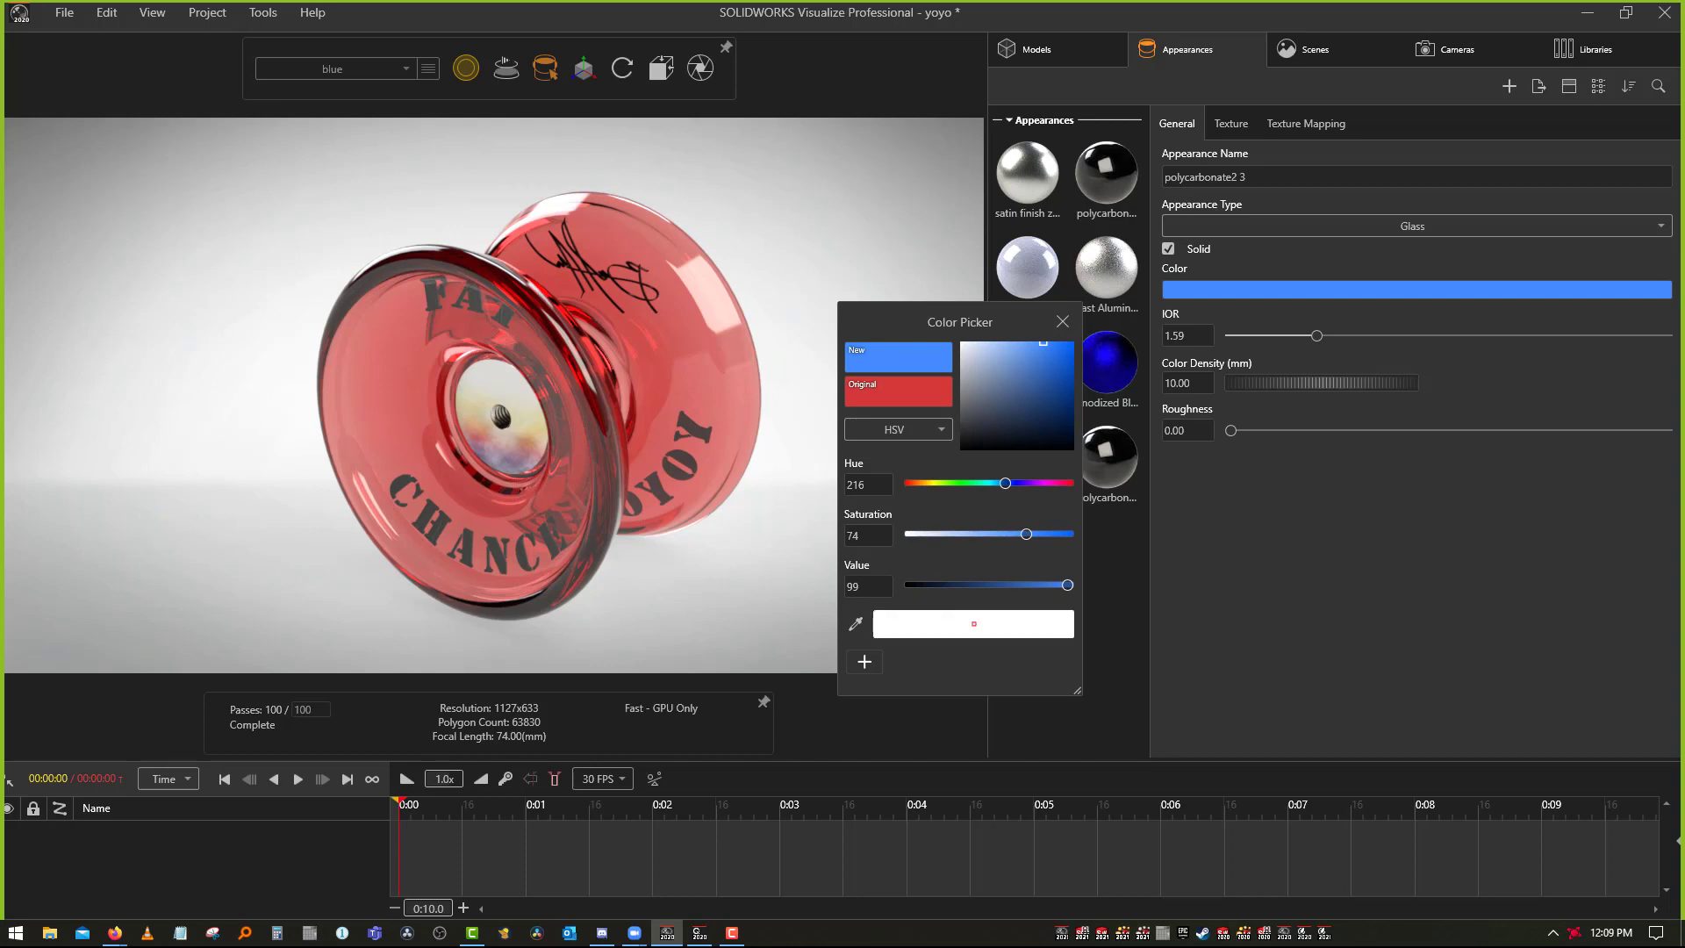
left_click(1119, 554)
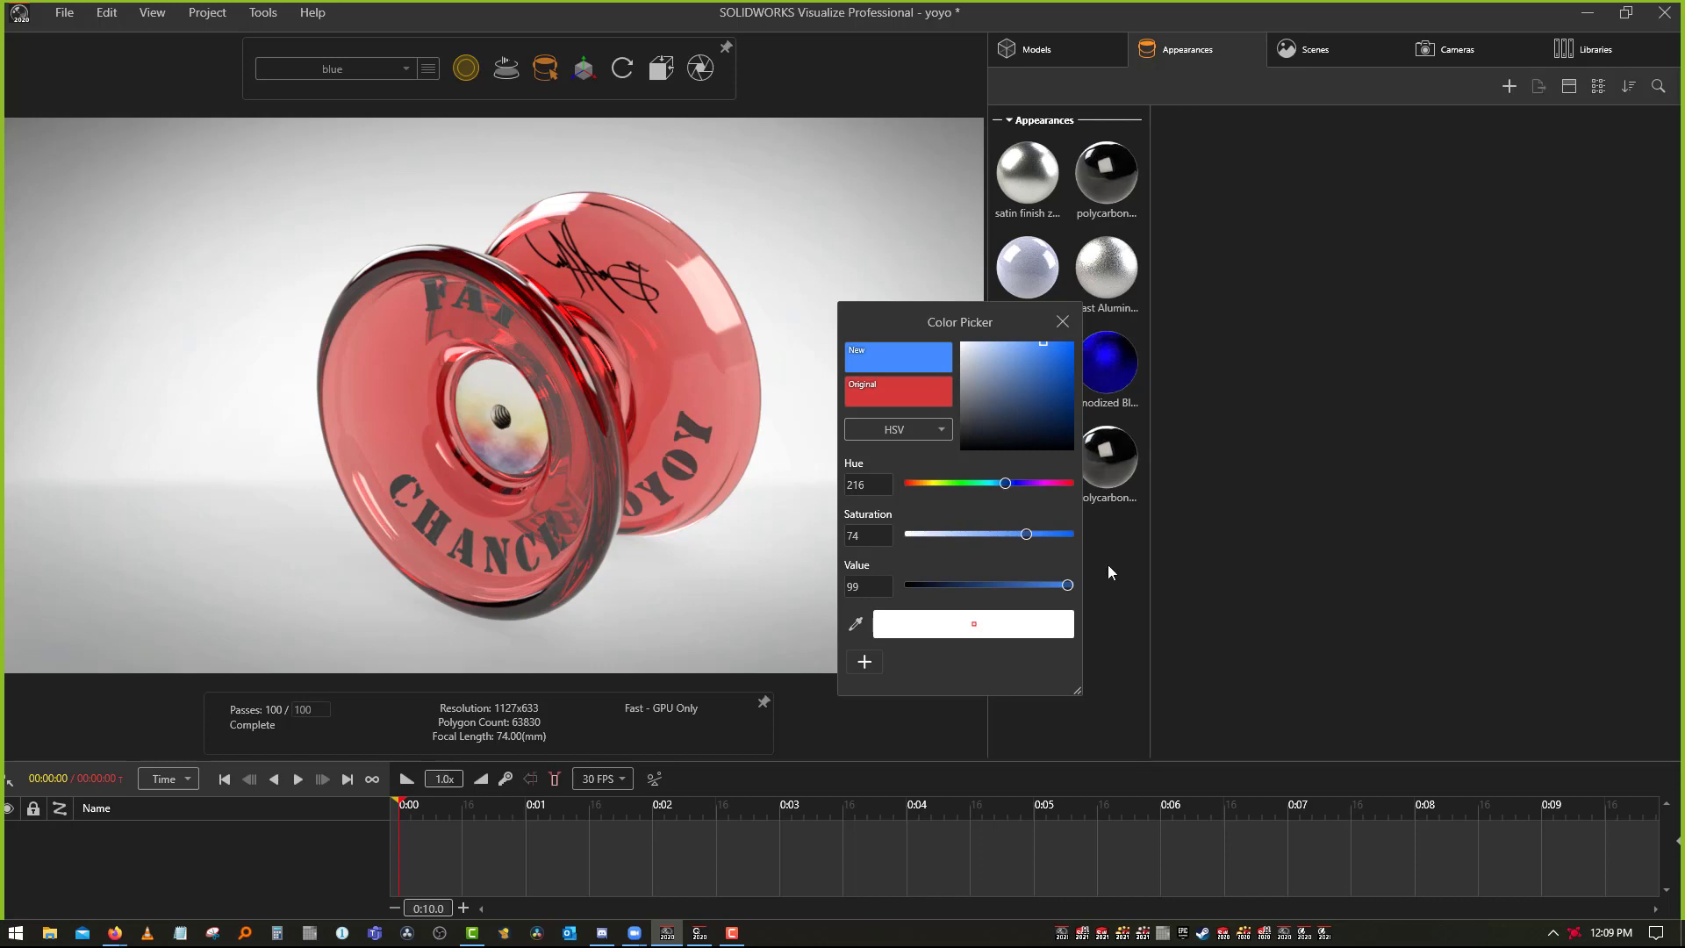
left_click(1061, 323)
left_click_drag(1011, 591, 658, 326)
left_click(1075, 656)
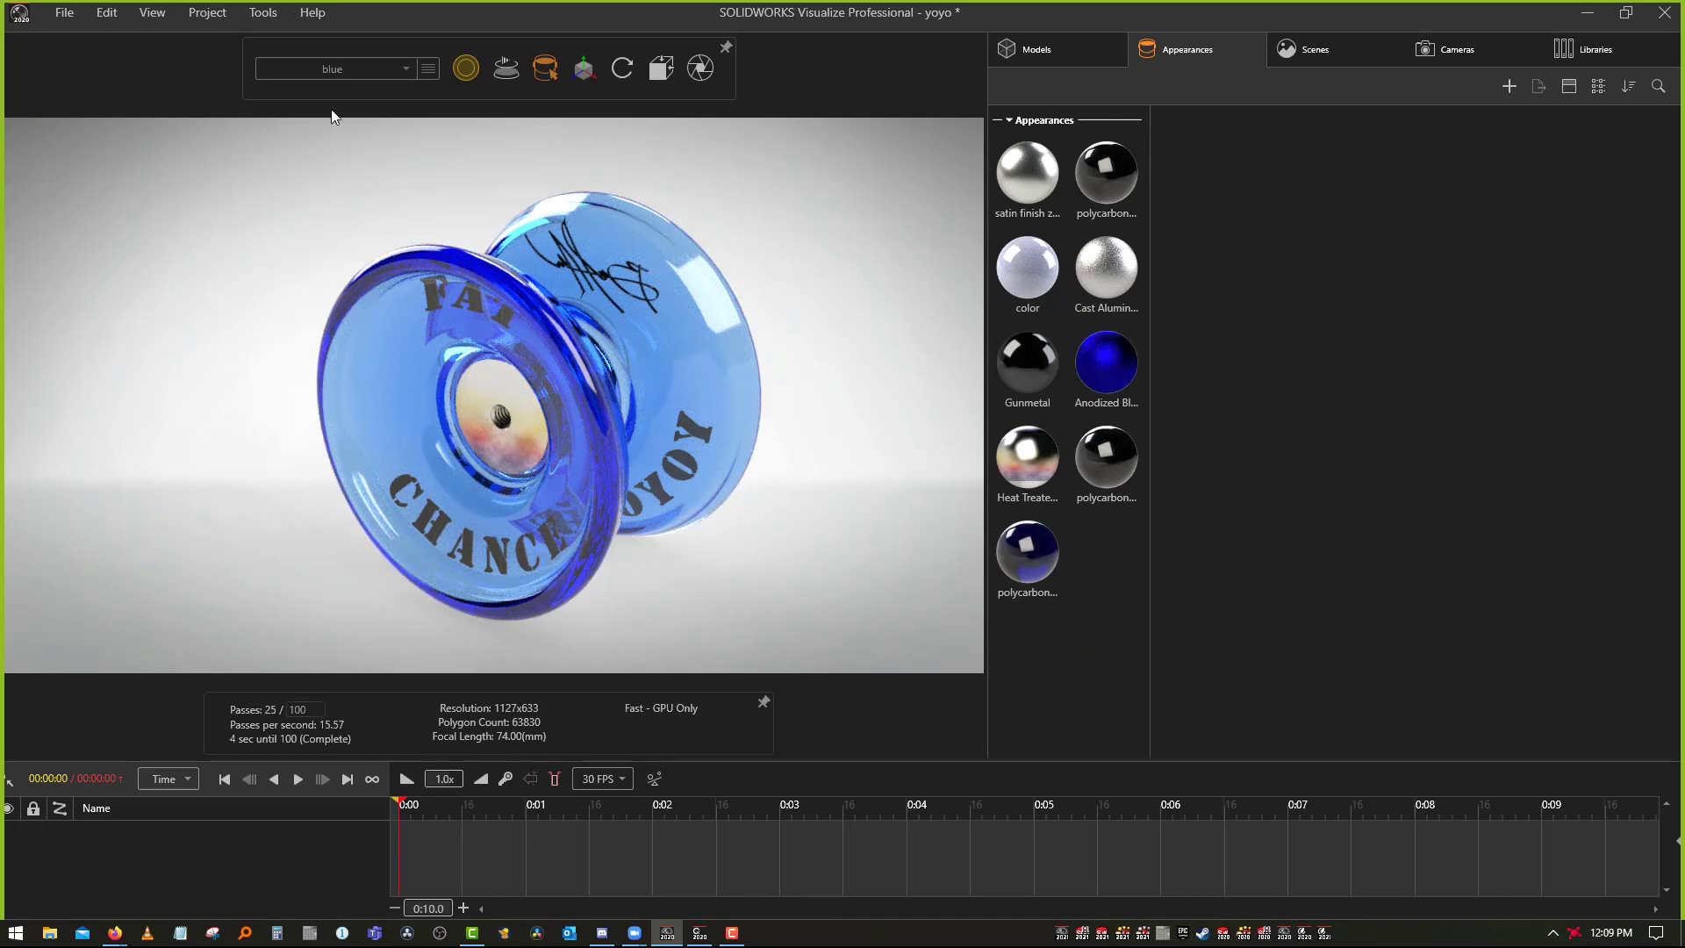
Switch through the red, blue and green configurations to compare the yo-yo colors
left_click(328, 71)
left_click(289, 109)
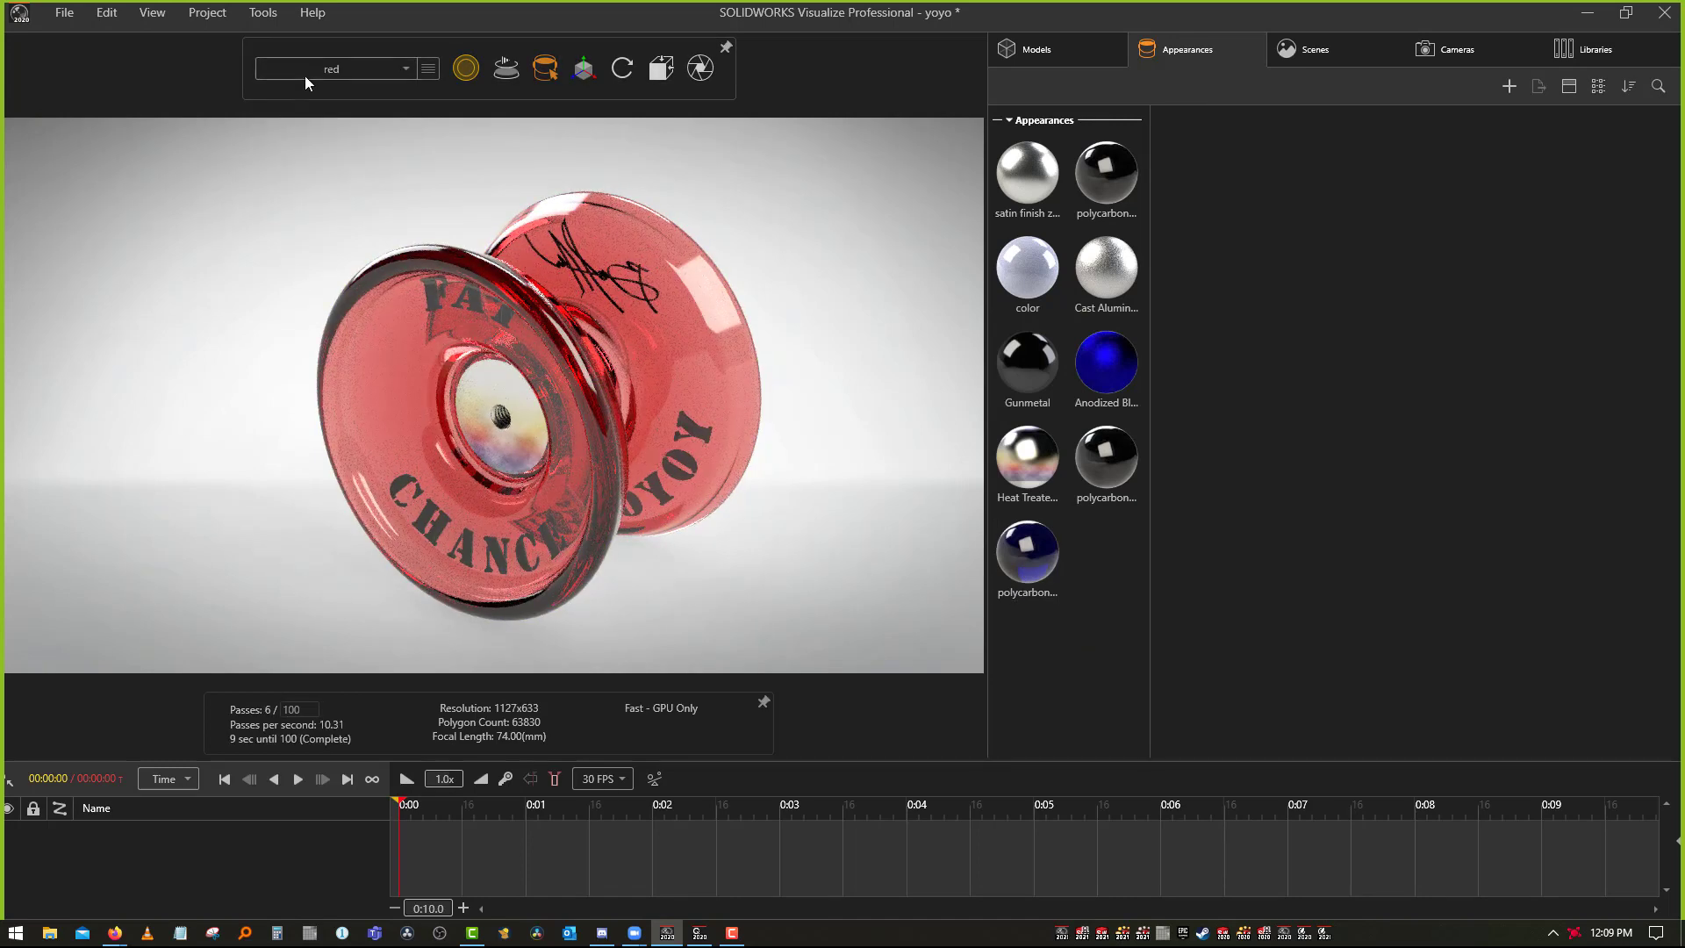
left_click(306, 74)
left_click(298, 146)
left_click(323, 72)
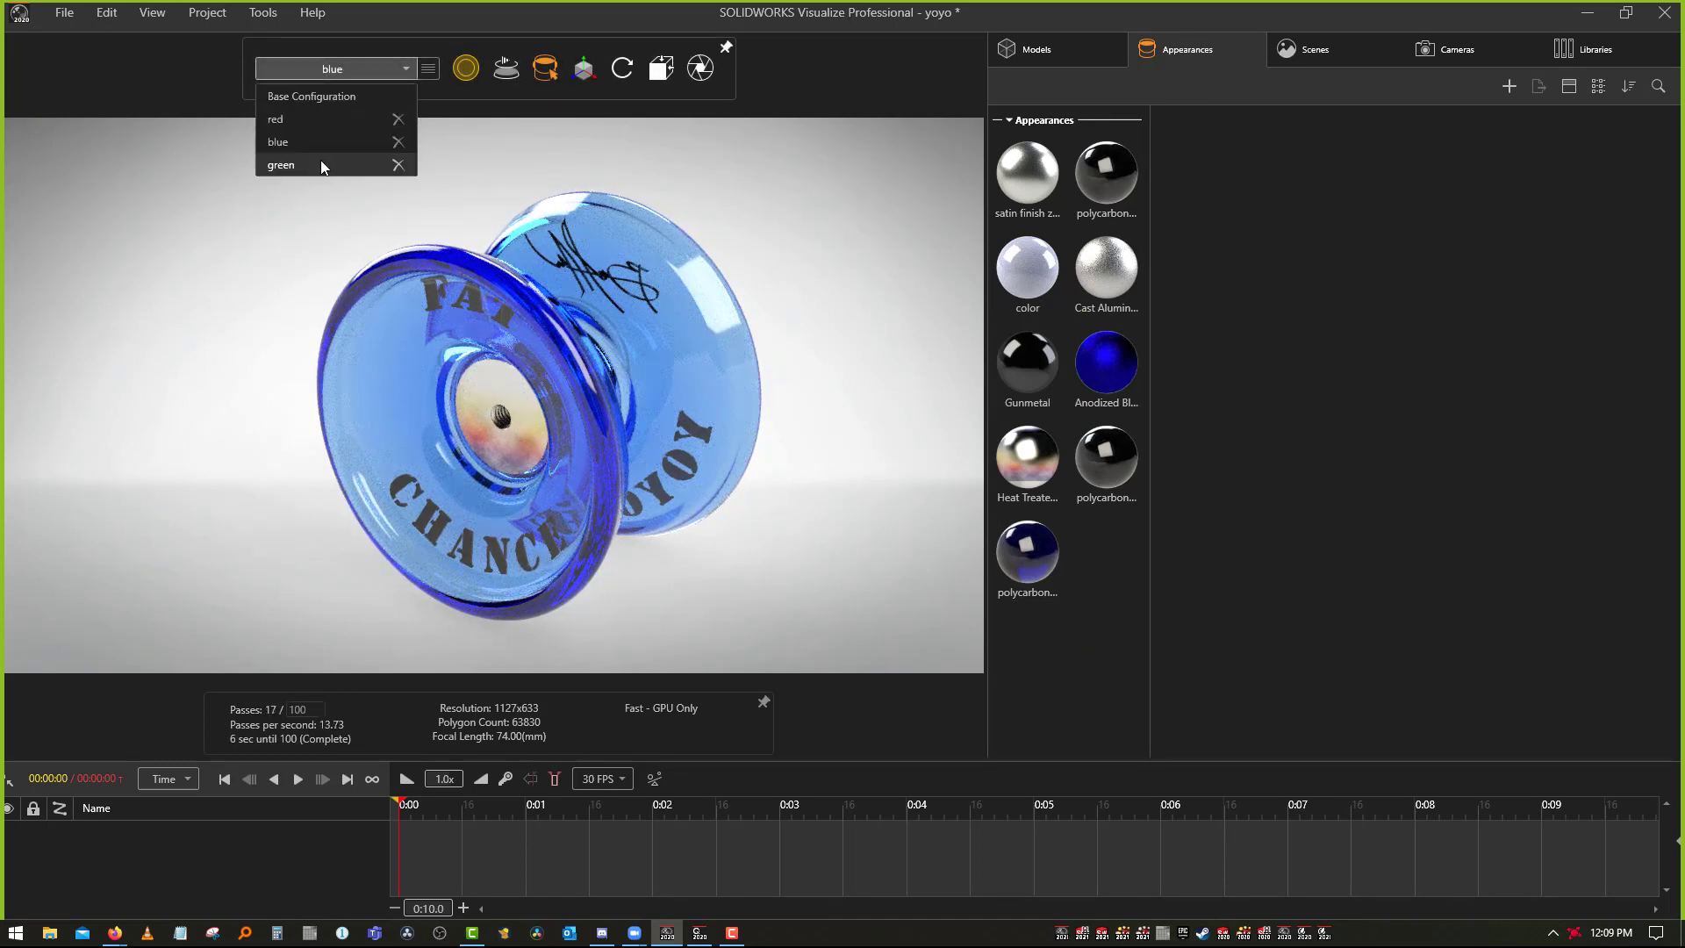
left_click(321, 165)
left_click(337, 72)
left_click(751, 153)
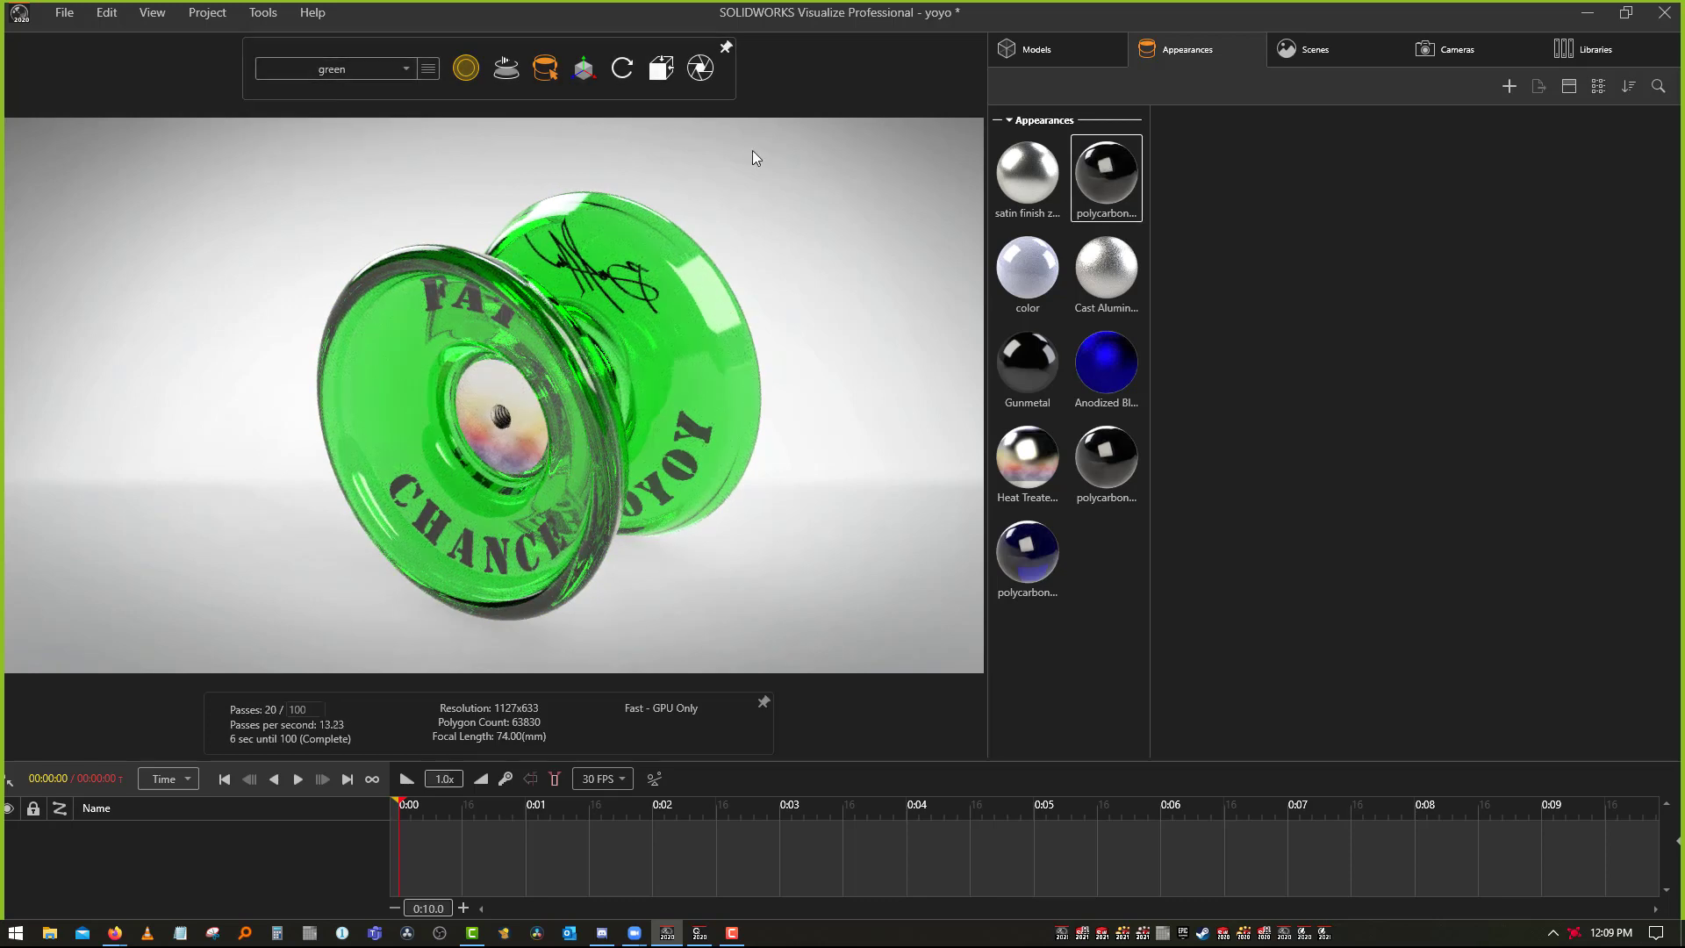
Activate the Base Configuration and change the polycarbonate2 color to near white with saturation 0 and value 97
left_click(325, 68)
left_click(315, 96)
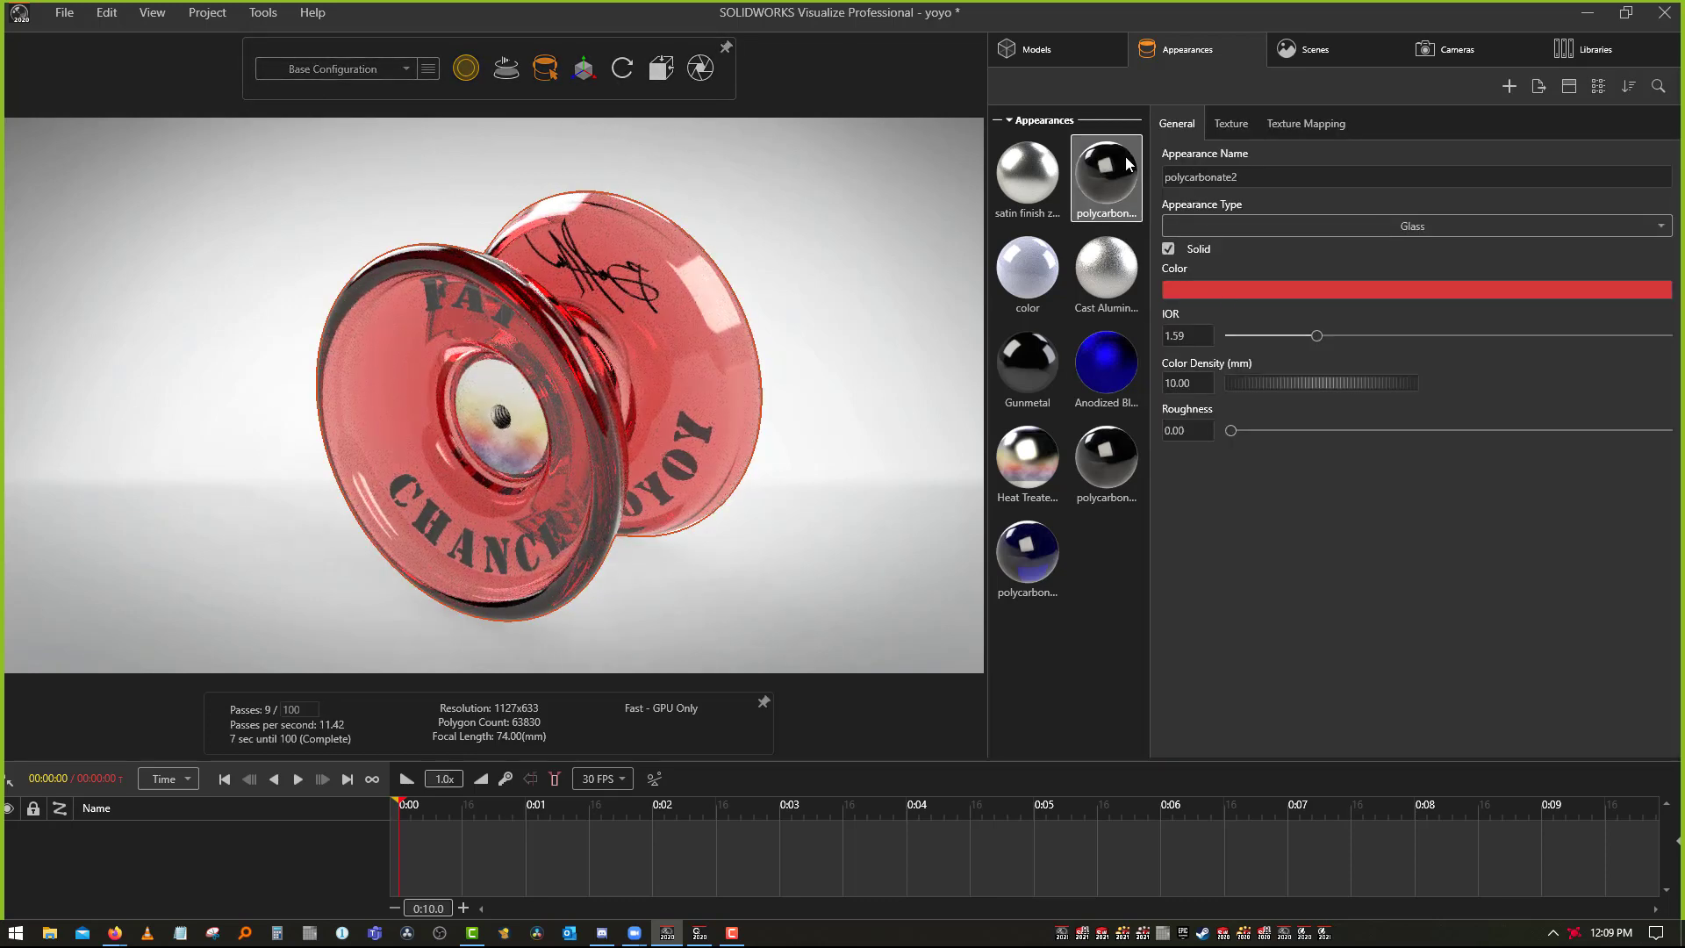
left_click(1231, 299)
mouse_move(1111, 324)
left_mouse_down()
mouse_move(1017, 295)
mouse_move(1045, 298)
left_mouse_up()
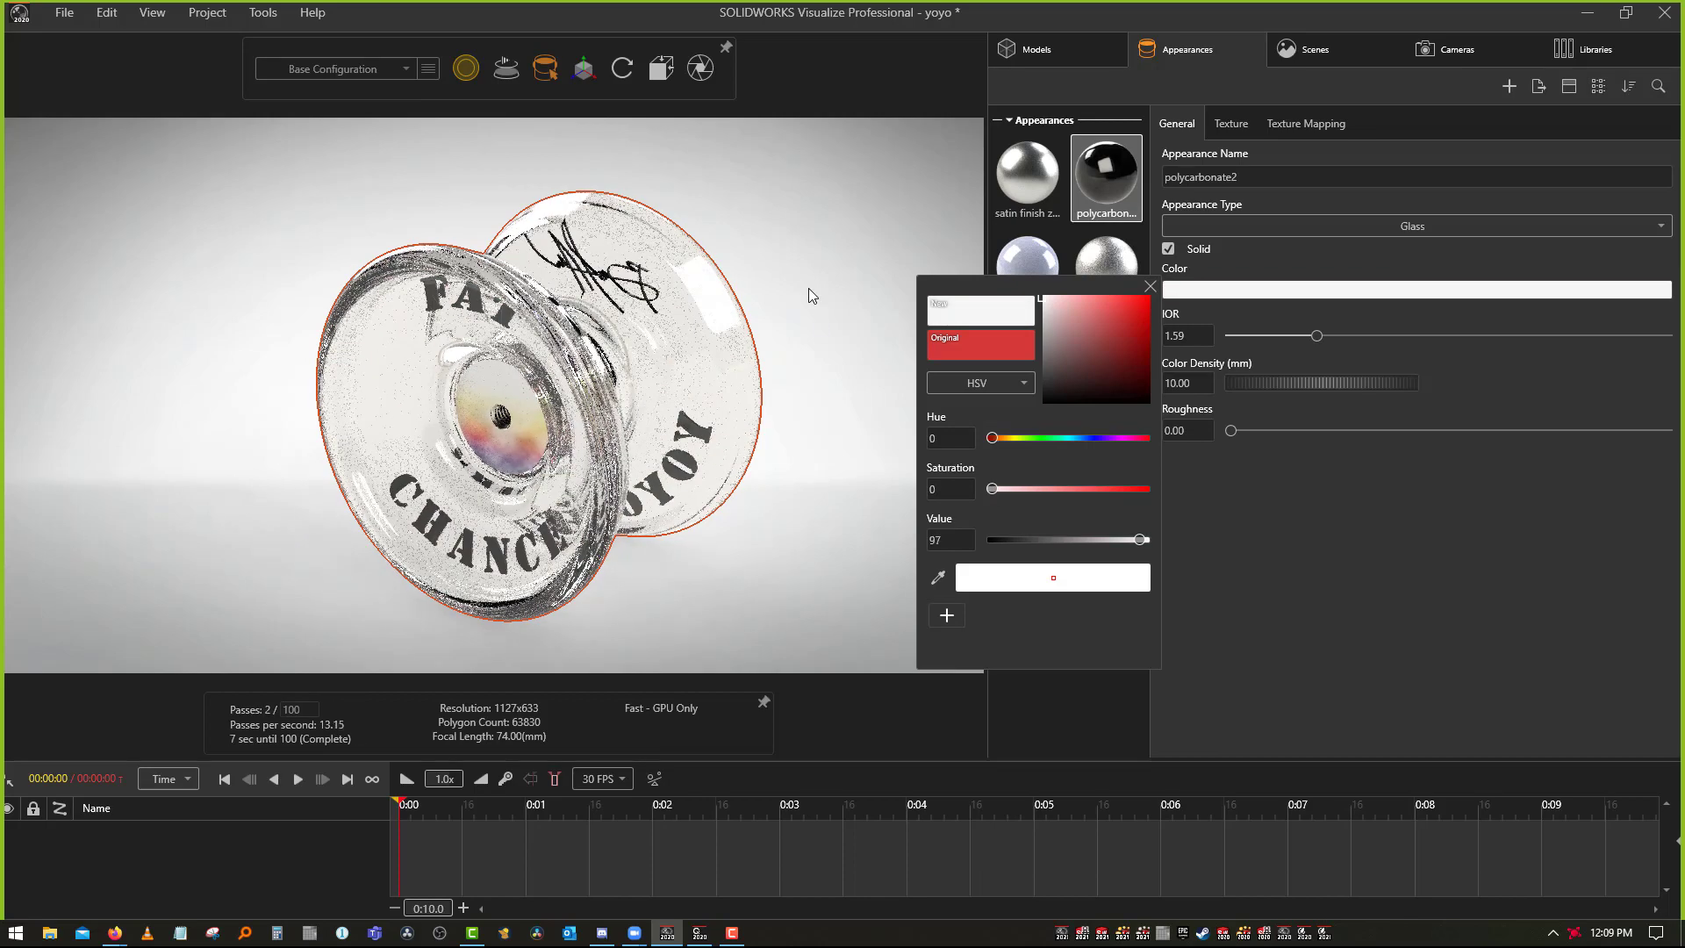
left_click(886, 314)
Switch to the red configuration and duplicate the clear polycarbonate2 appearance
left_click(388, 67)
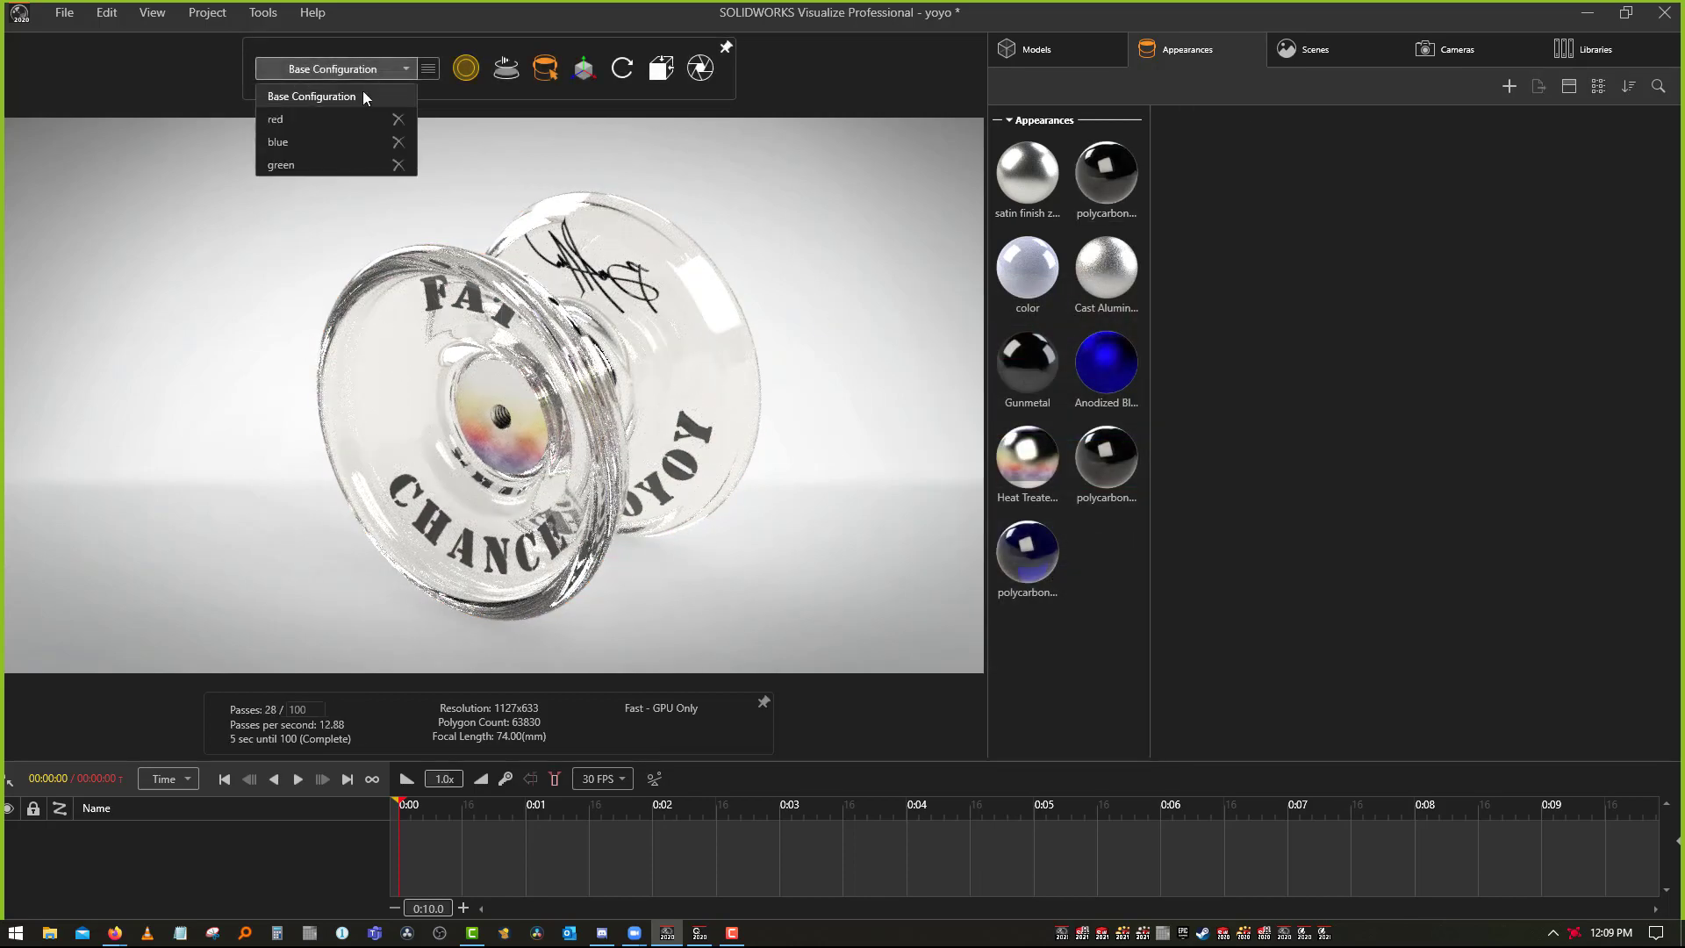
left_click(276, 119)
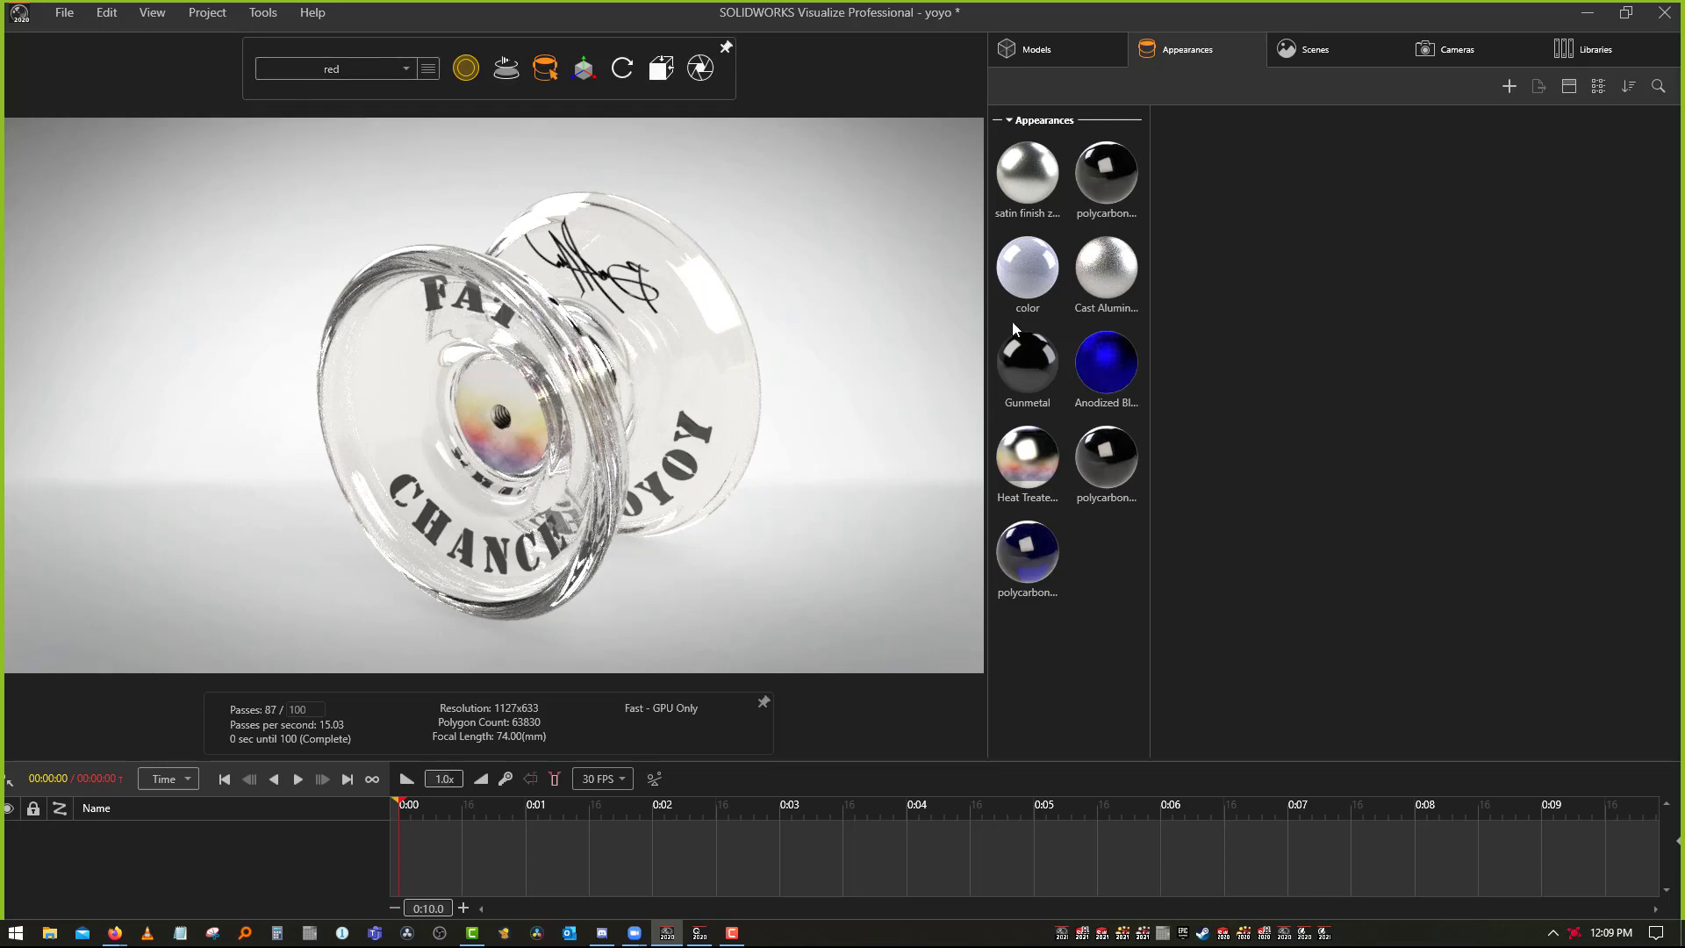
left_click(1088, 186)
key("ctrl+v")
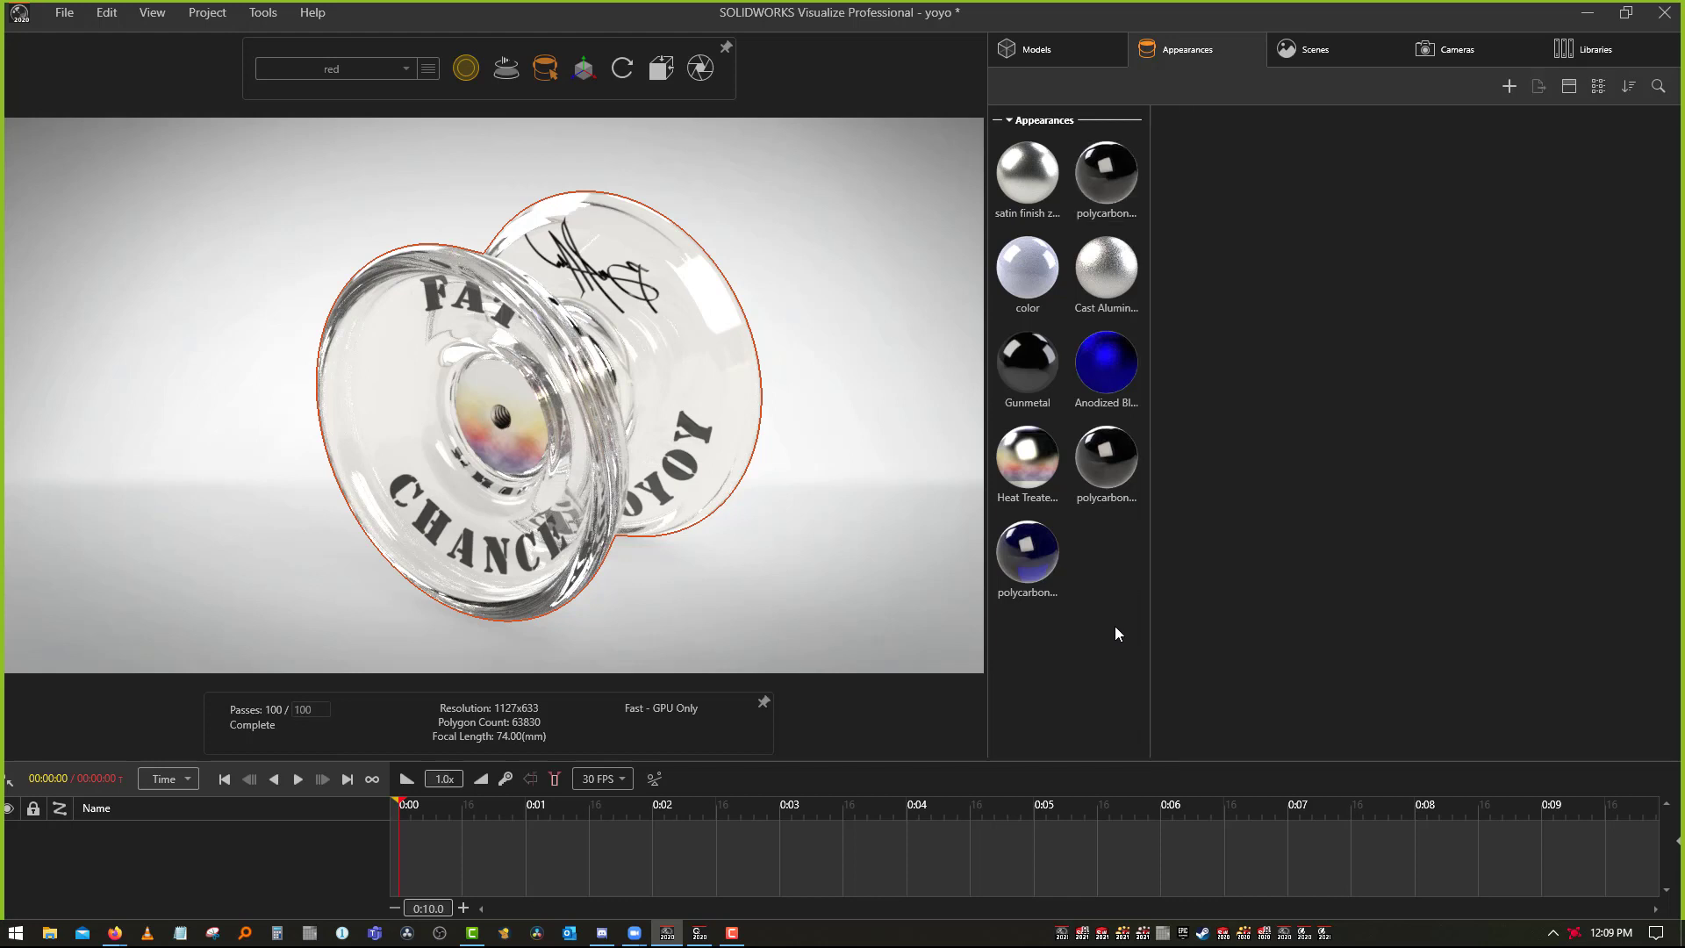
Set the new copy's color to dark red with hue 0, saturation 91 and value 54, and apply it to the yo-yo body
left_click(1107, 557)
left_click(1212, 292)
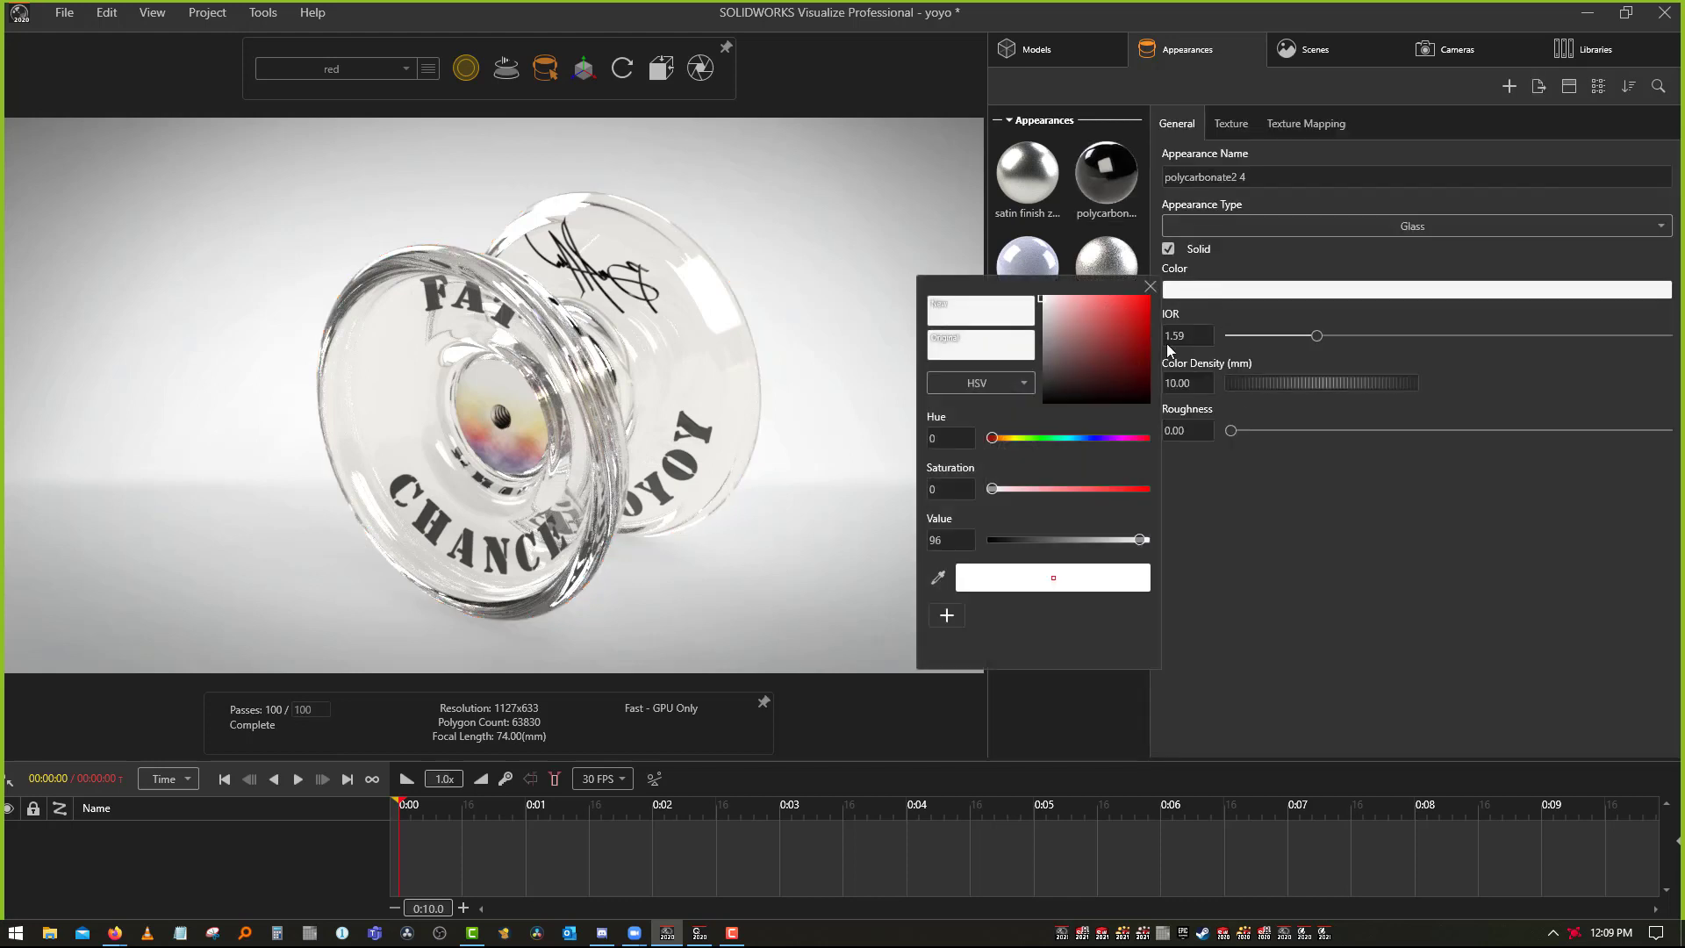
left_click_drag(1036, 304, 1140, 345)
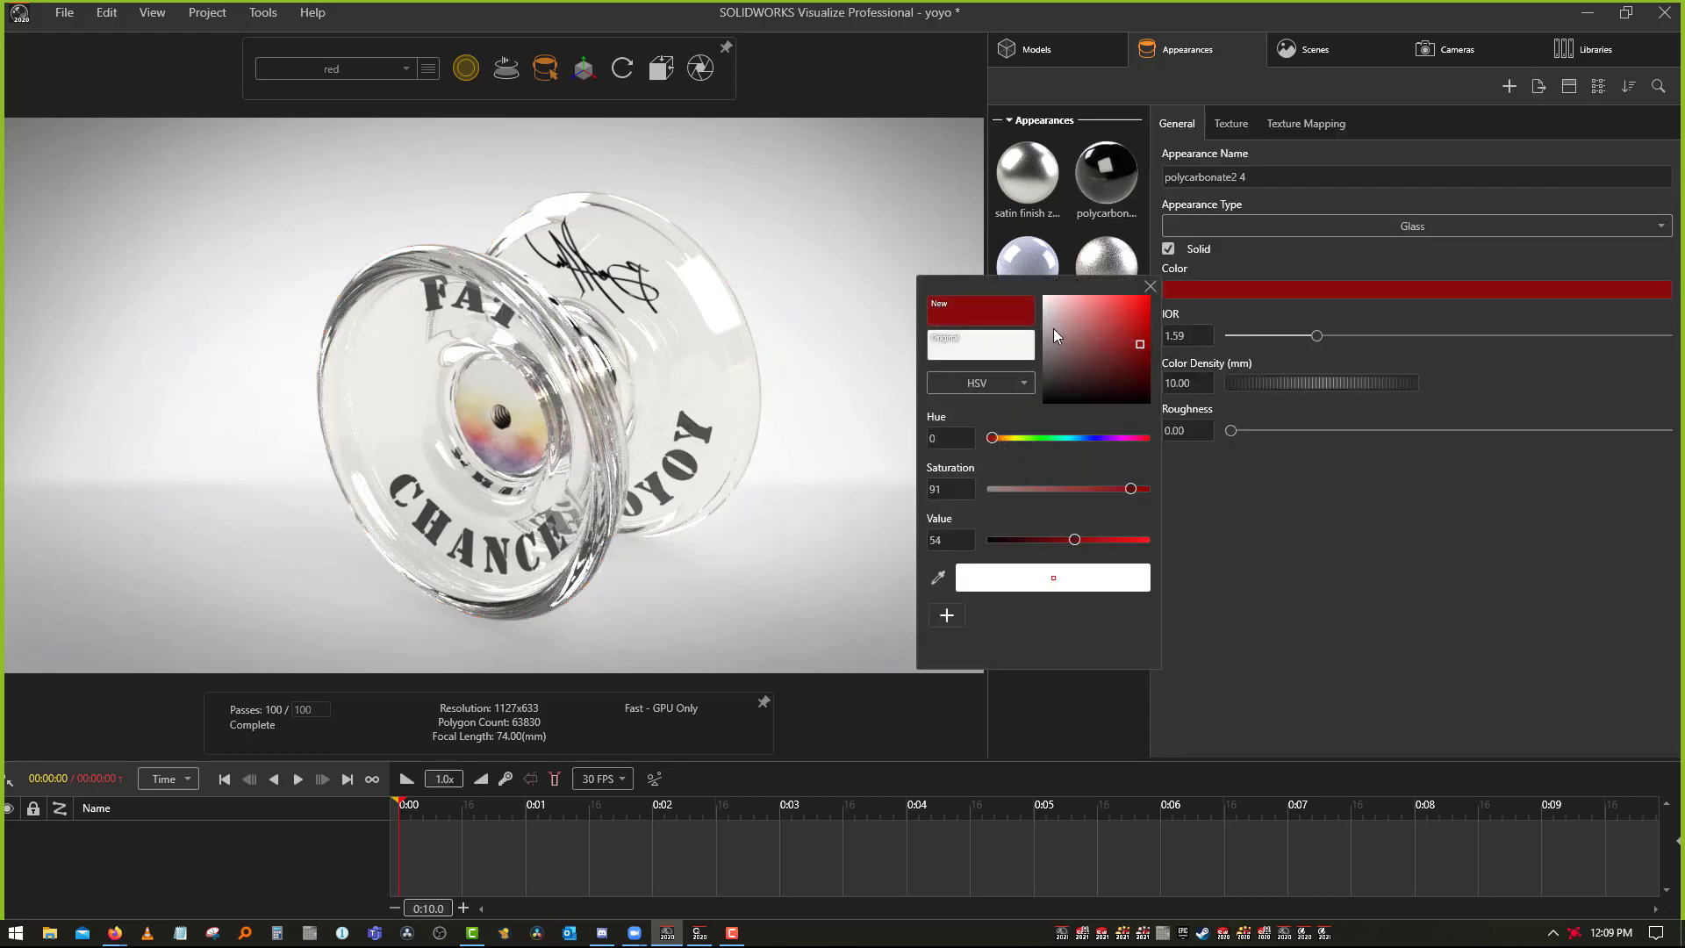
left_click(853, 224)
left_click_drag(1105, 561, 691, 378)
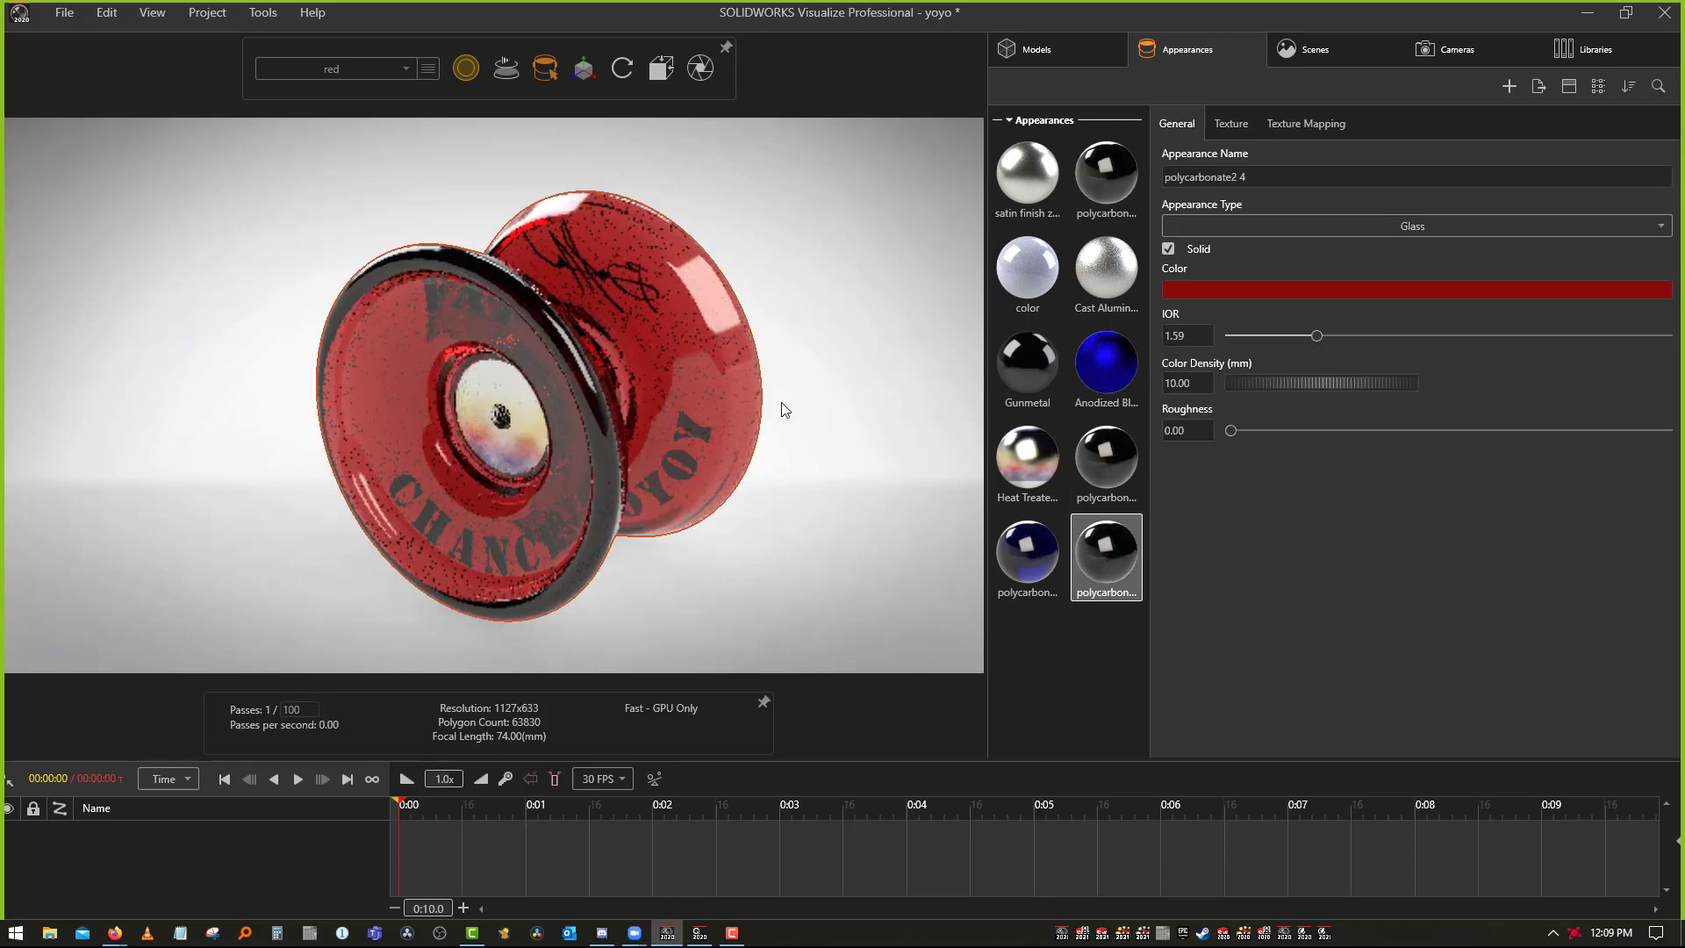
left_click(784, 409)
Review the yo-yo in the Base Configuration and the red, blue and green configurations, ending on green
left_click(326, 72)
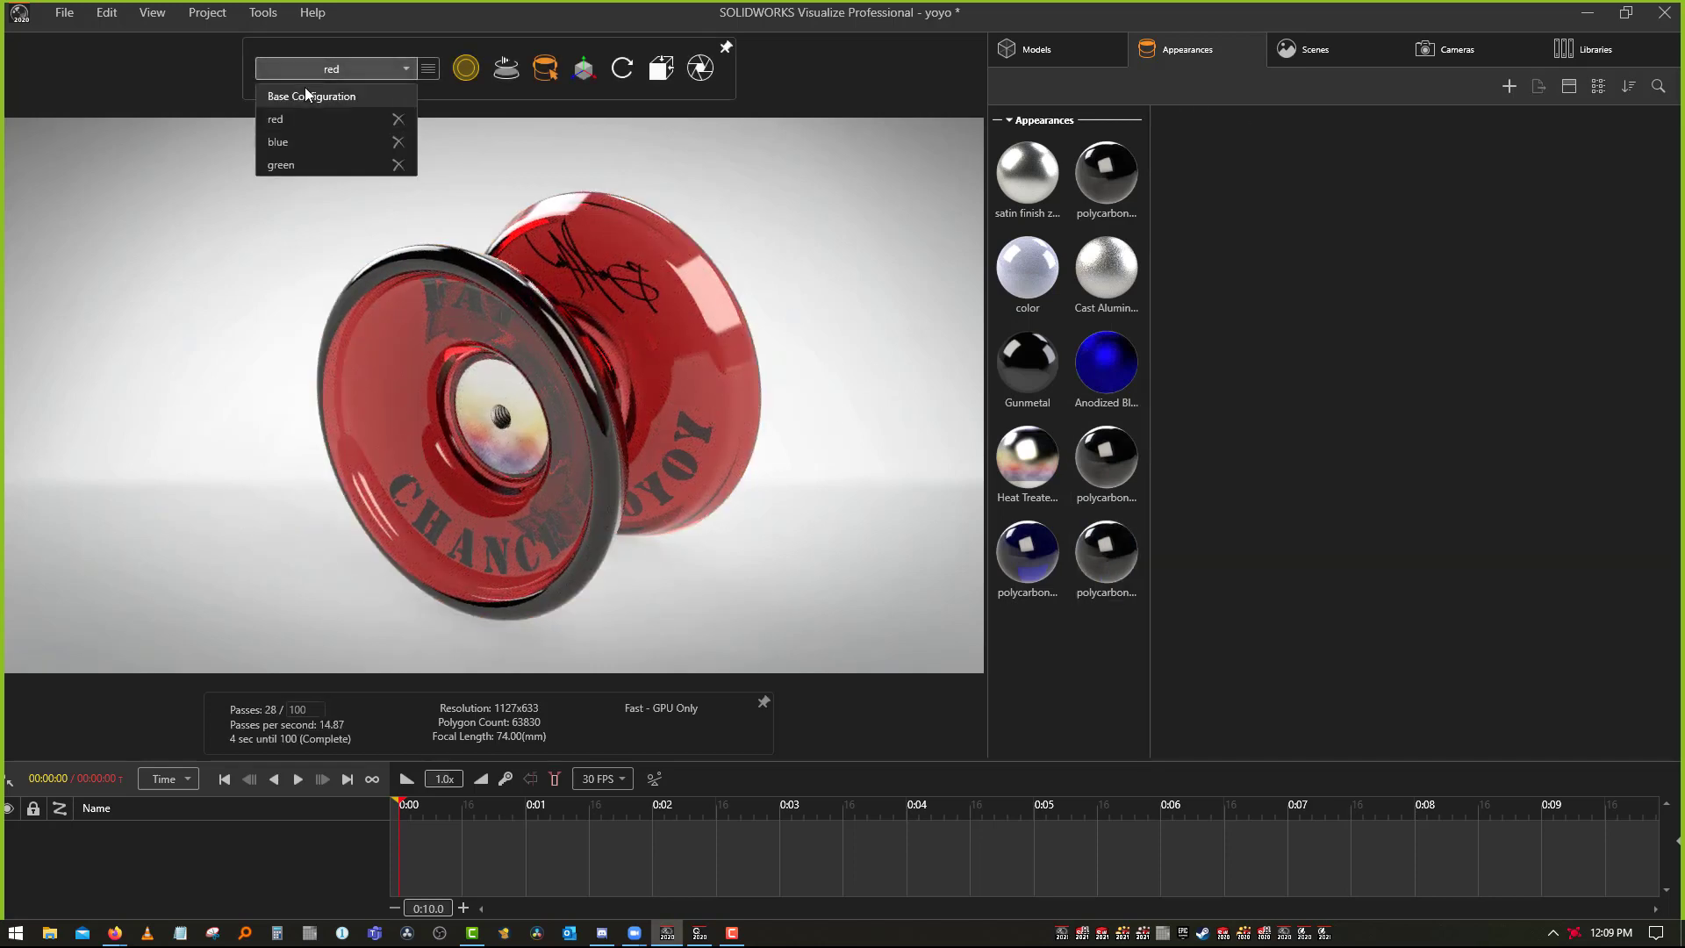
left_click(304, 91)
left_click(309, 65)
left_click(296, 115)
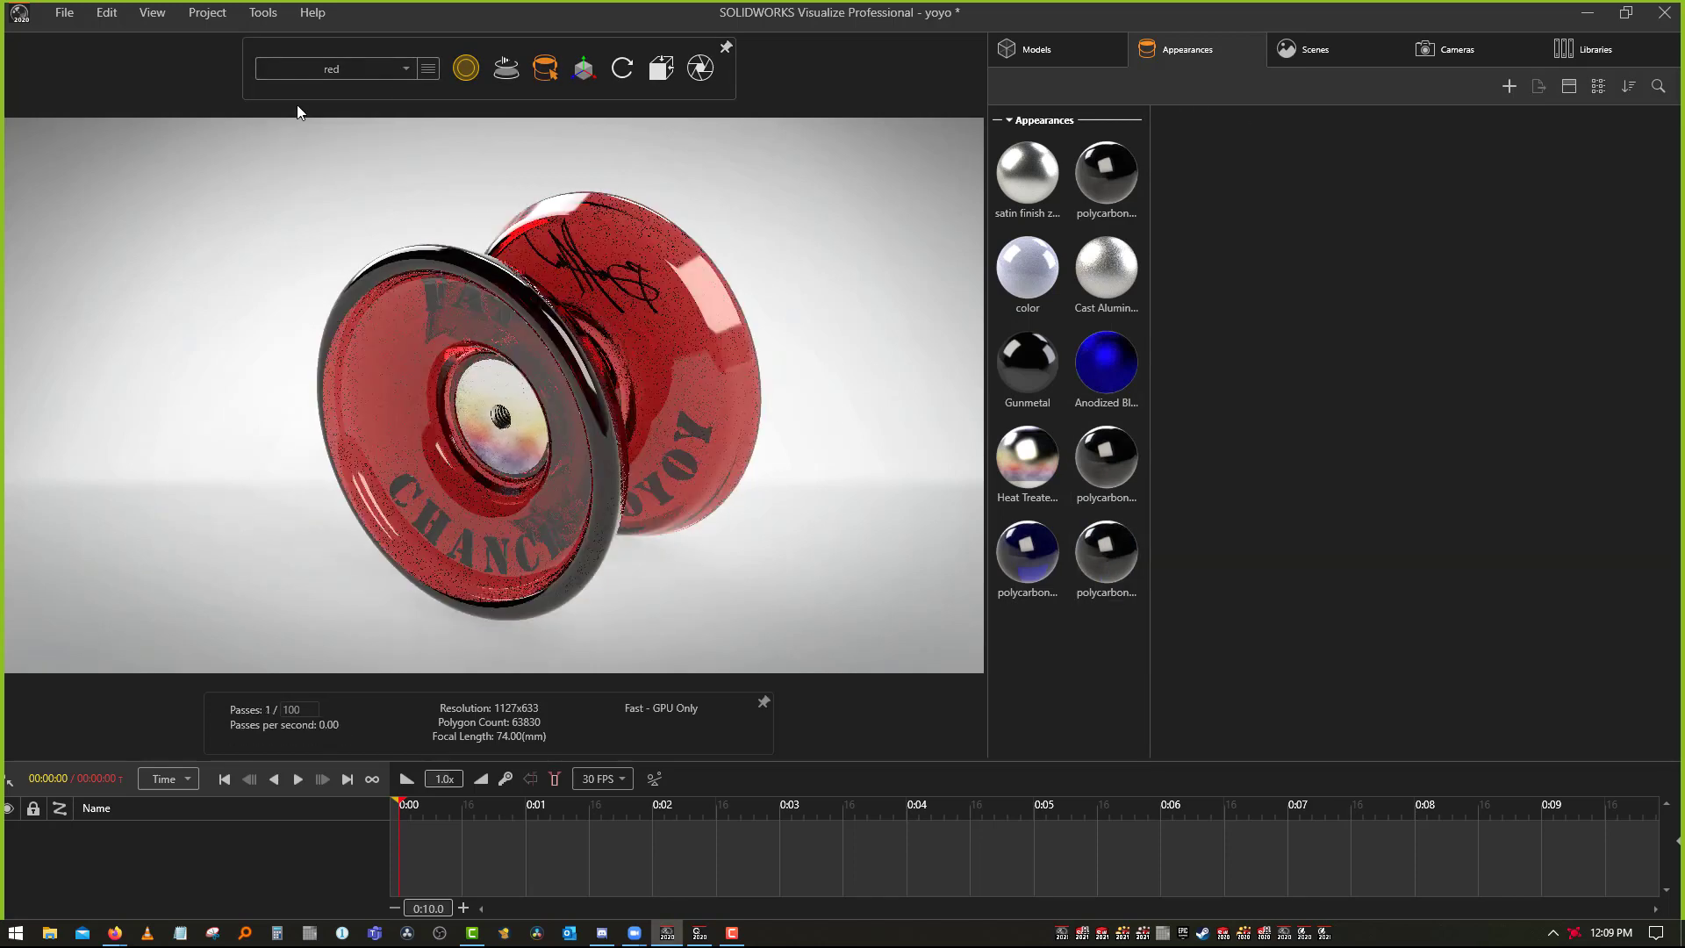
left_click(308, 72)
left_click(298, 141)
left_click(310, 76)
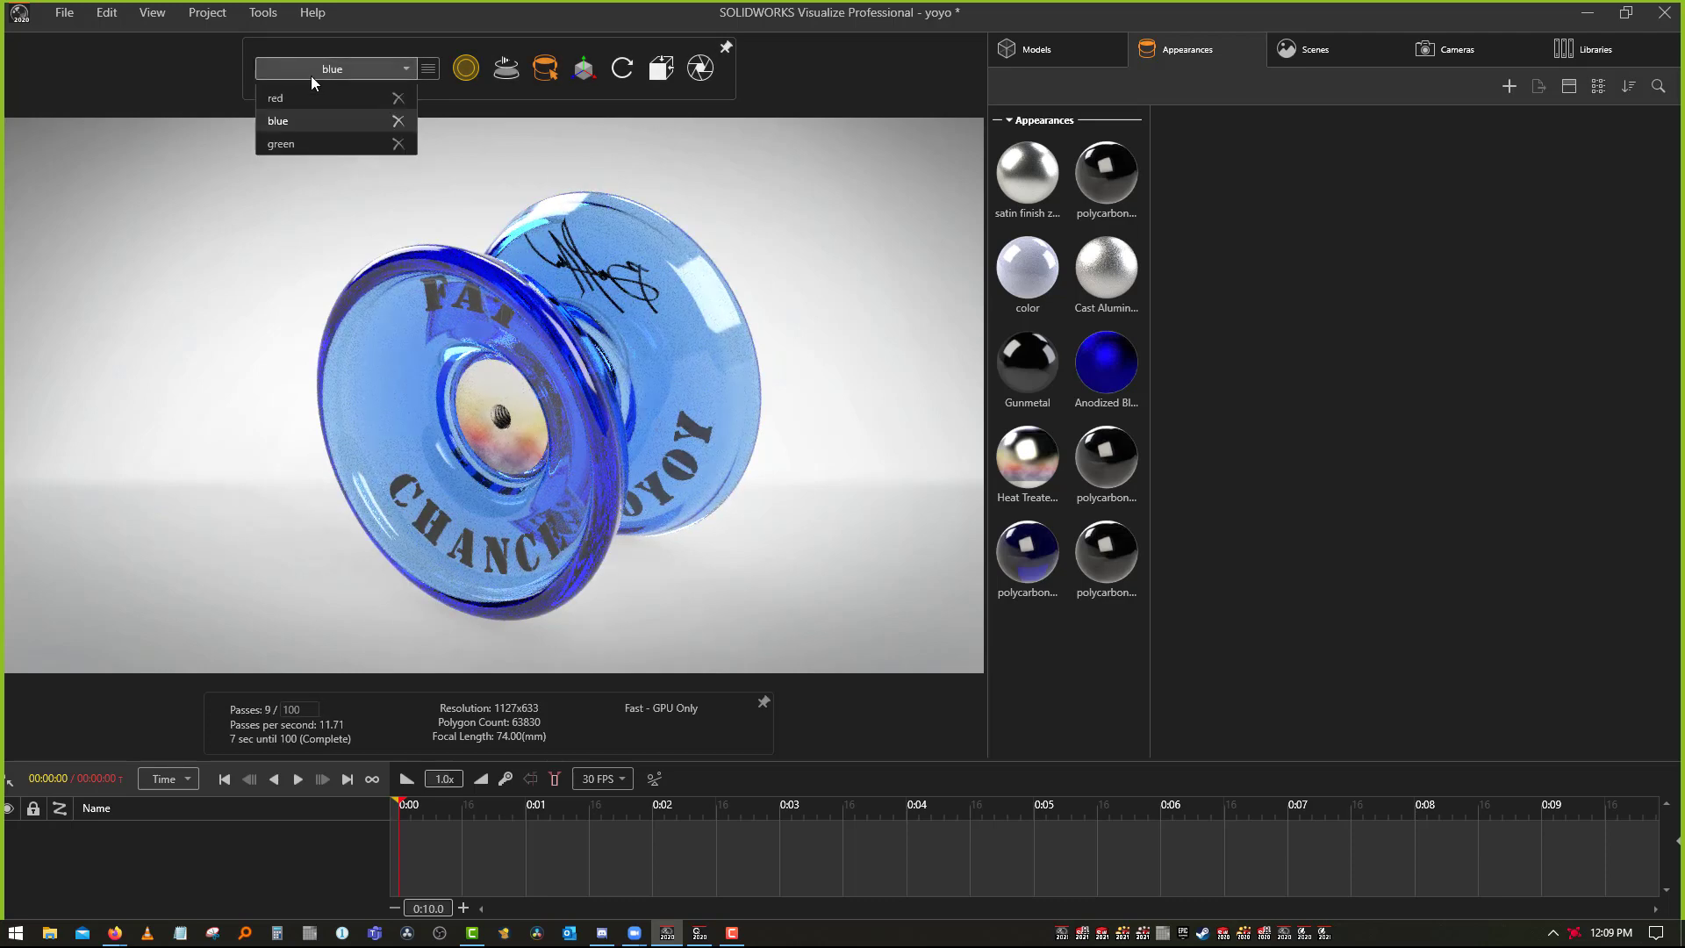
left_click(285, 163)
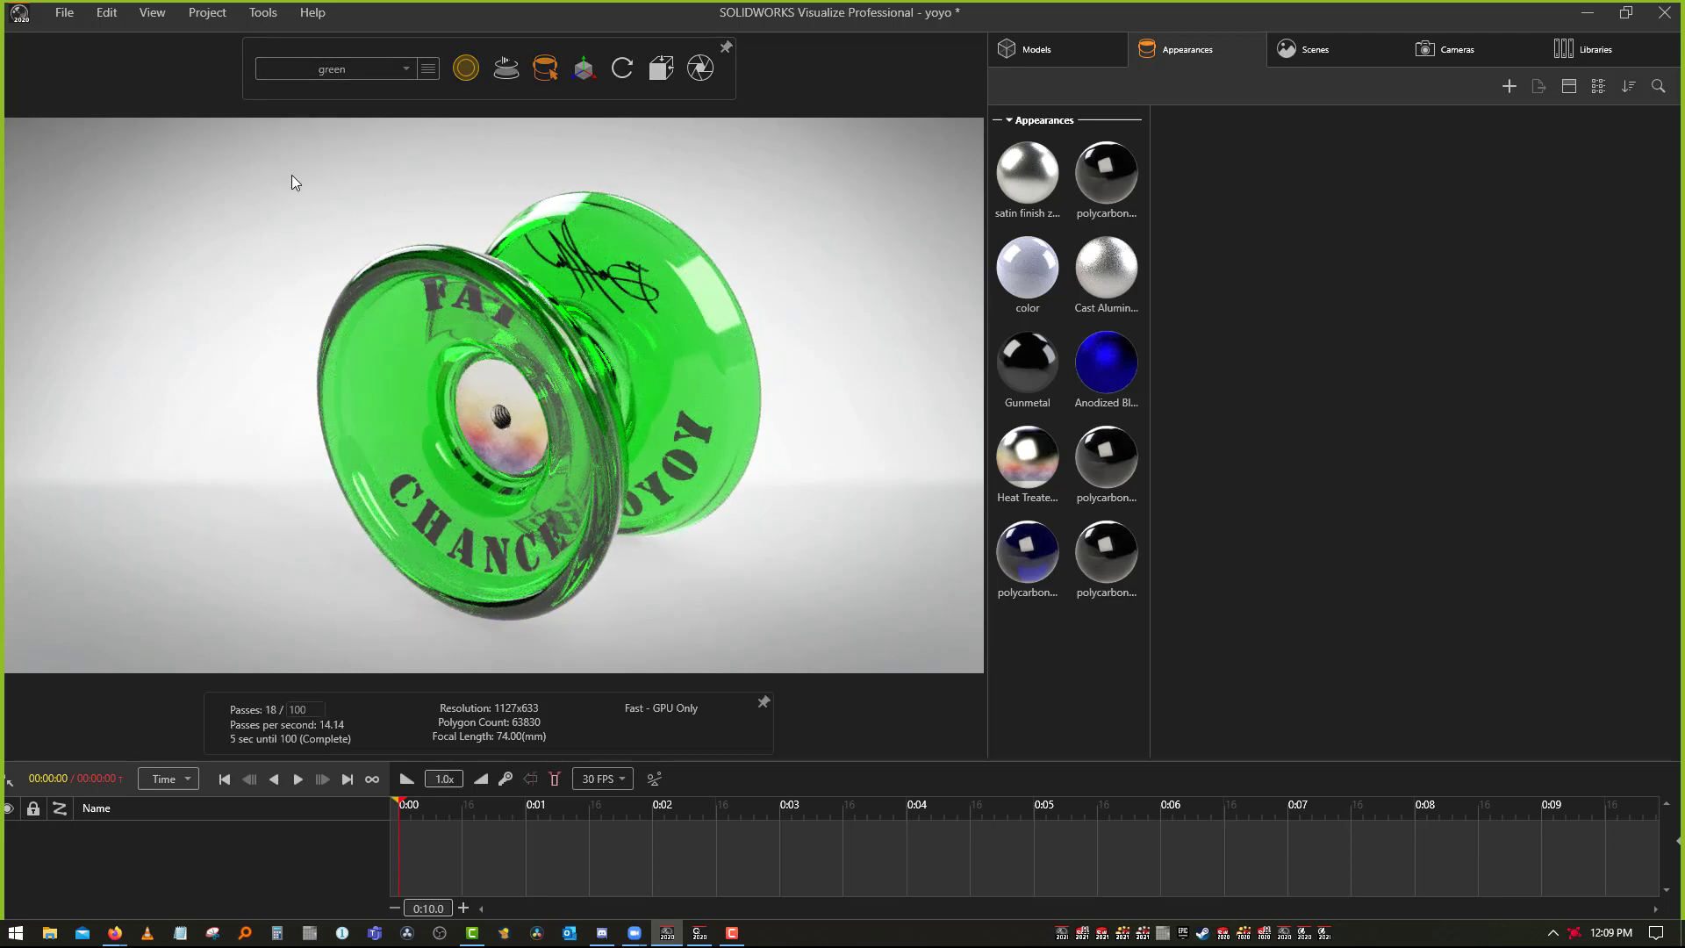
Open the output settings for the yoyo JPEG render at 1280 x 720 pixels and send the green configuration to the render queue
left_click(699, 68)
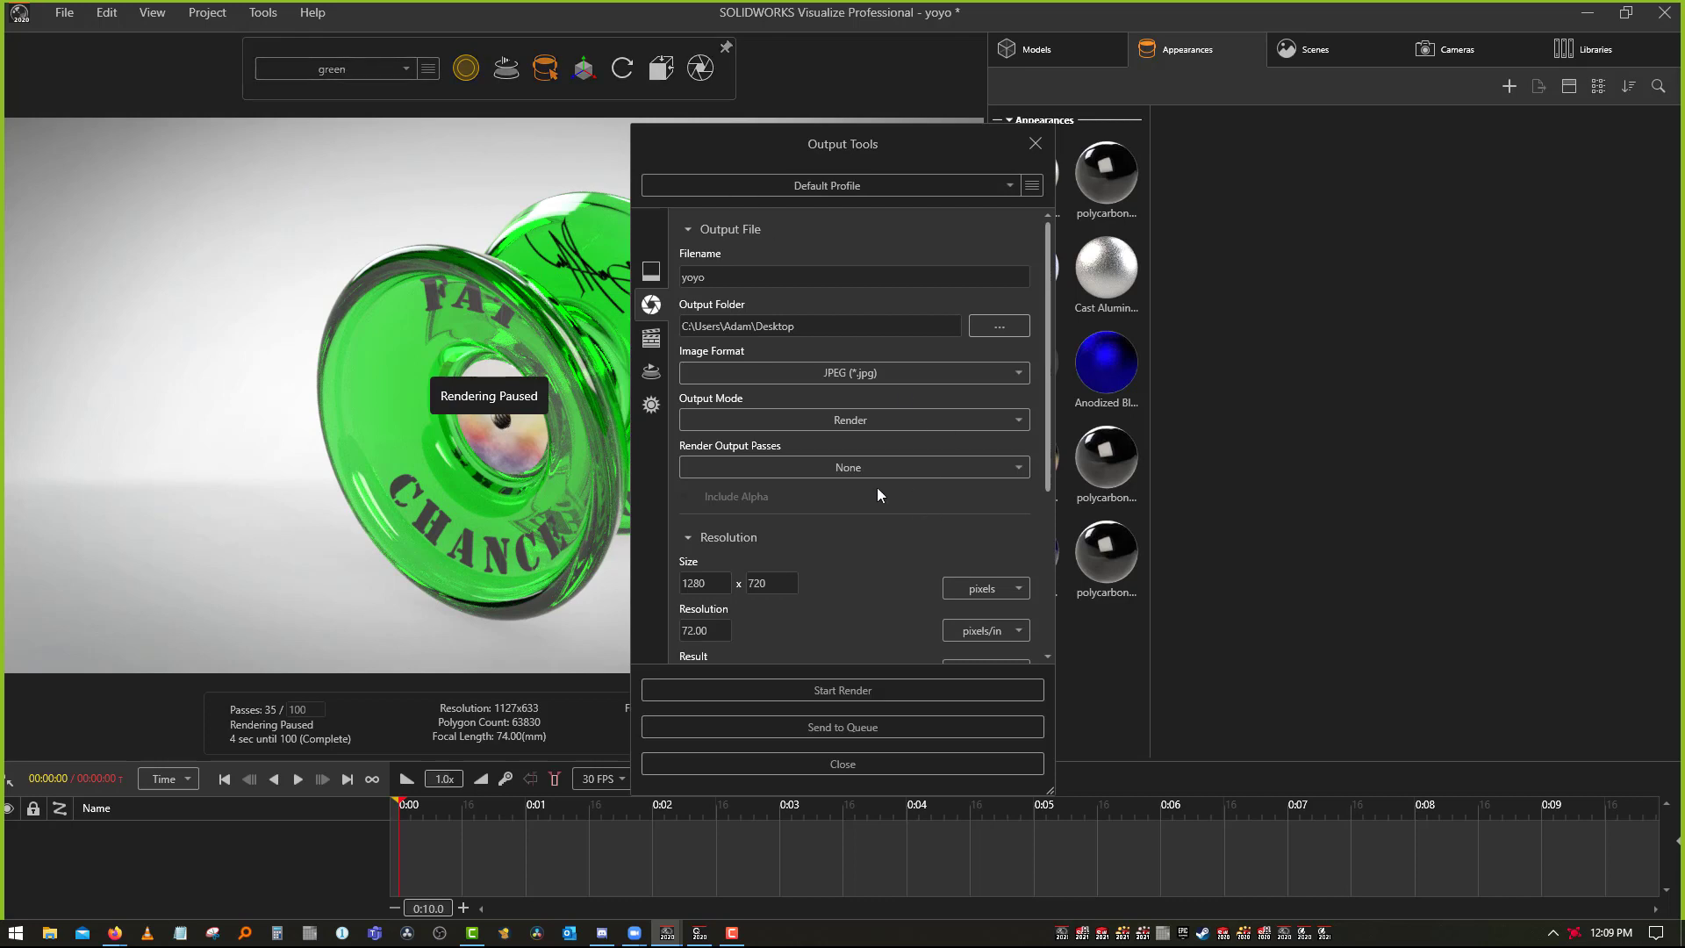
left_click(829, 691)
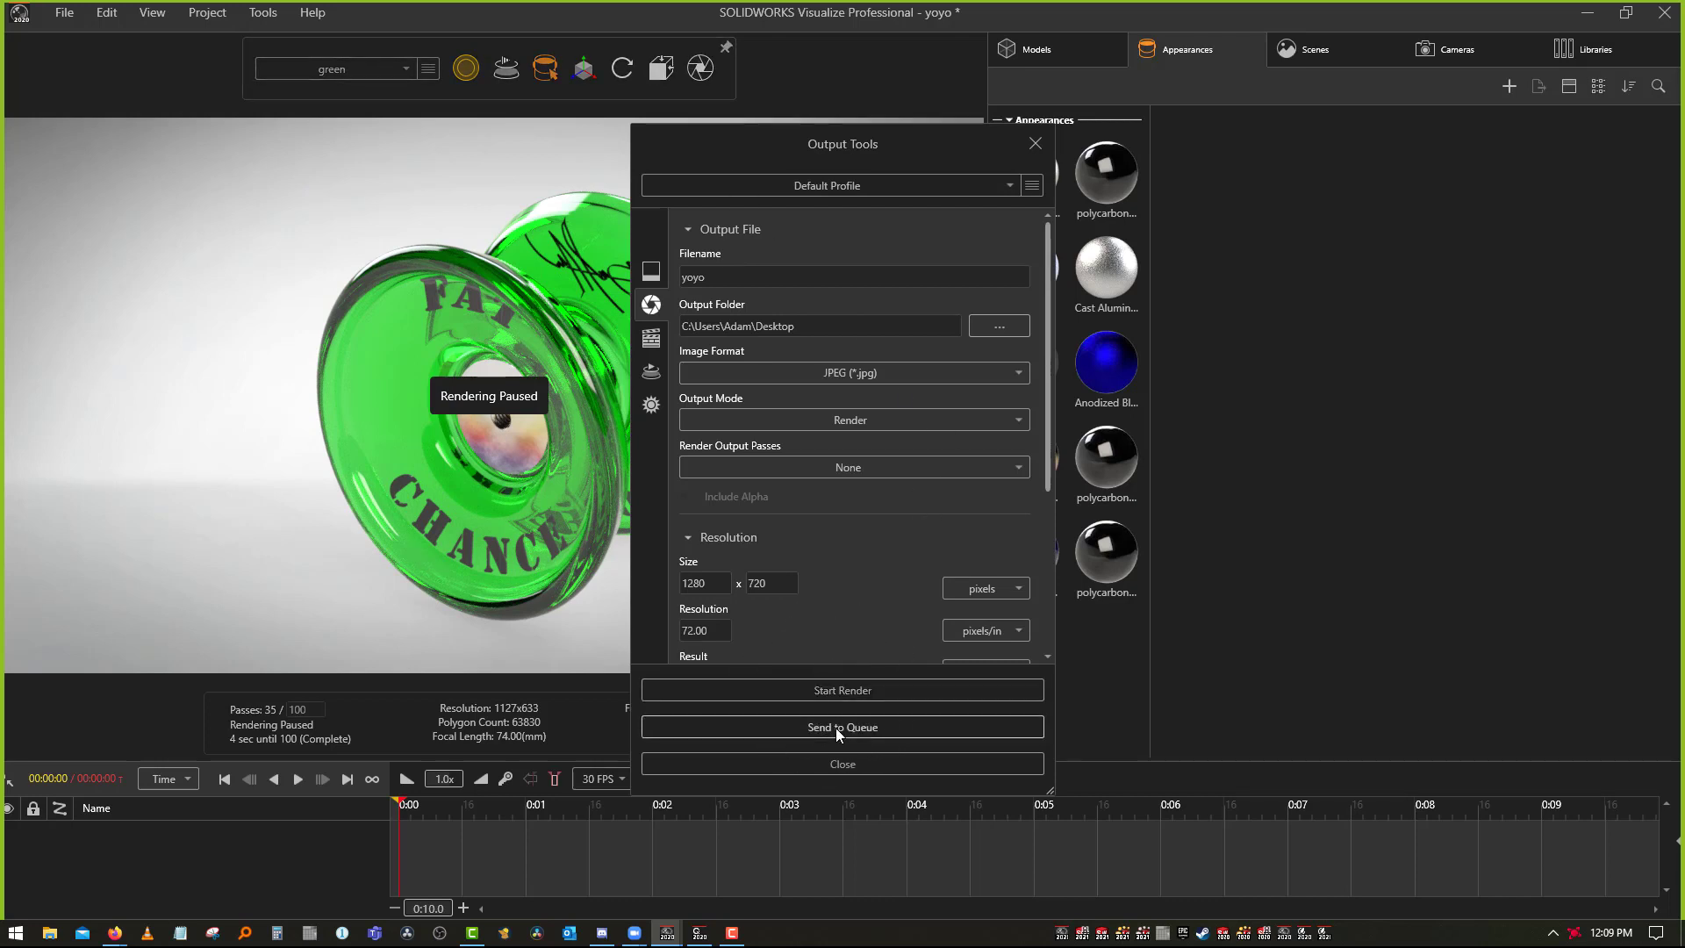
left_click(835, 729)
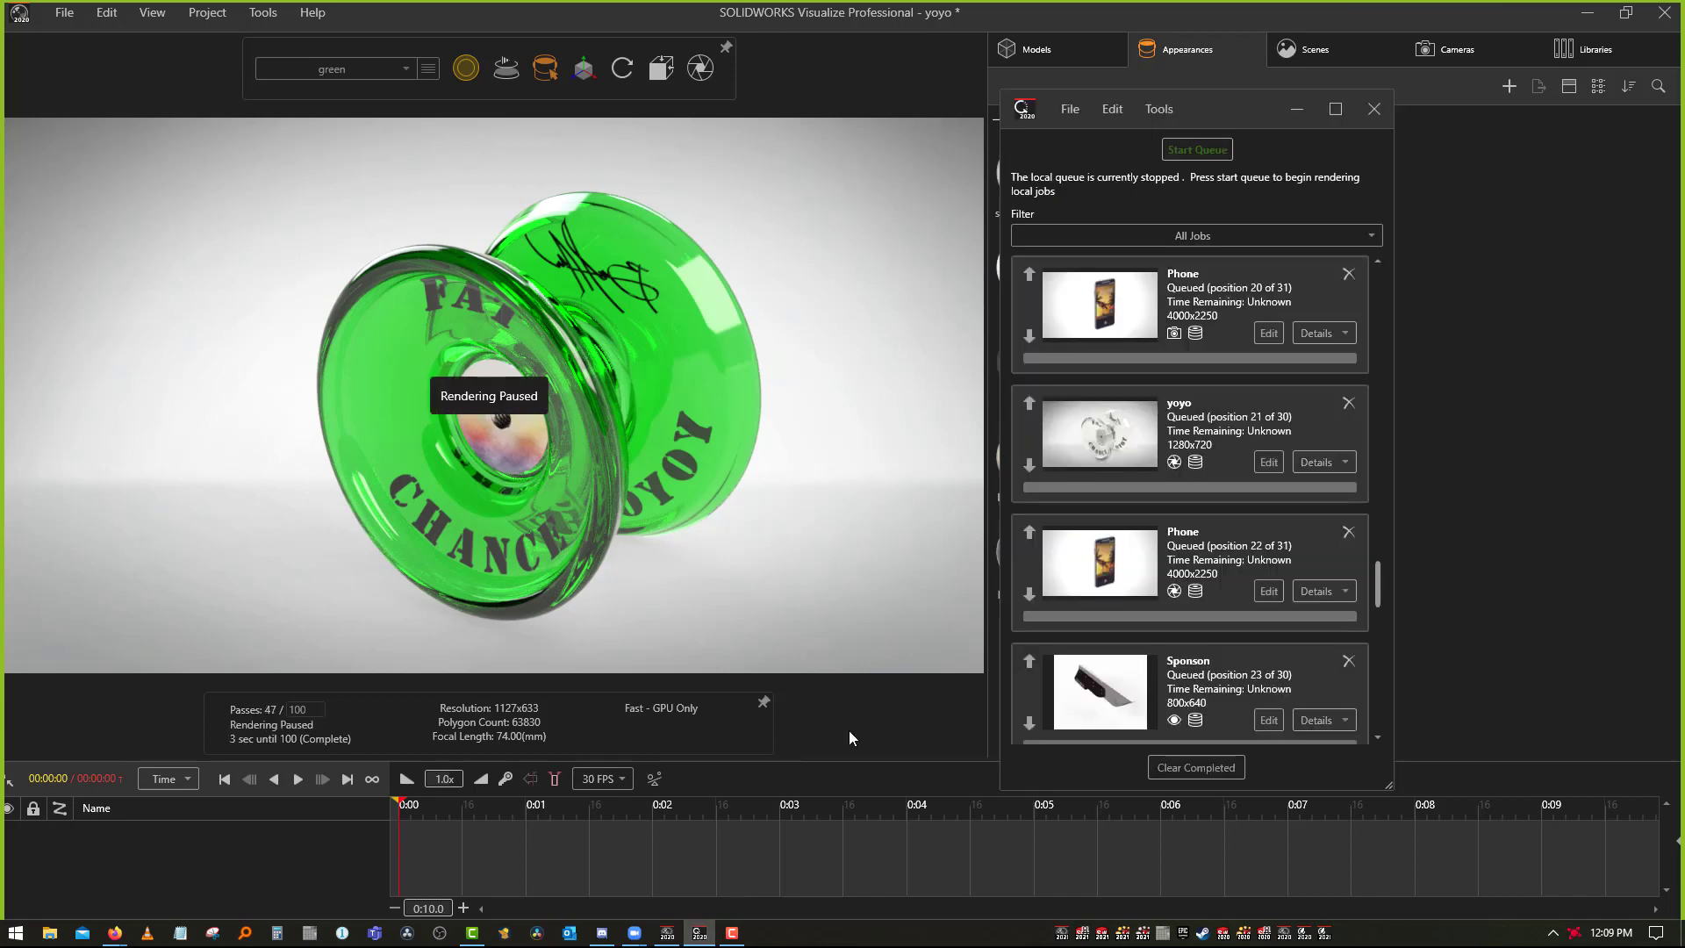
Review the queued jobs through to the yoyo renders at the end of the render queue
scroll(1161, 463, "up", 3)
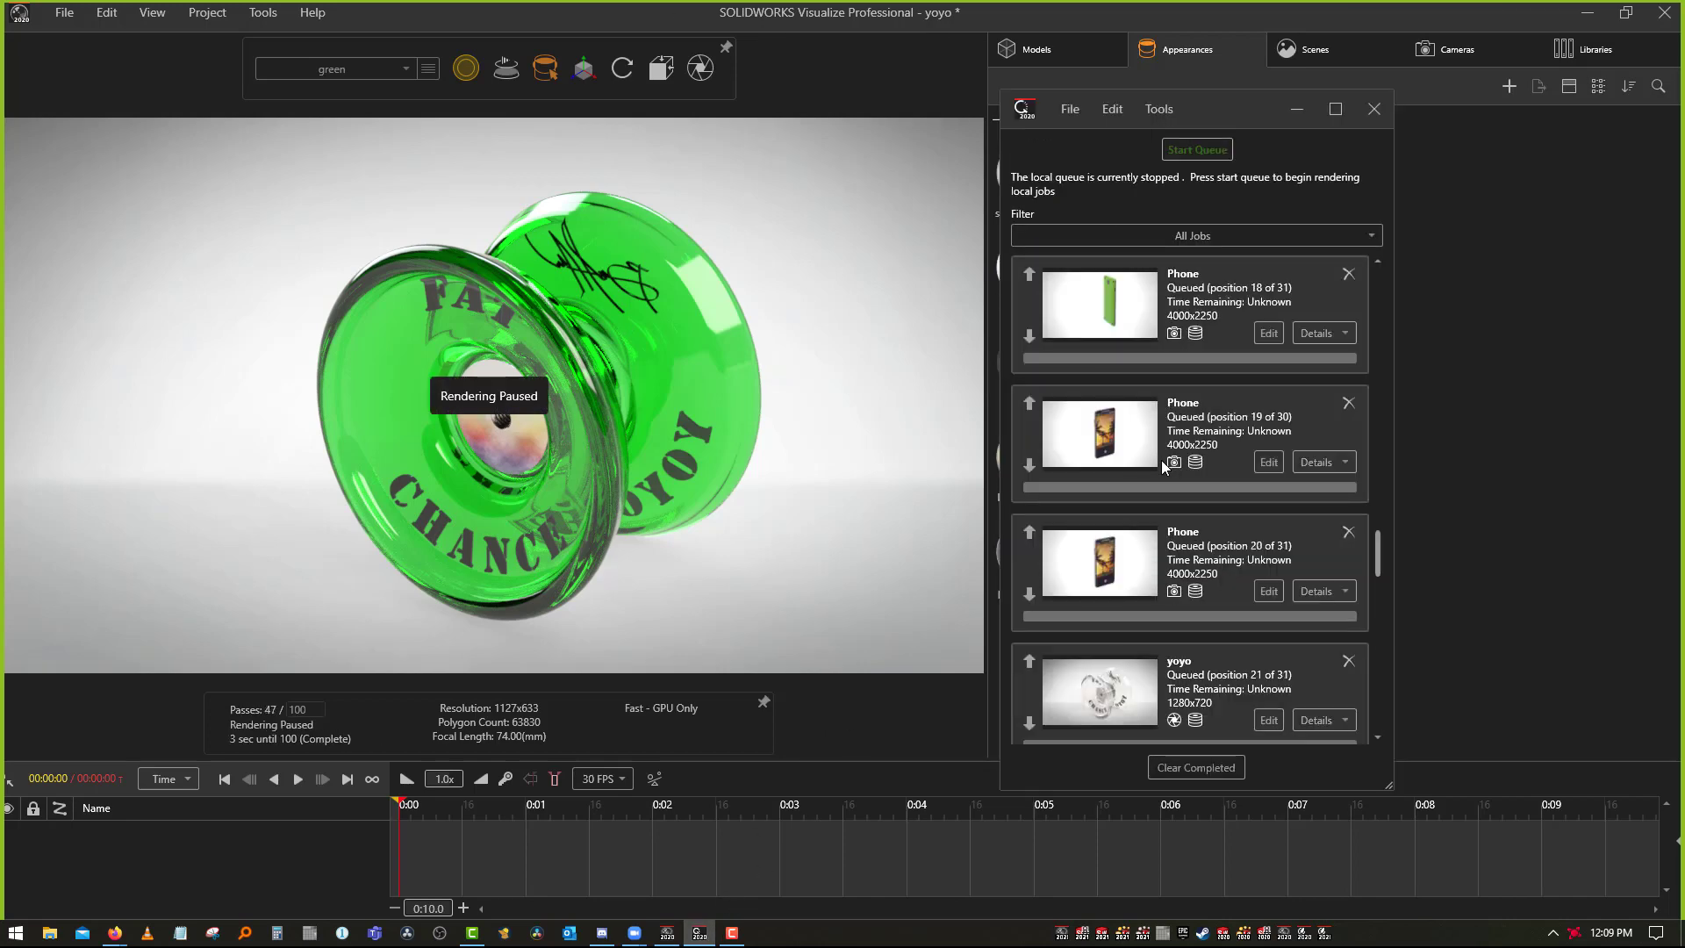
scroll(1160, 460, "down", 10)
left_click_drag(1376, 704, 1362, 662)
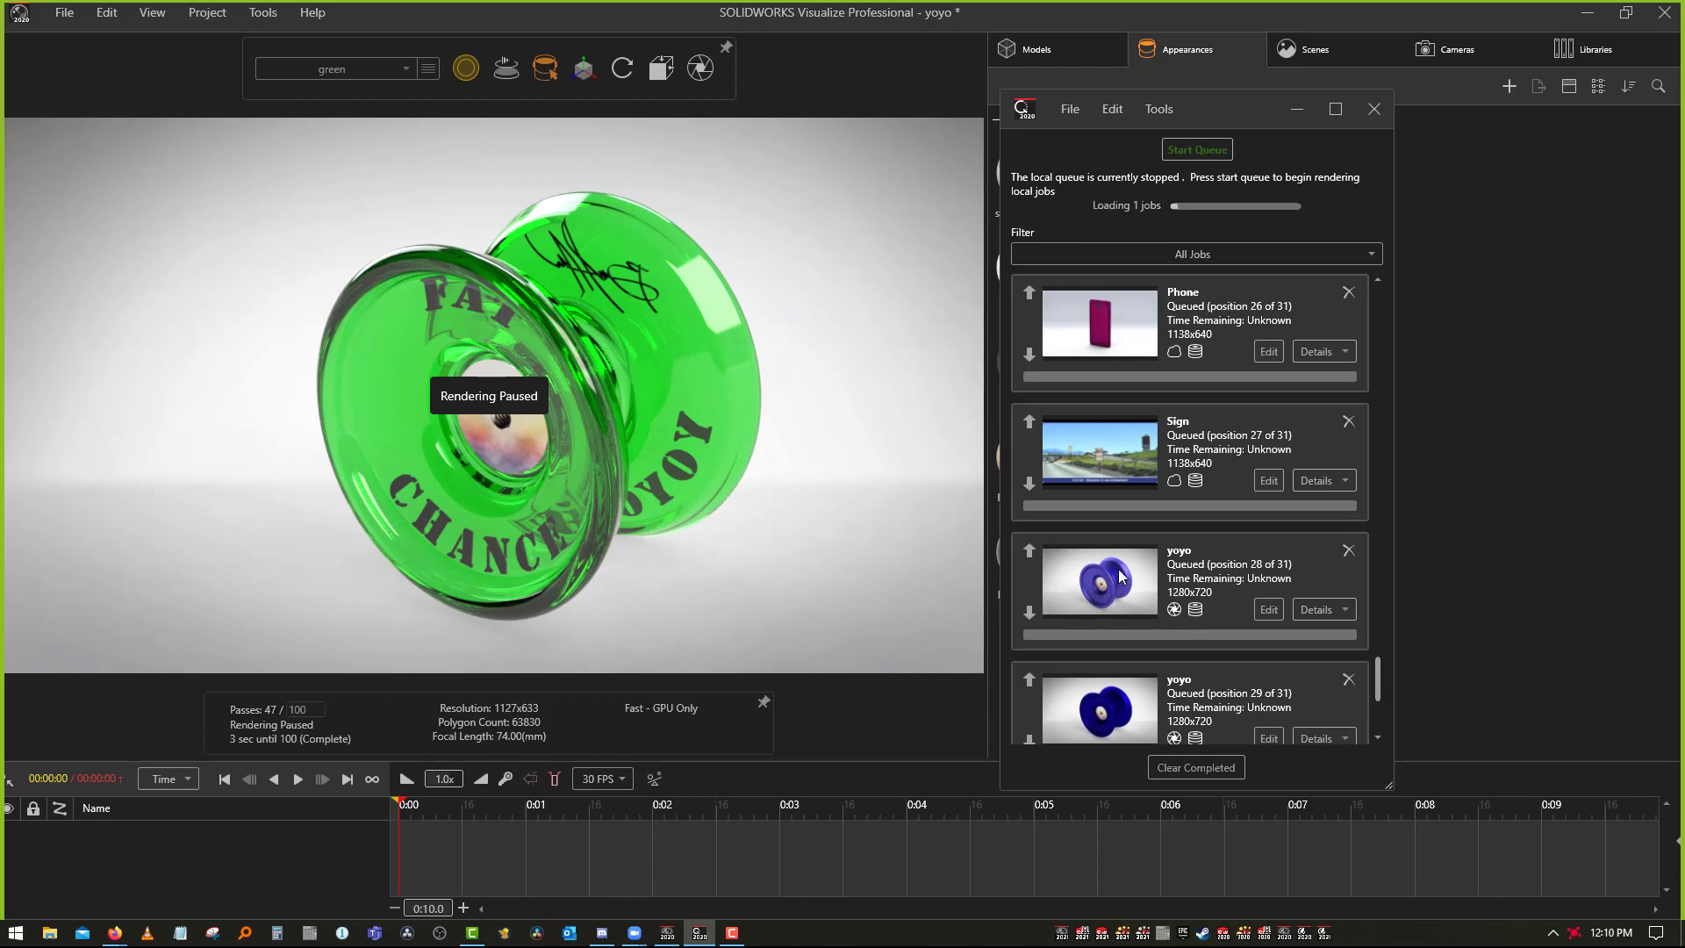
scroll(1119, 579, "down", 3)
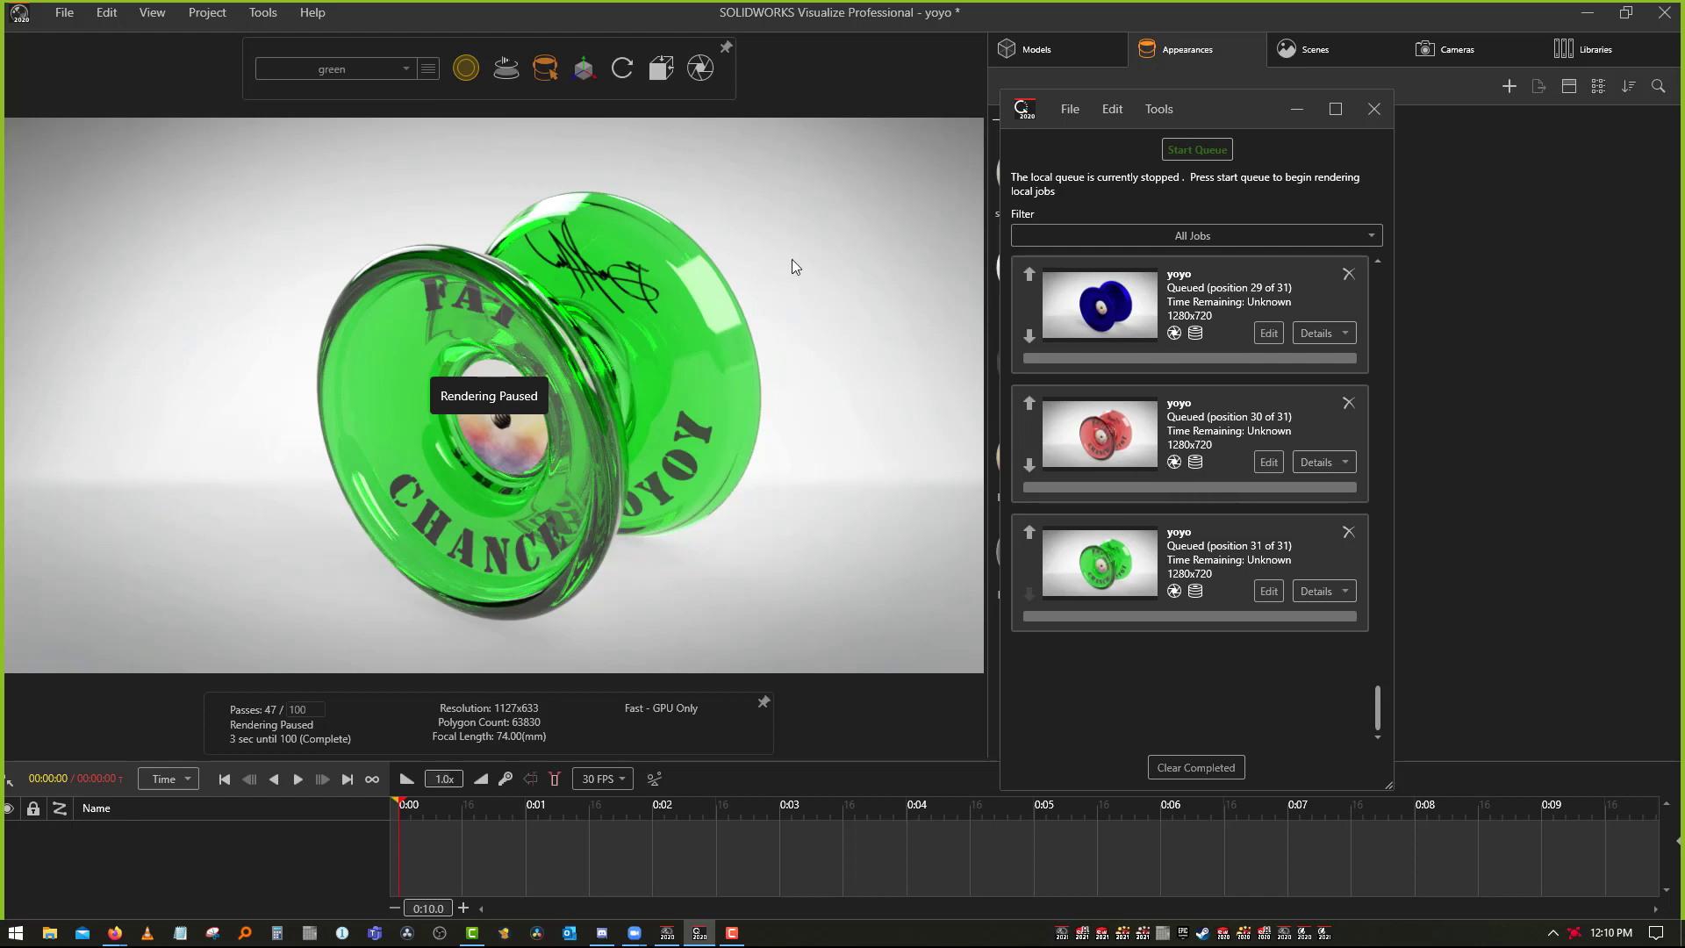
Send the yoyo project to the render queue with output mode All Configurations and check its job in the queue
left_click(818, 258)
left_click(695, 65)
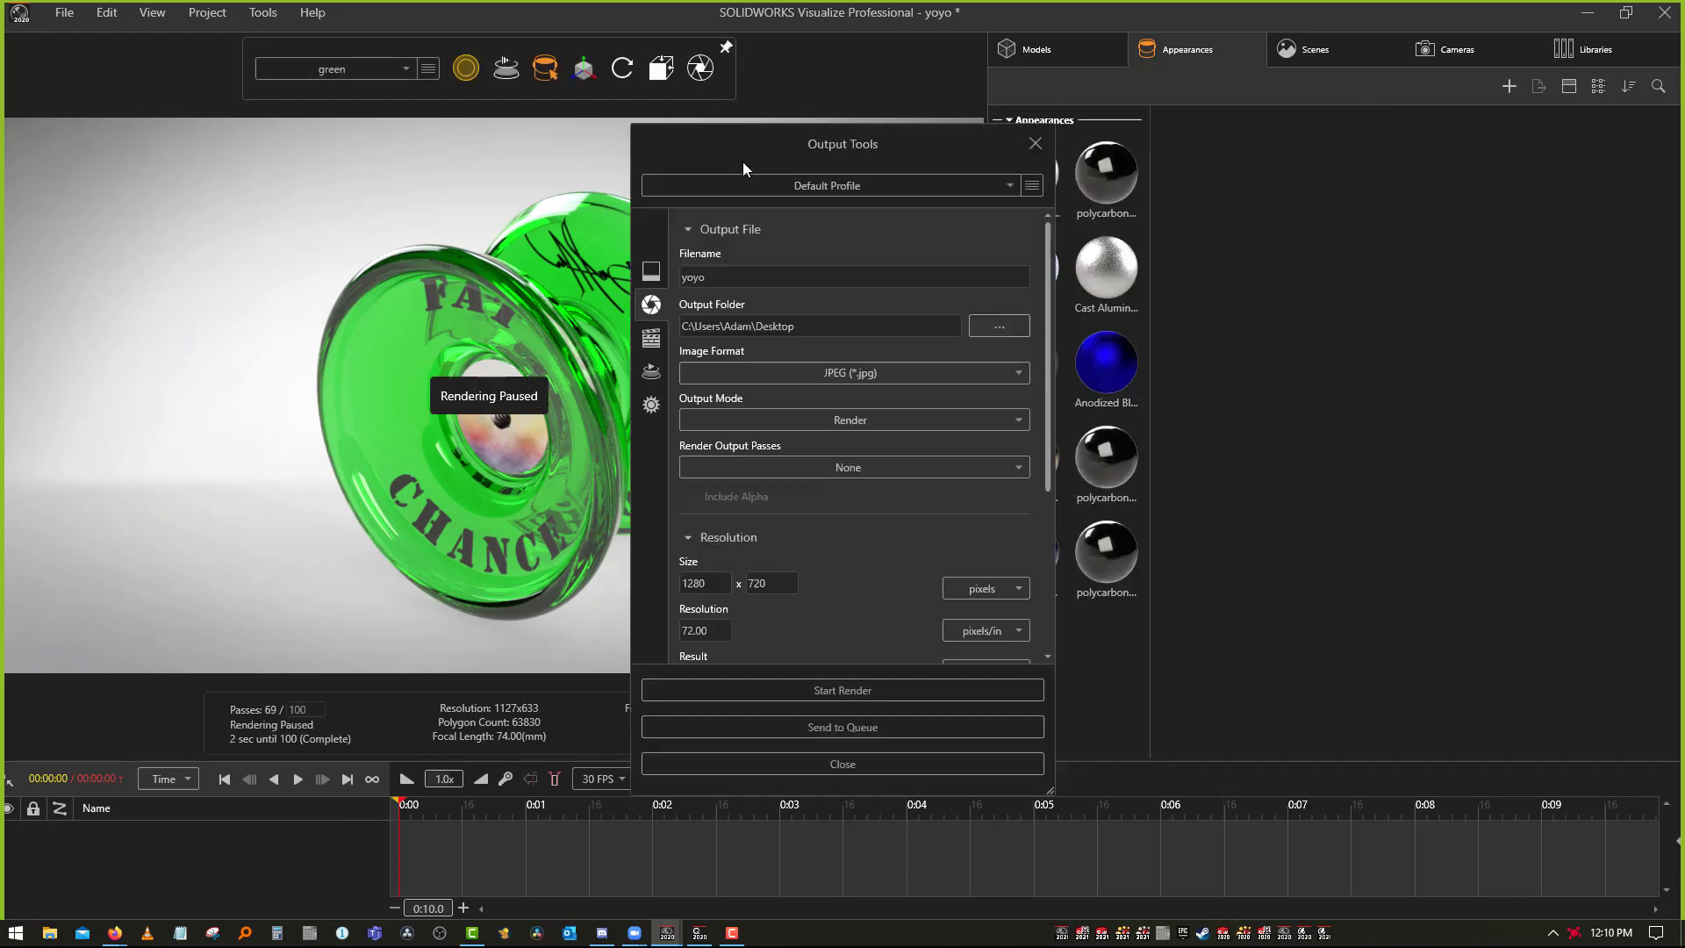
left_click(814, 465)
left_click(813, 421)
left_click(812, 420)
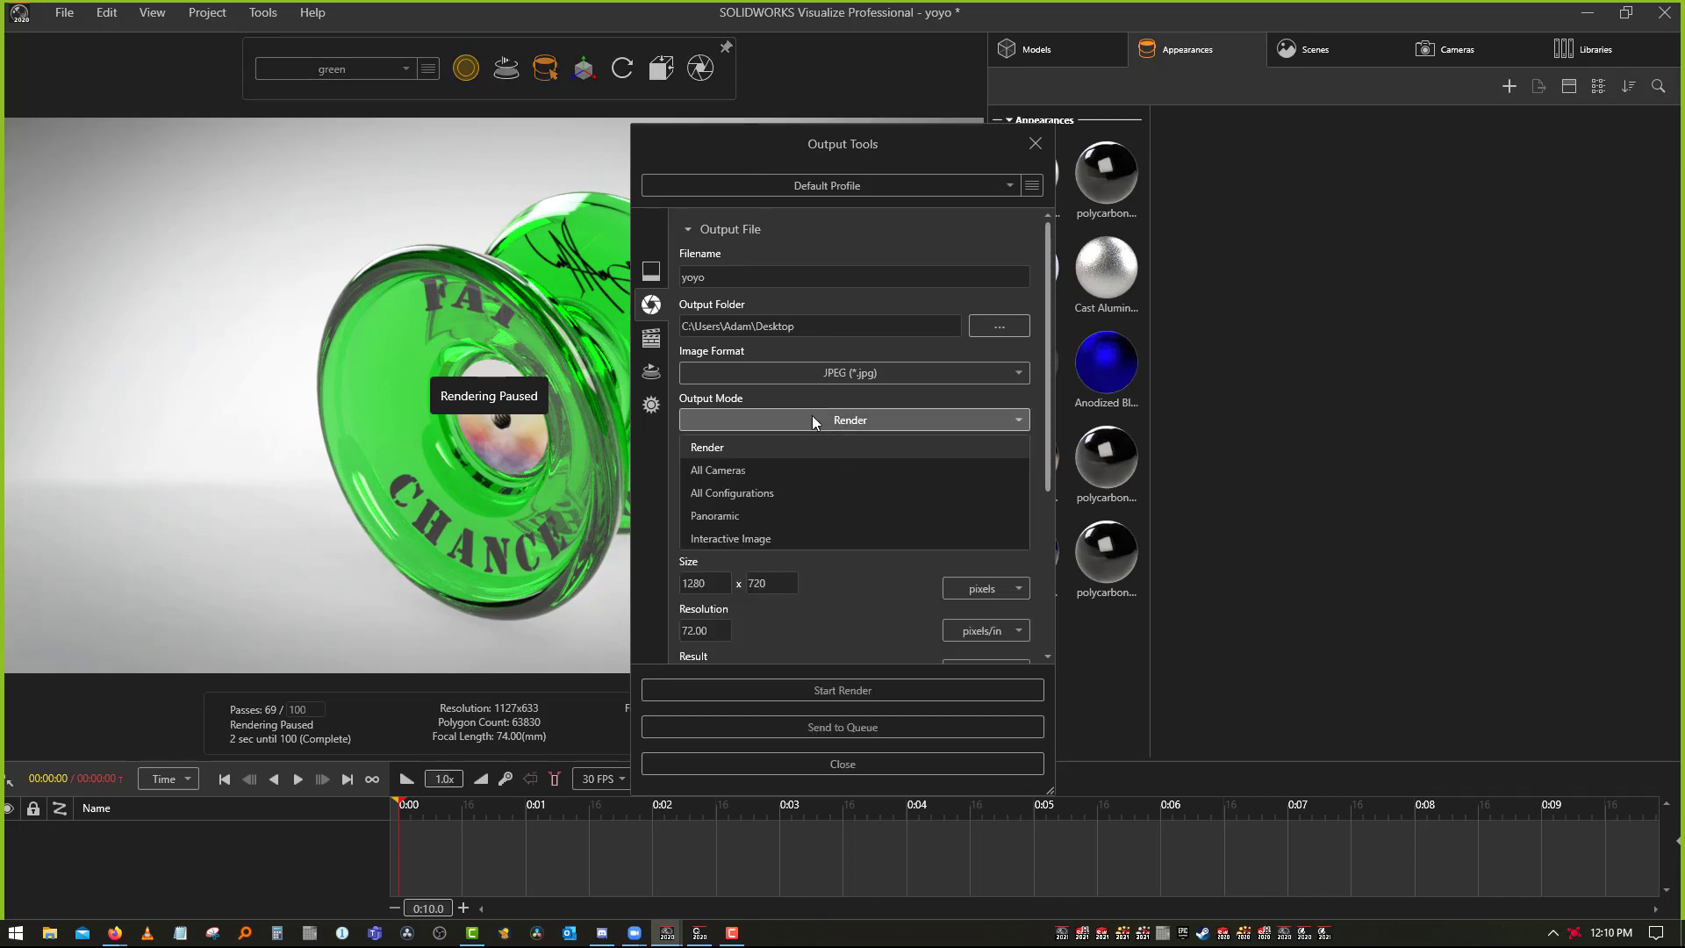
left_click(763, 493)
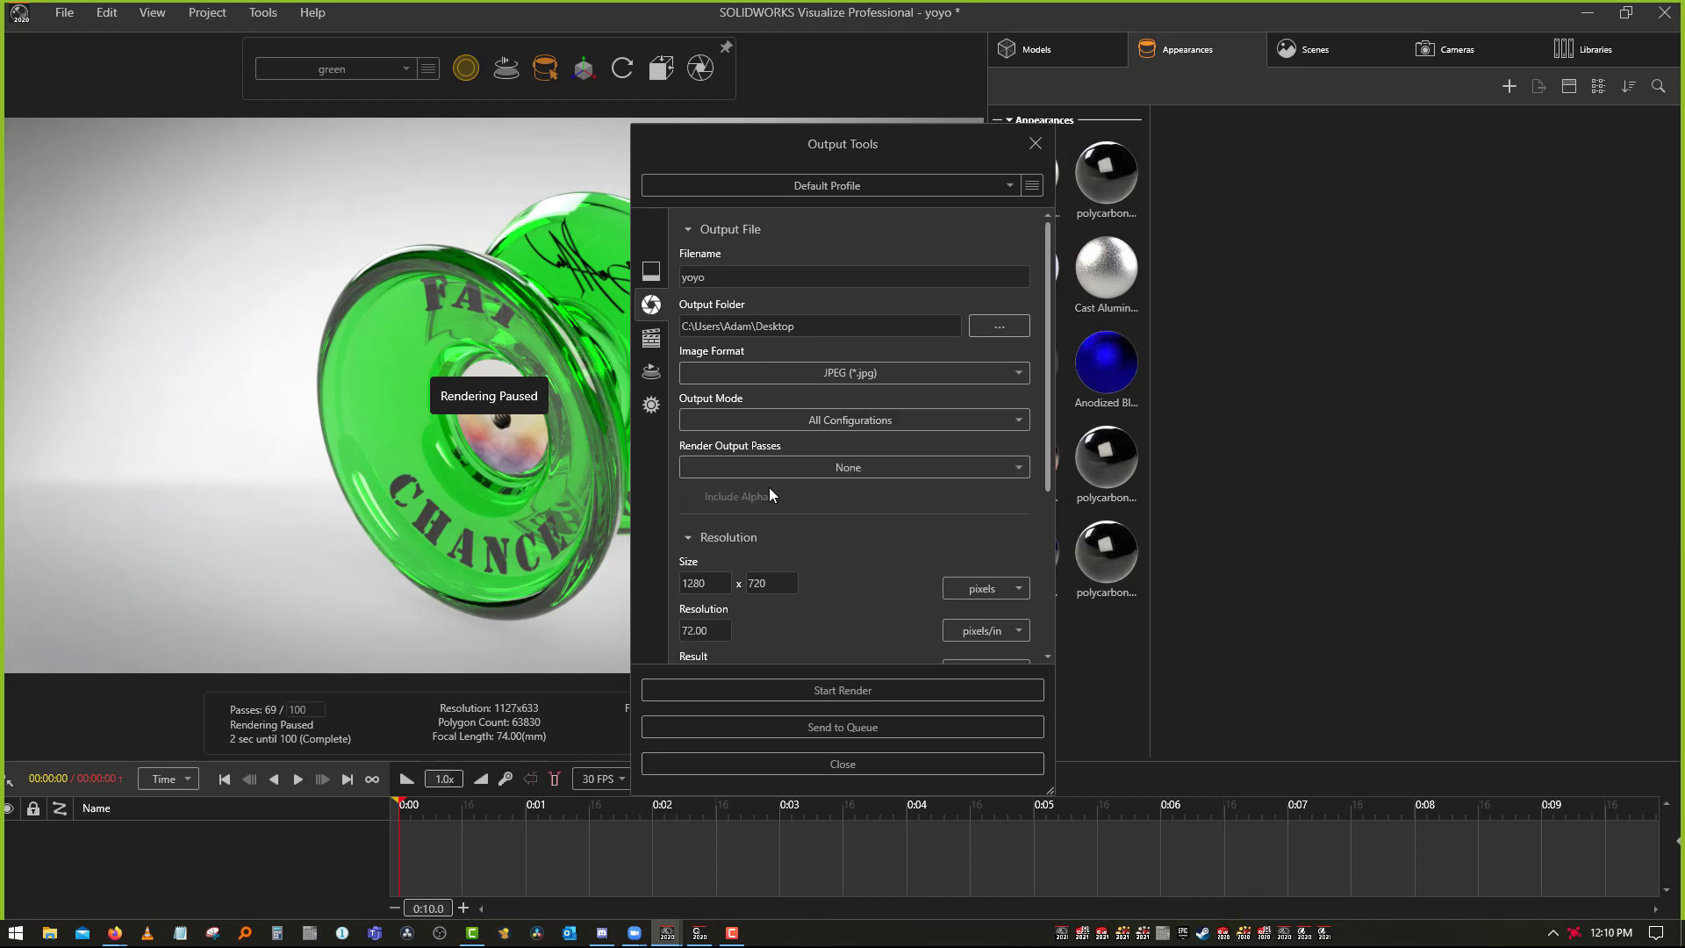
left_click(844, 726)
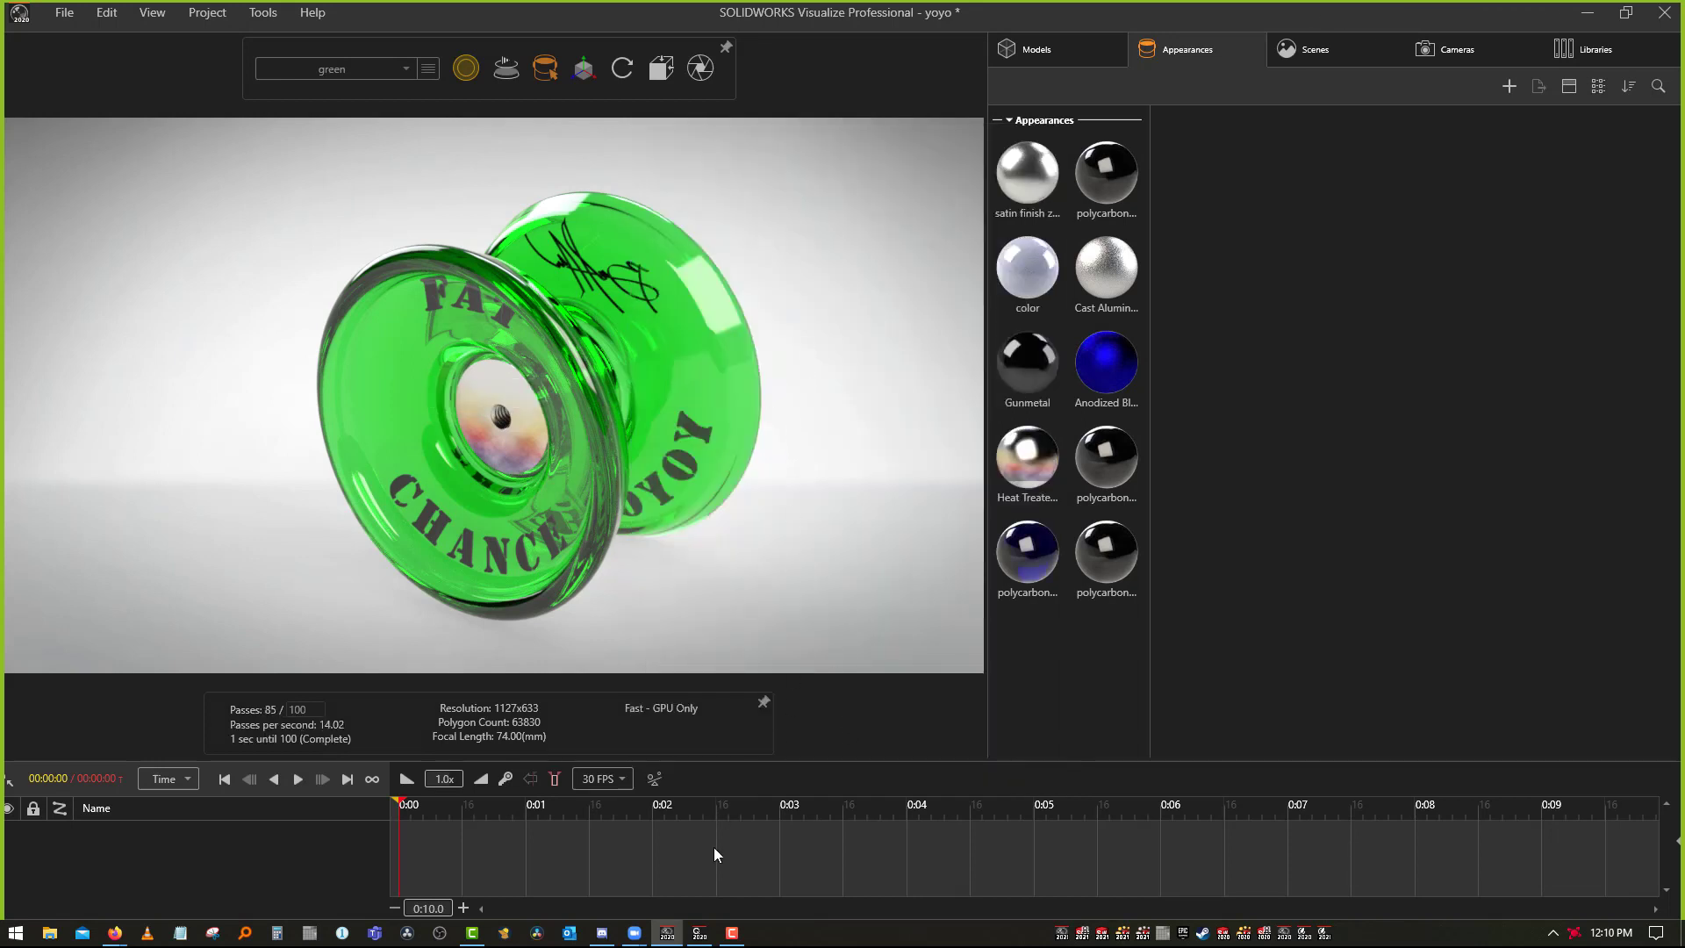
left_click(700, 923)
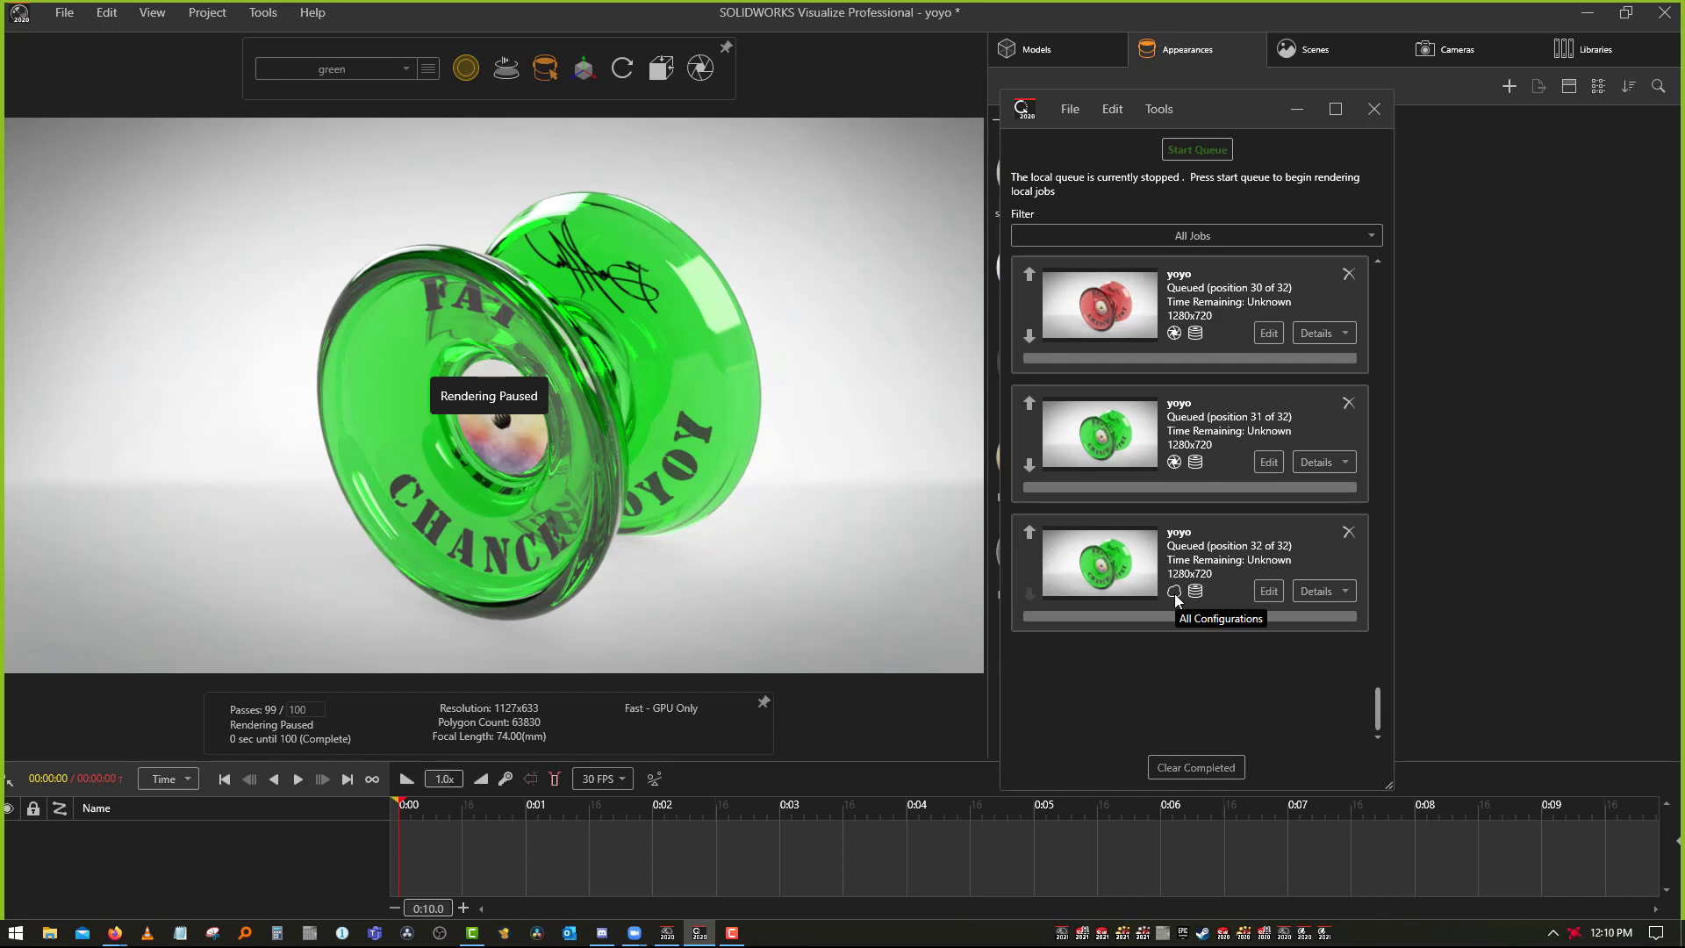
Change the output mode to Panoramic and send the yoyo render to the queue
left_click(906, 433)
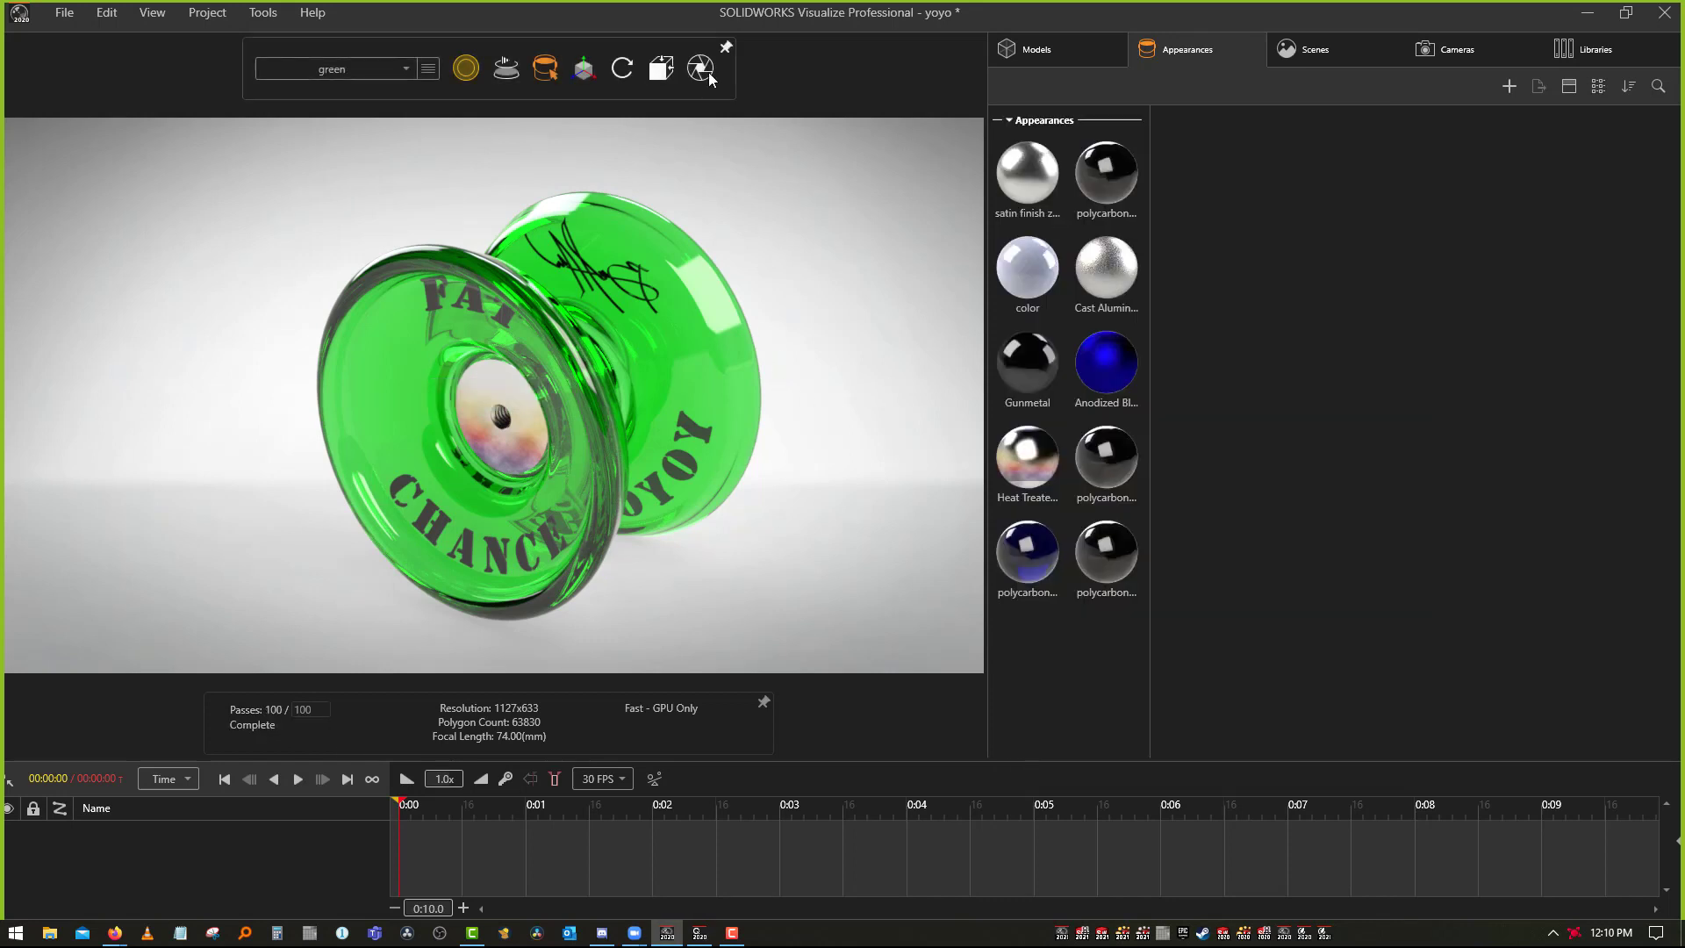
left_click(699, 68)
left_click(792, 422)
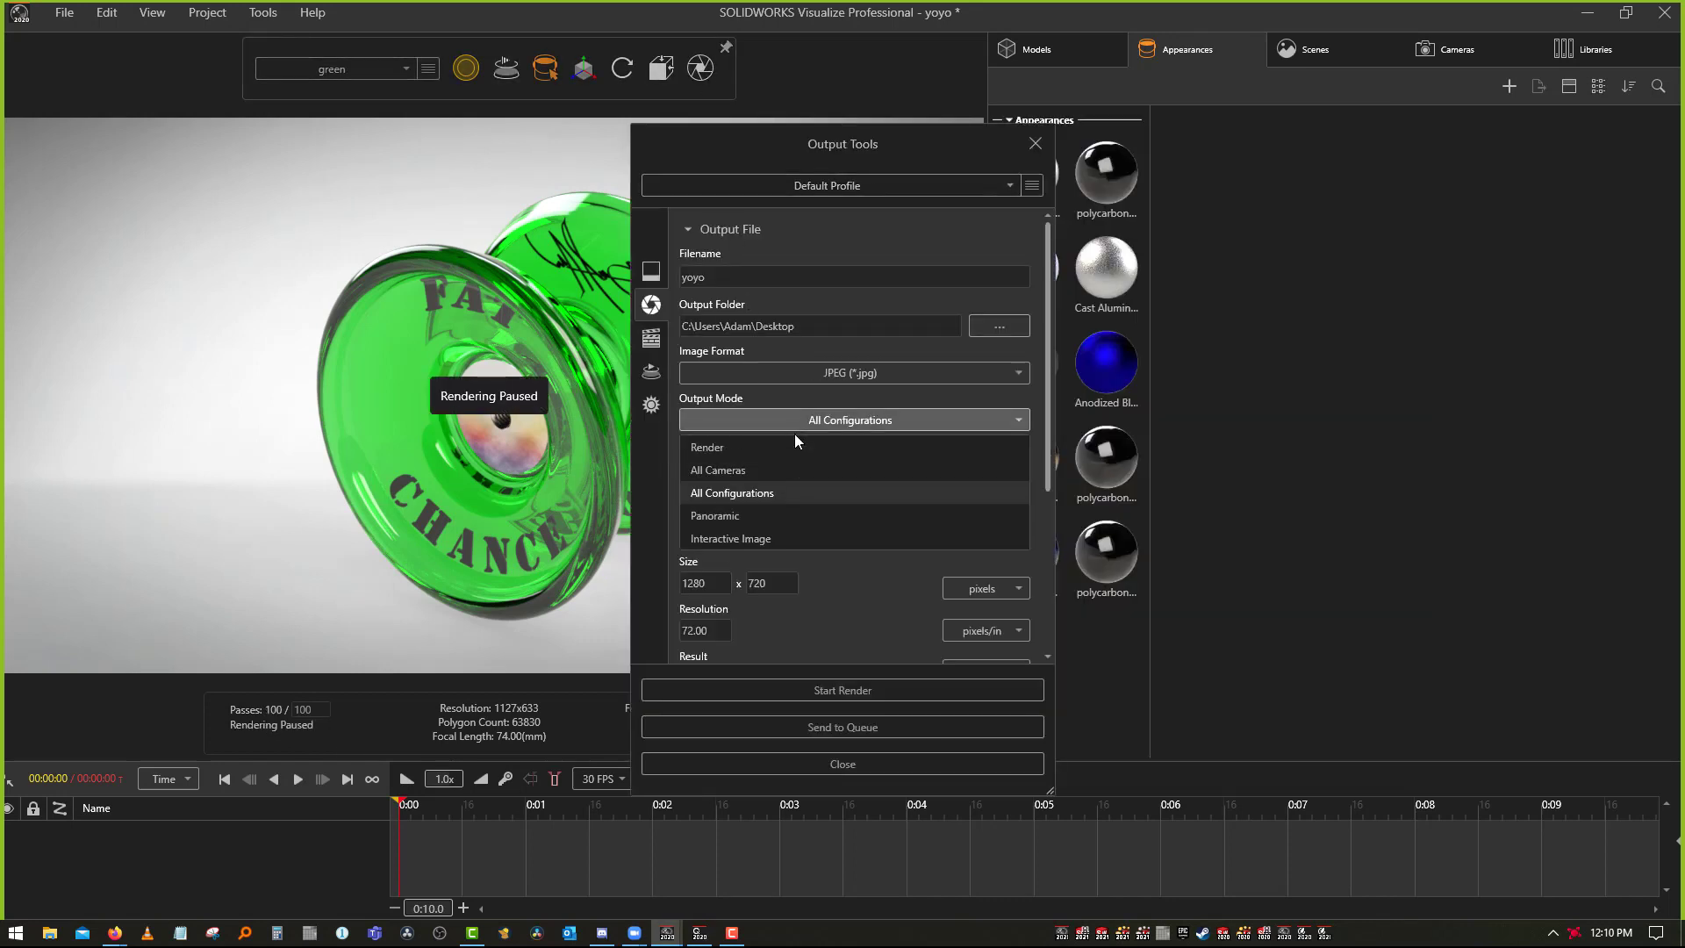
left_click(774, 511)
left_click(828, 720)
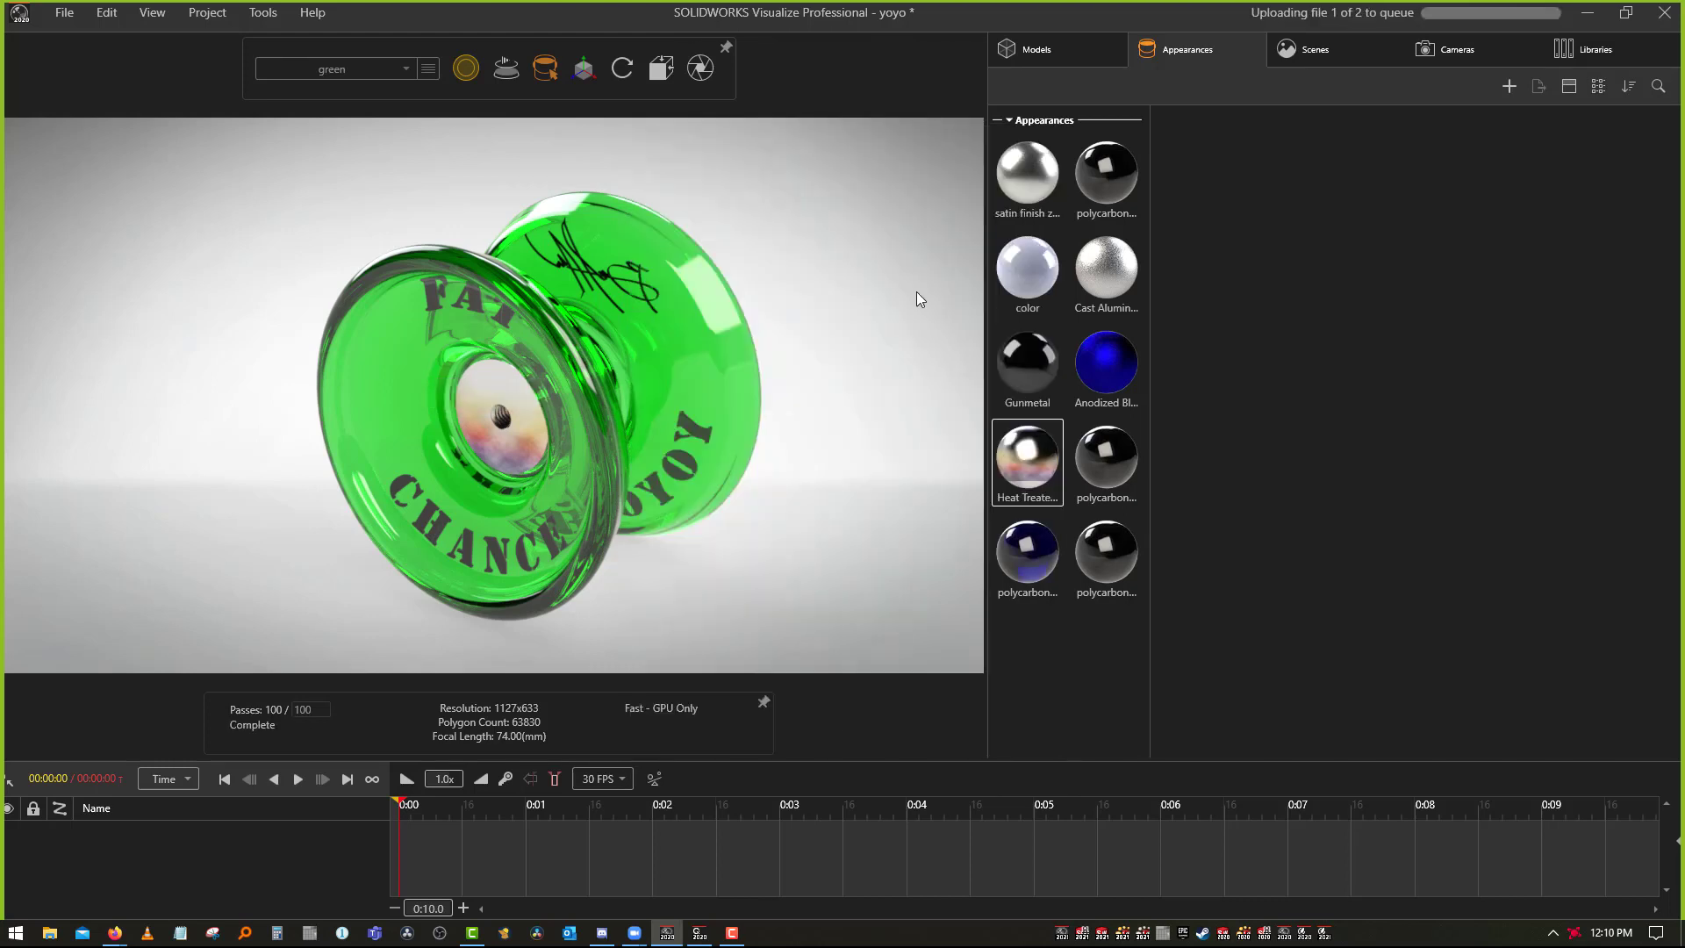
Change the output mode to All Cameras and send the yoyo render to the queue
left_click(700, 68)
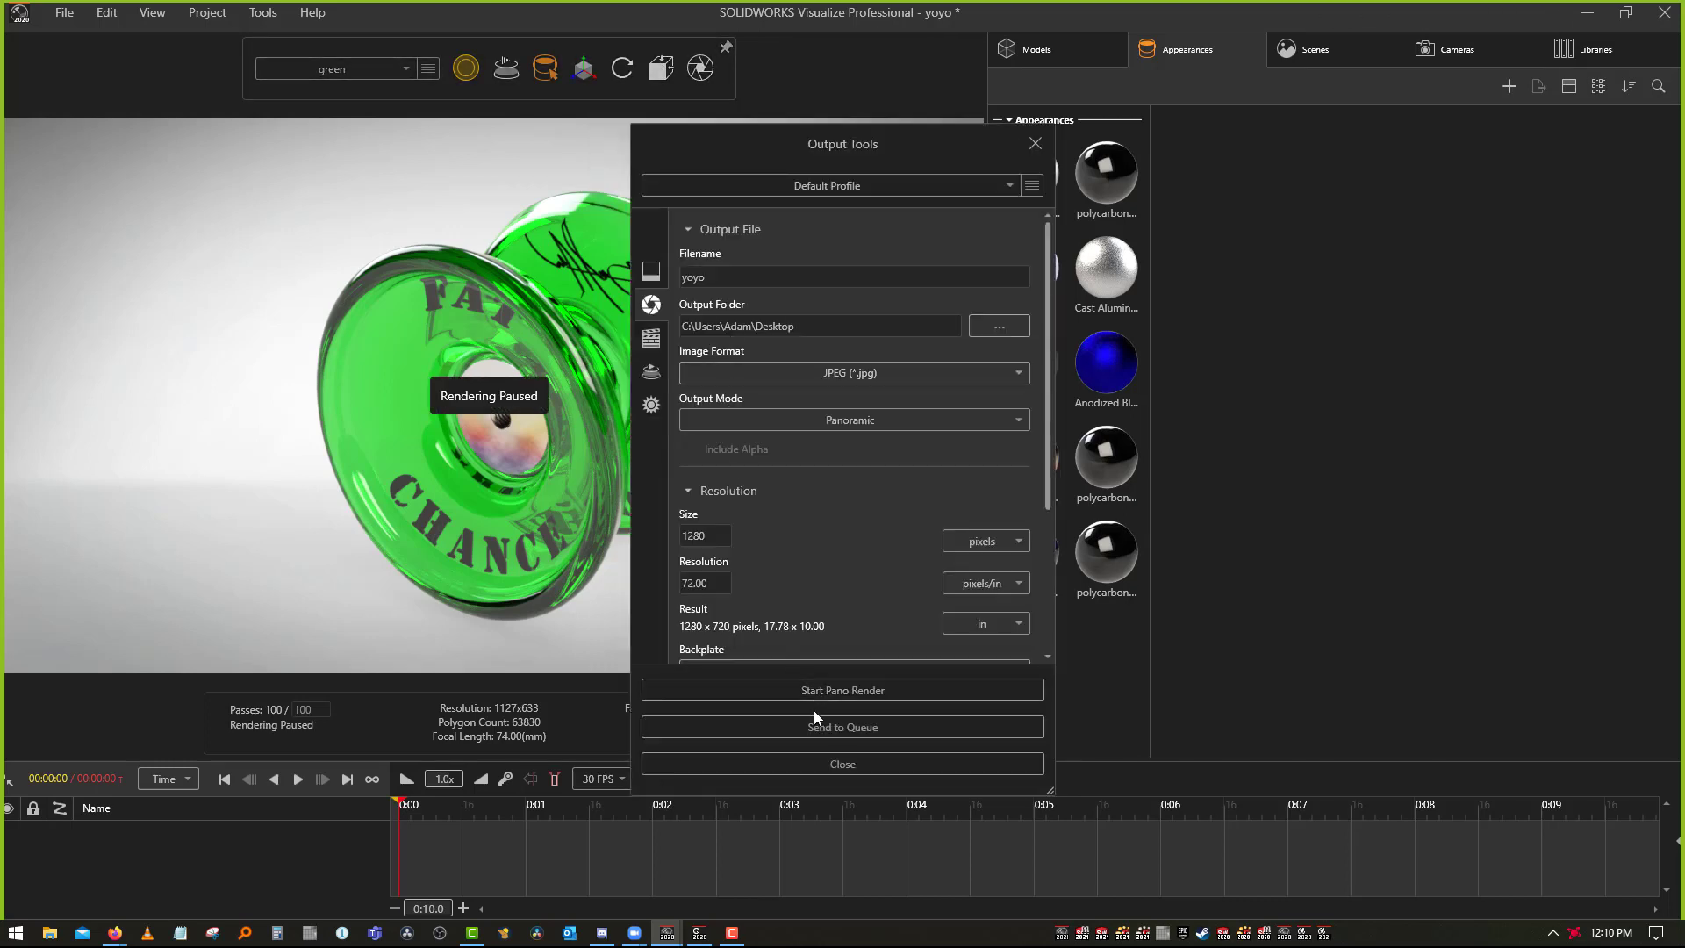
left_click(813, 419)
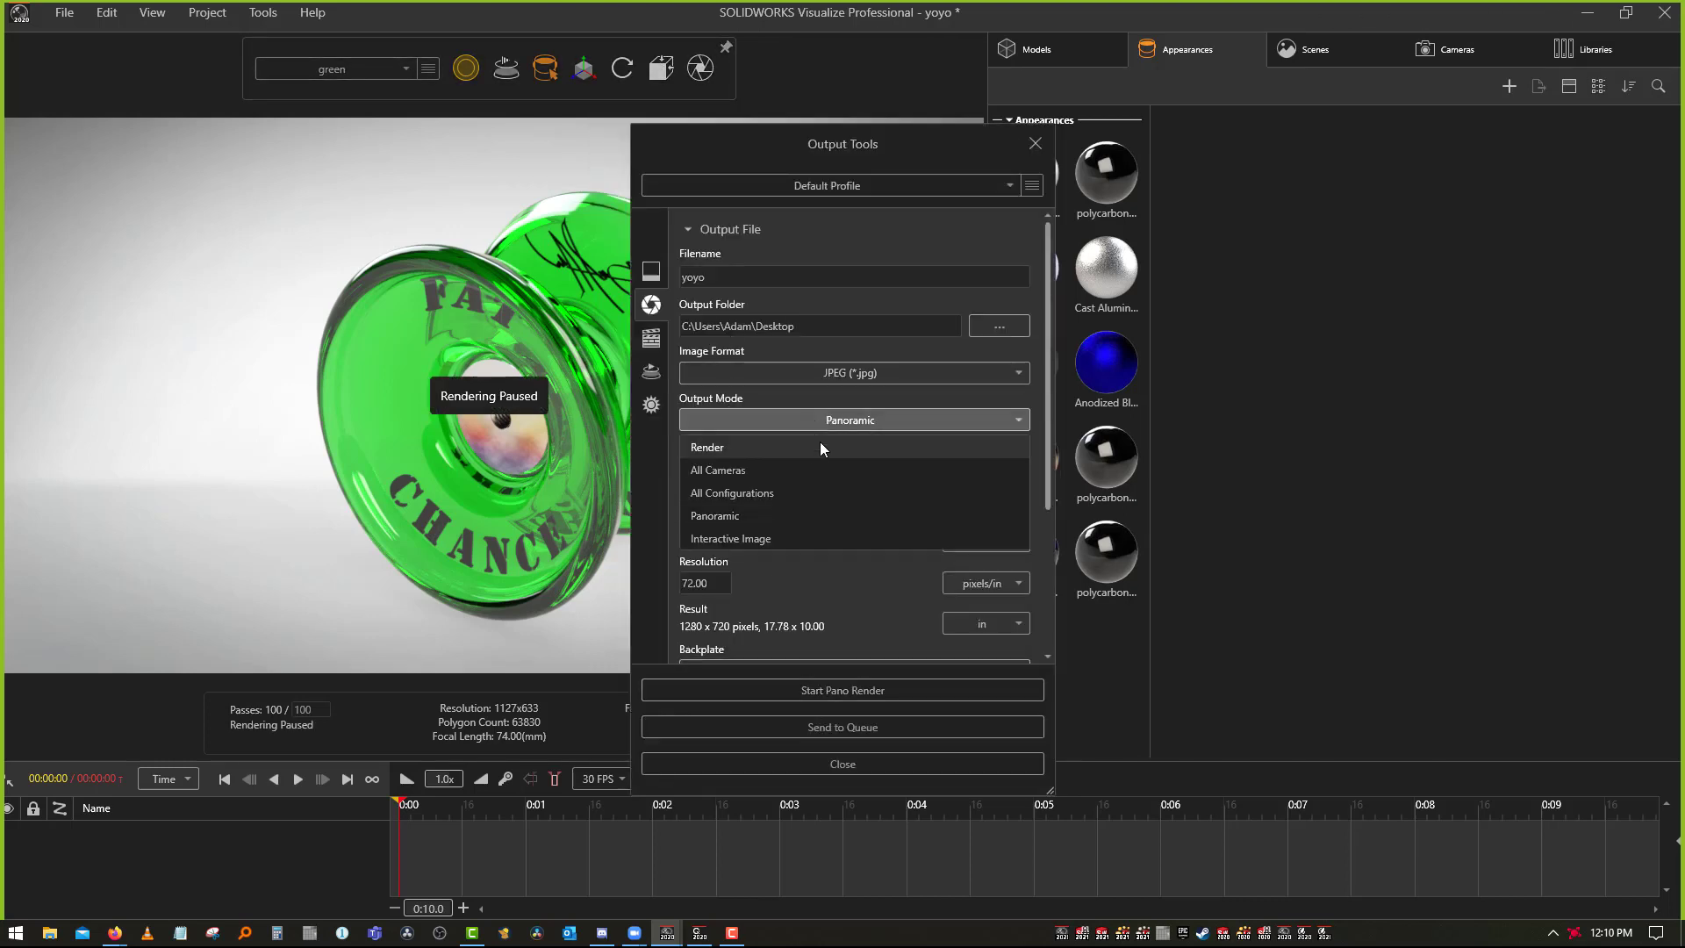
left_click(791, 469)
left_click(849, 728)
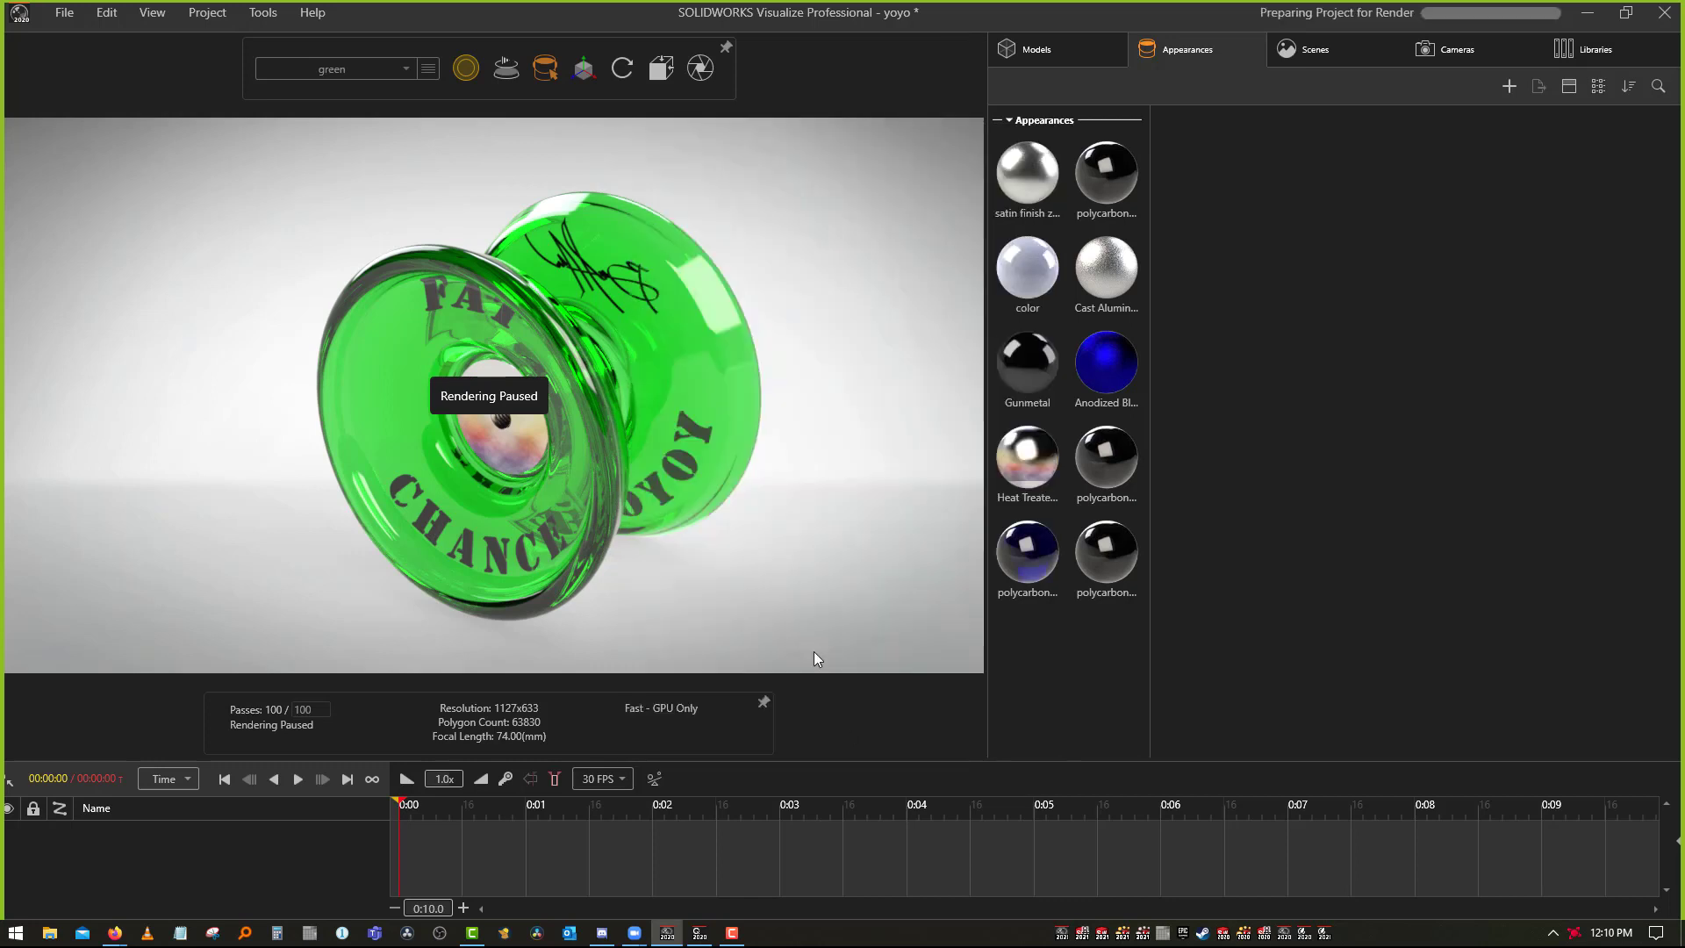
Change the output mode to Interactive Image, send the yoyo render to the queue, and bring up the render queue
left_click(700, 68)
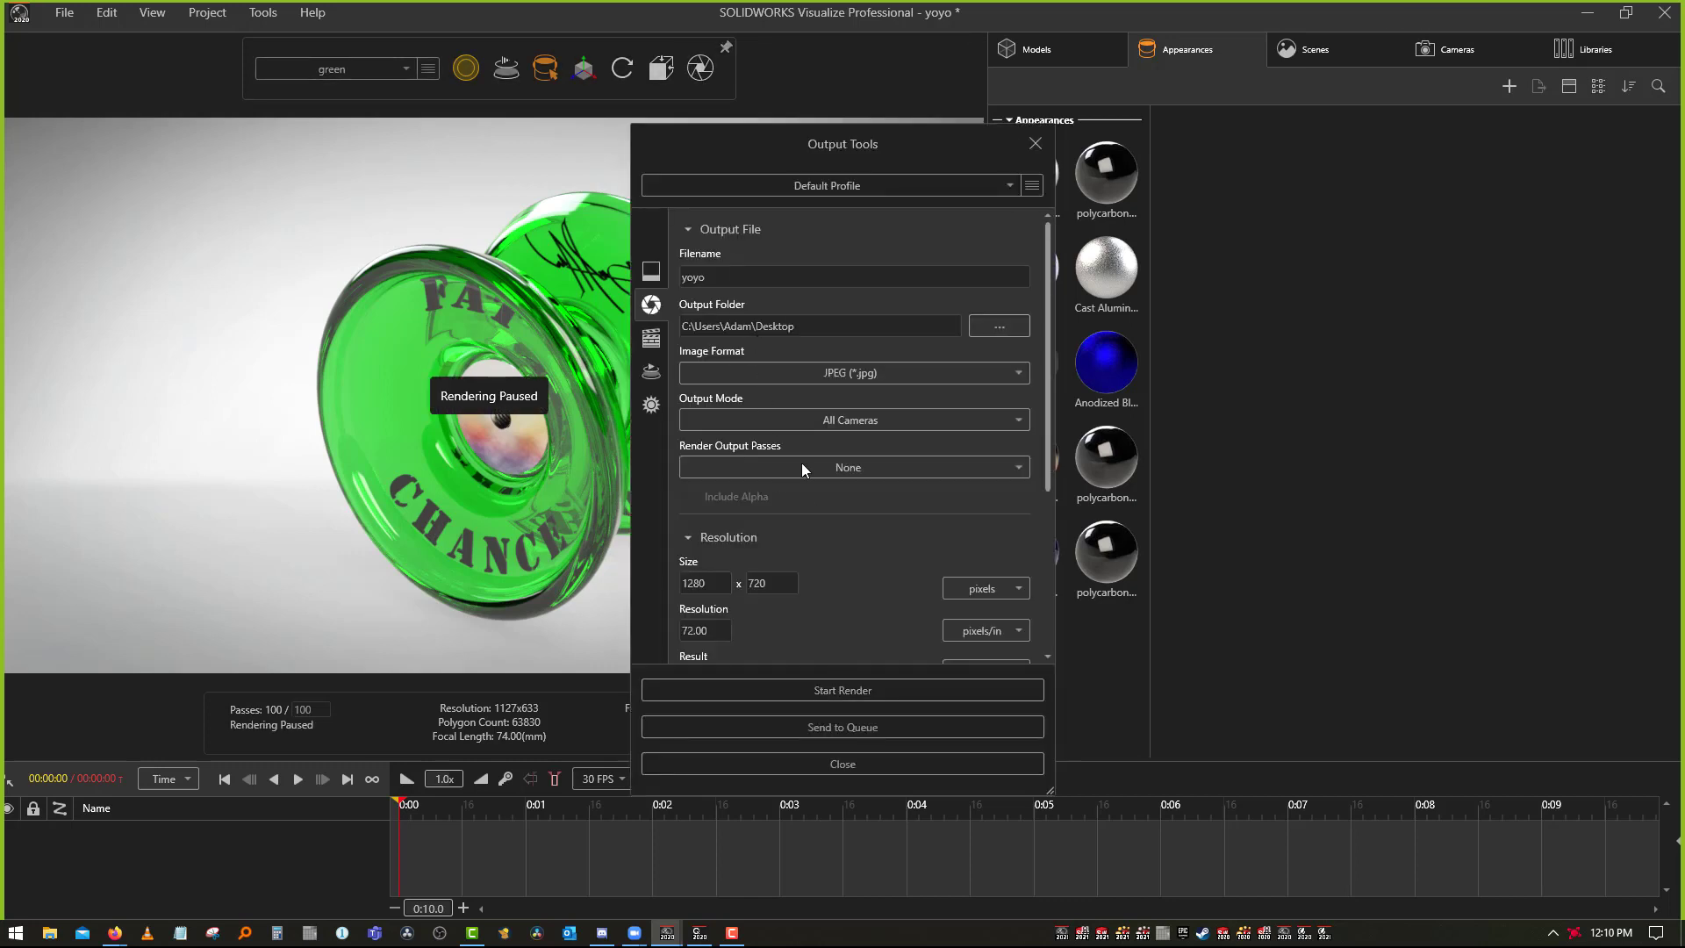
left_click(819, 419)
left_click(799, 537)
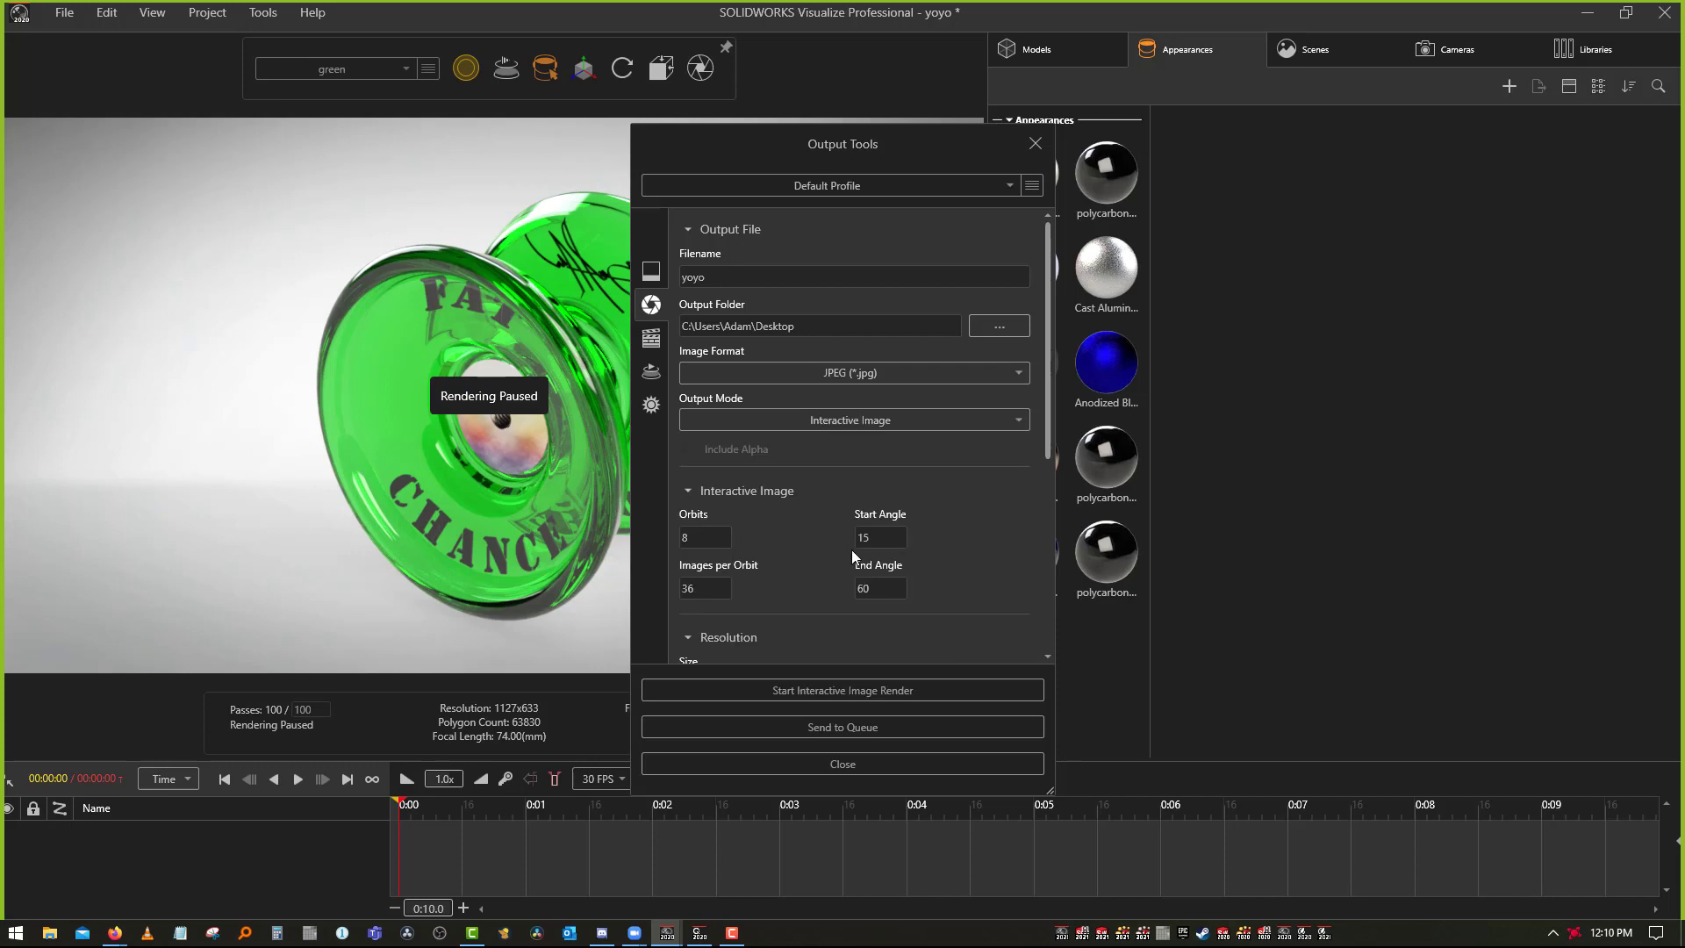
left_click(825, 725)
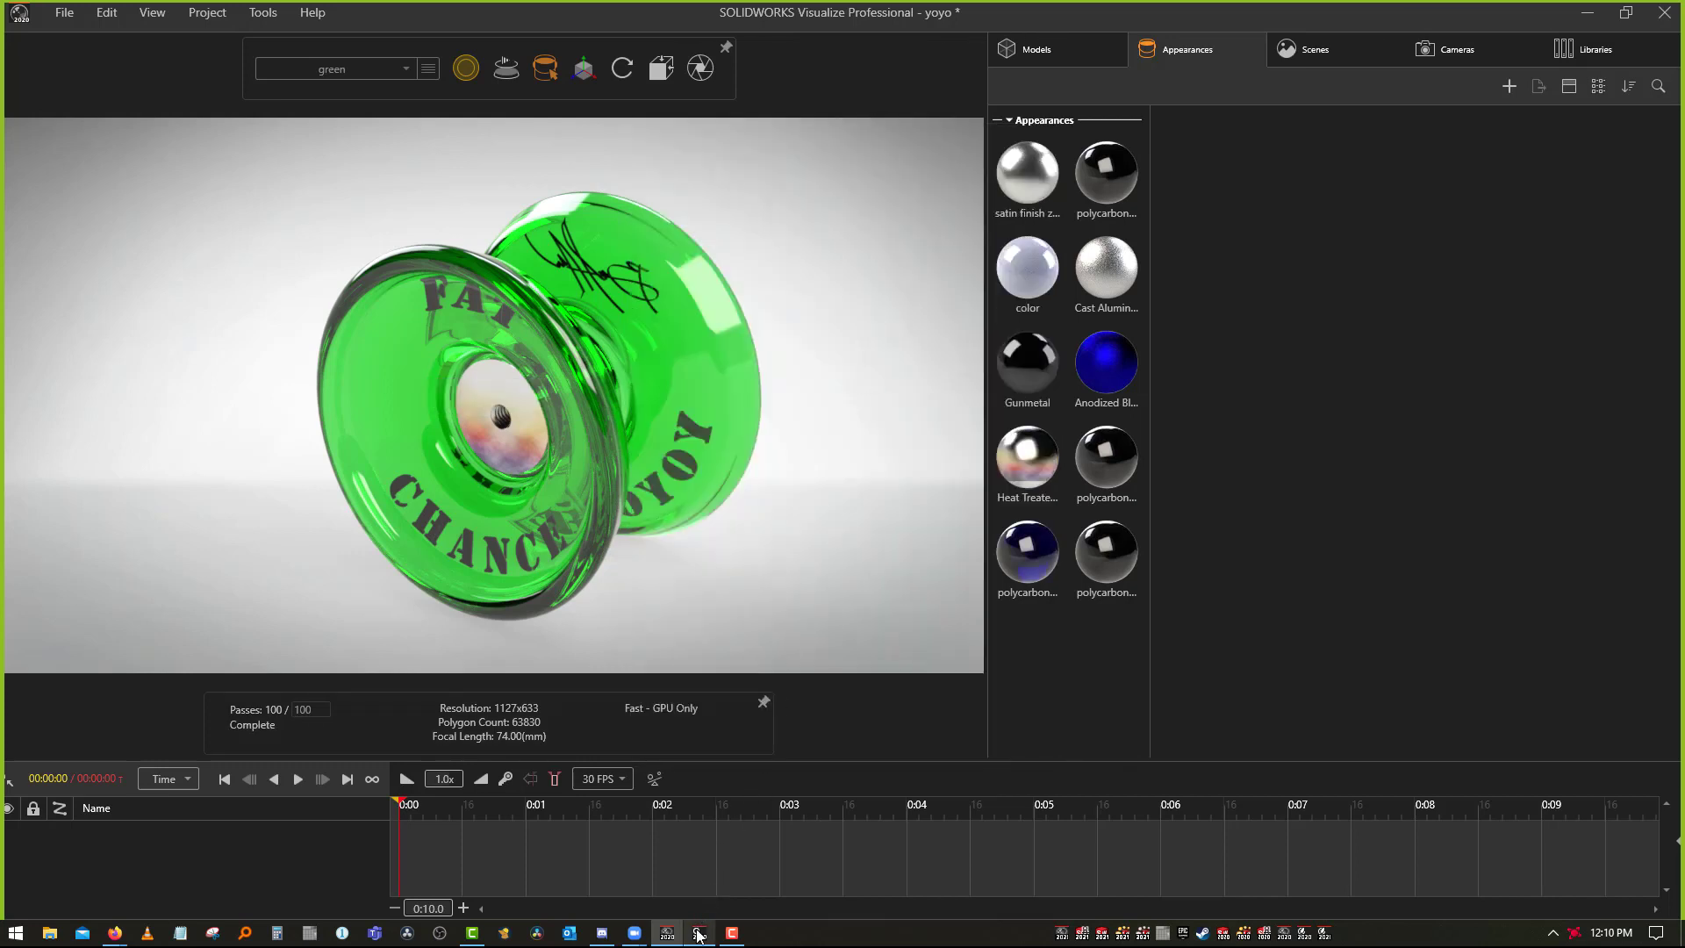
left_click(700, 933)
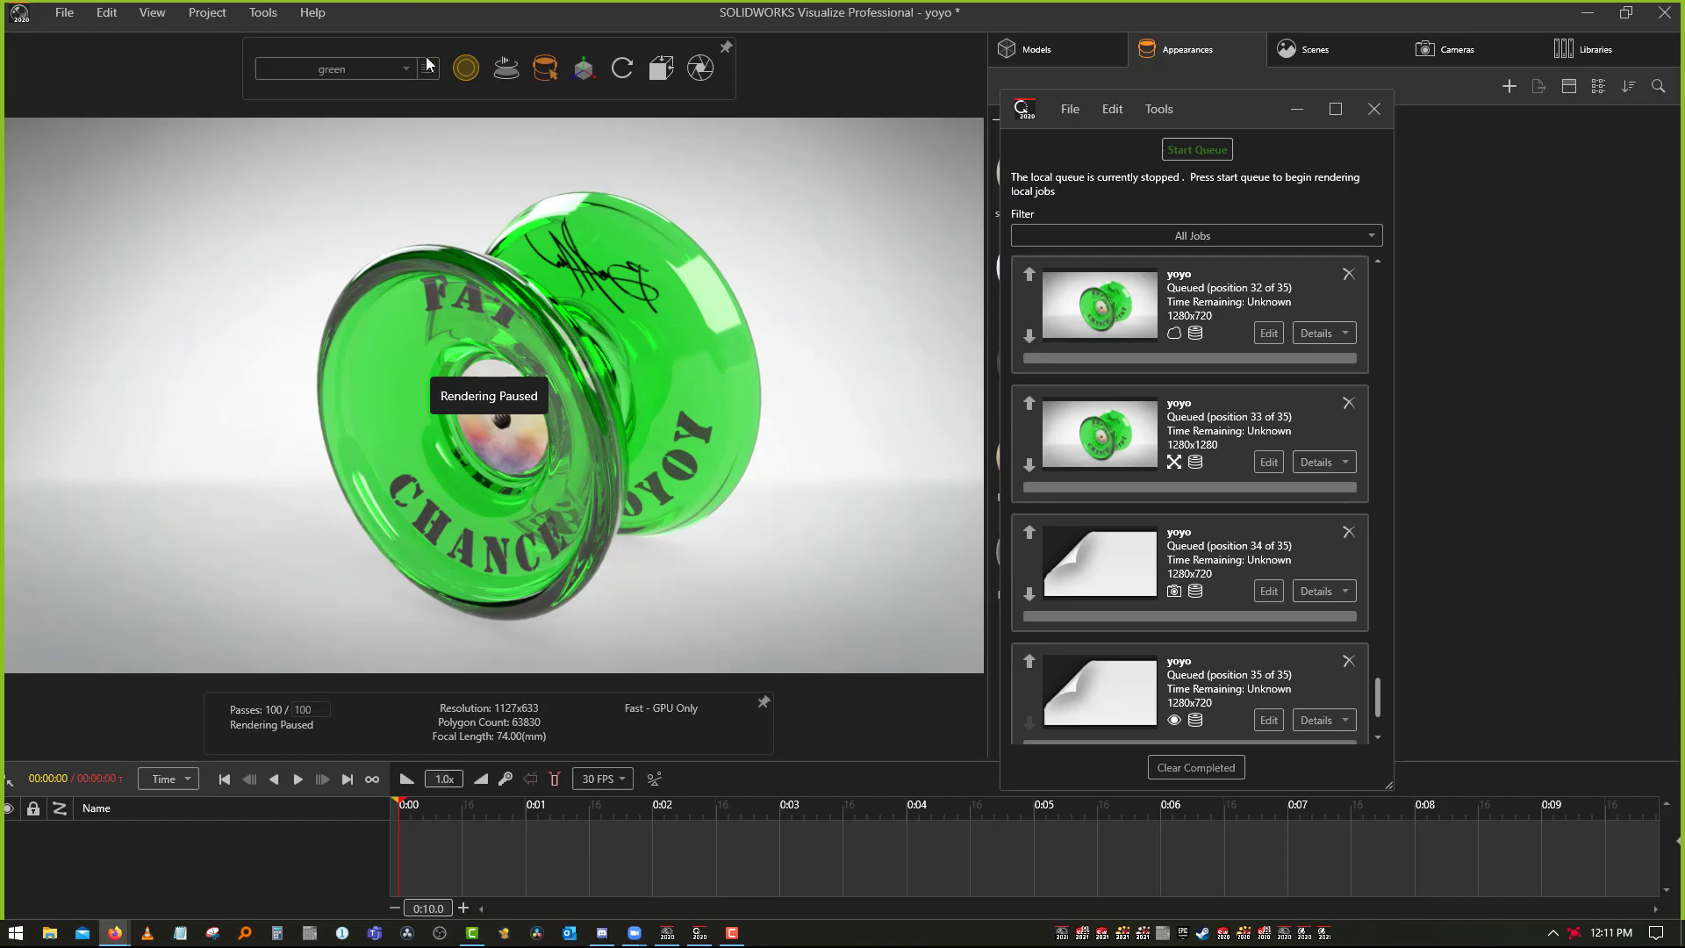
Switch to Firefox, go to goengineer.com and open the SOLIDWORKS Visualize page under Technical Communication
left_click(115, 932)
left_click(272, 38)
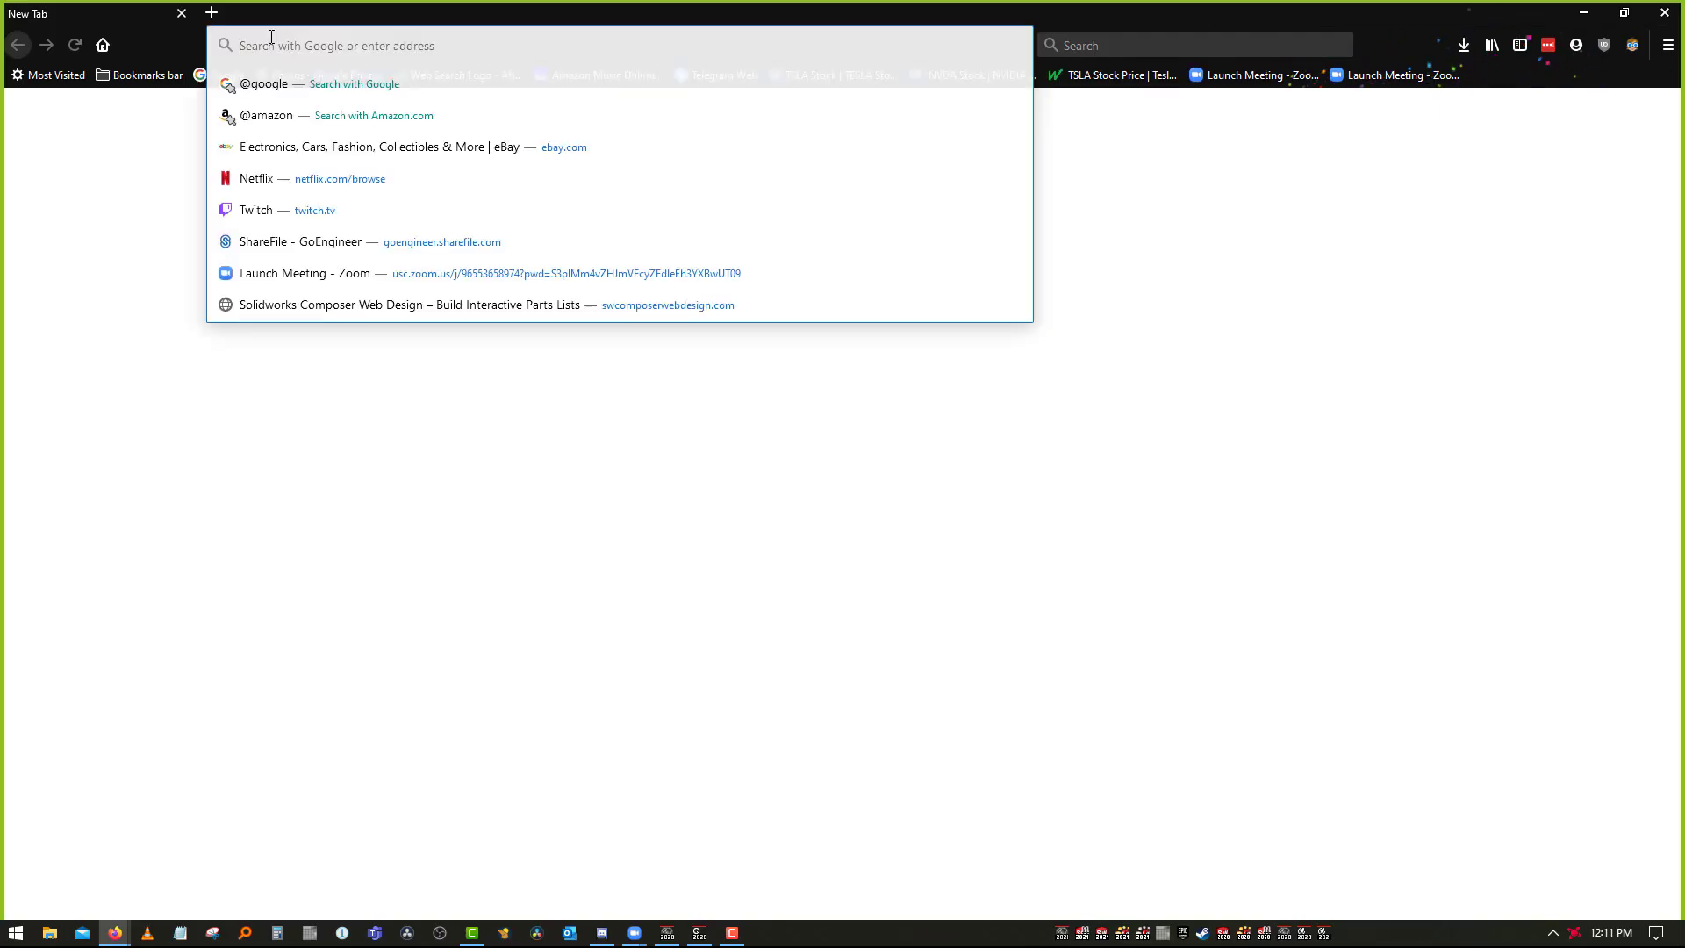
type("goengineer")
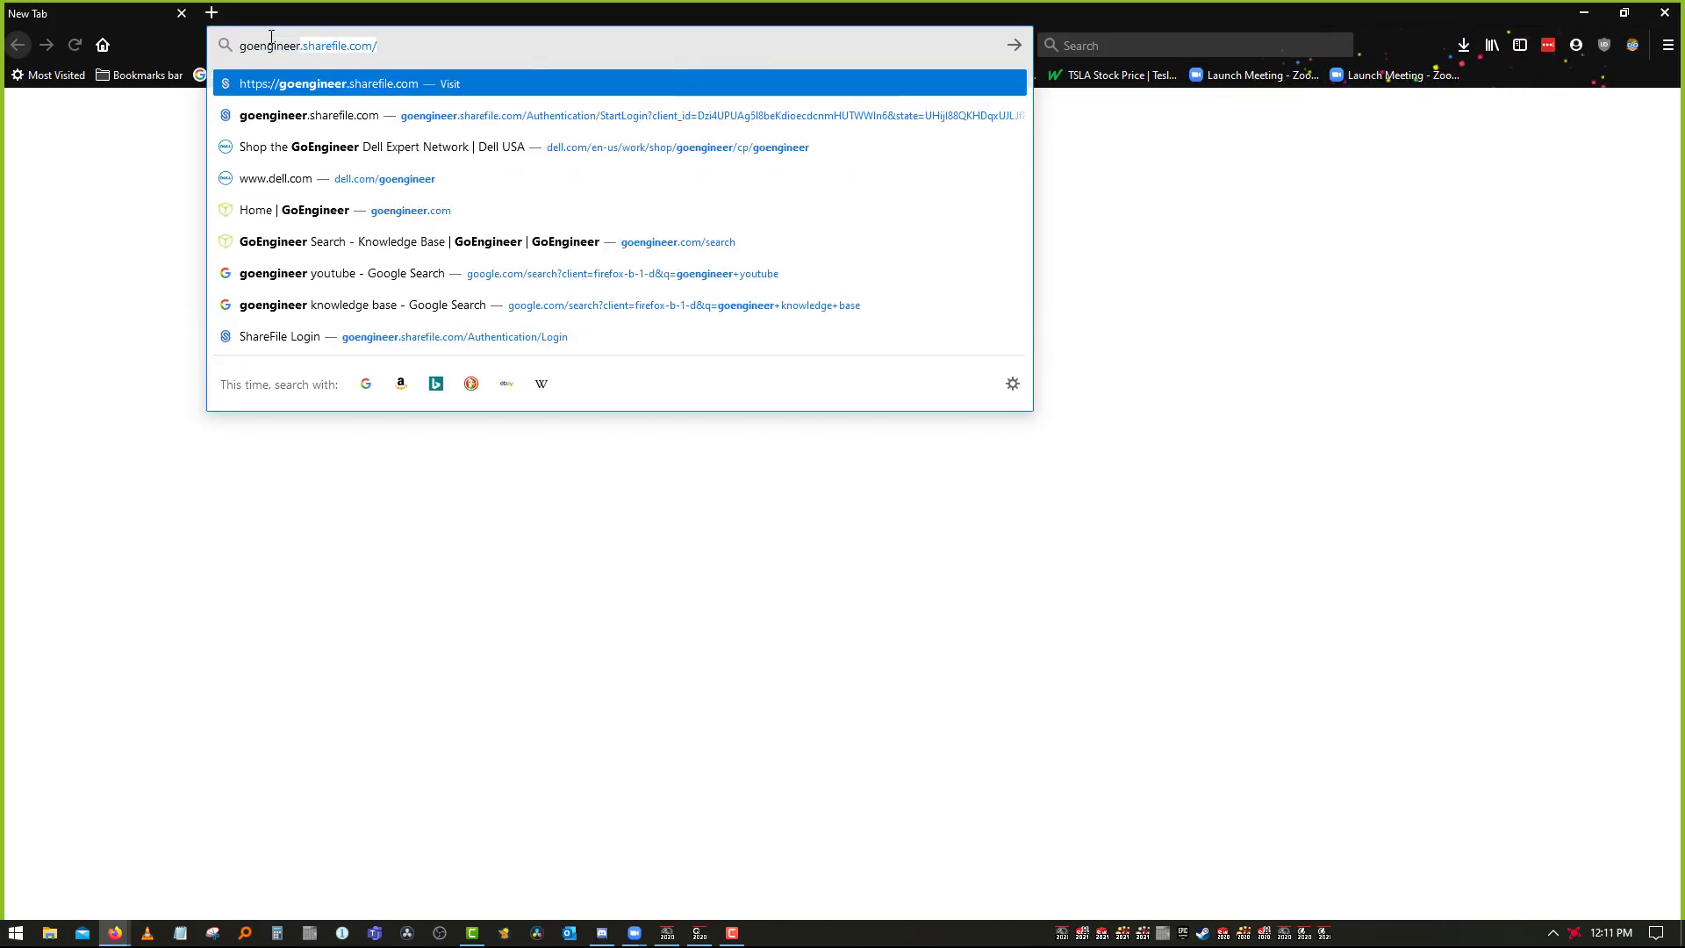
type(".com")
key("Return")
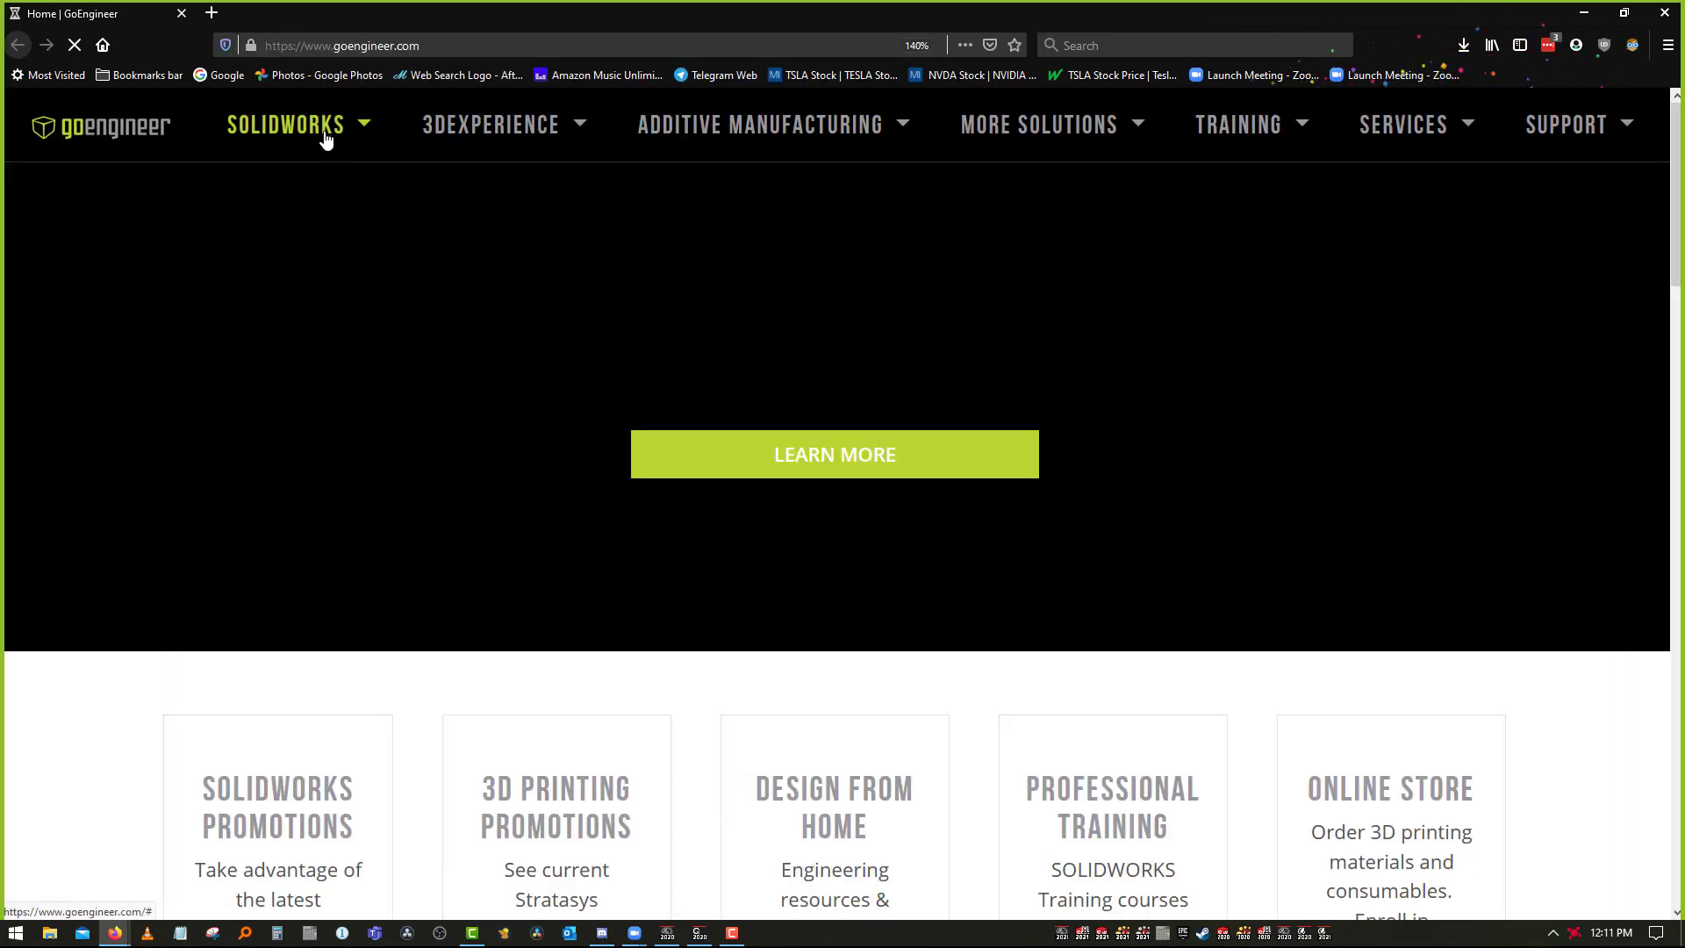
mouse_move(325, 140)
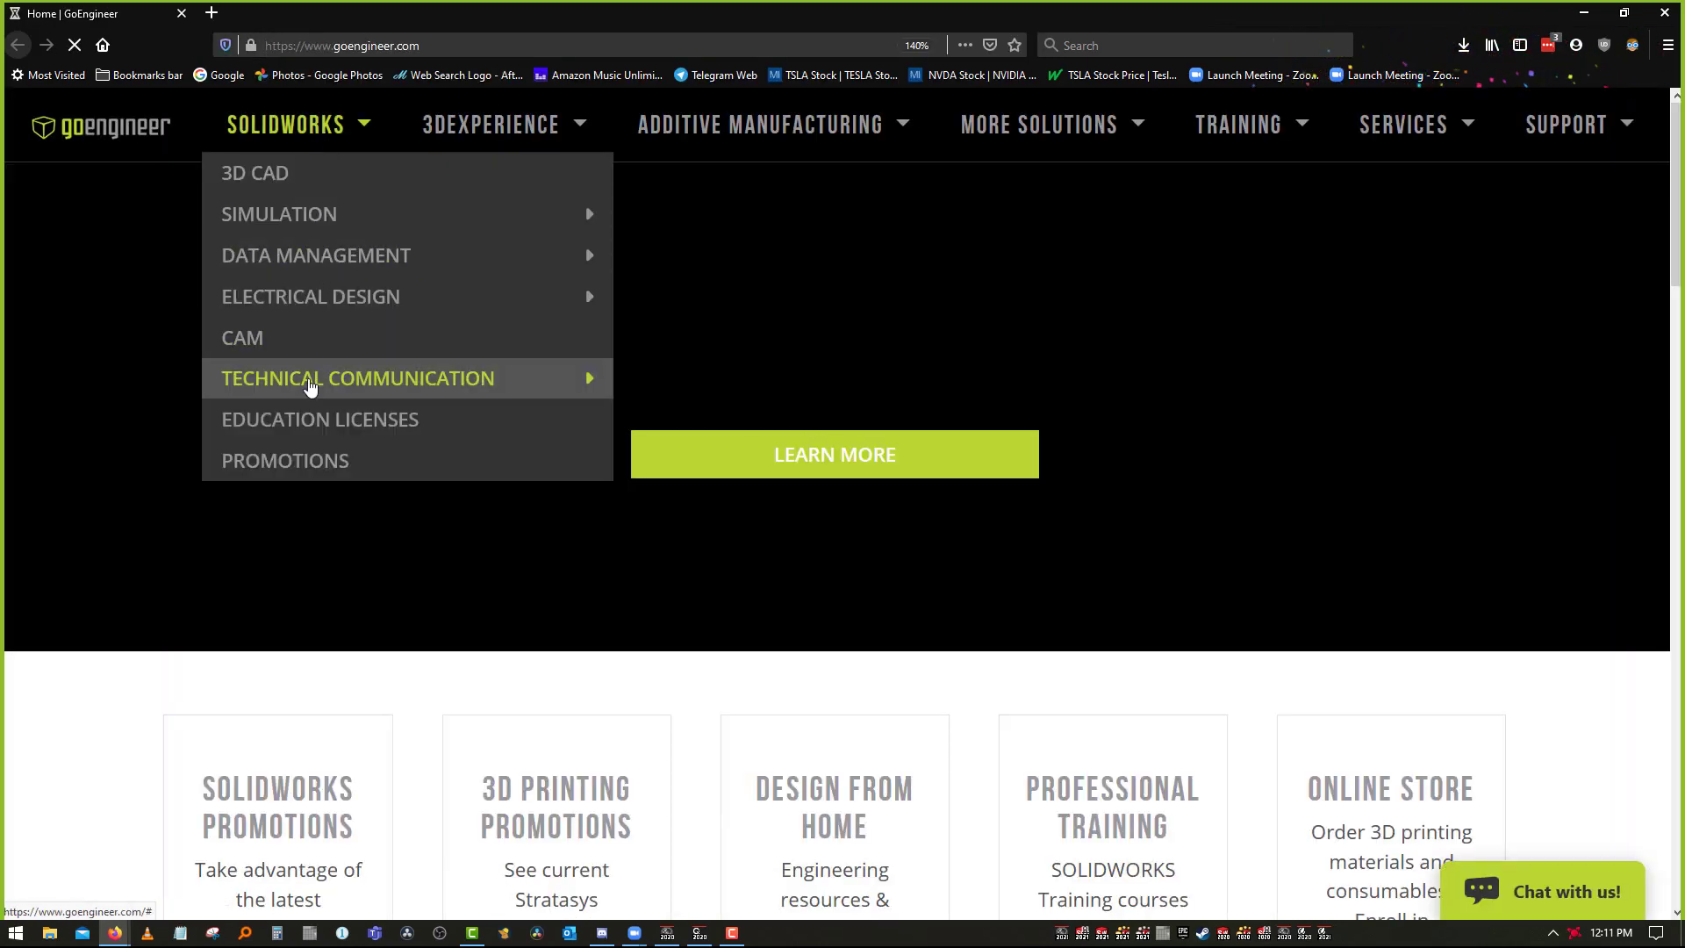
mouse_move(310, 386)
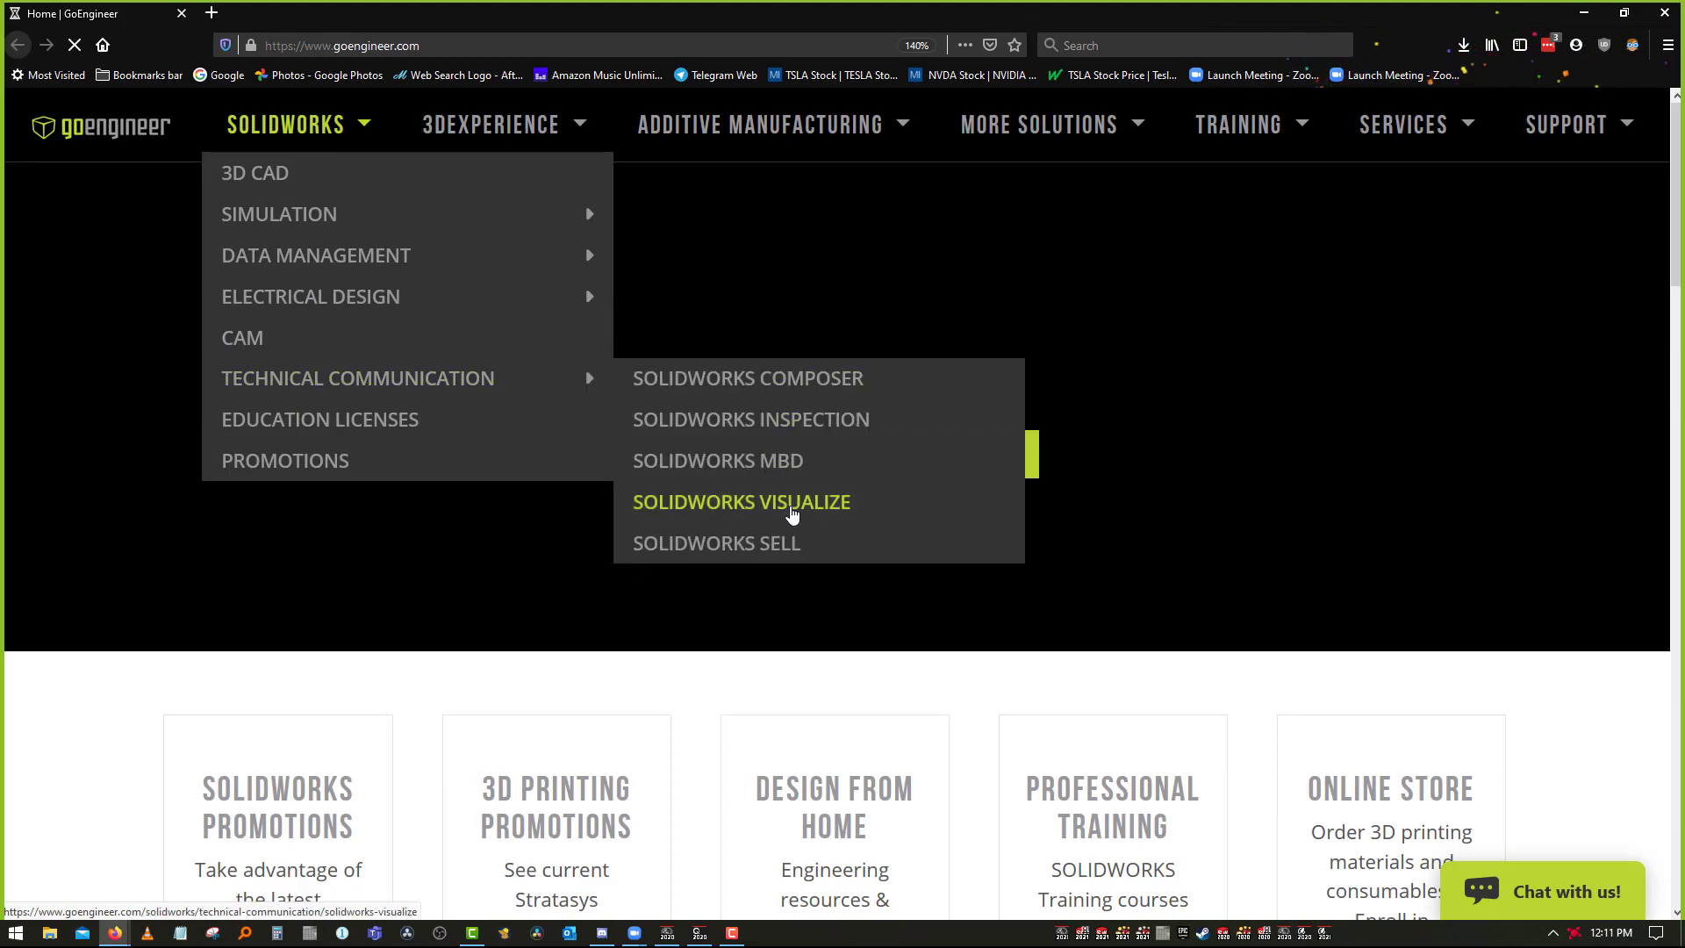
left_click(792, 515)
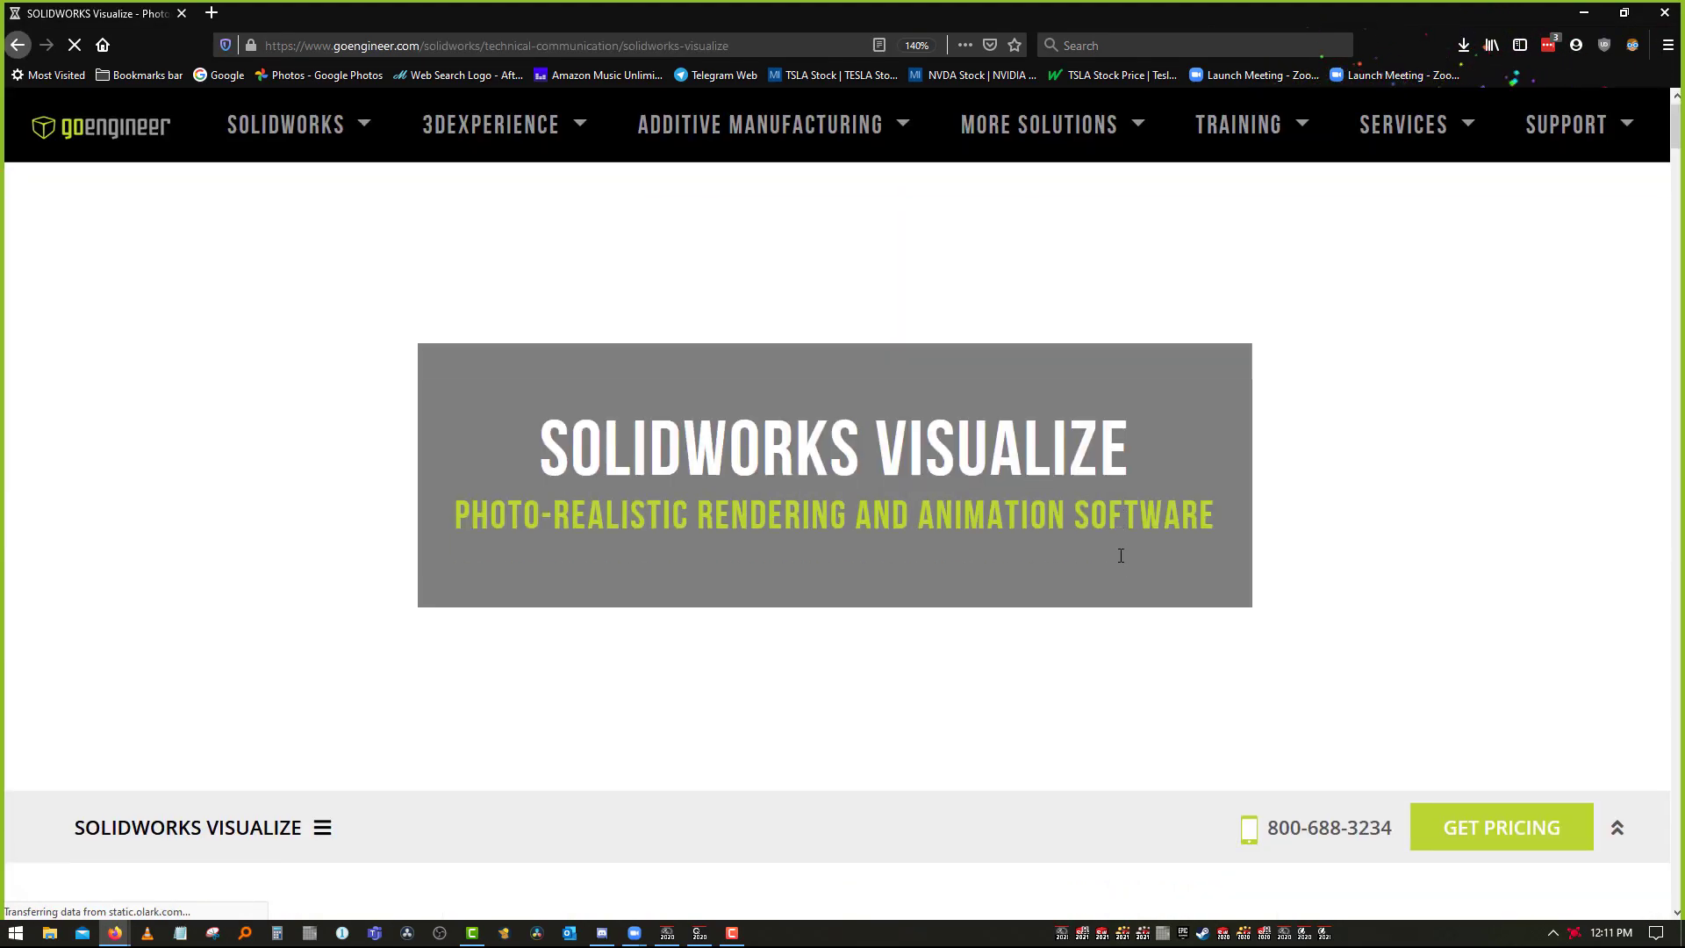
Examine the VR / 360 Interactive guitar by zooming in and spinning it around, and return to SOLIDWORKS Visualize
scroll(1120, 561, "down", 20)
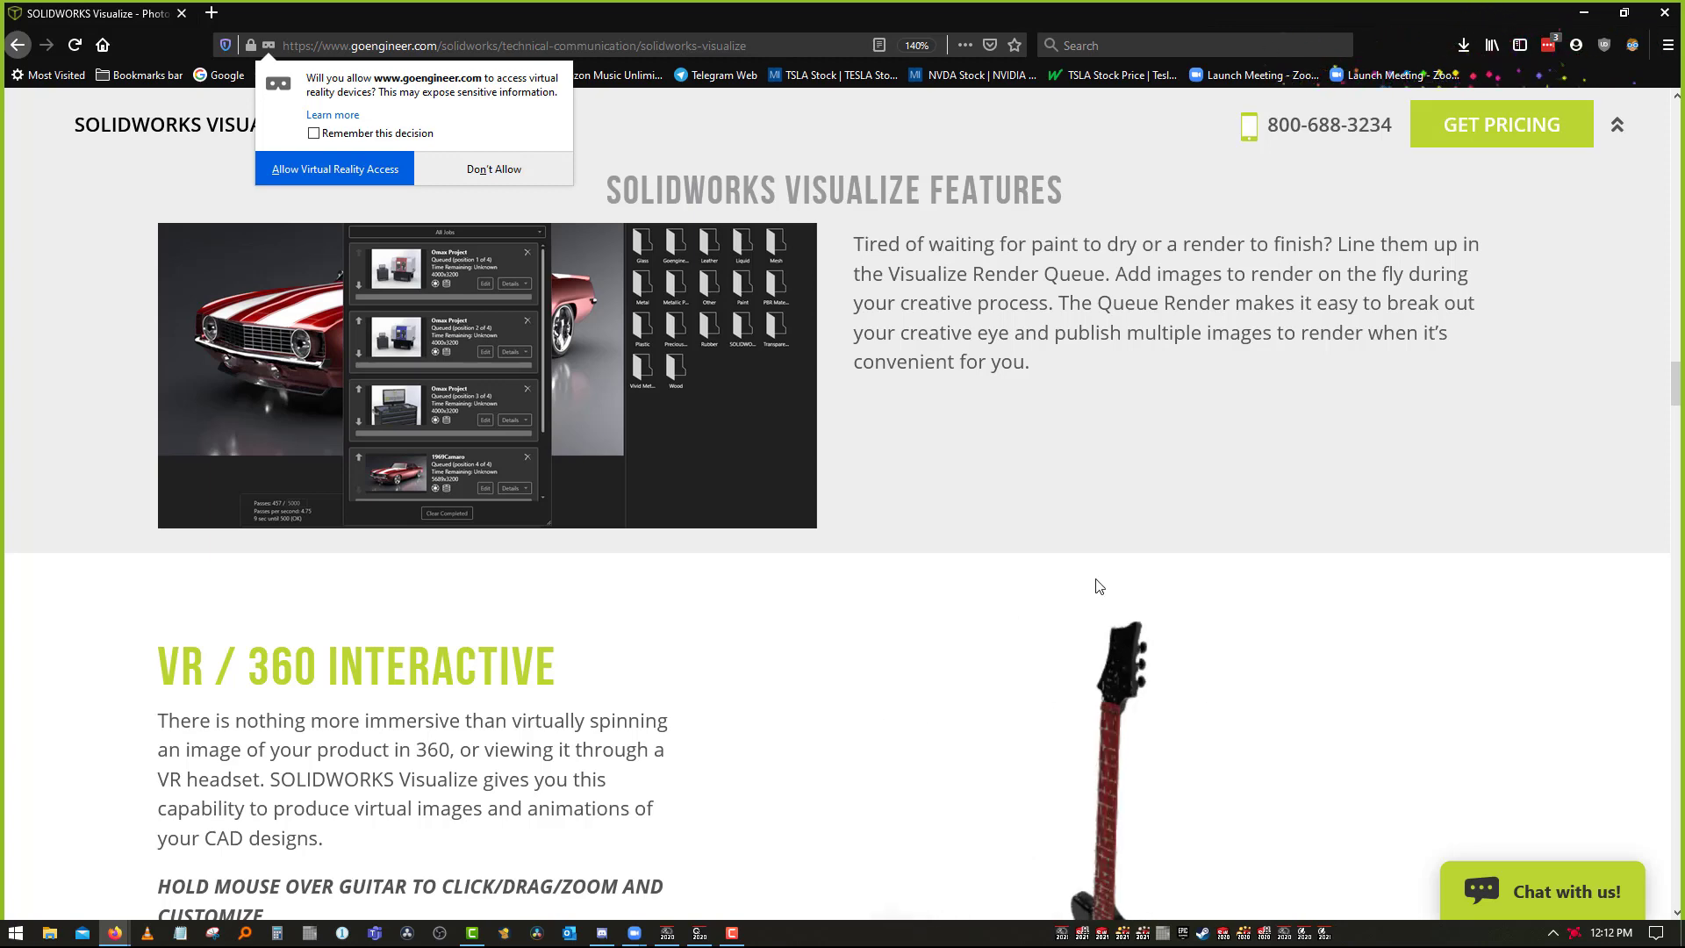
scroll(632, 579, "down", 5)
scroll(688, 512, "up", 2)
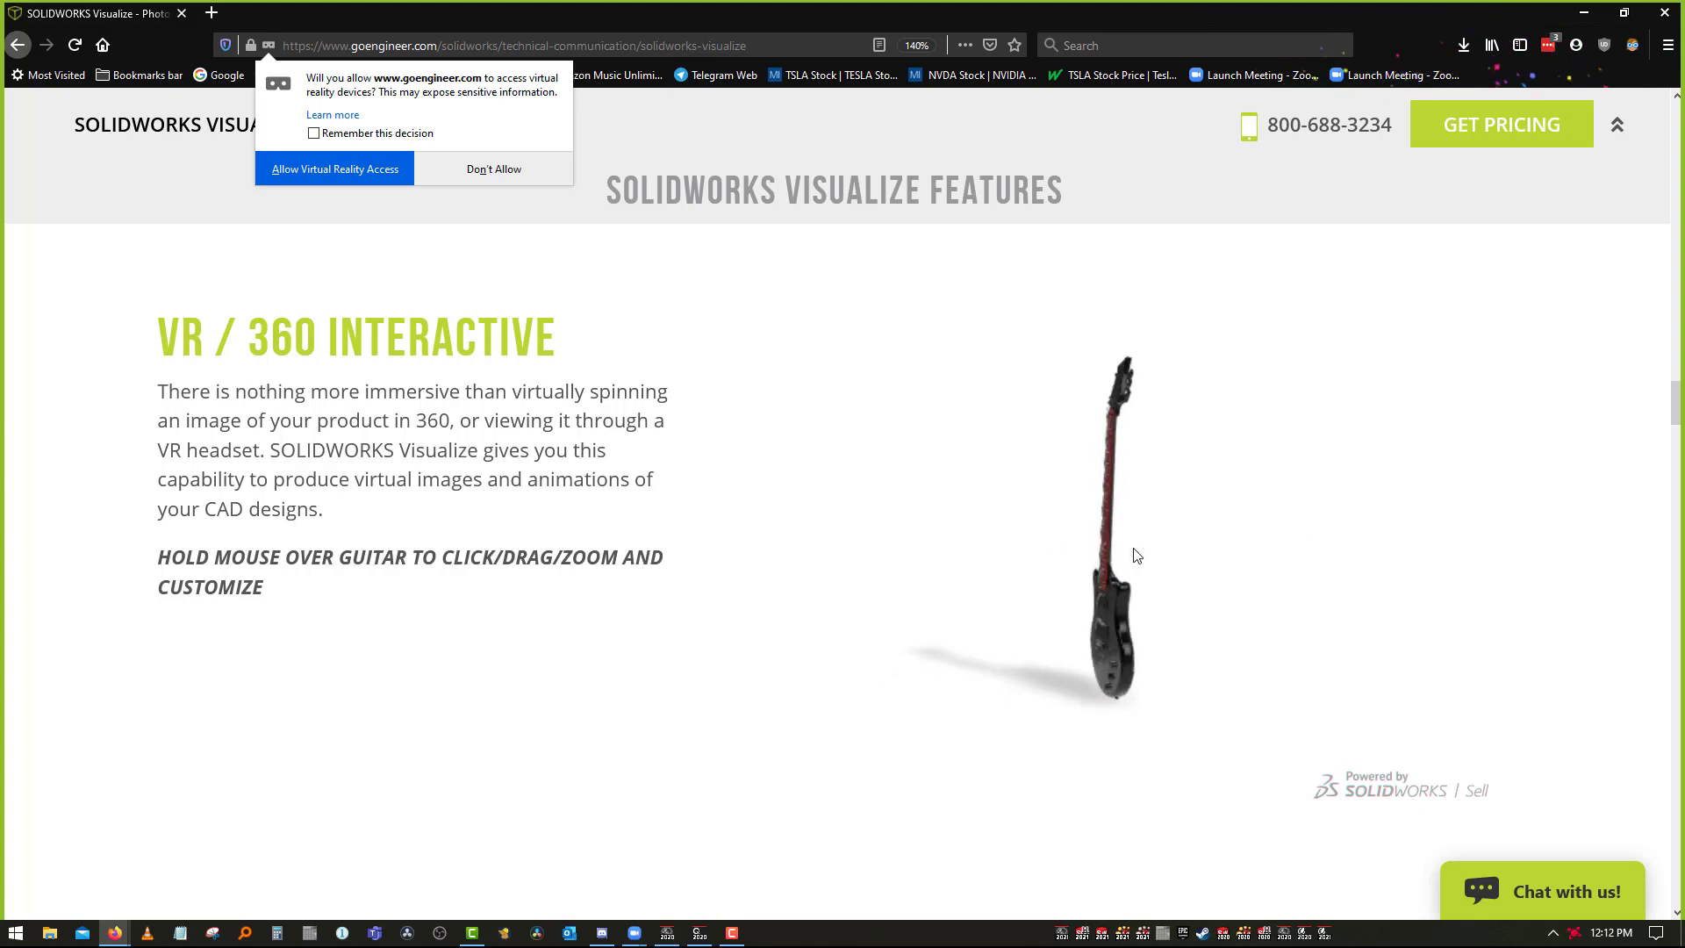
scroll(1137, 556, "up", 5)
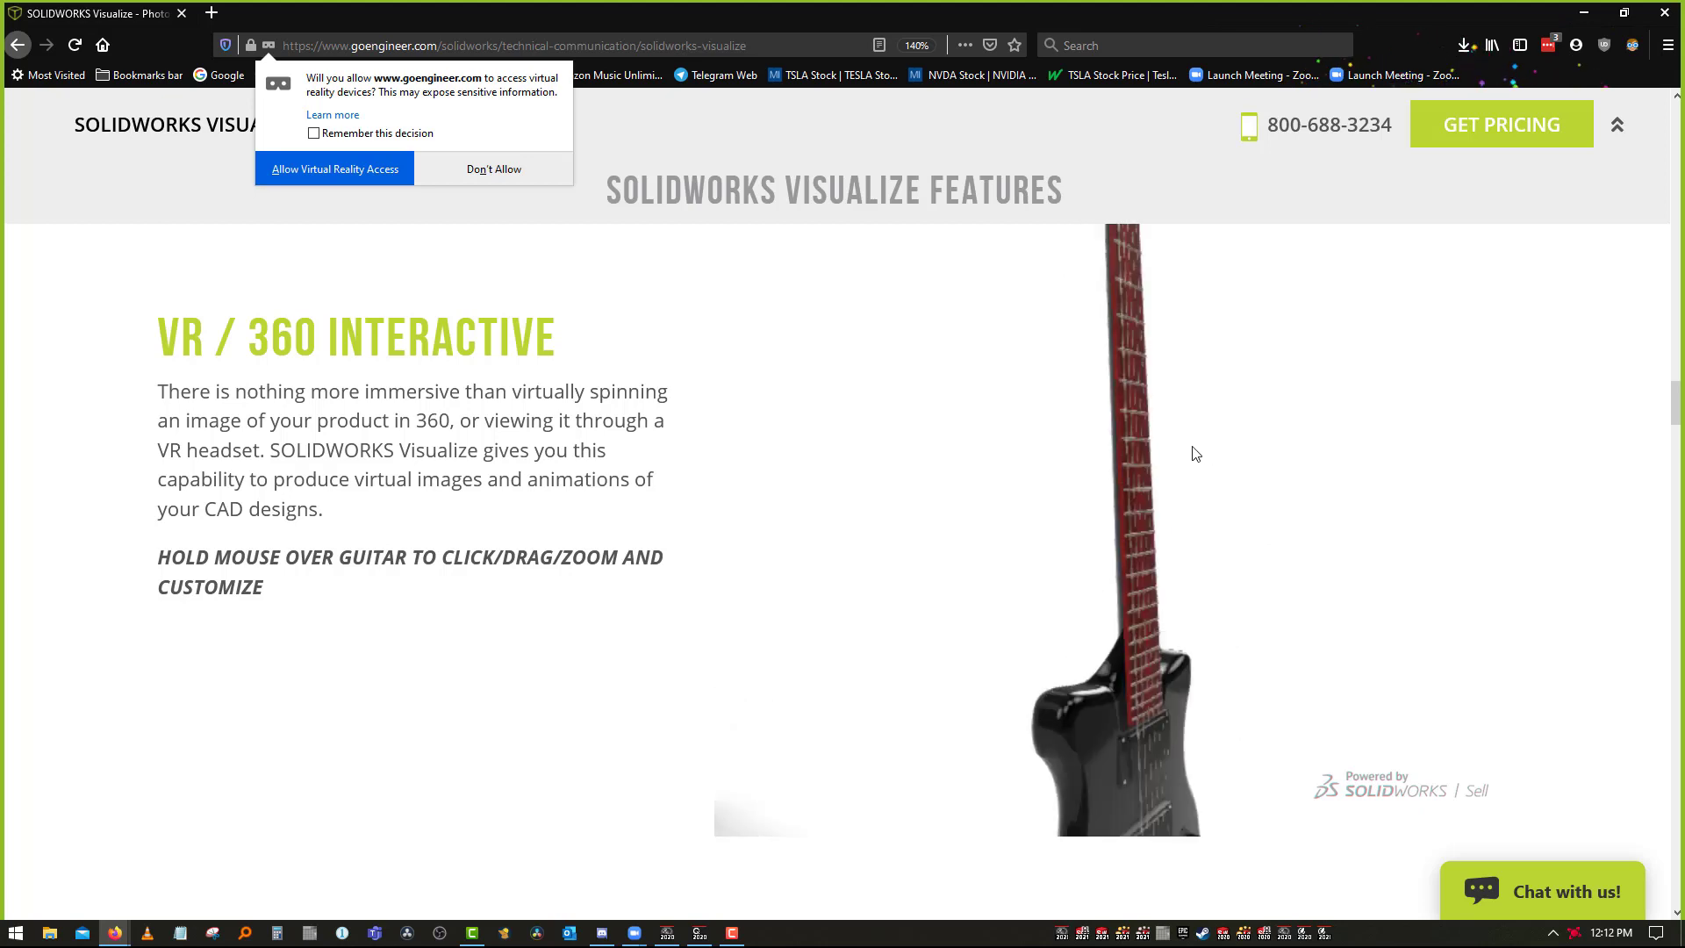
left_click_drag(1193, 446, 1471, 463)
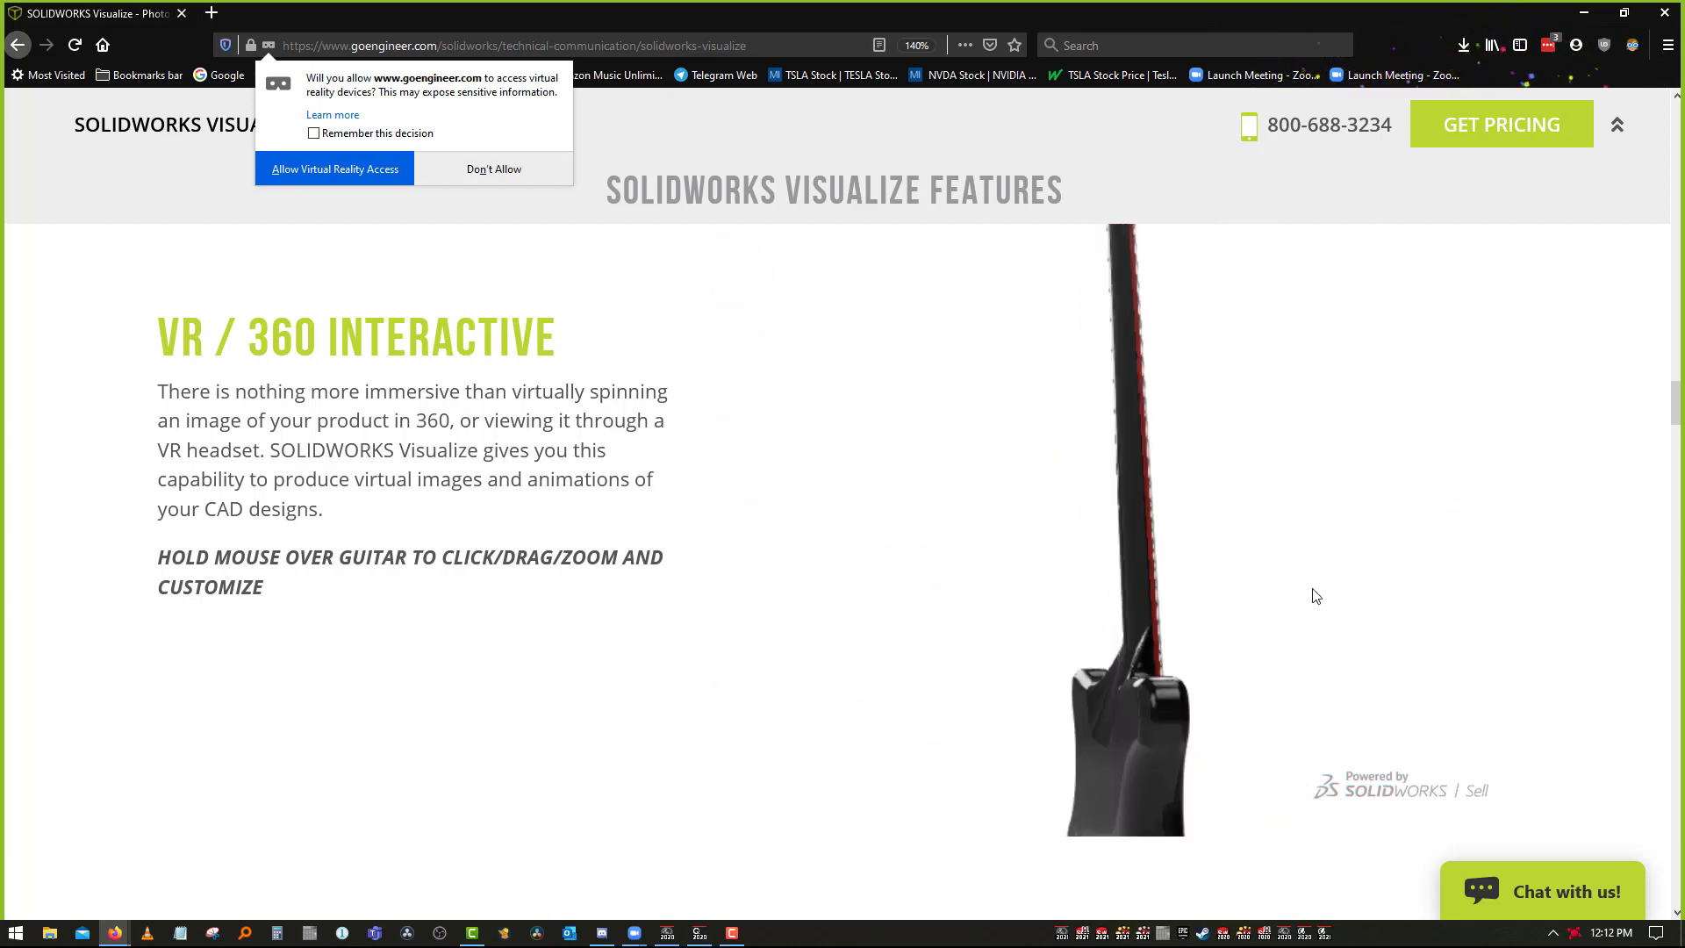
left_click_drag(1313, 594, 726, 558)
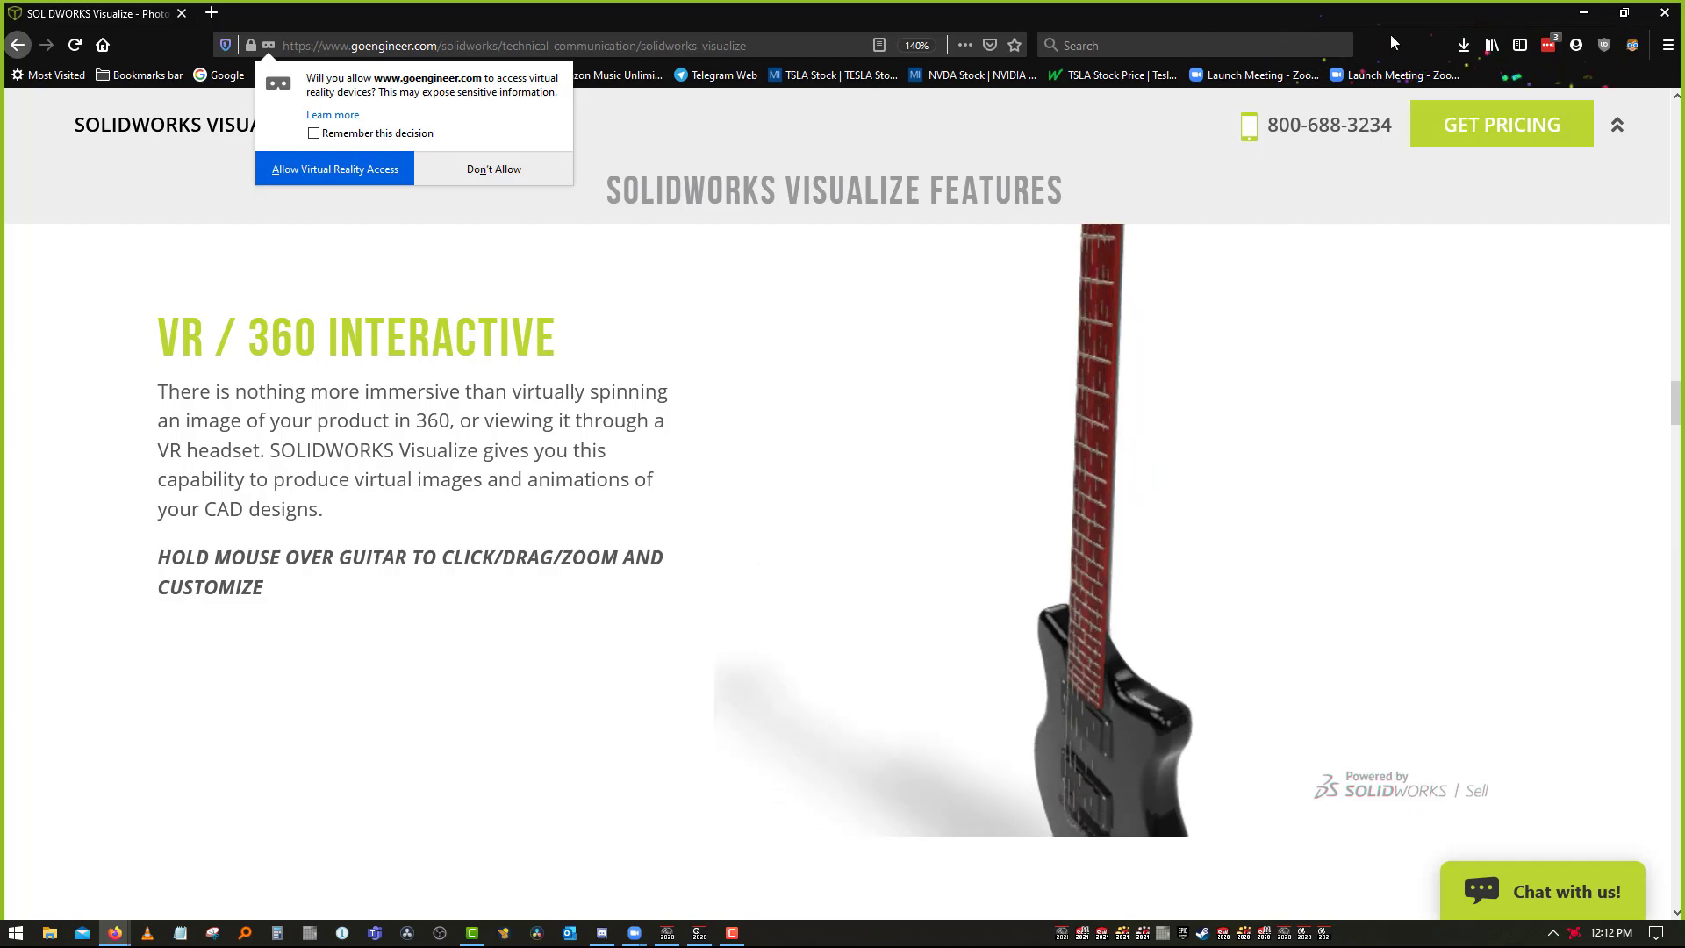
left_click(1582, 15)
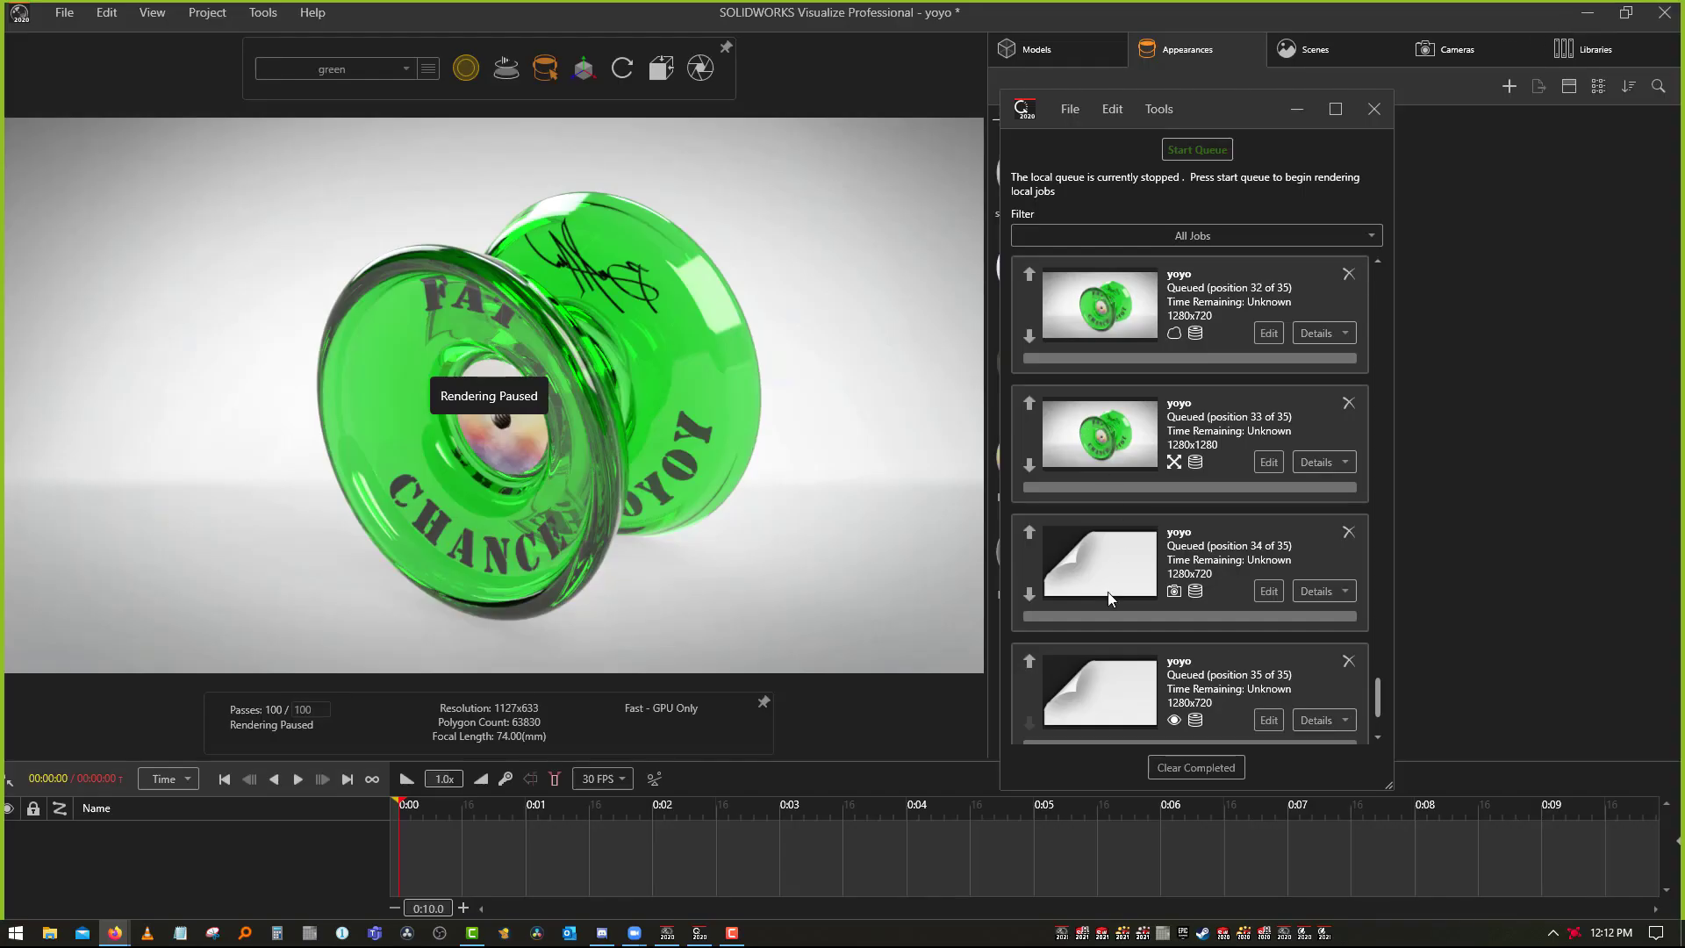
left_click(849, 347)
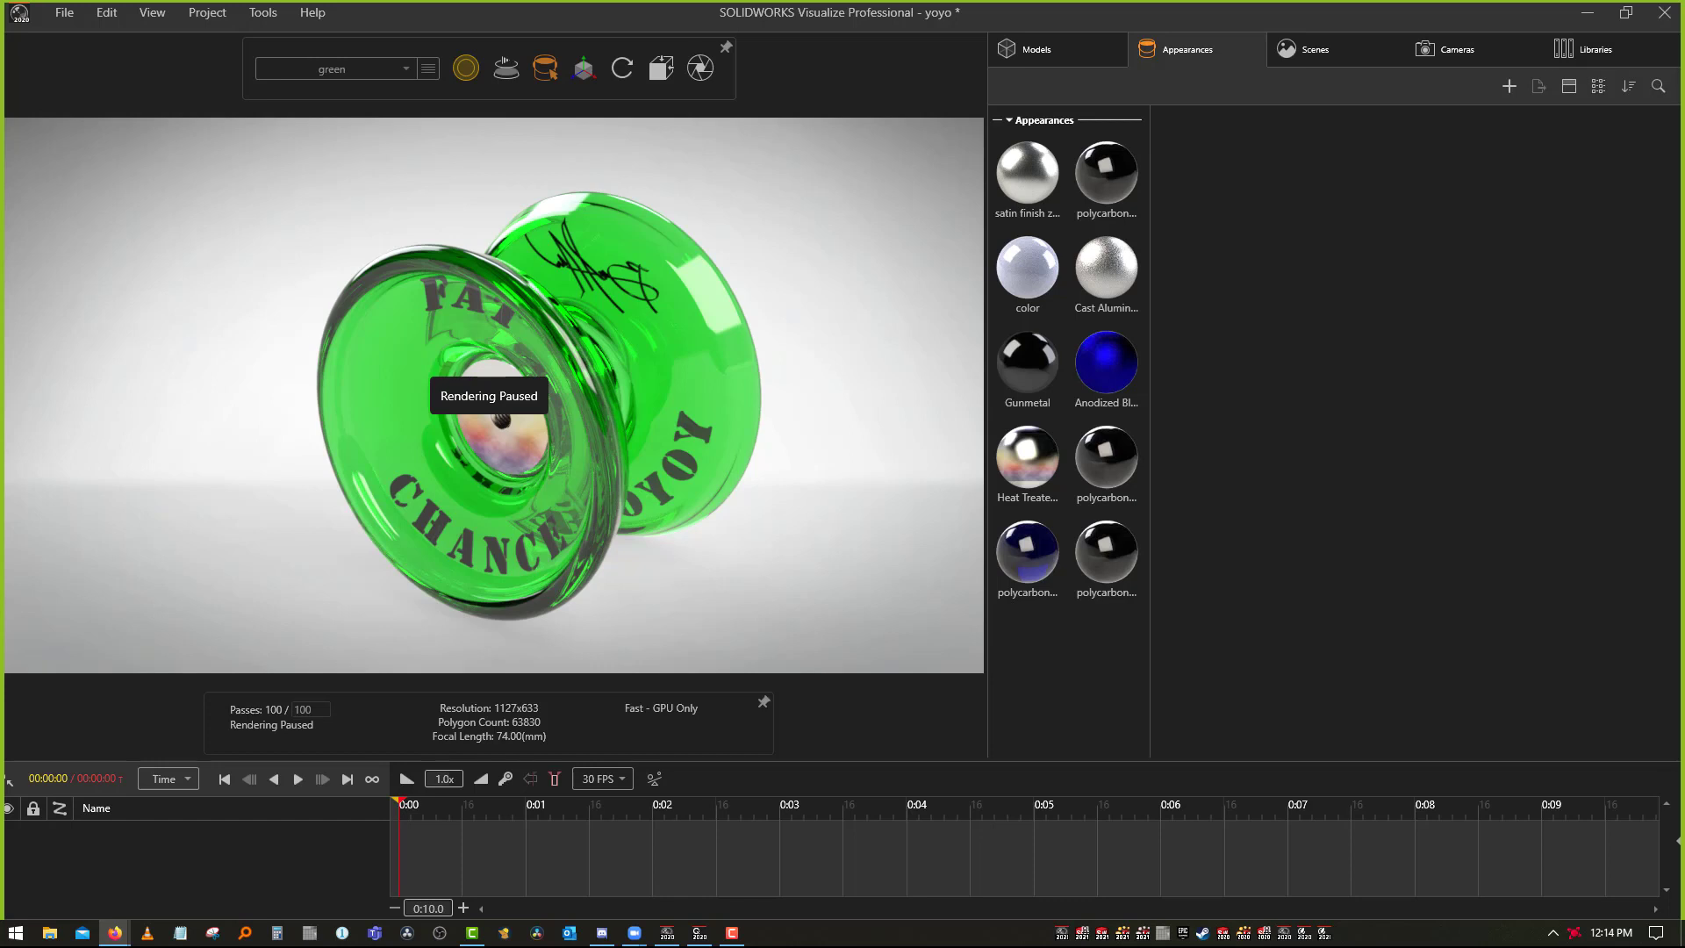
Watch the SOLIDWORKS Visualize virtual reality sun study video on YouTube, dismissing the live TV offer and looking around the airplane cabin
key("super+shift+Left")
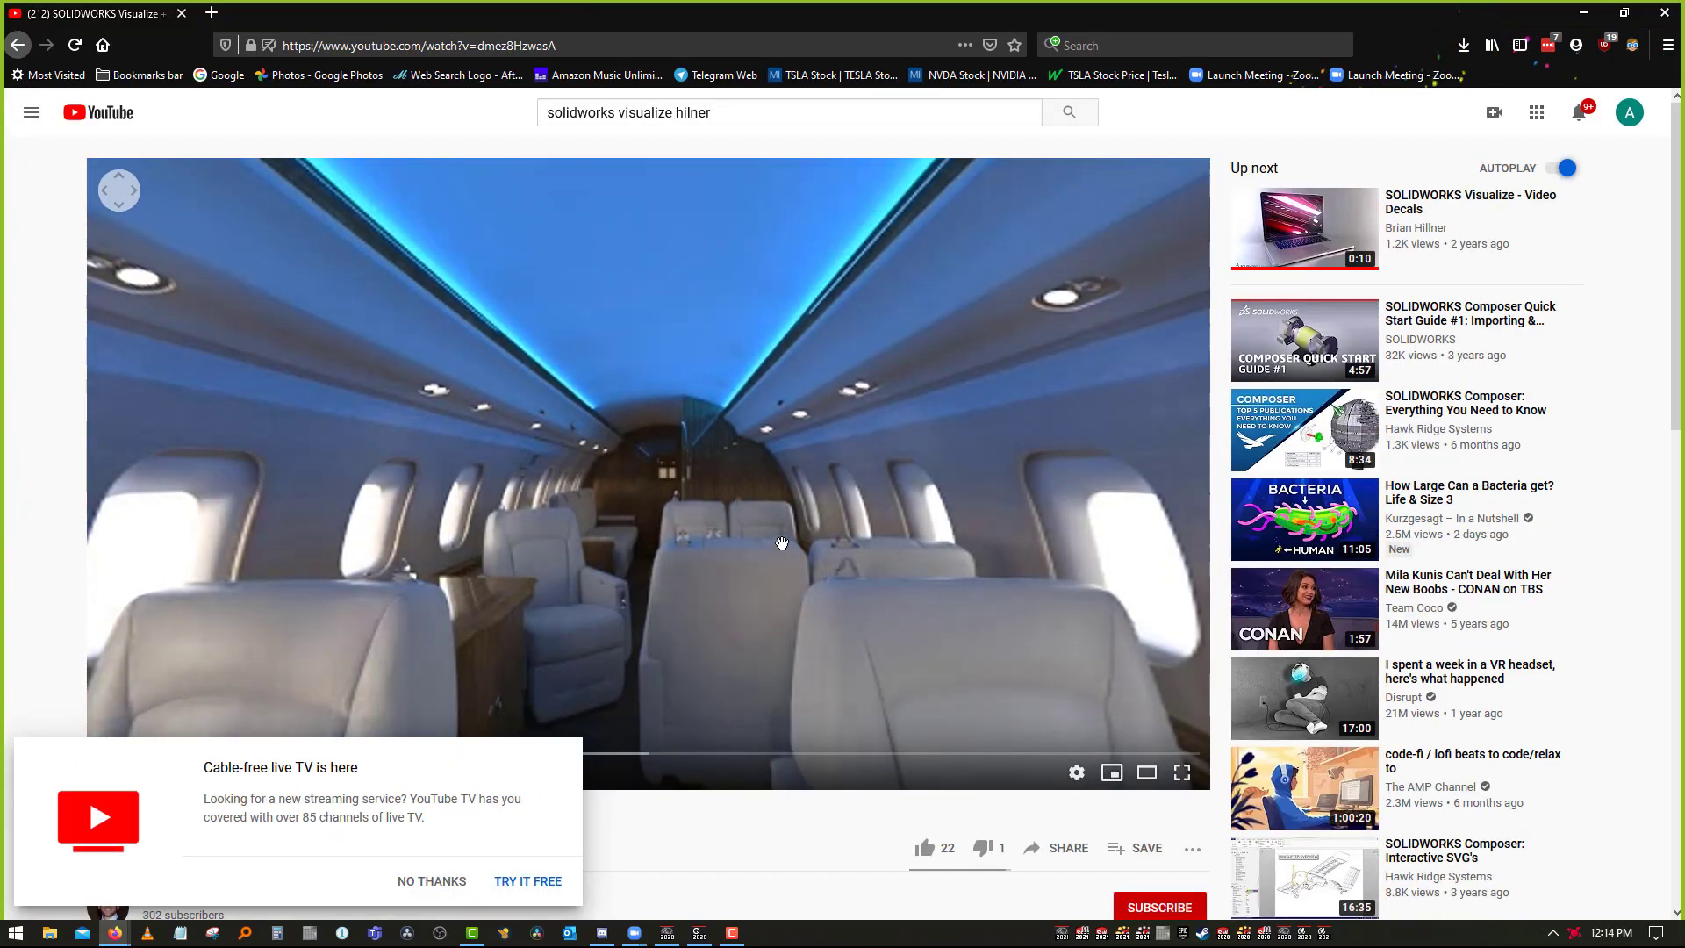
left_click(440, 880)
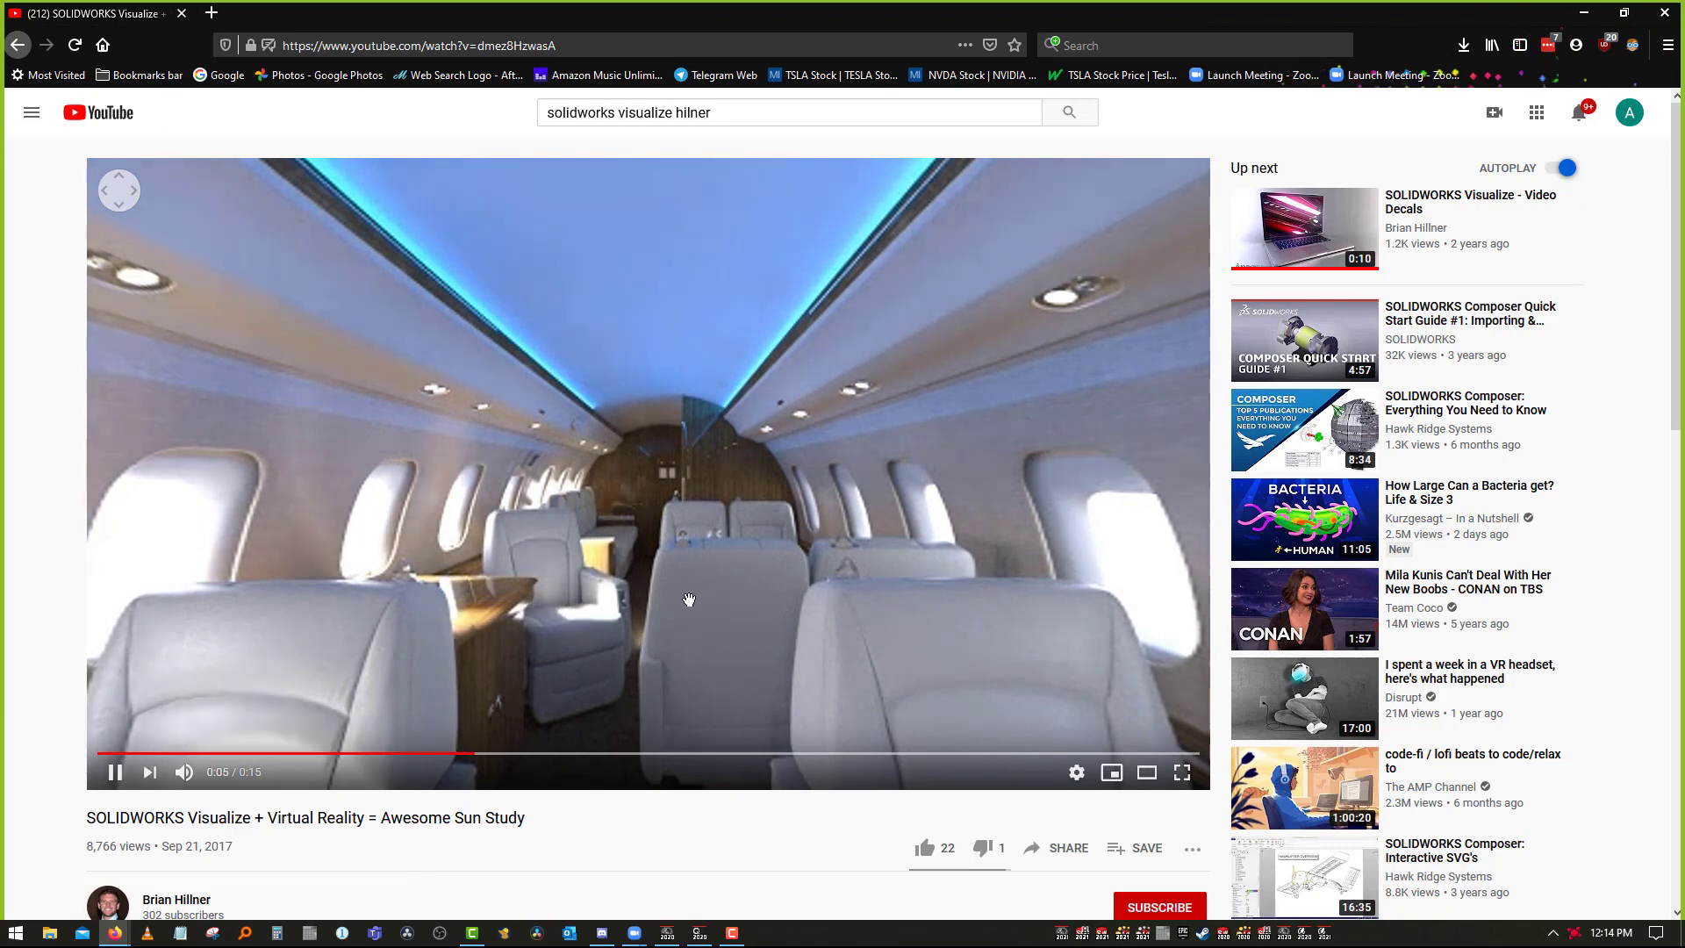
left_click_drag(688, 599, 761, 518)
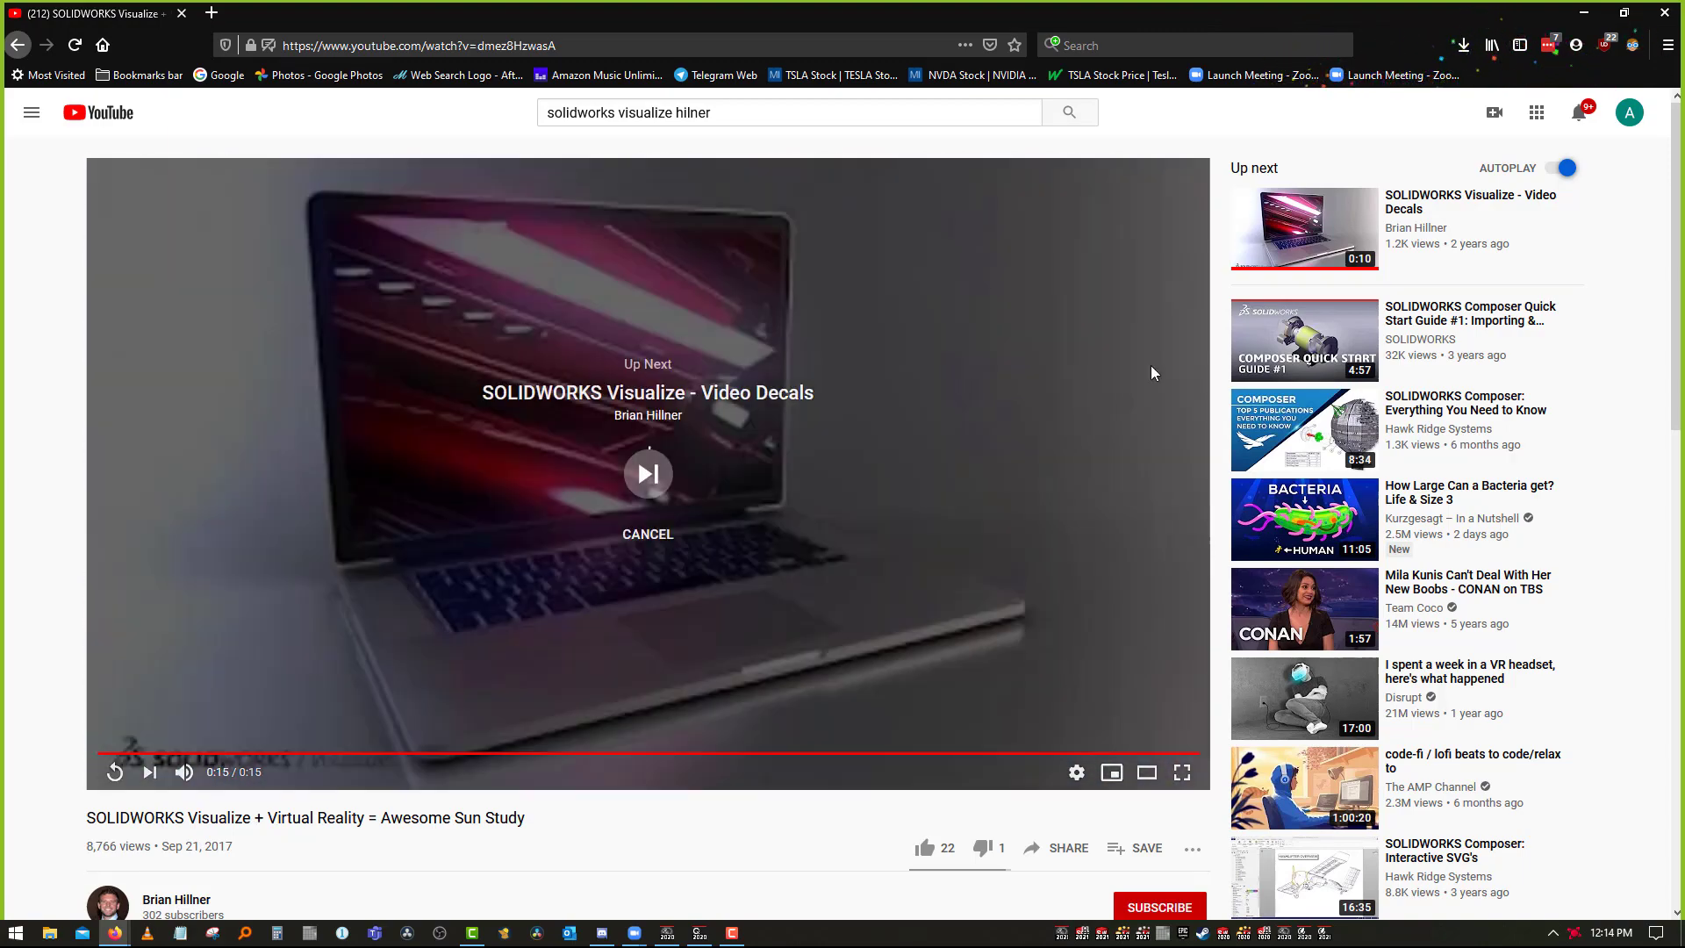
scroll(405, 511, "down", 4)
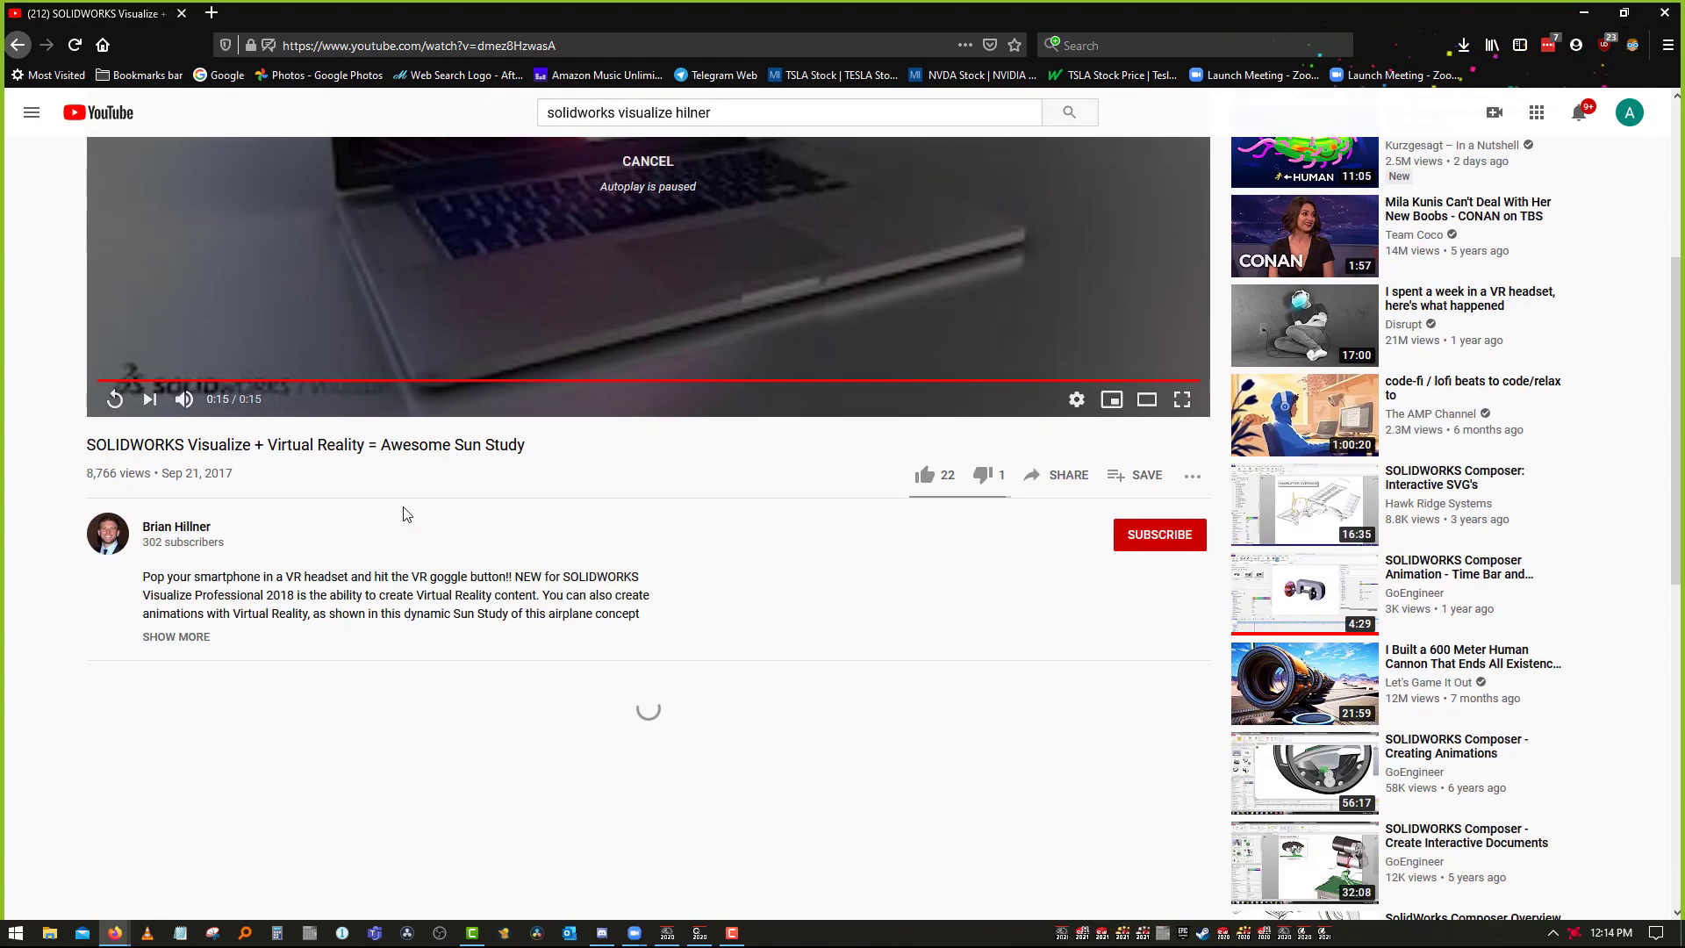
Open the YouTube channel of the sun study video's author and browse its uploaded videos
scroll(405, 510, "down", 3)
scroll(404, 509, "up", 7)
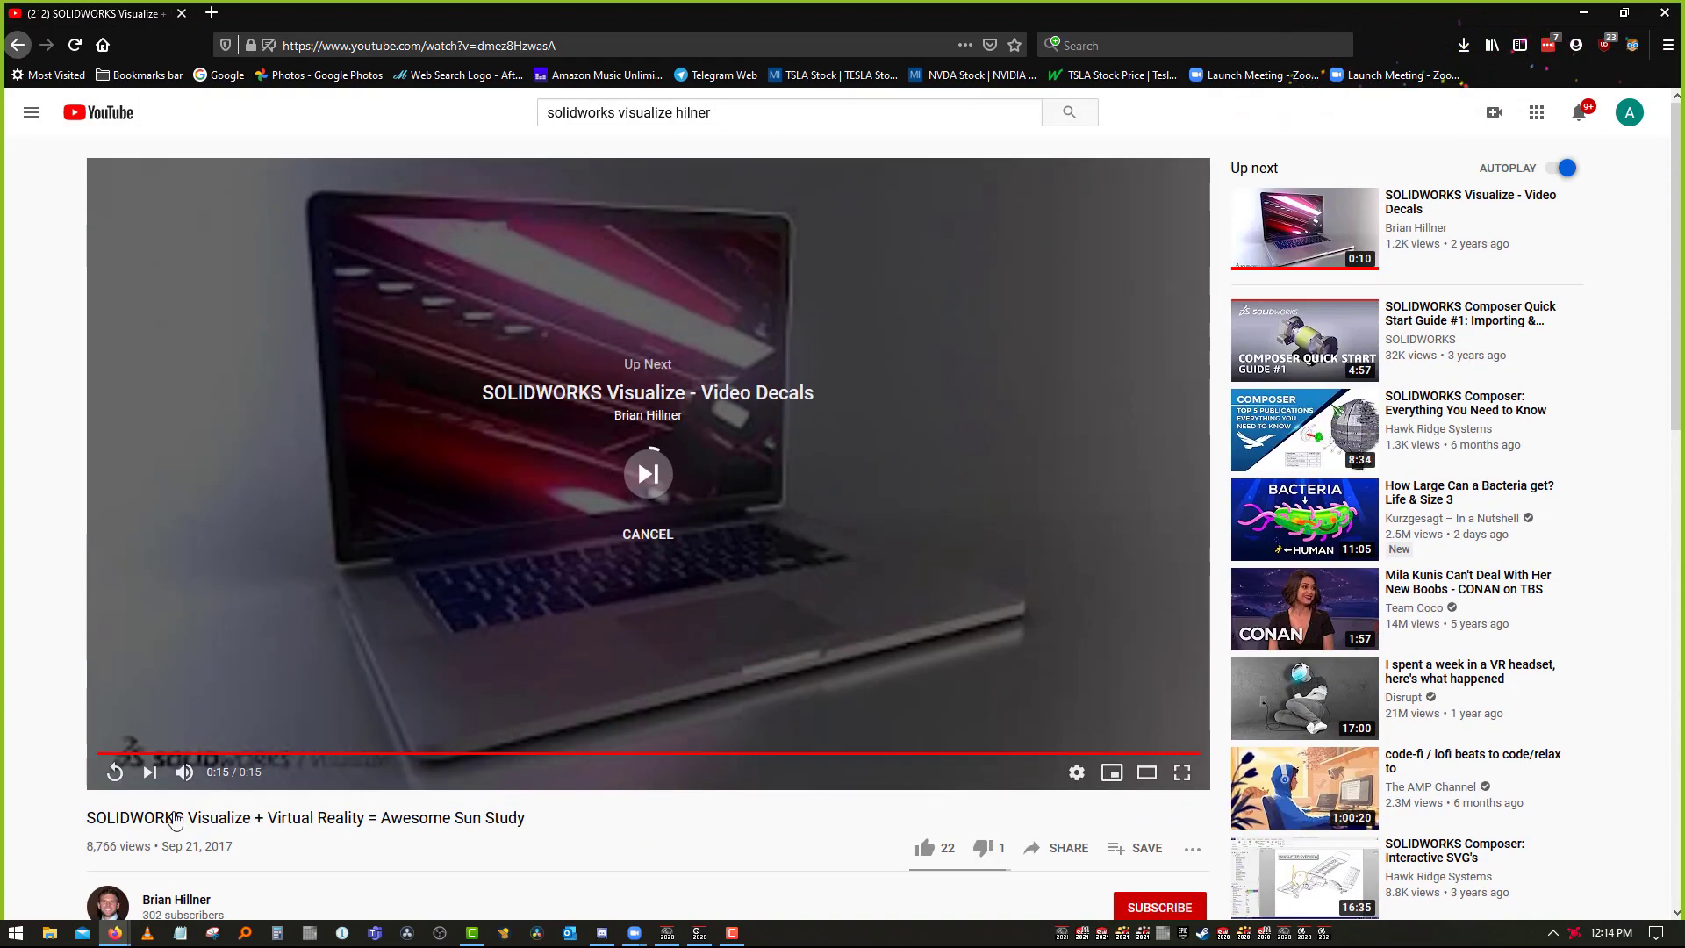
left_click(172, 899)
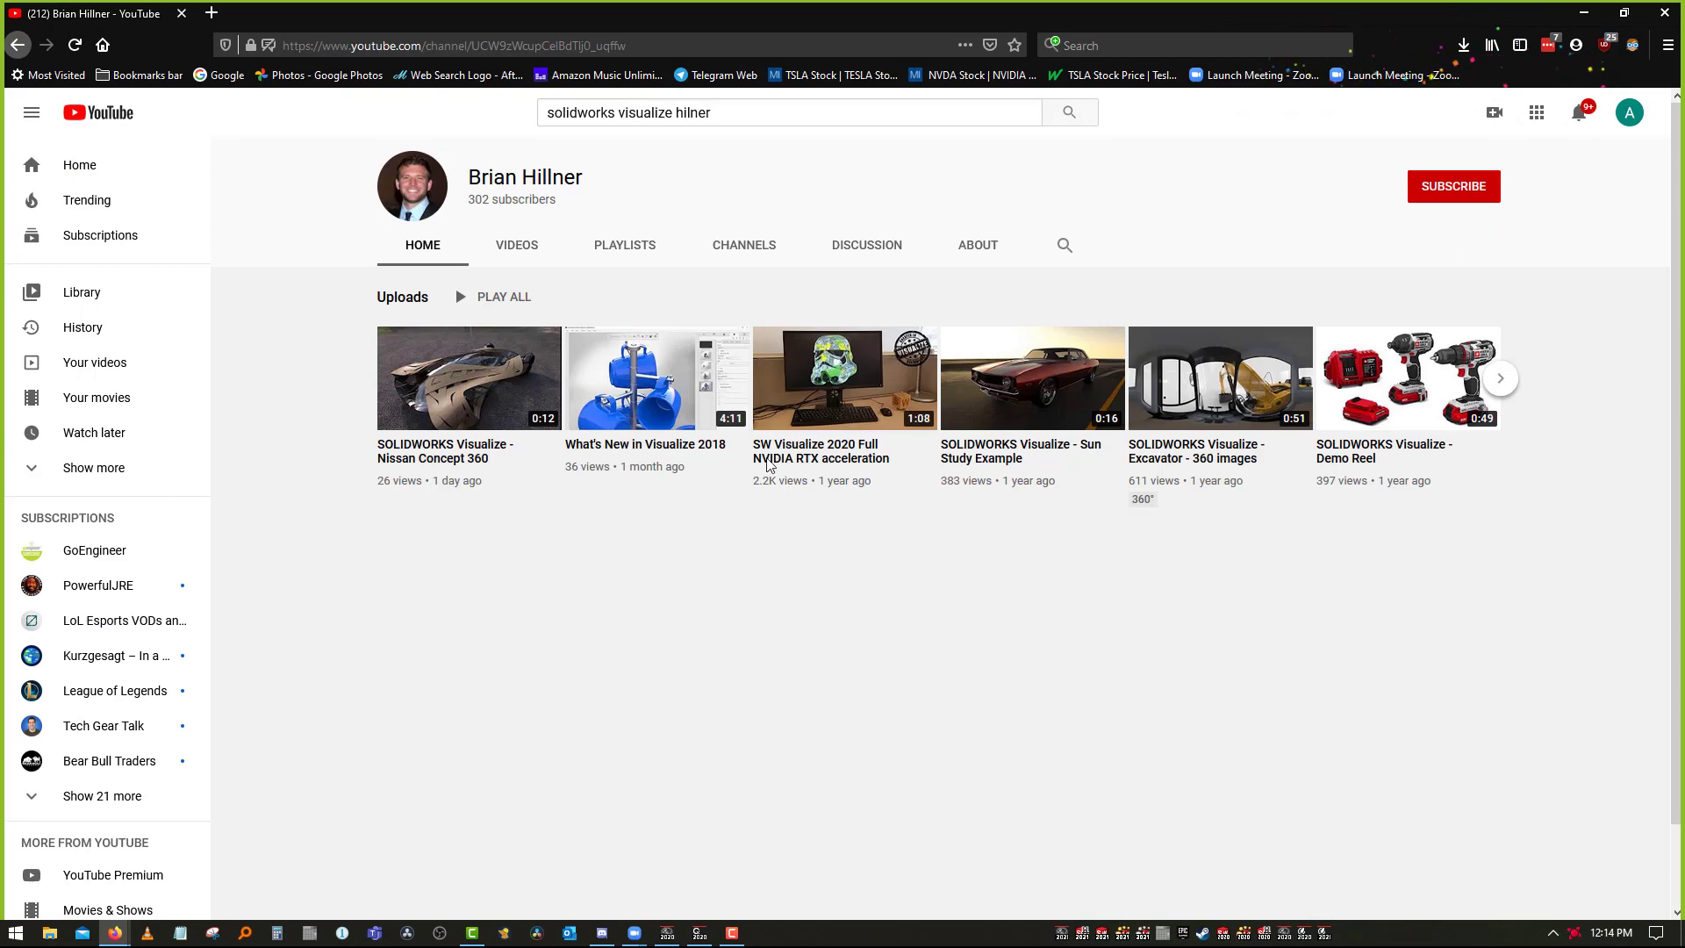
scroll(1279, 409, "down", 1)
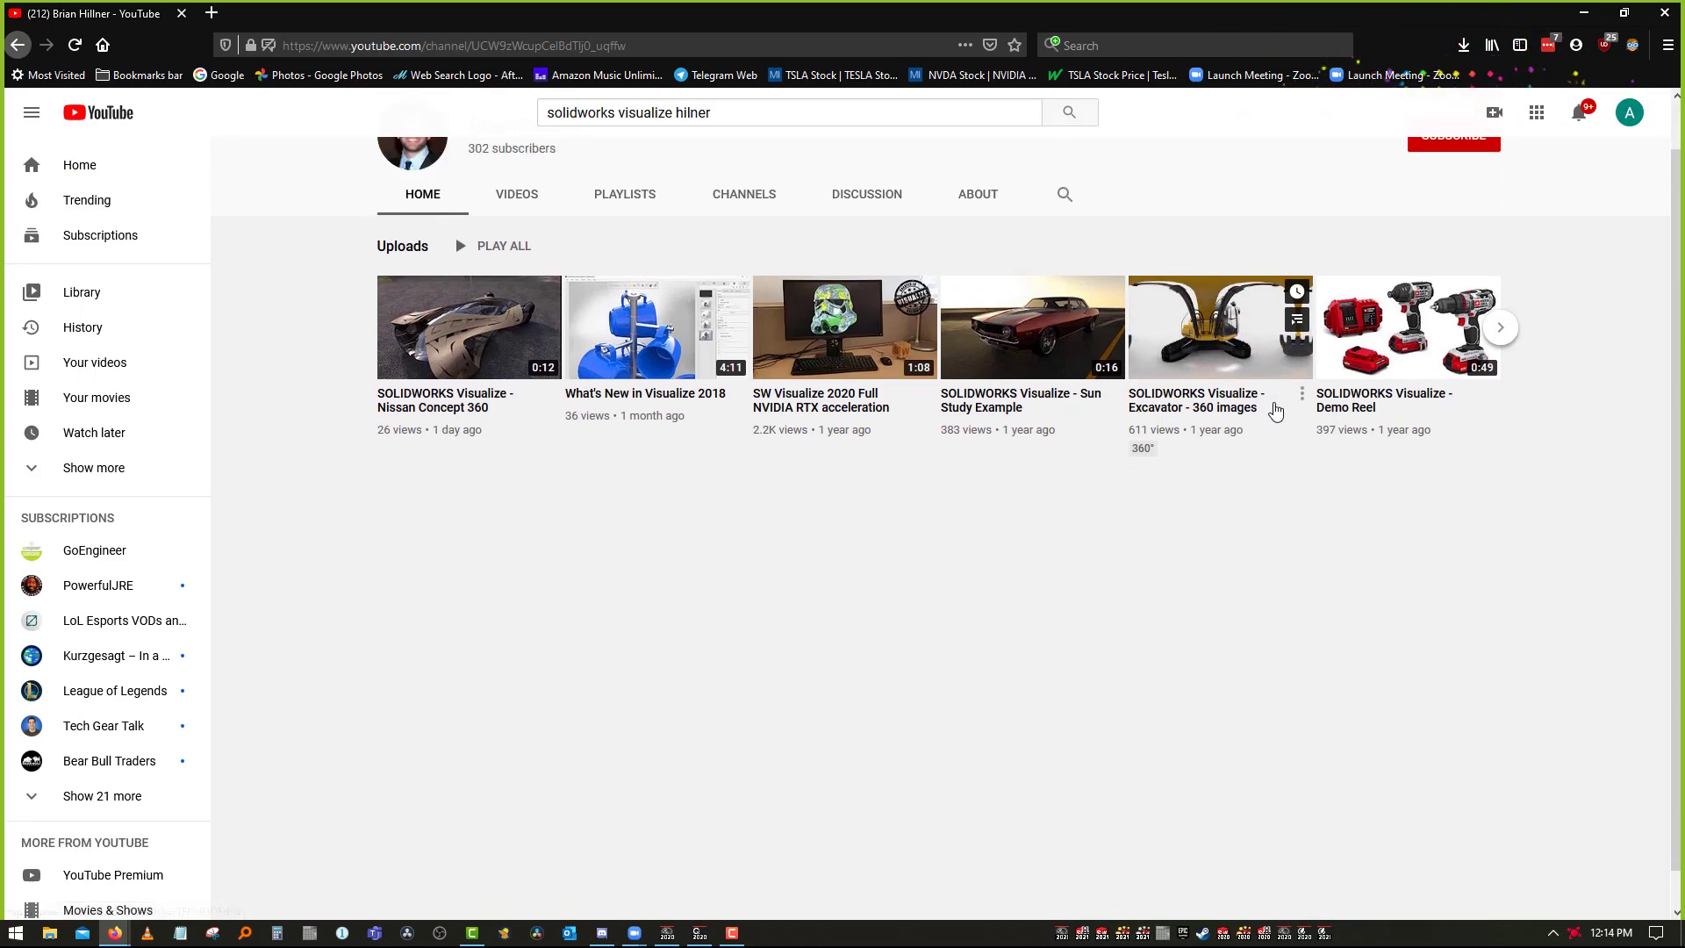
scroll(1275, 410, "up", 1)
left_click(514, 245)
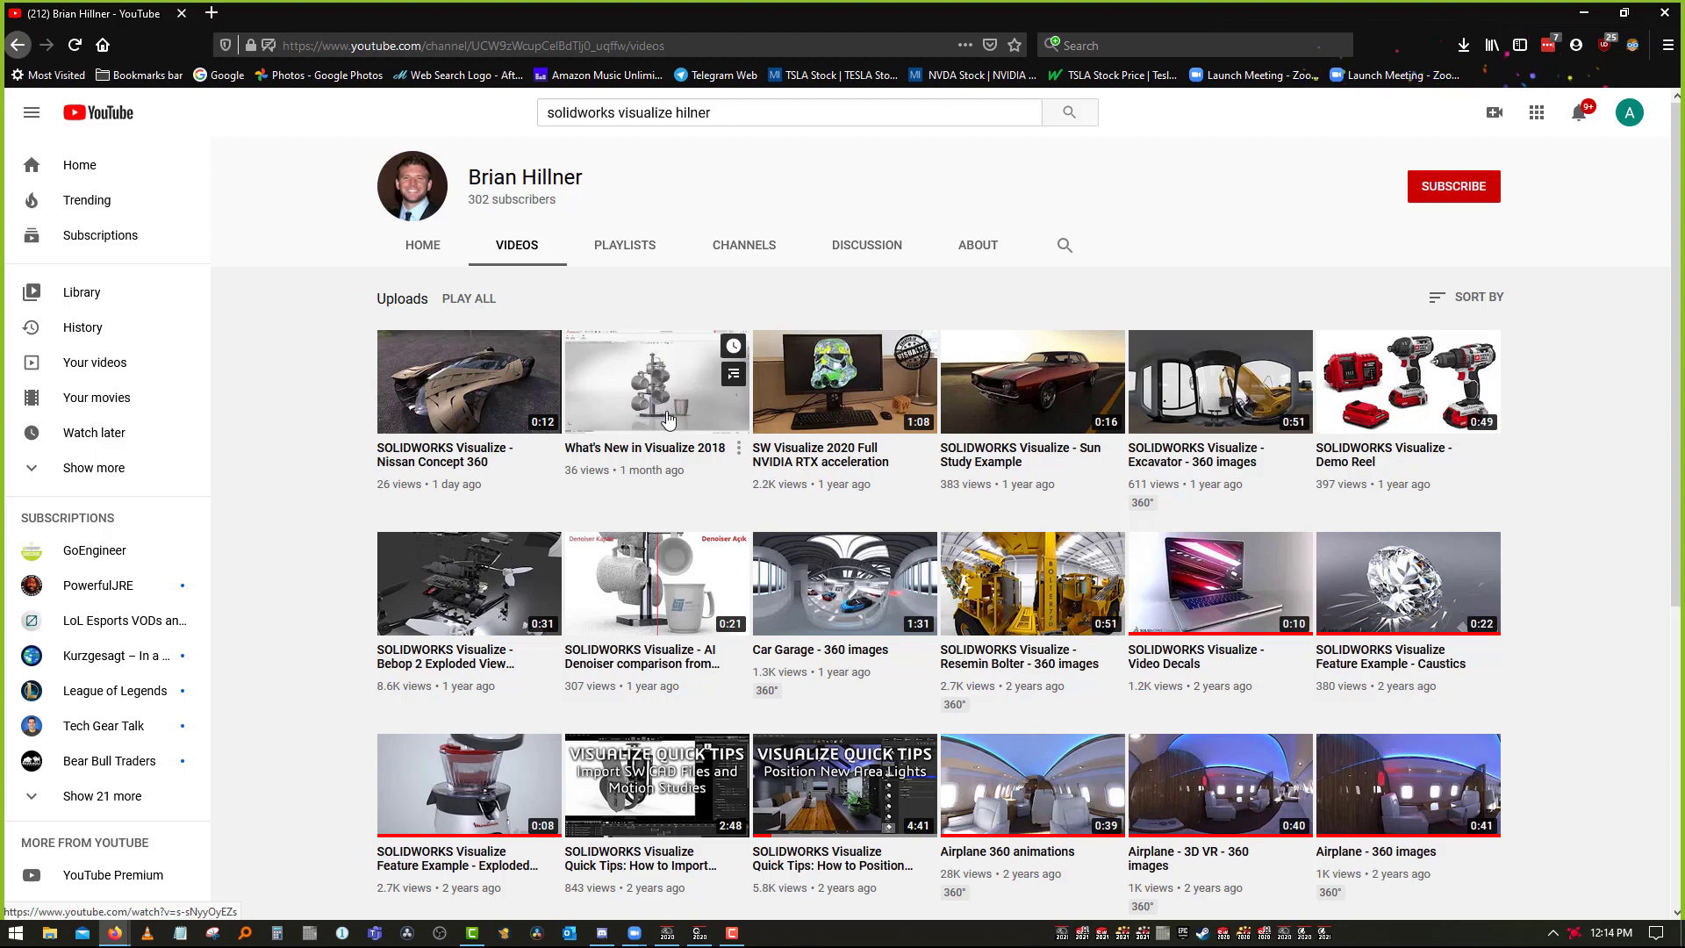
scroll(1143, 588, "down", 3)
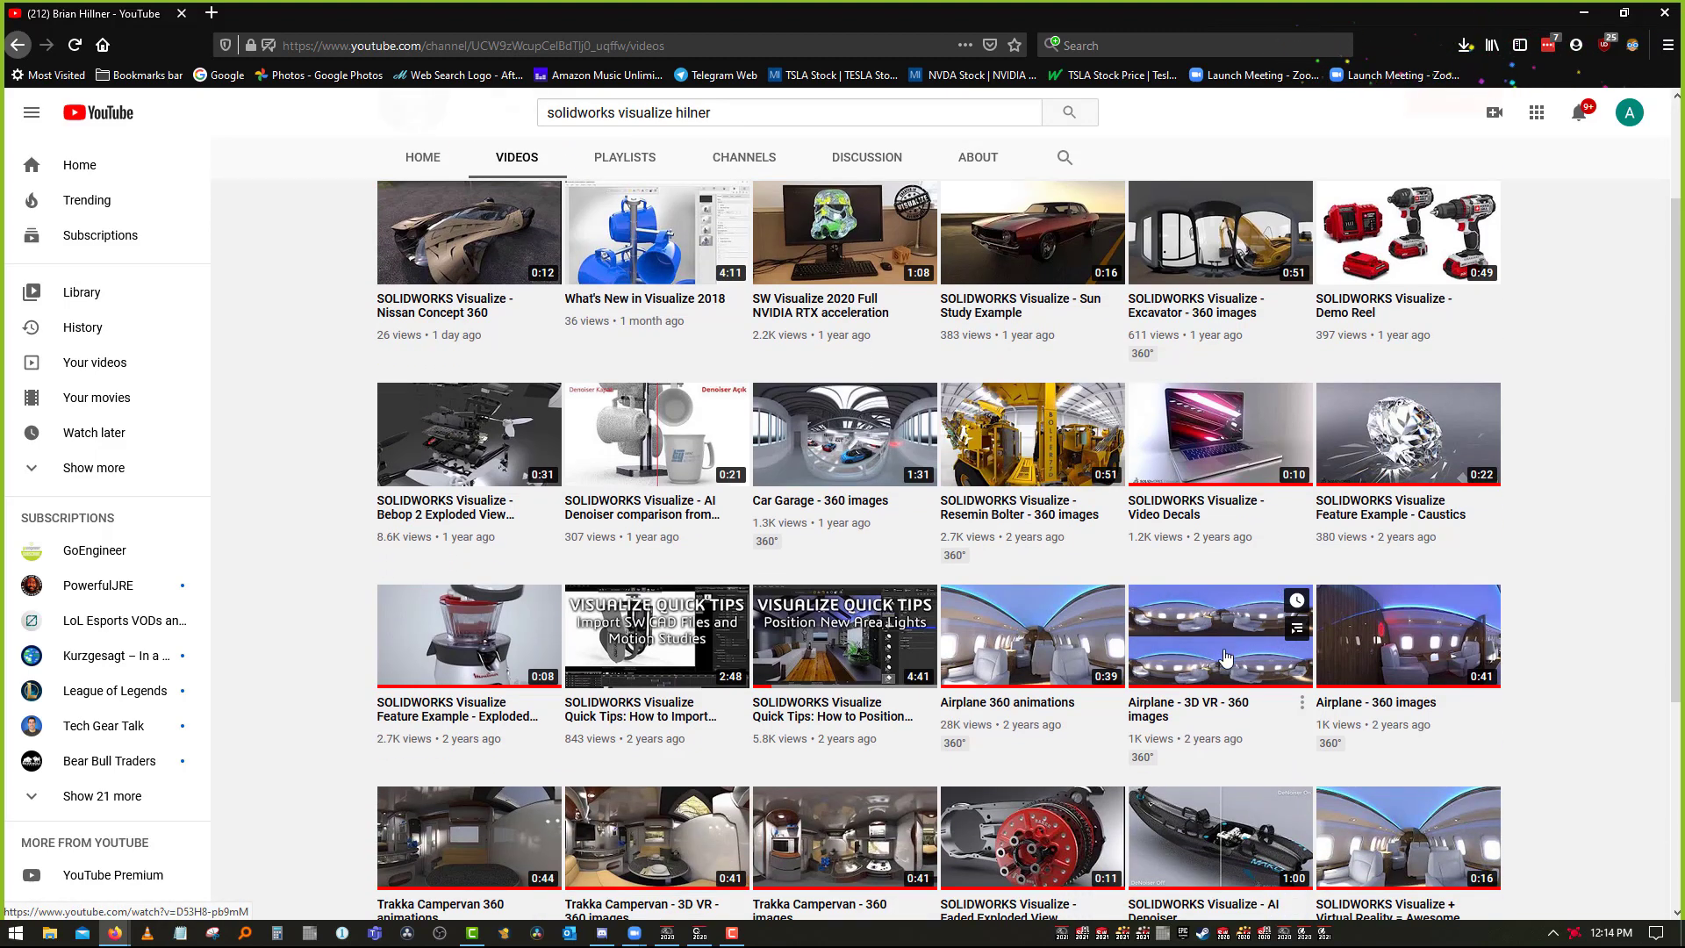
Watch the Airplane 360 animations video with the sound muted, and return to SOLIDWORKS Visualize
left_click(998, 647)
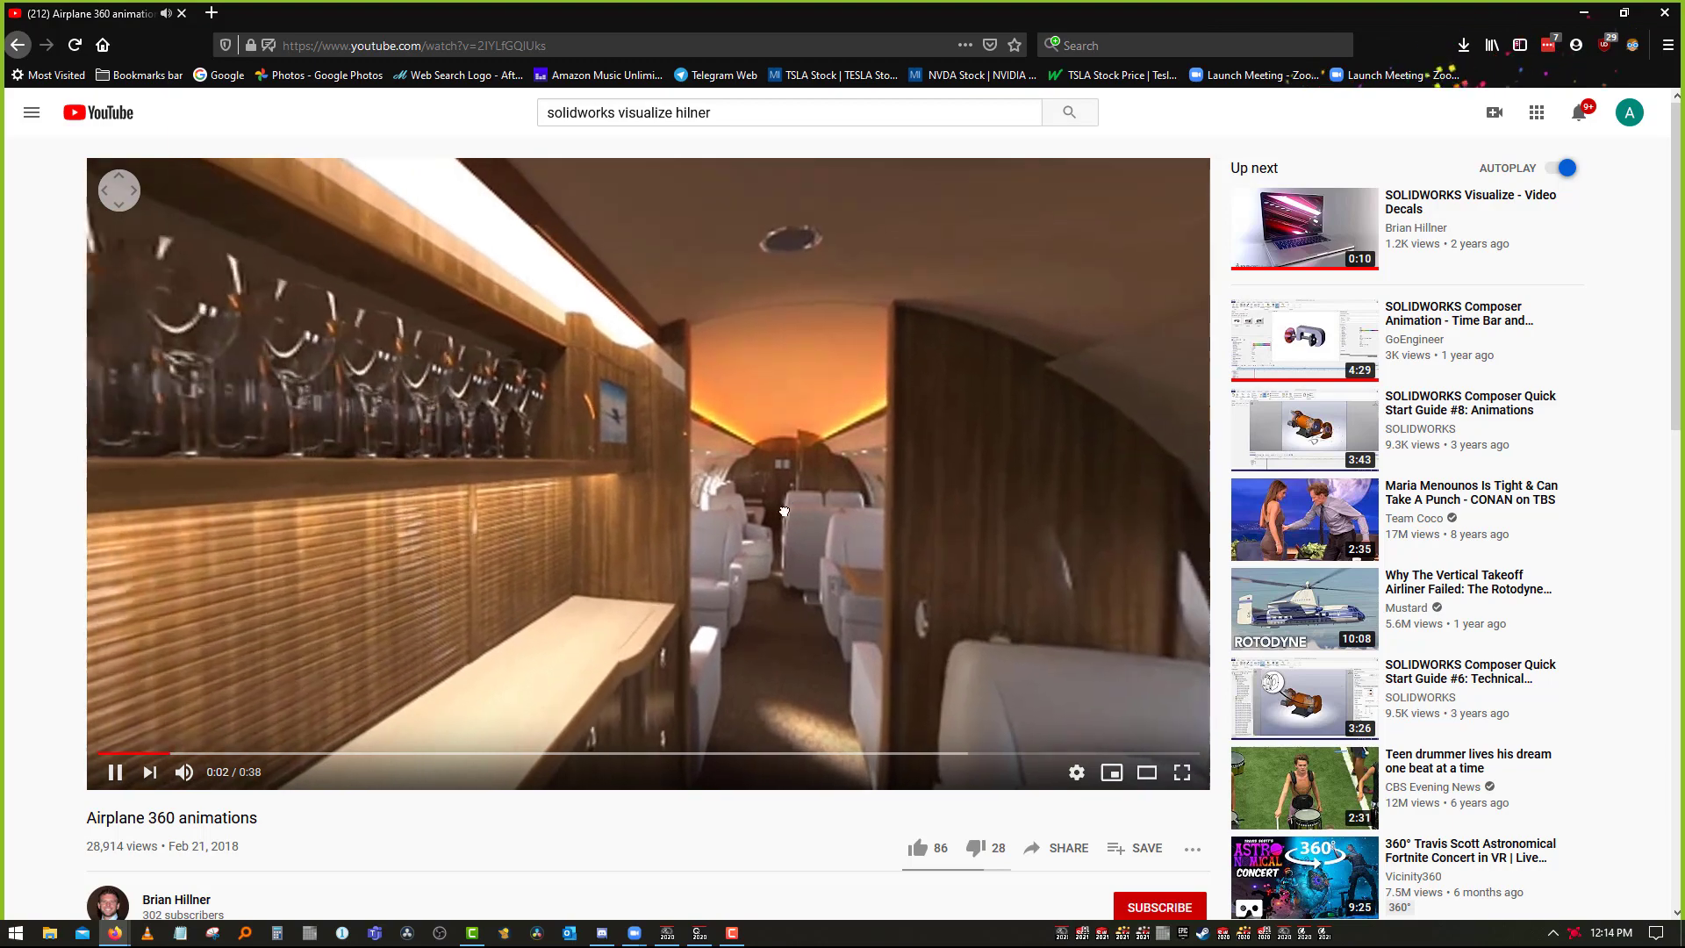
left_click(182, 772)
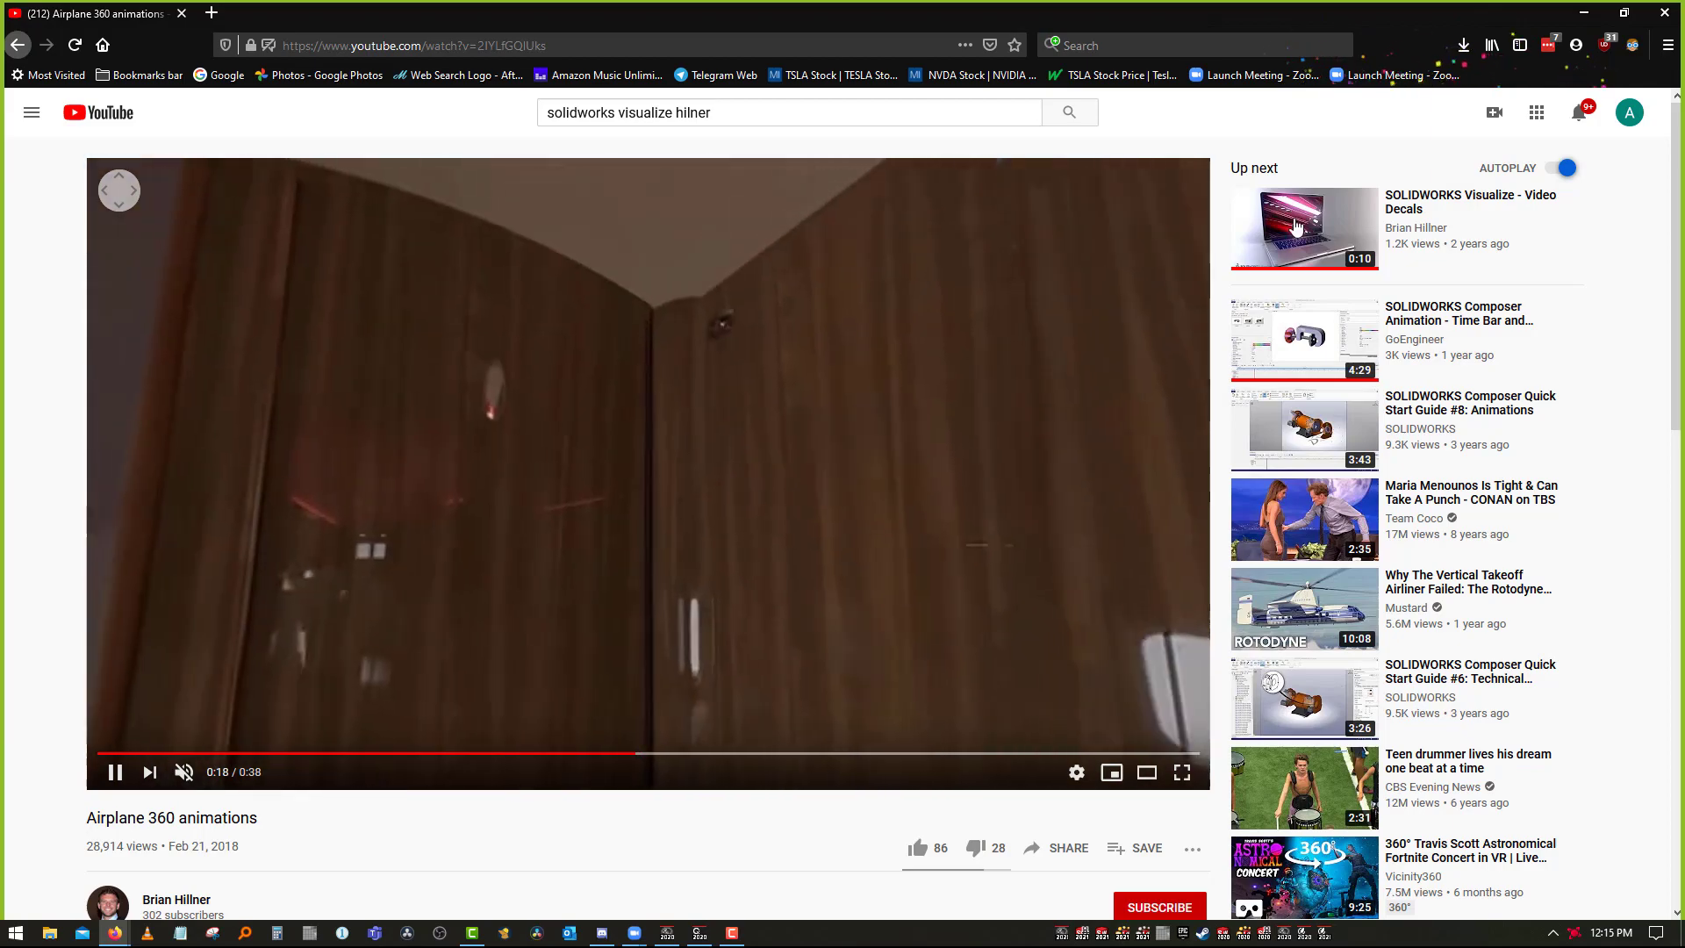
key("alt+Tab")
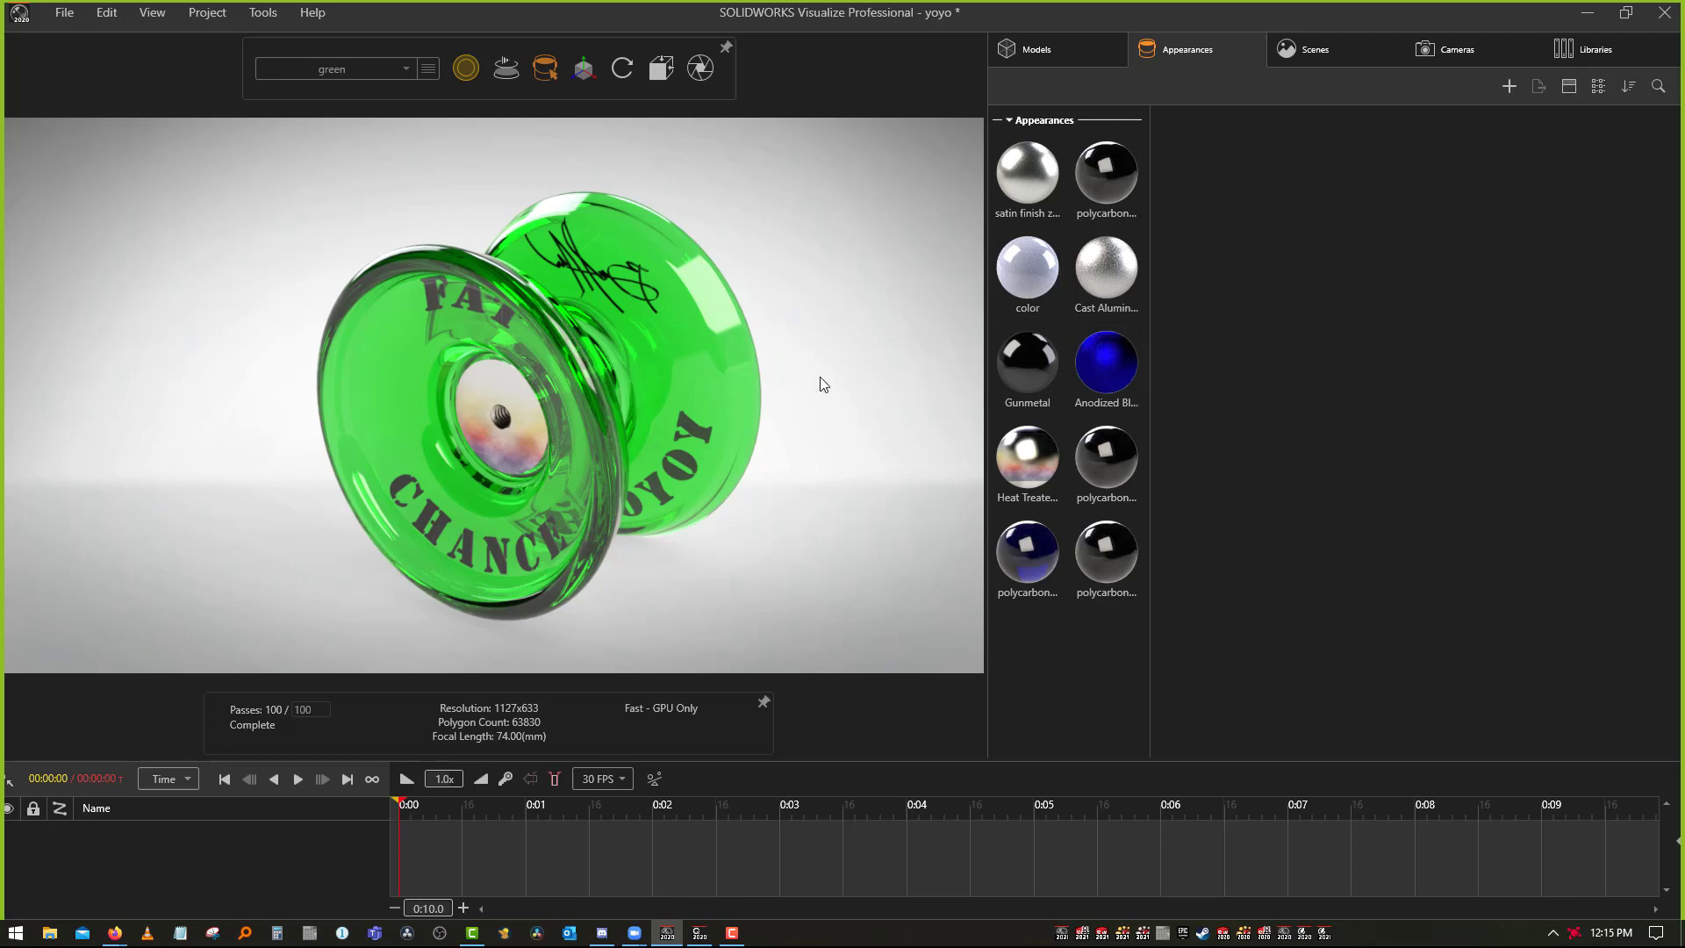
Add the Studio Soft Grey 12 backplate from the Studios folder to the scene and send the interactive image render to the queue
left_click(1330, 53)
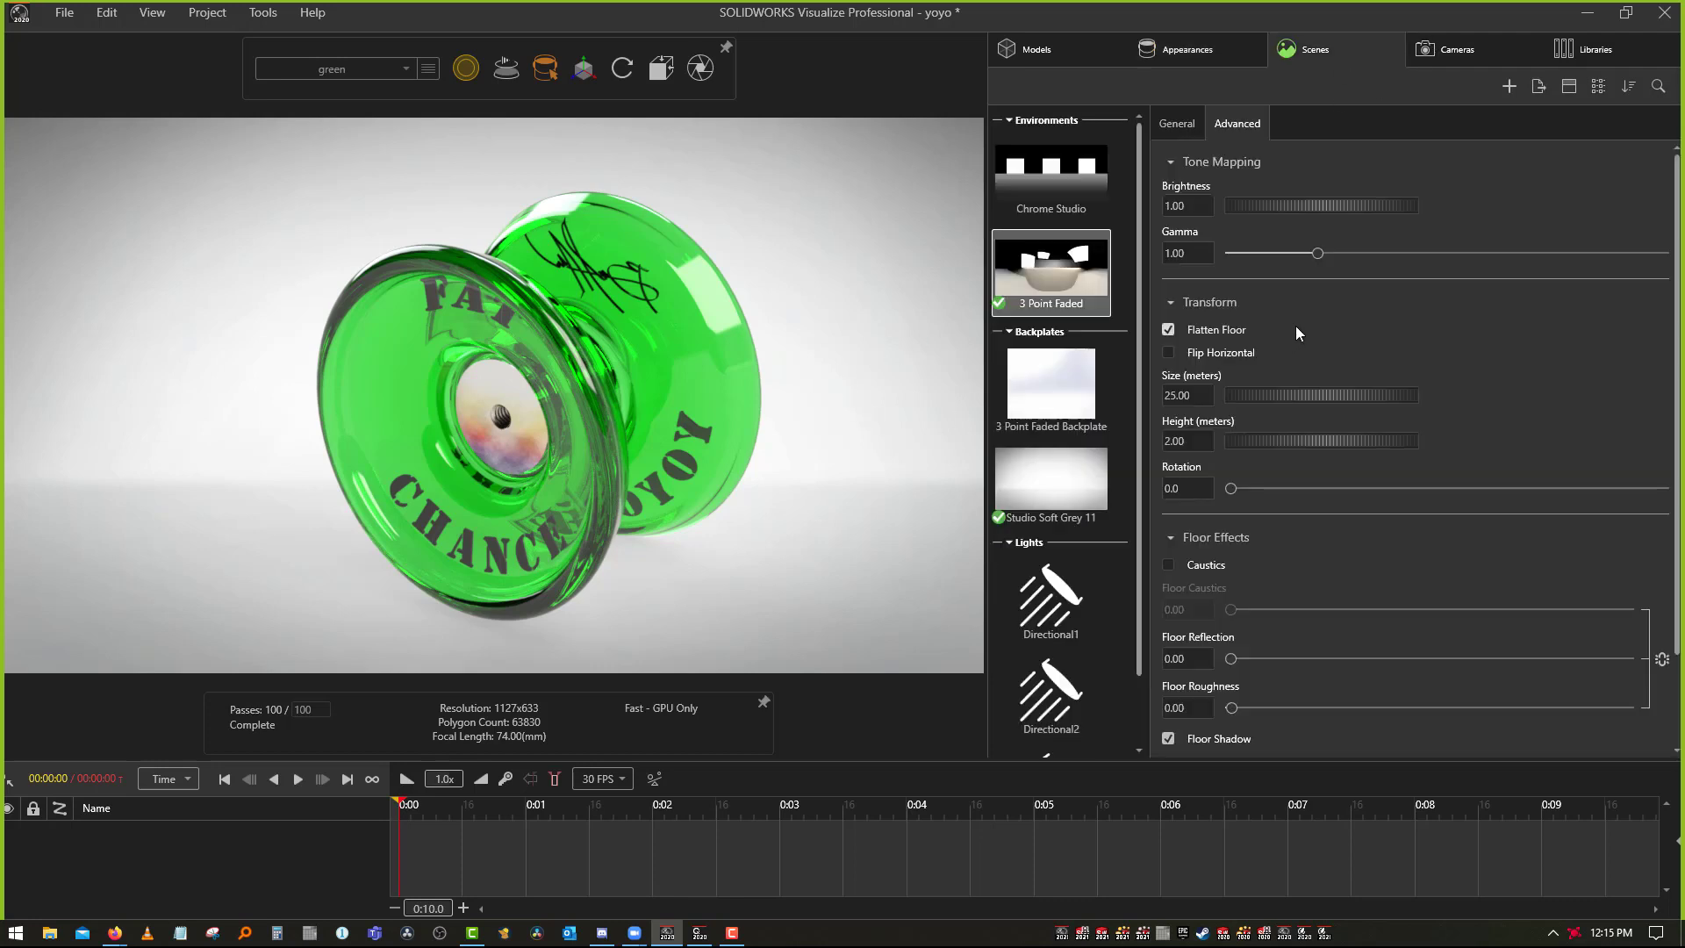
right_click(1114, 399)
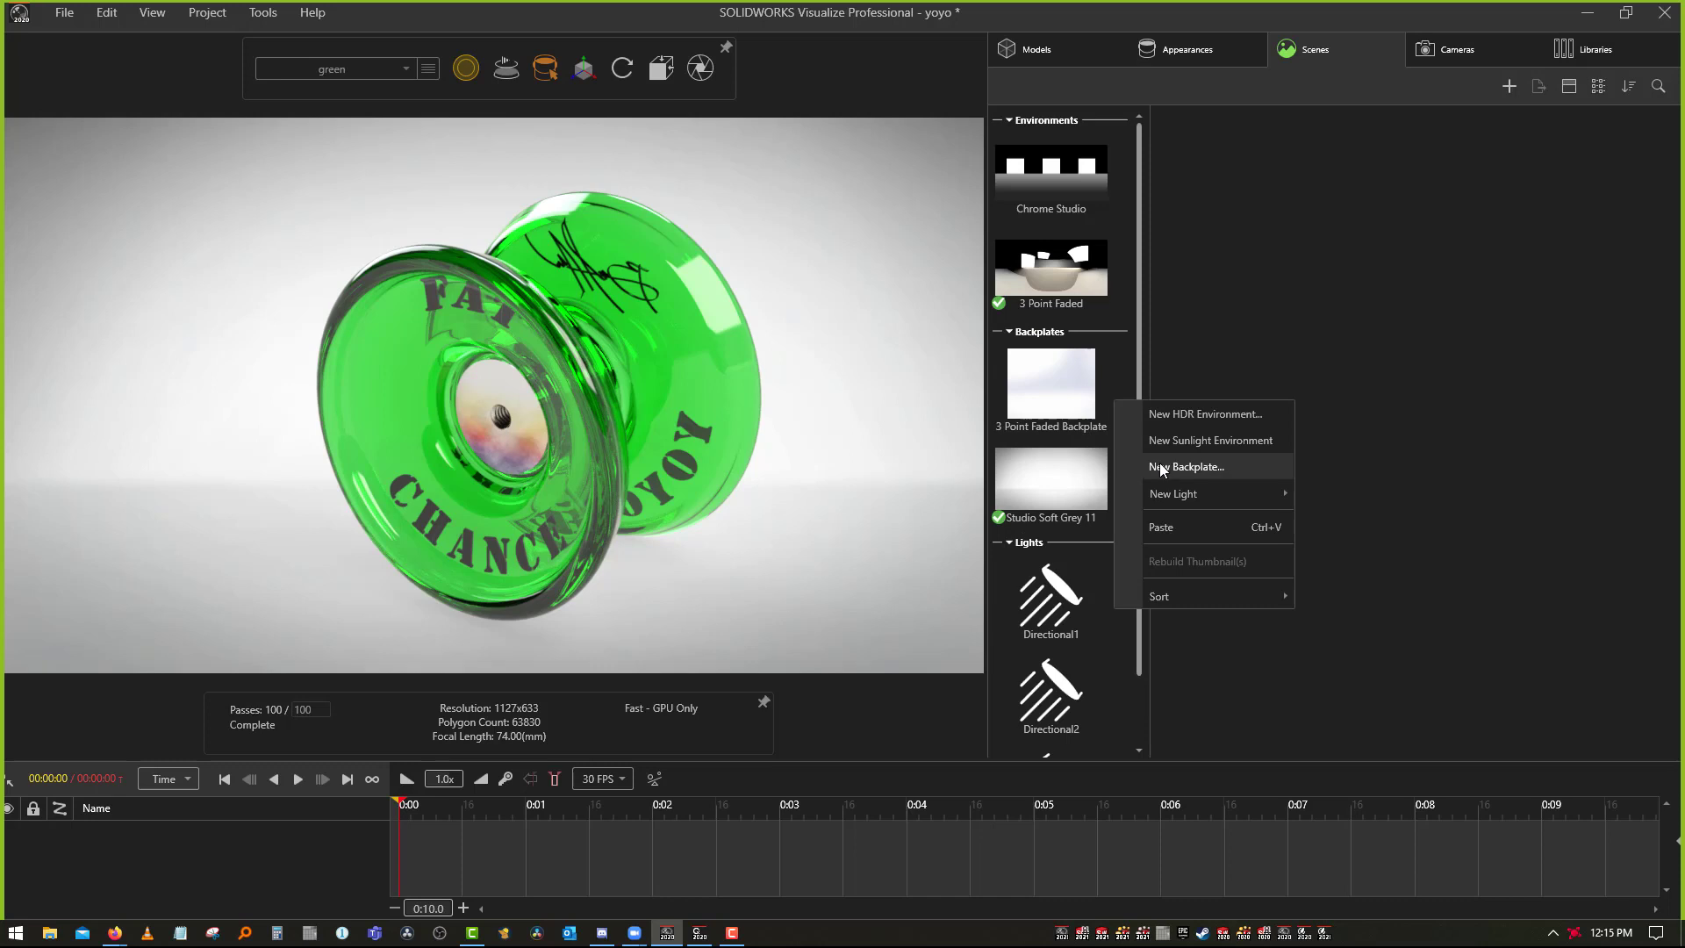
left_click(1160, 461)
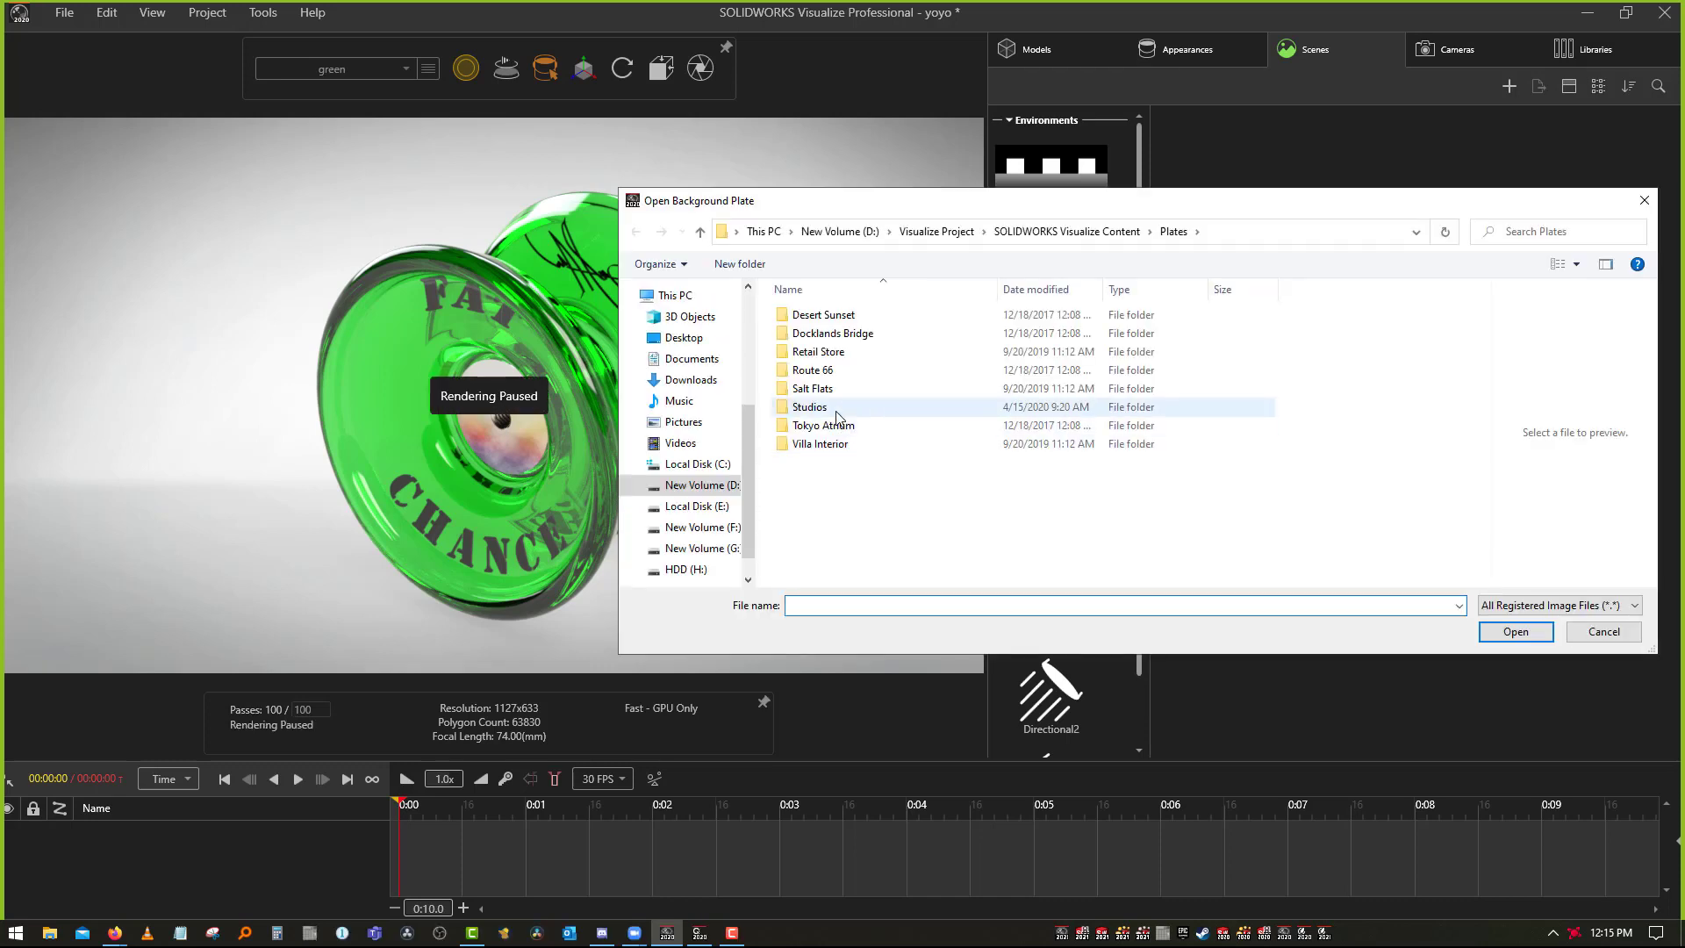
double_click(840, 408)
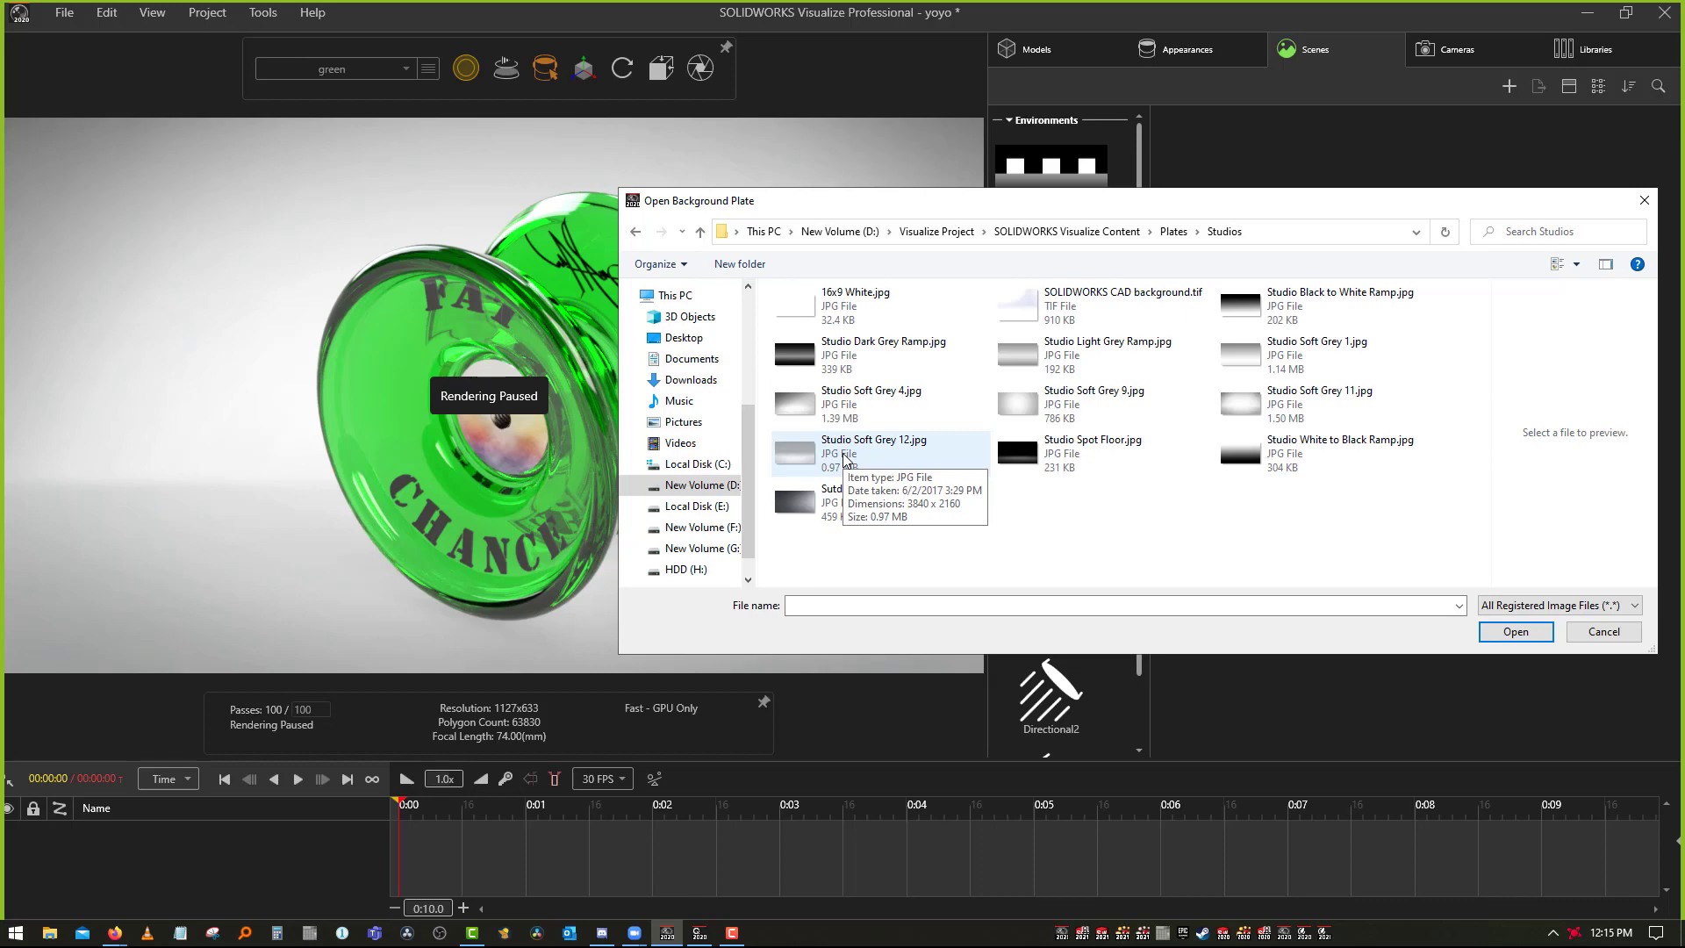
left_click(846, 459)
double_click(842, 453)
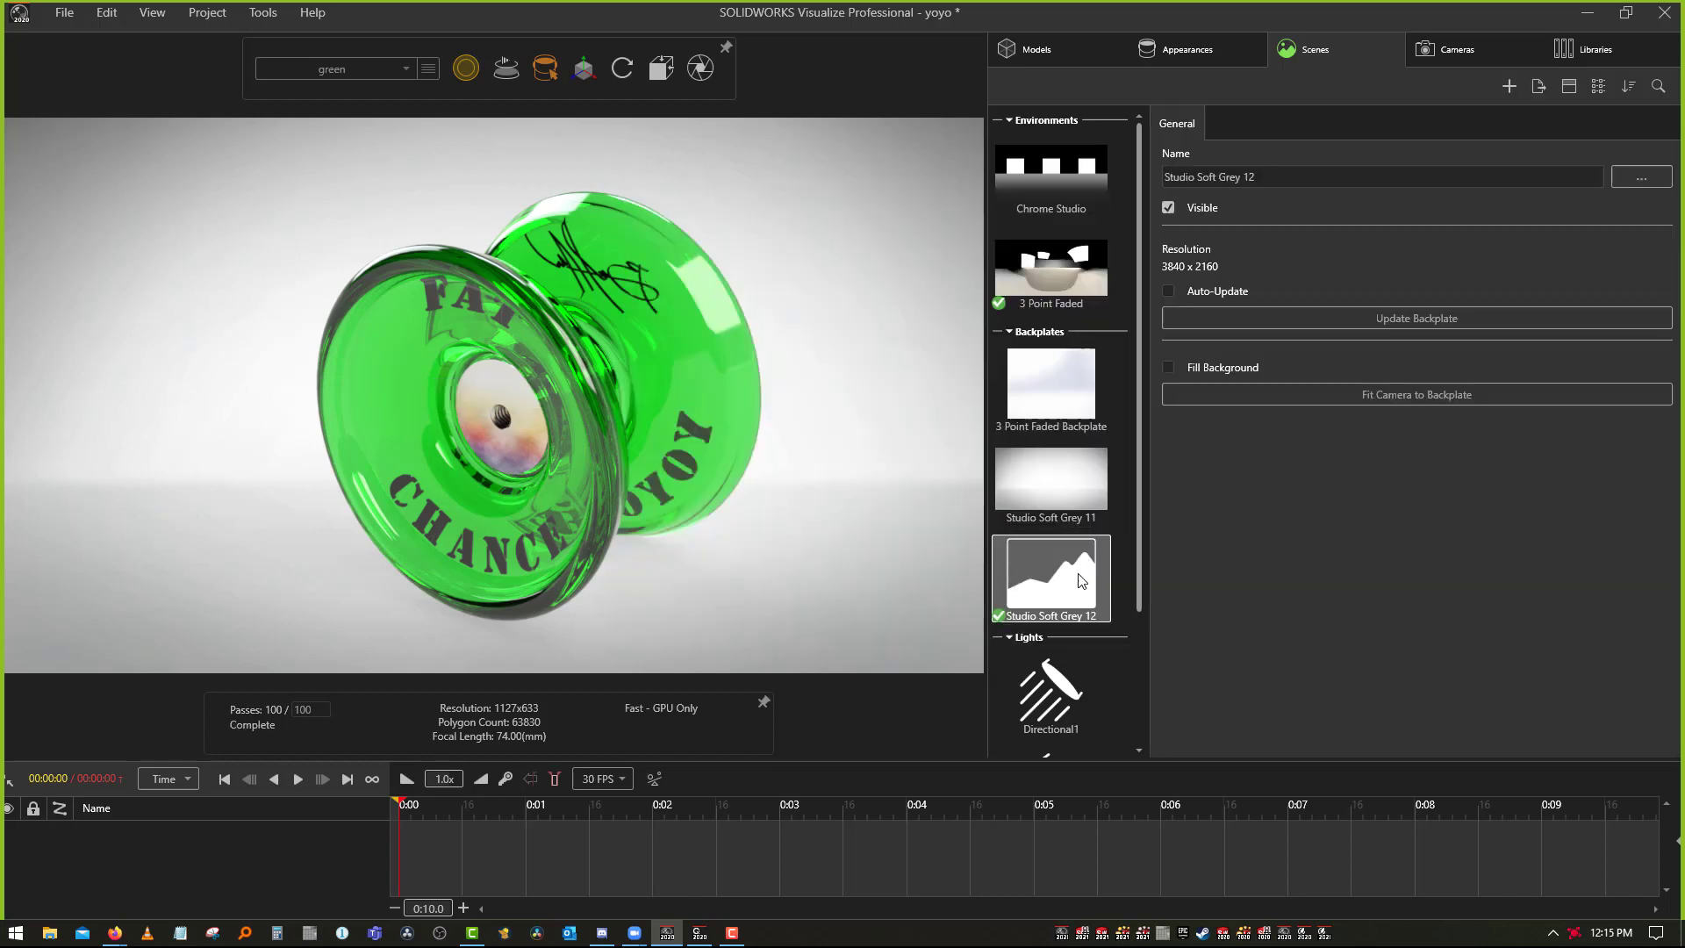
left_click(699, 67)
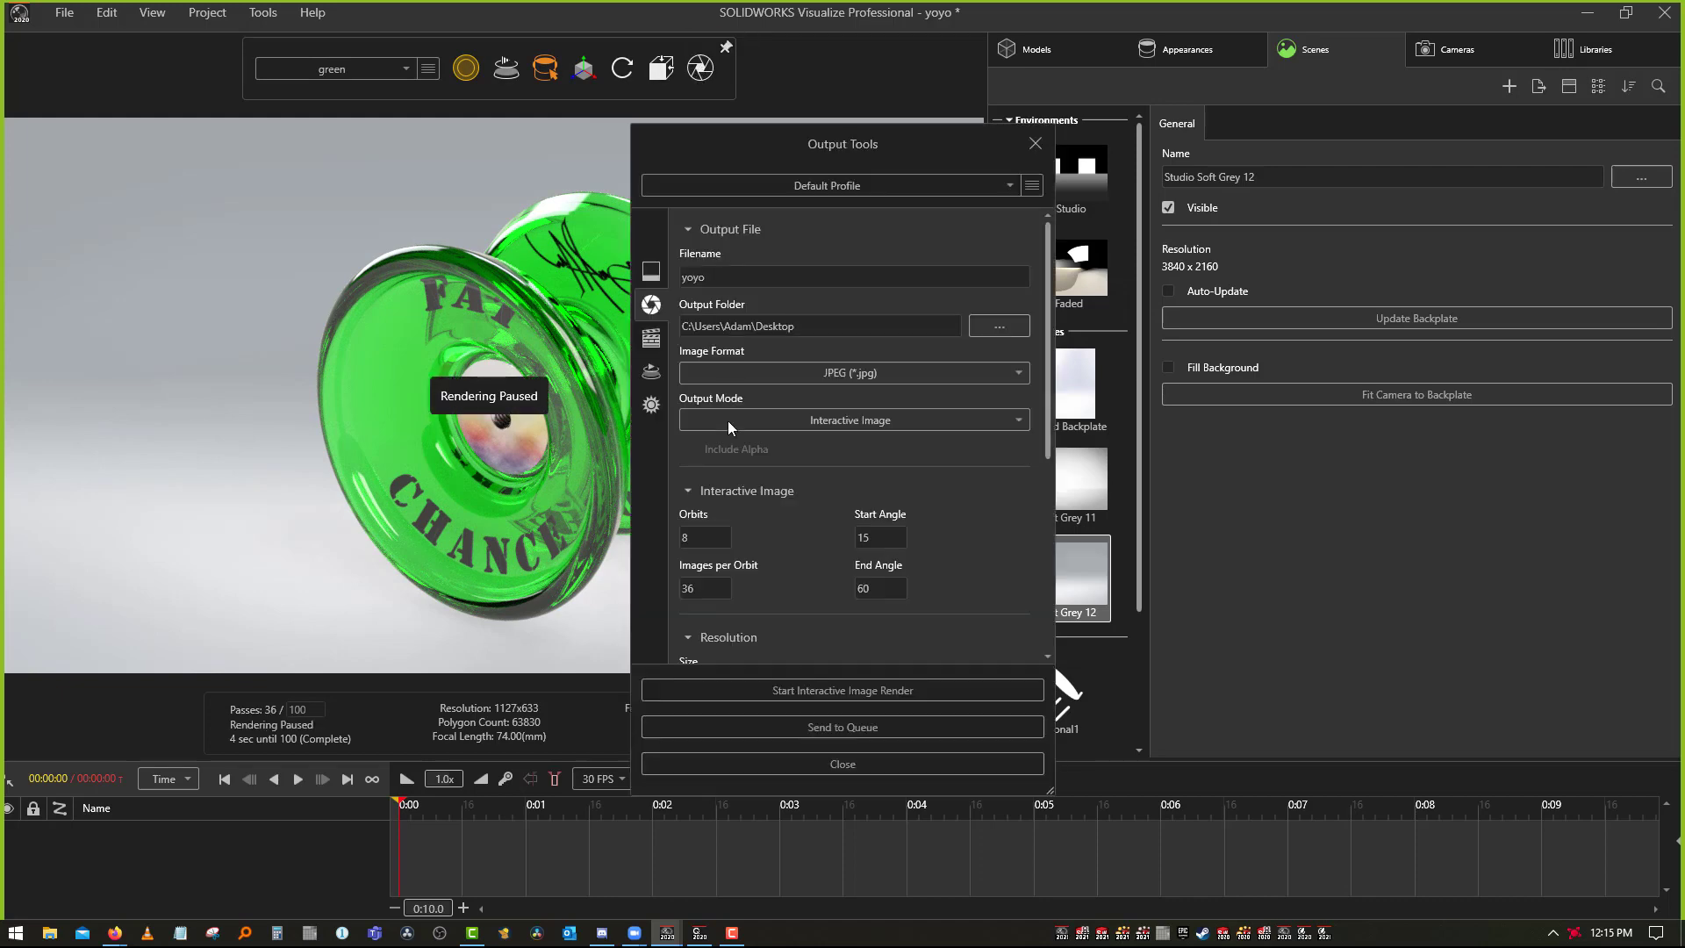
left_click(819, 729)
Add the Studio Spot Floor backplate to the scene and send that version of the render to the queue
right_click(1127, 418)
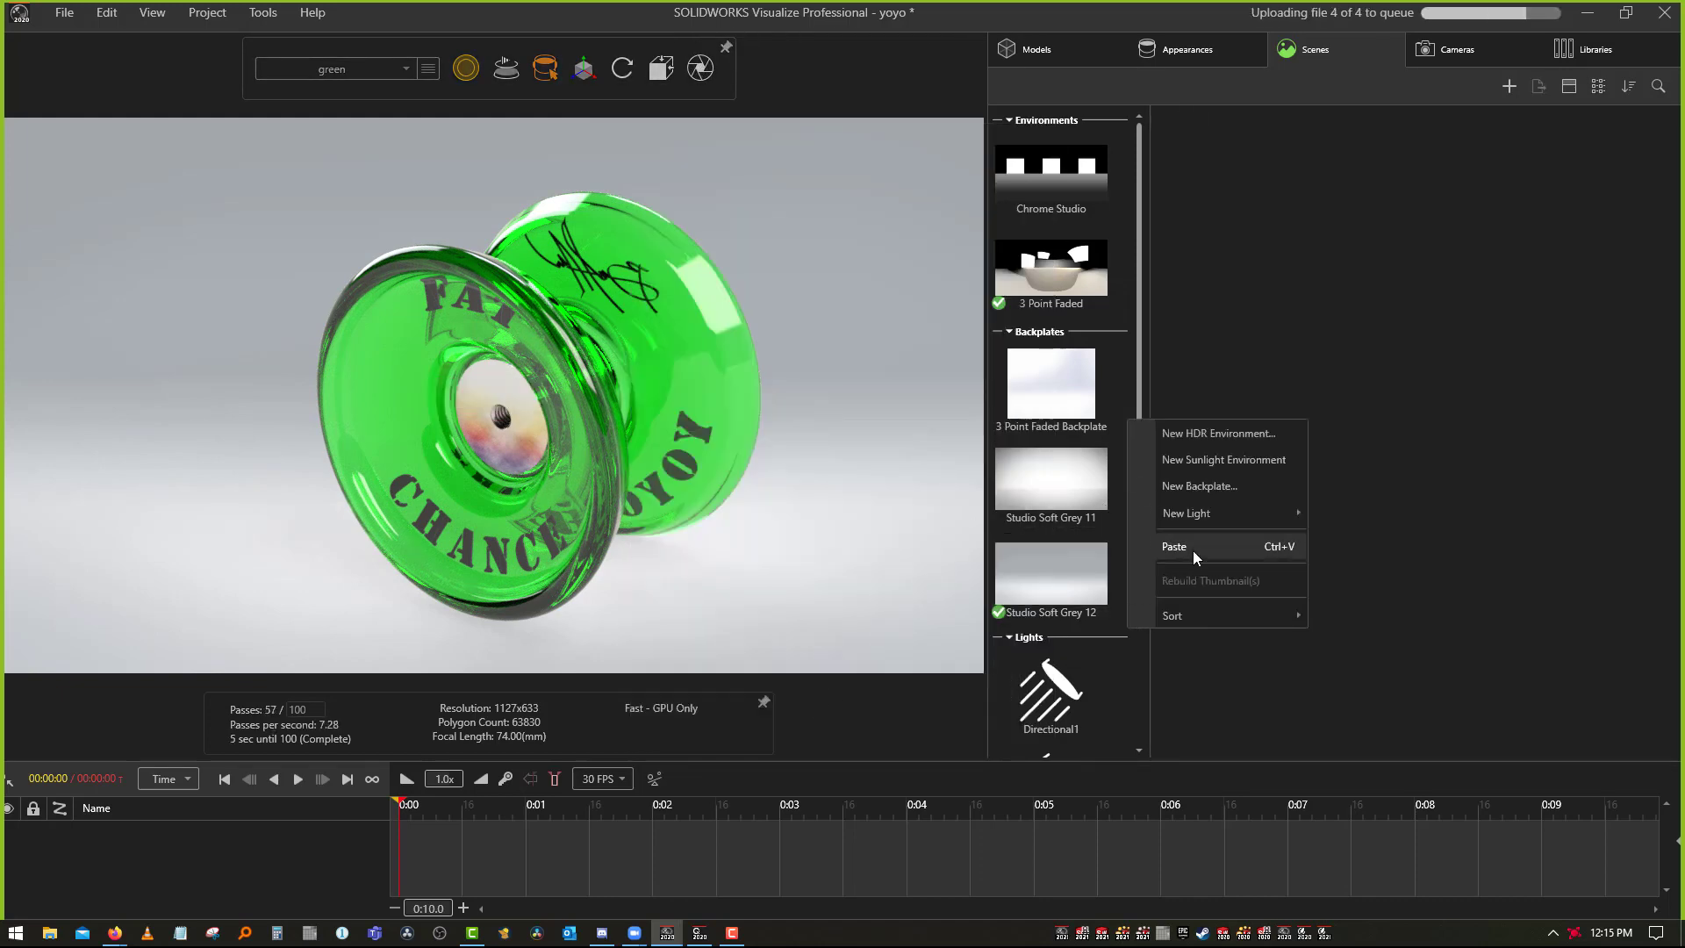
left_click(1196, 485)
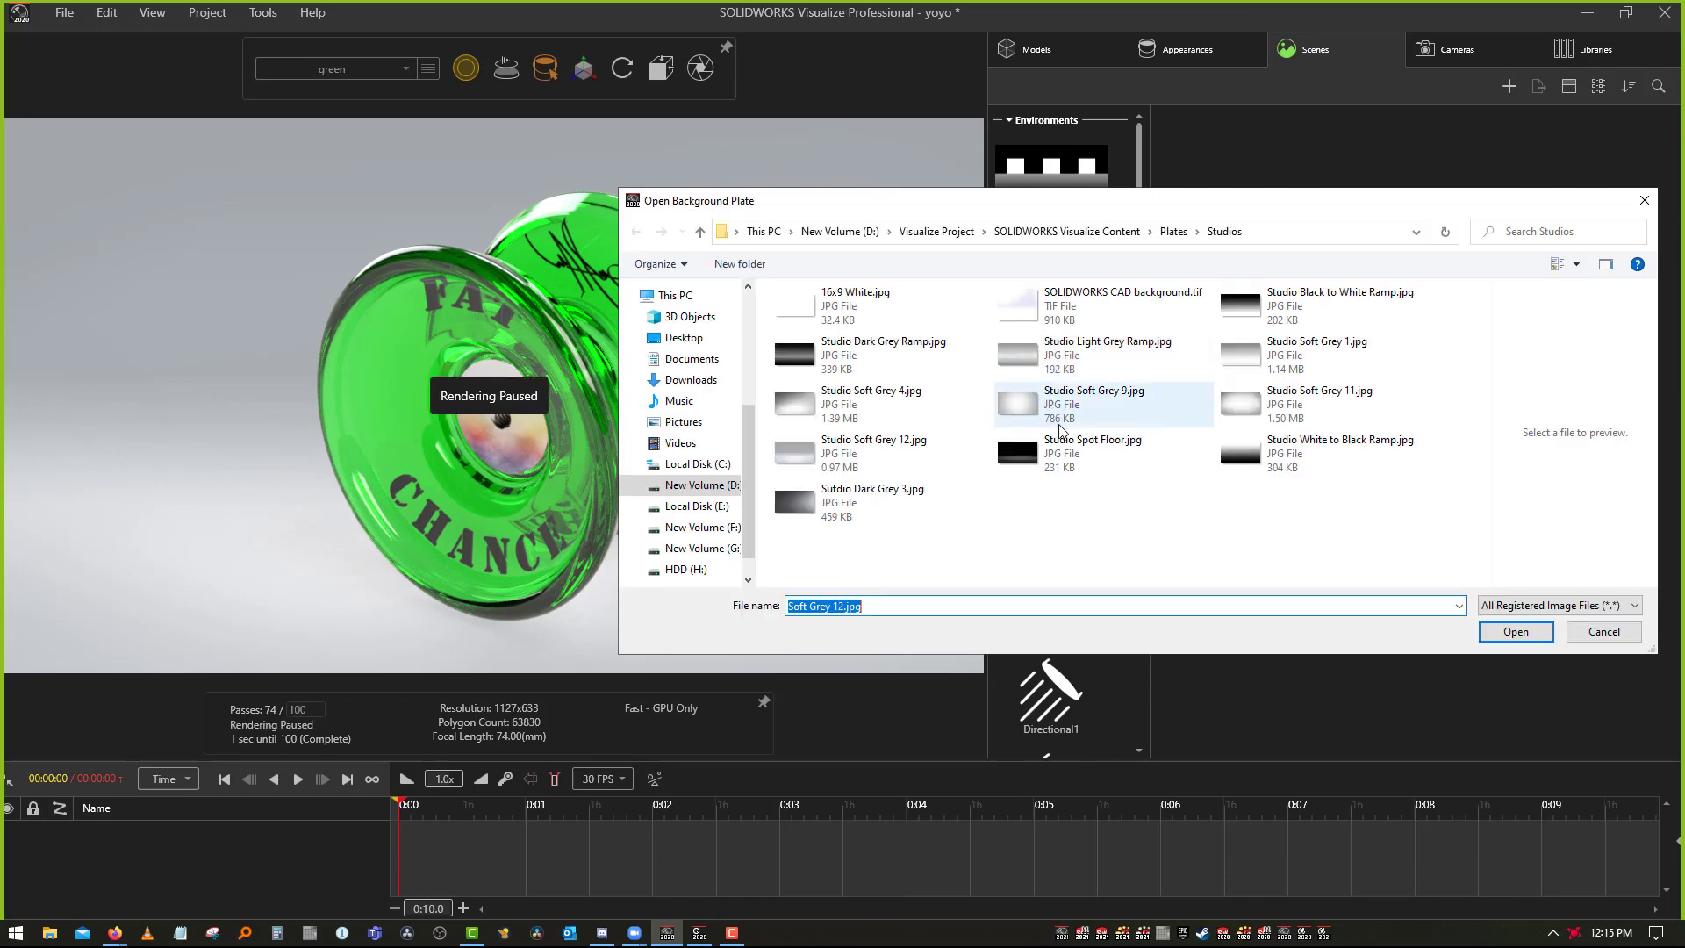
left_click(1141, 454)
left_click(1515, 631)
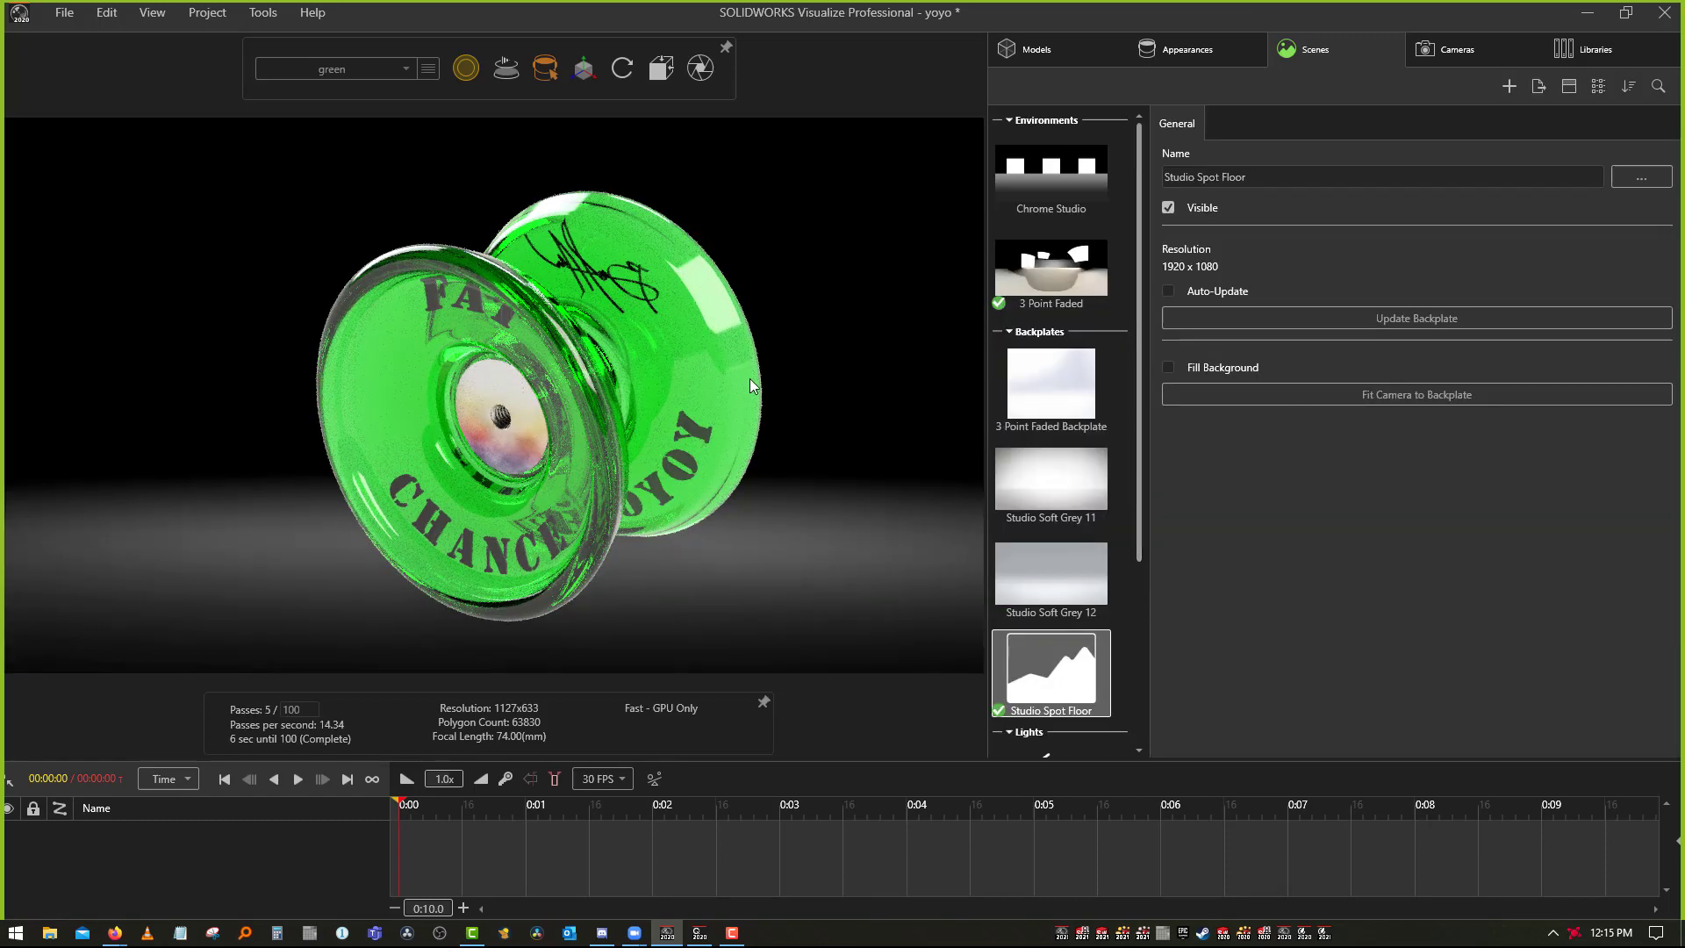
left_click(699, 68)
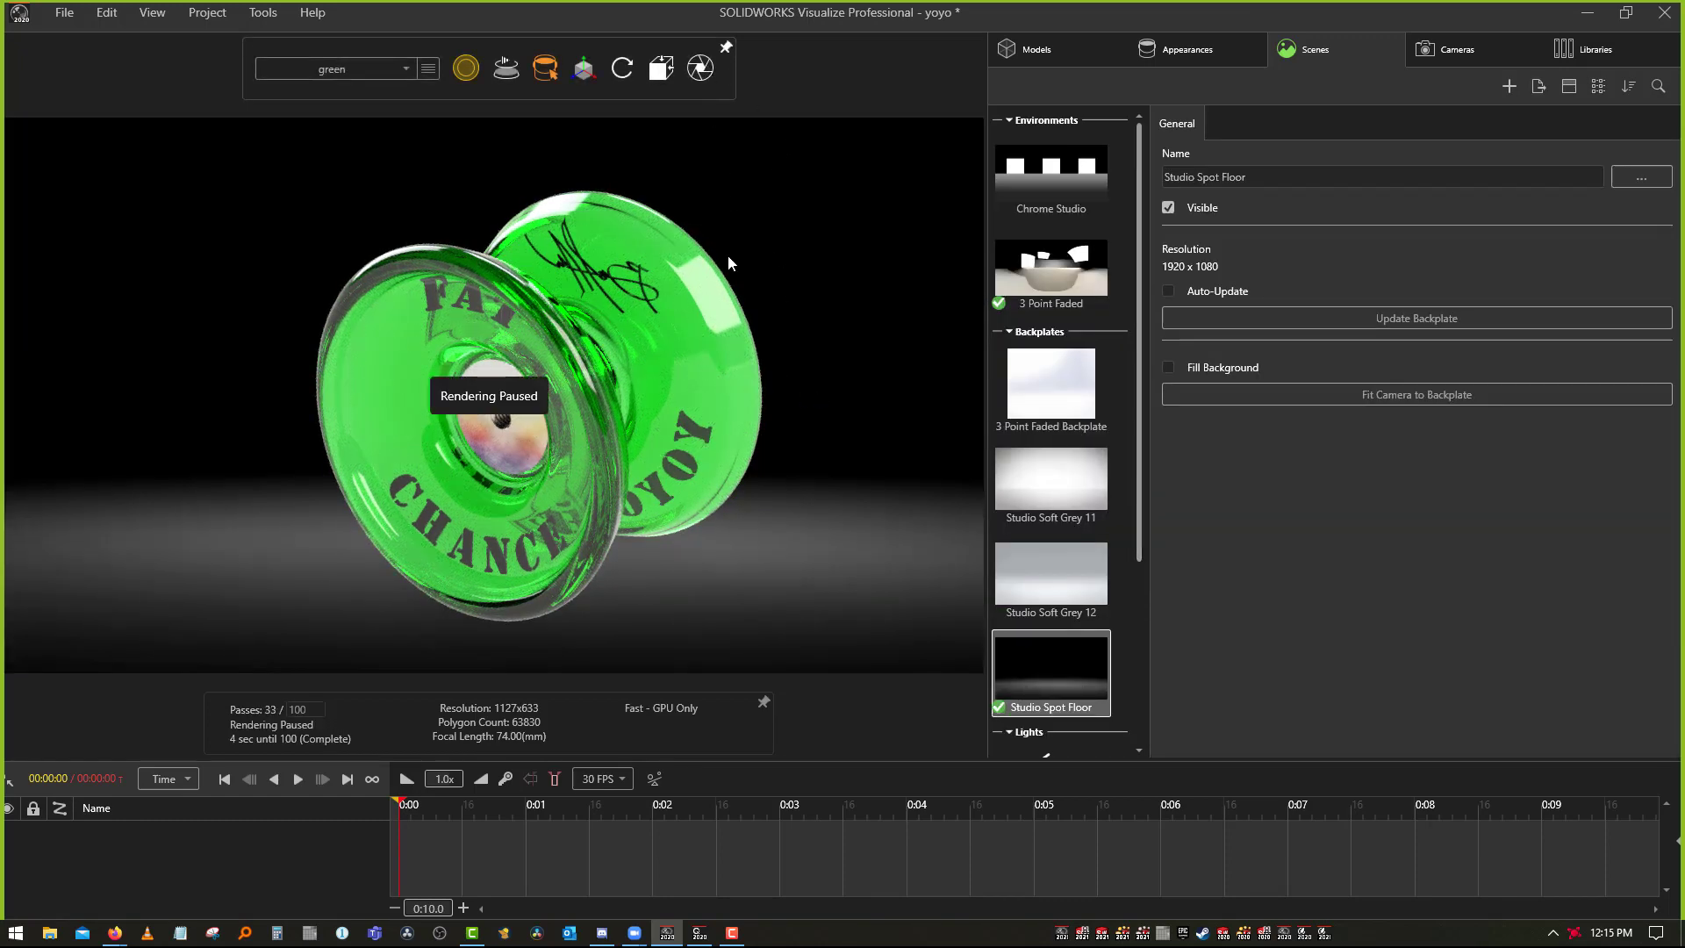
left_click(817, 727)
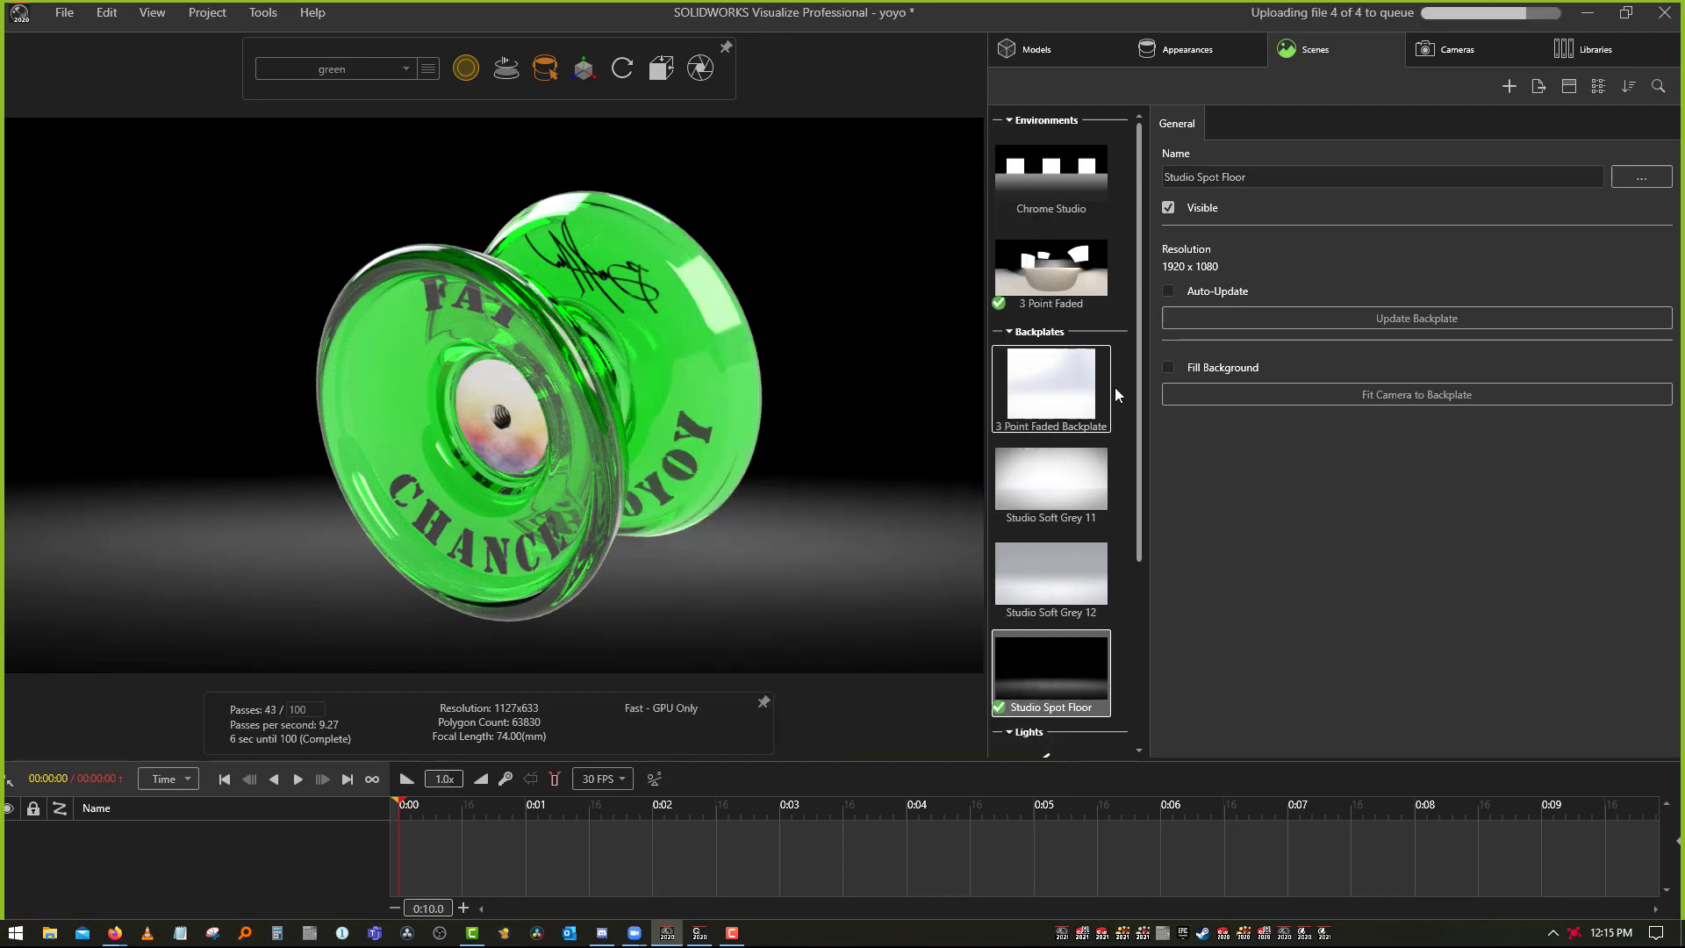
Apply the Auto Photo Studio environment from the local library to the yoyo scene and send the render to the queue
right_click(1123, 407)
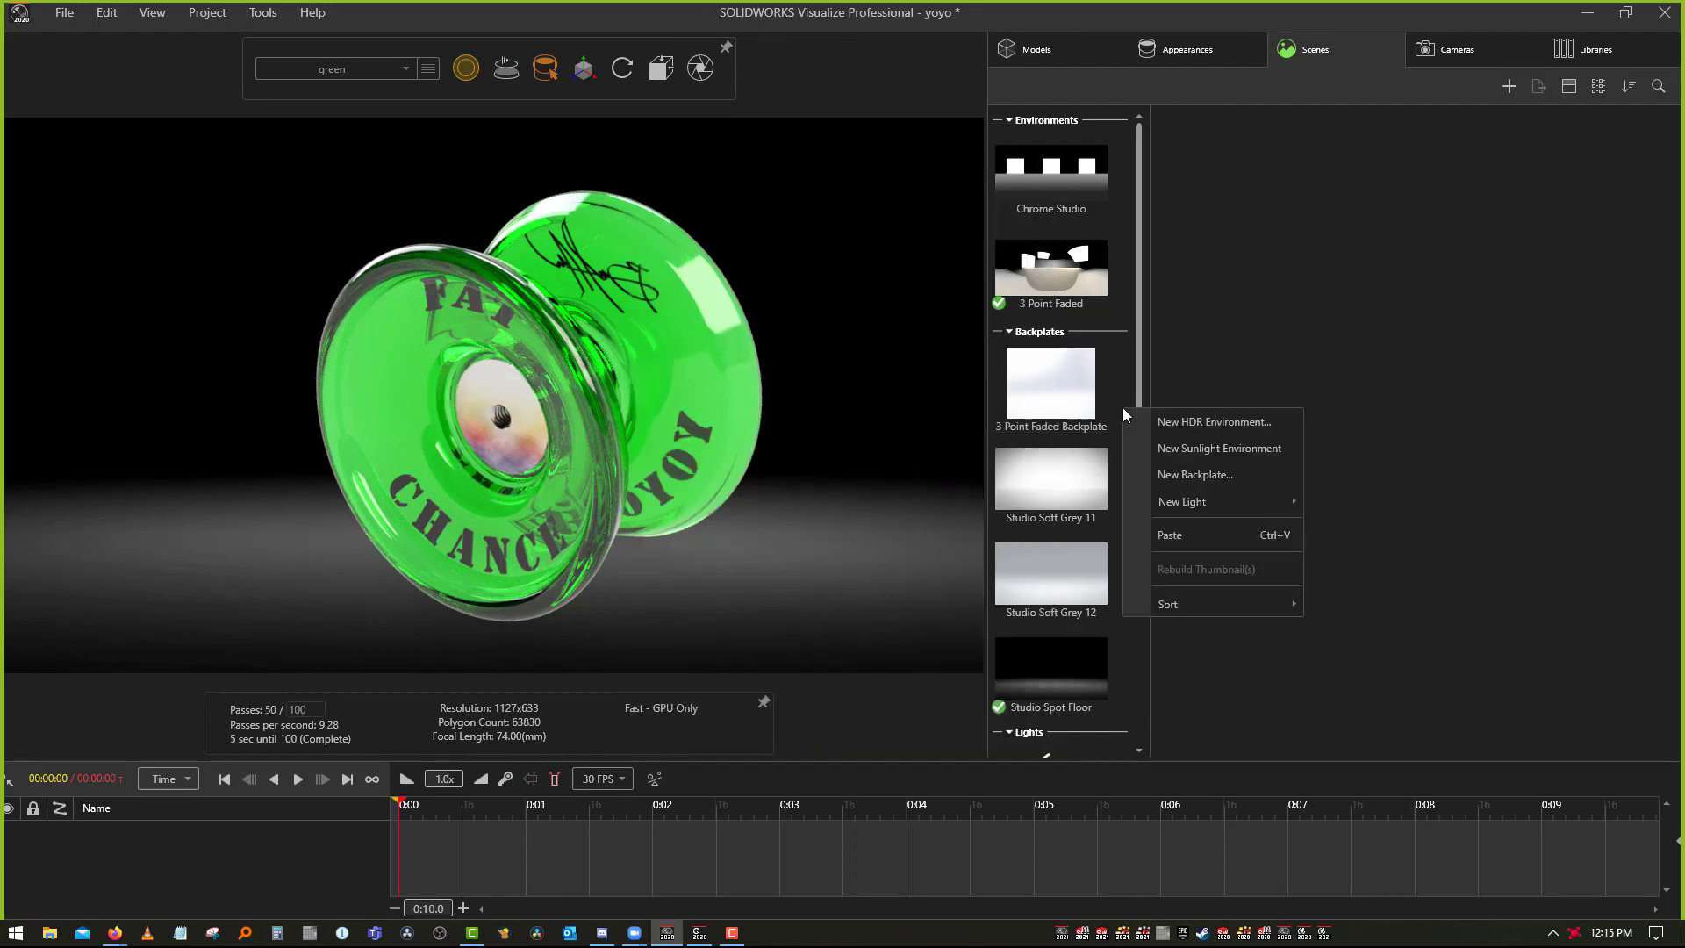
right_click(1125, 223)
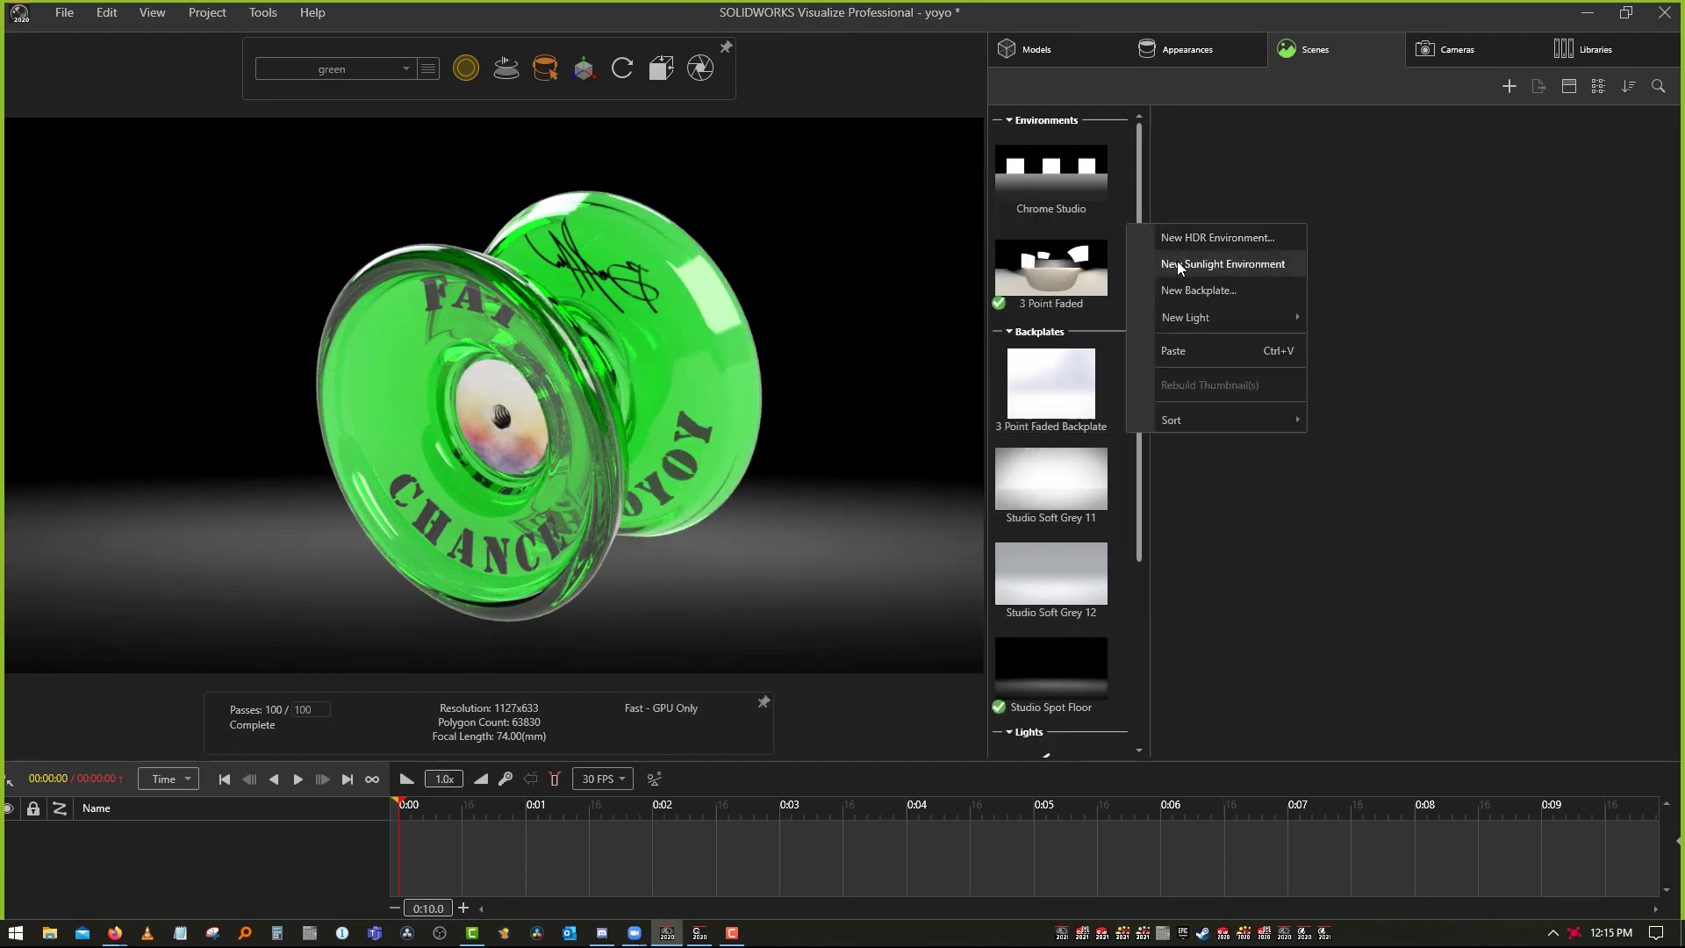
left_click(1614, 55)
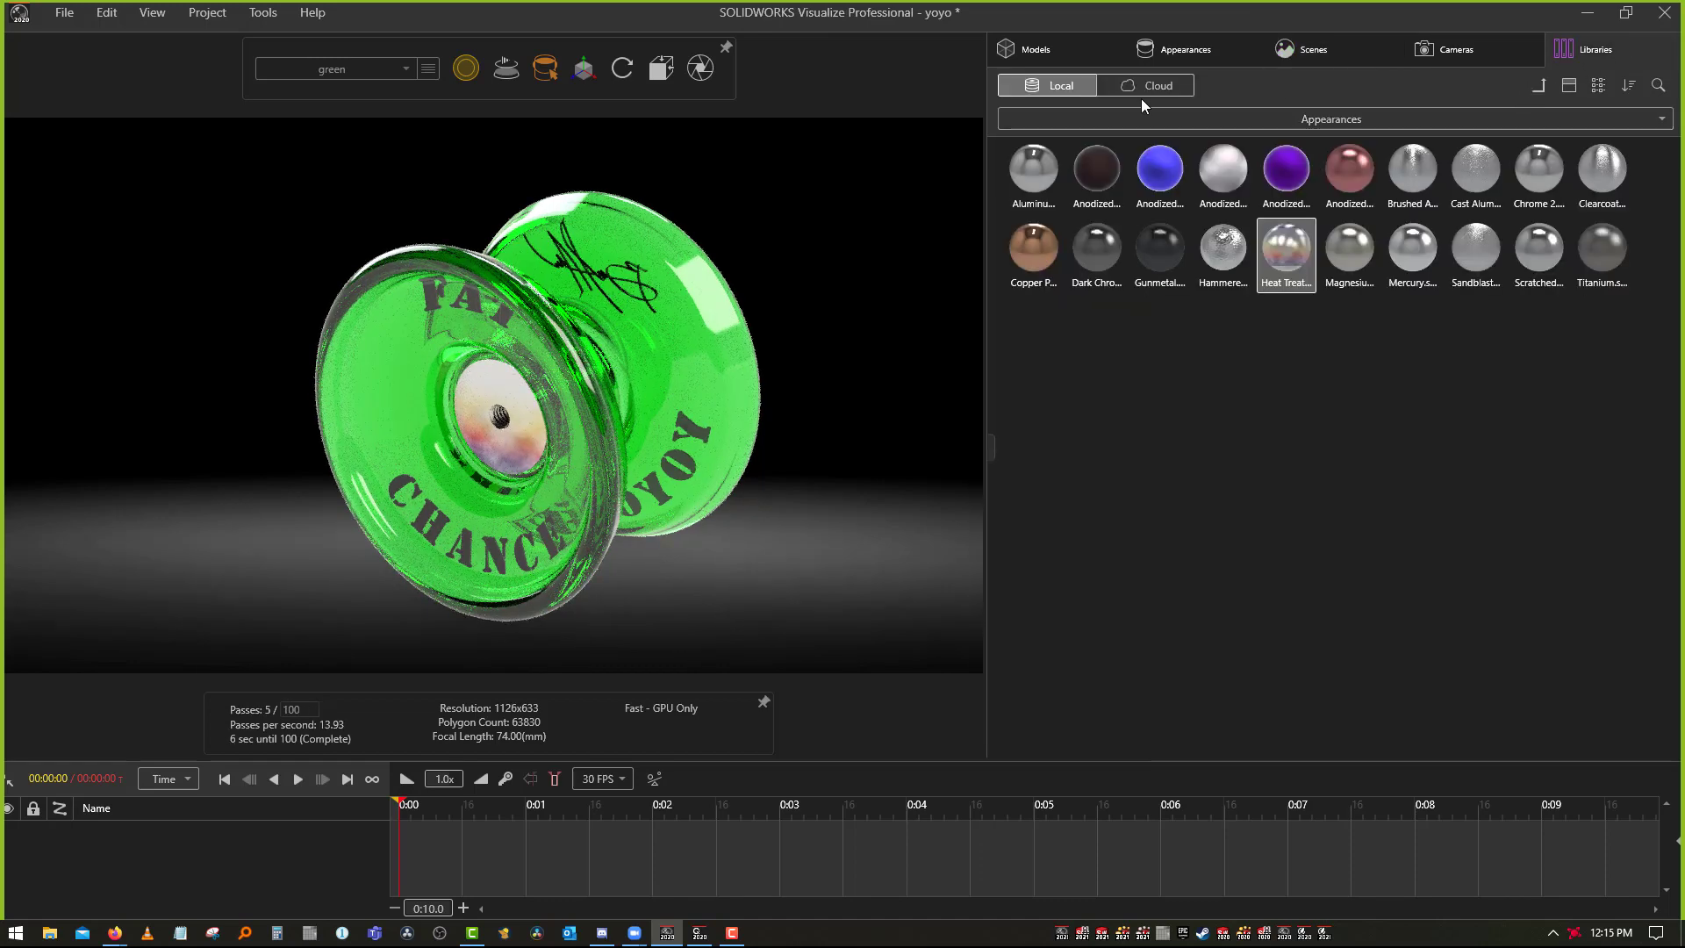
left_click(1560, 121)
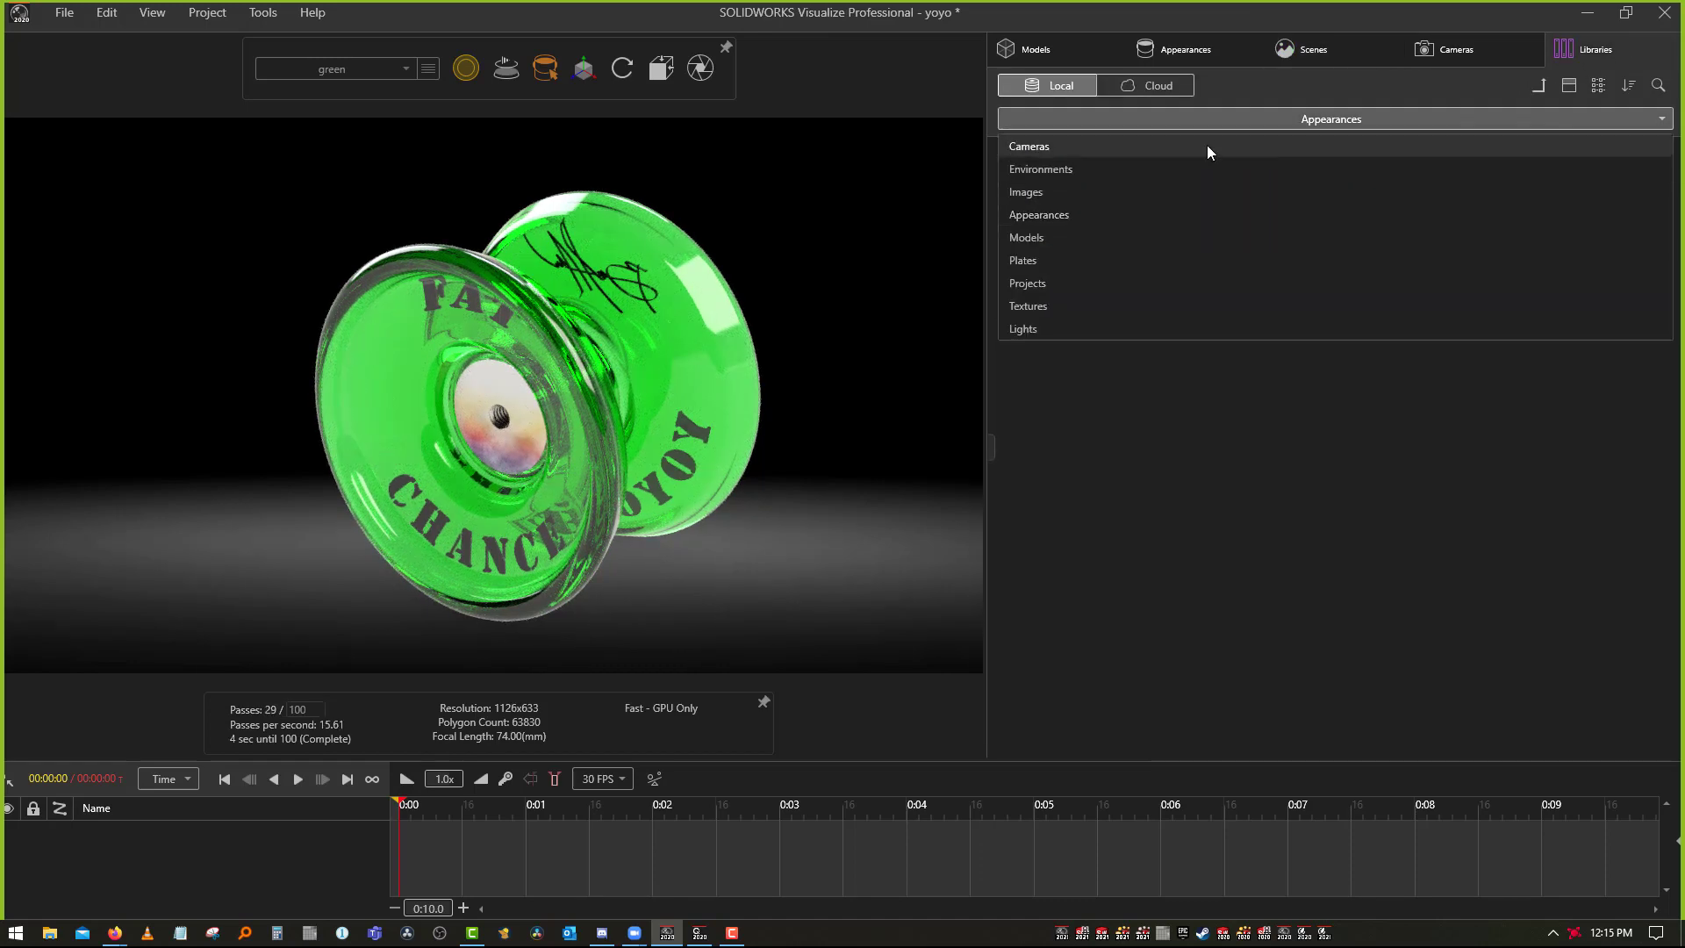
left_click(1040, 164)
left_click_drag(1015, 180, 895, 350)
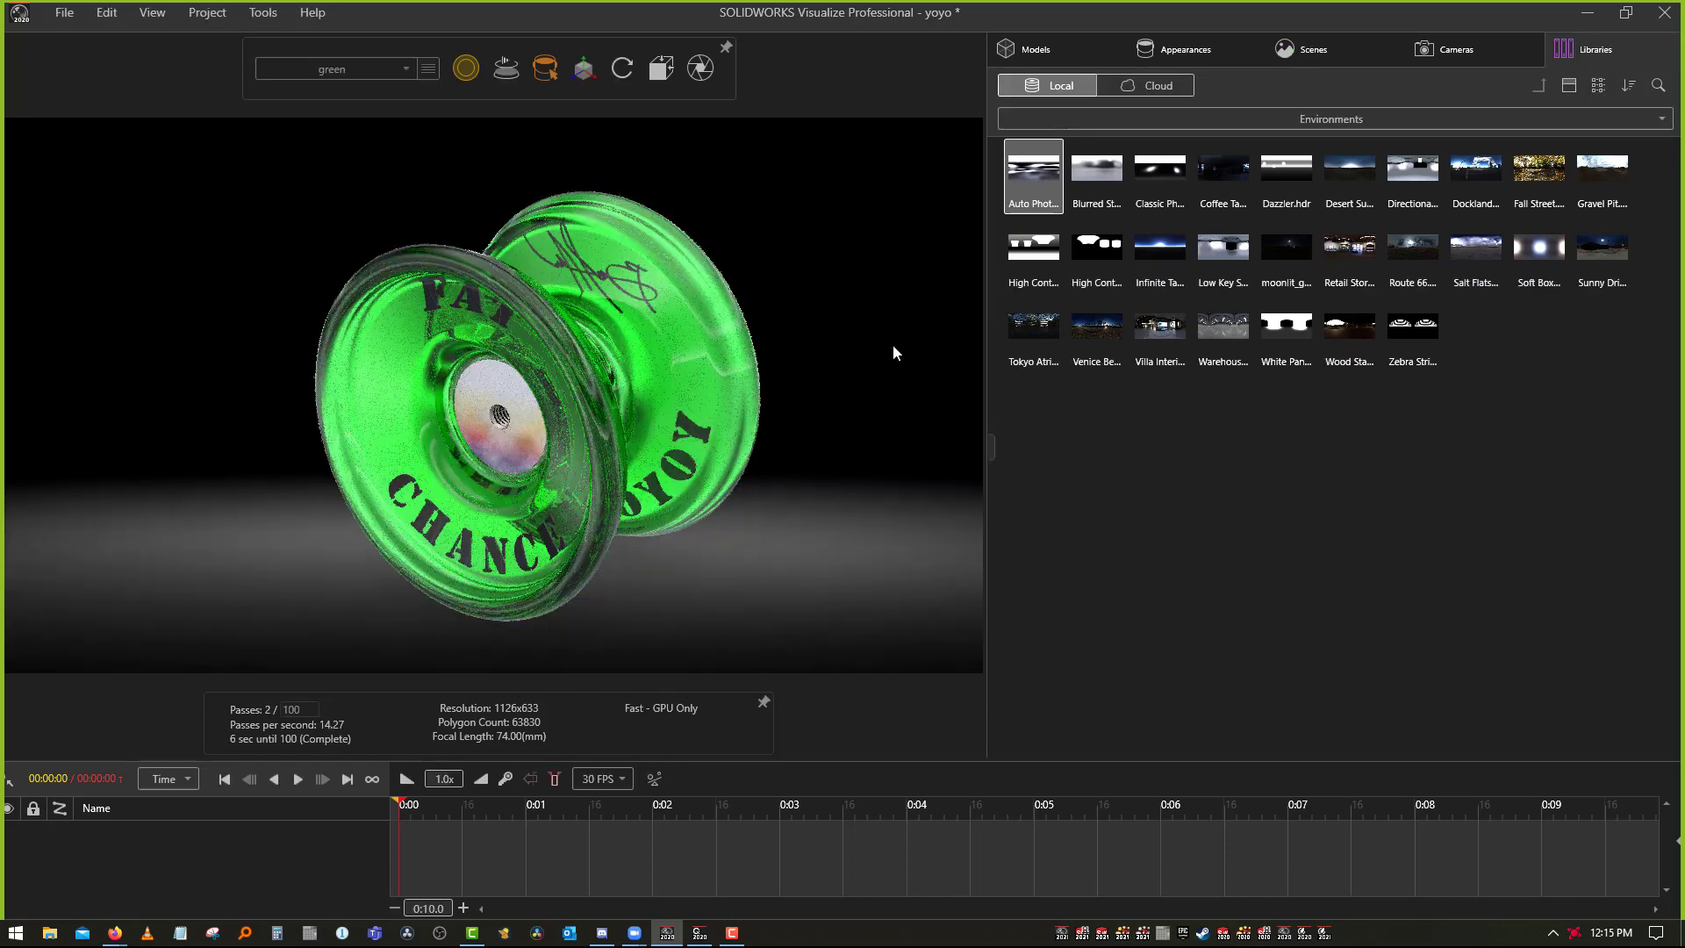
left_click(700, 68)
left_click(823, 729)
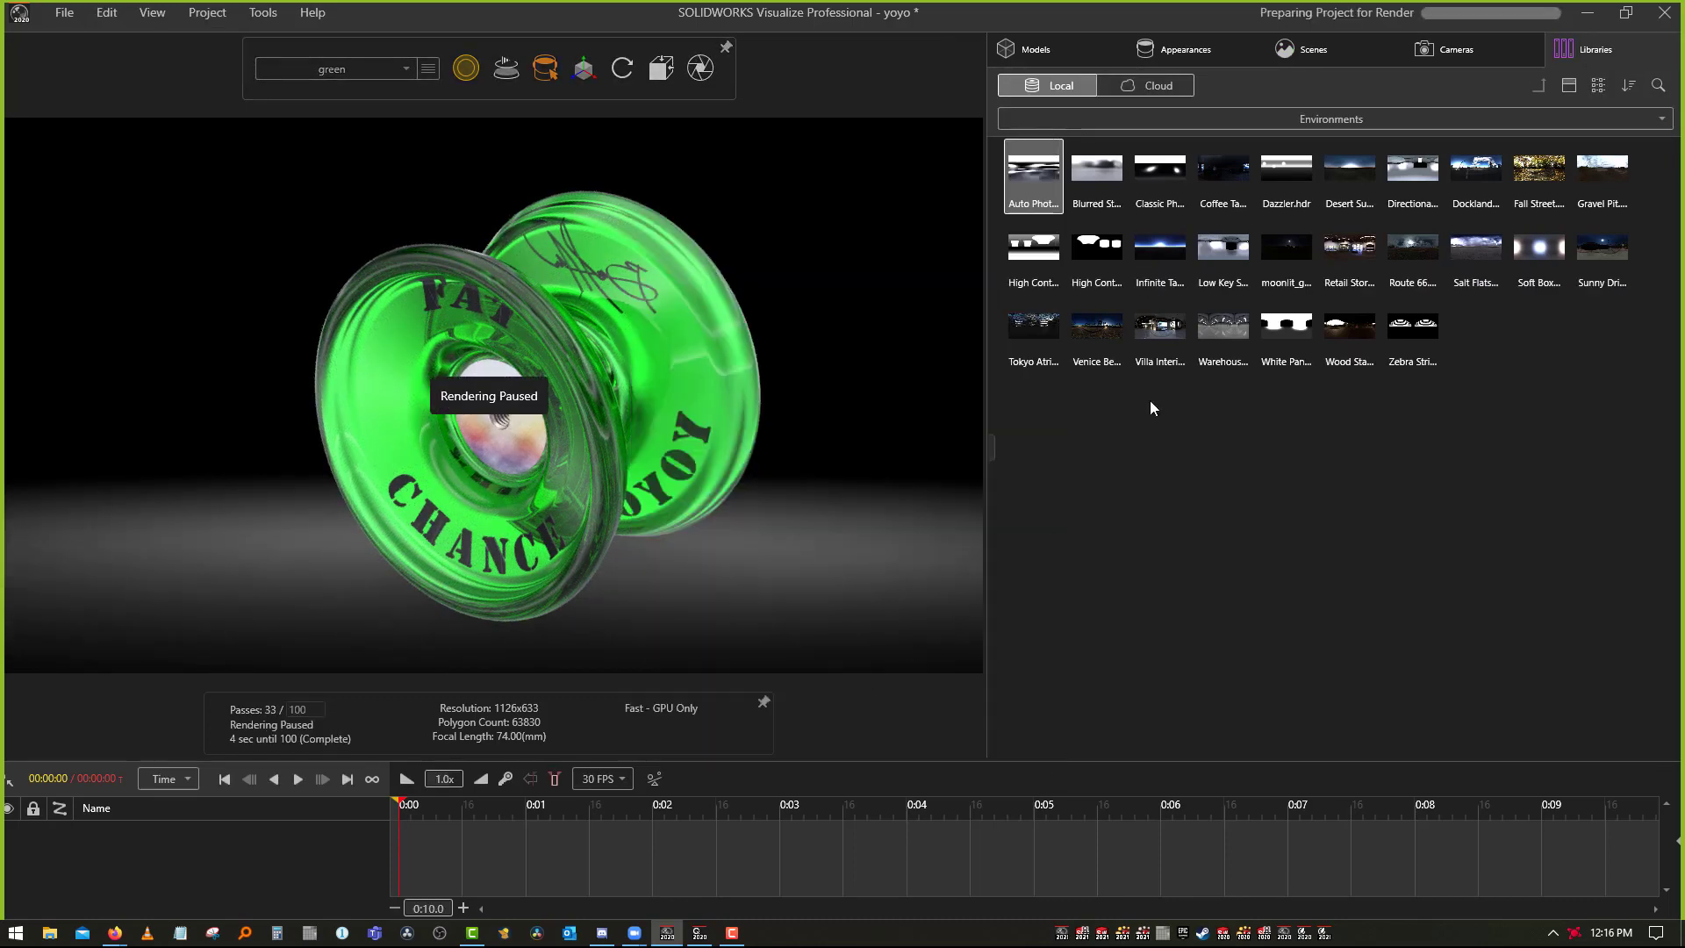
Apply the Low Key Studio environment from the library to the scene and queue its render
left_click_drag(1225, 255, 861, 276)
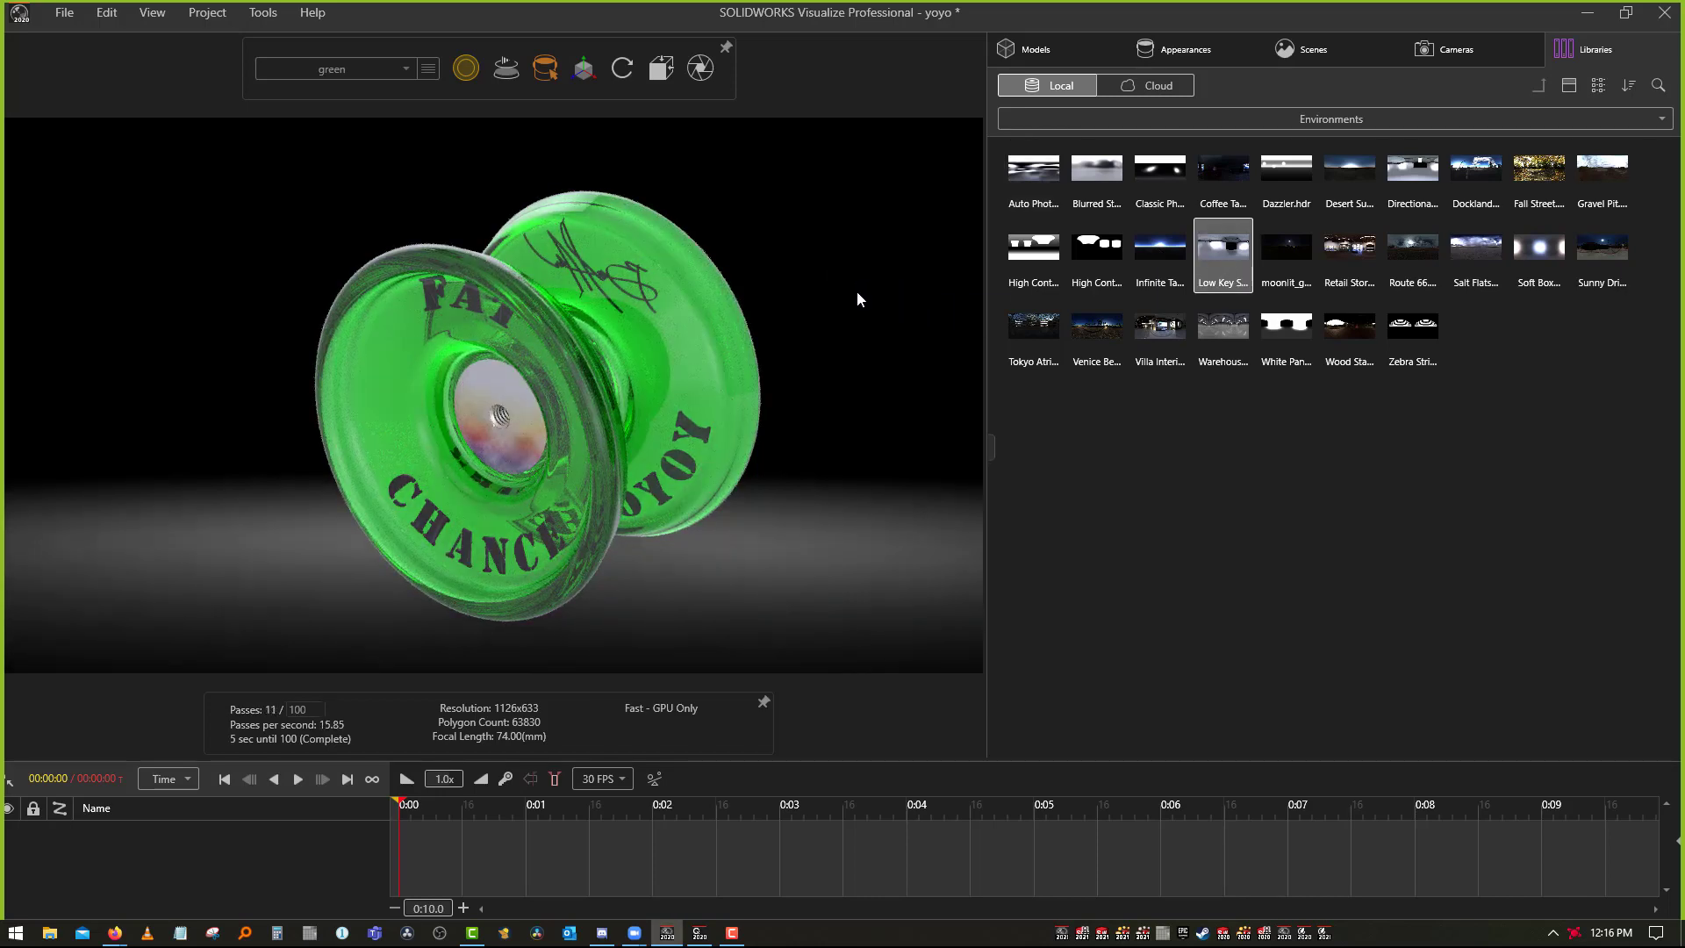
left_click(701, 70)
left_click(829, 729)
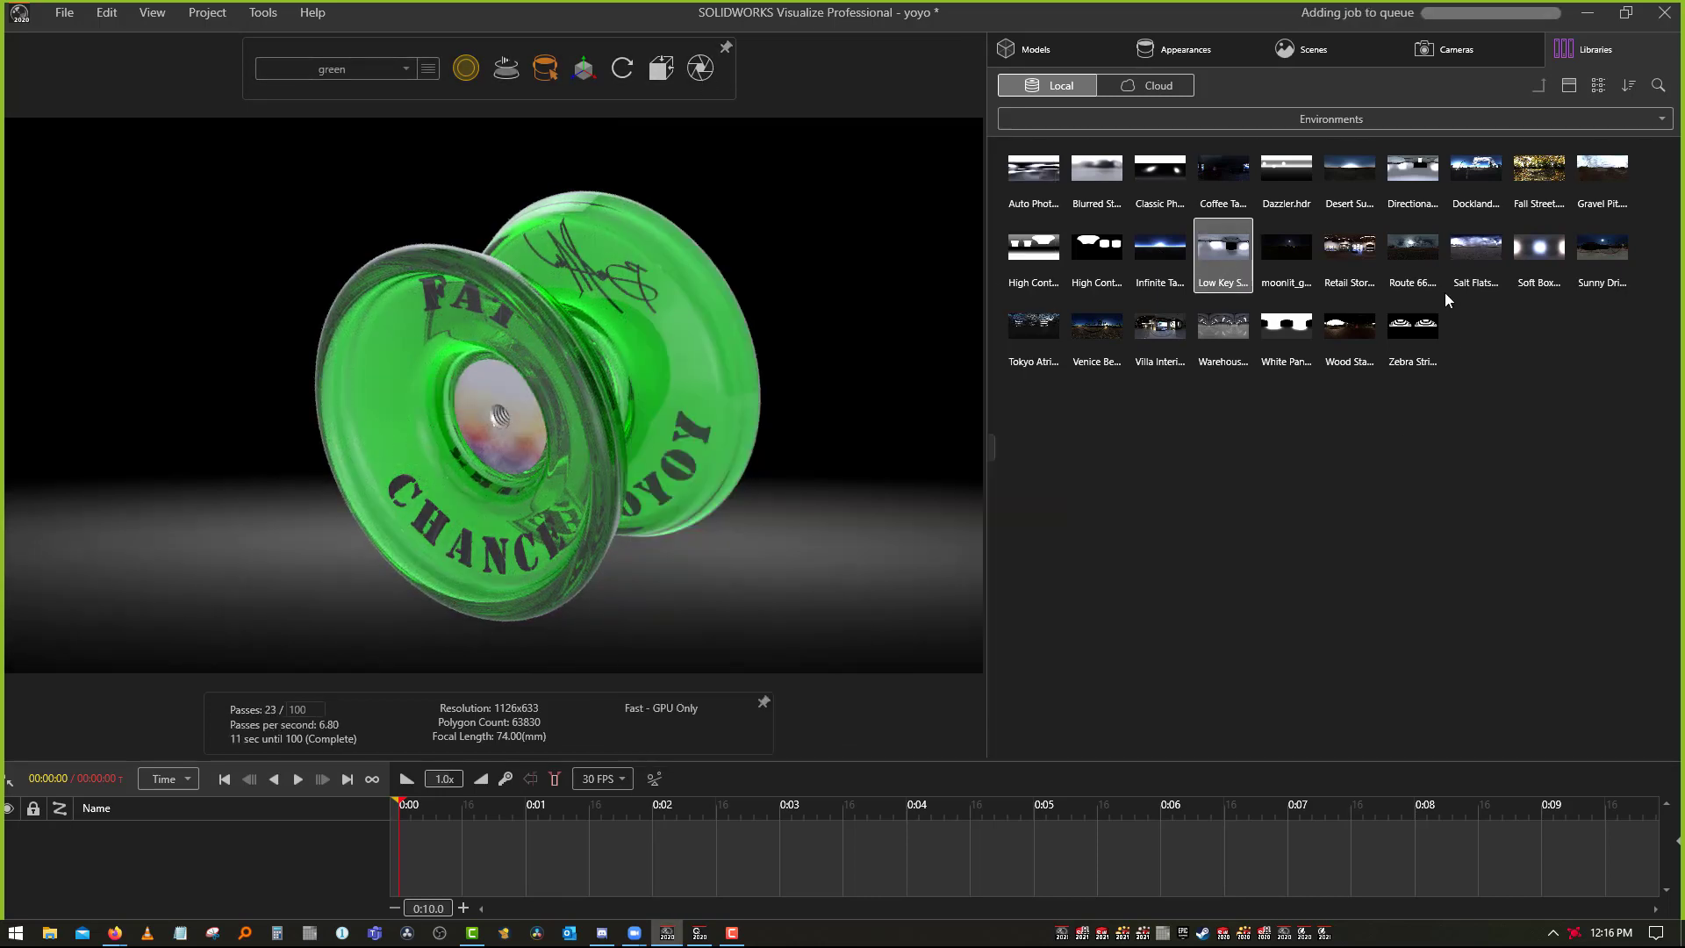
Apply the Warehouse environment from the library to the scene and queue its render
left_click_drag(1223, 333, 824, 250)
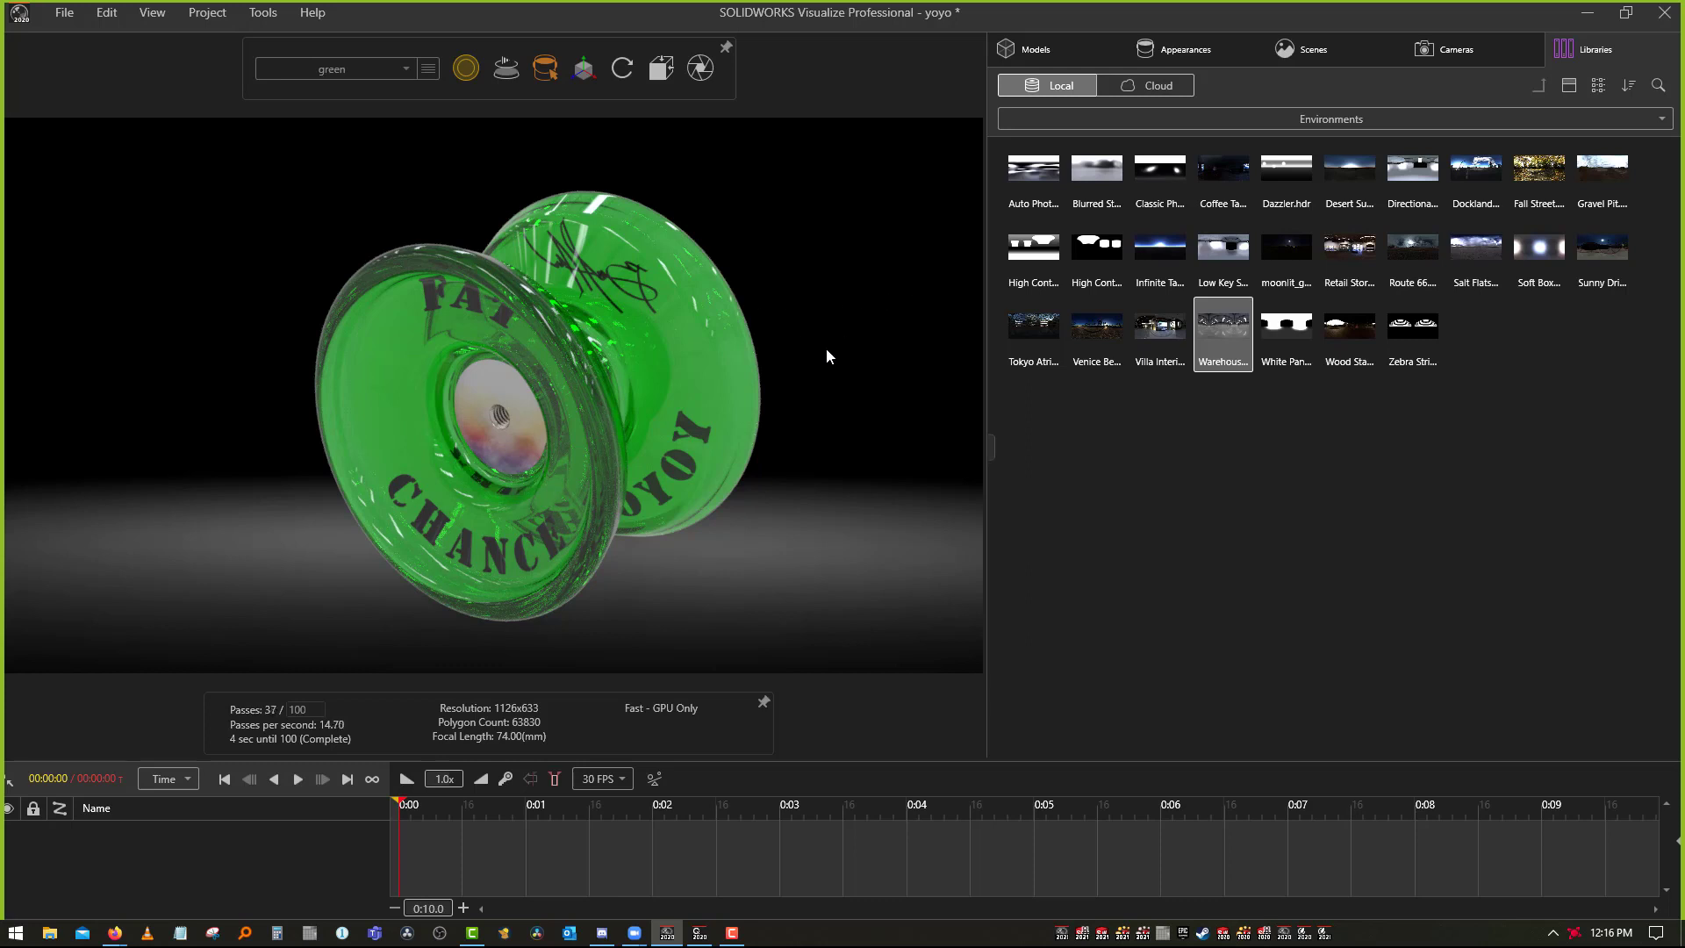
left_click(700, 68)
left_click(815, 733)
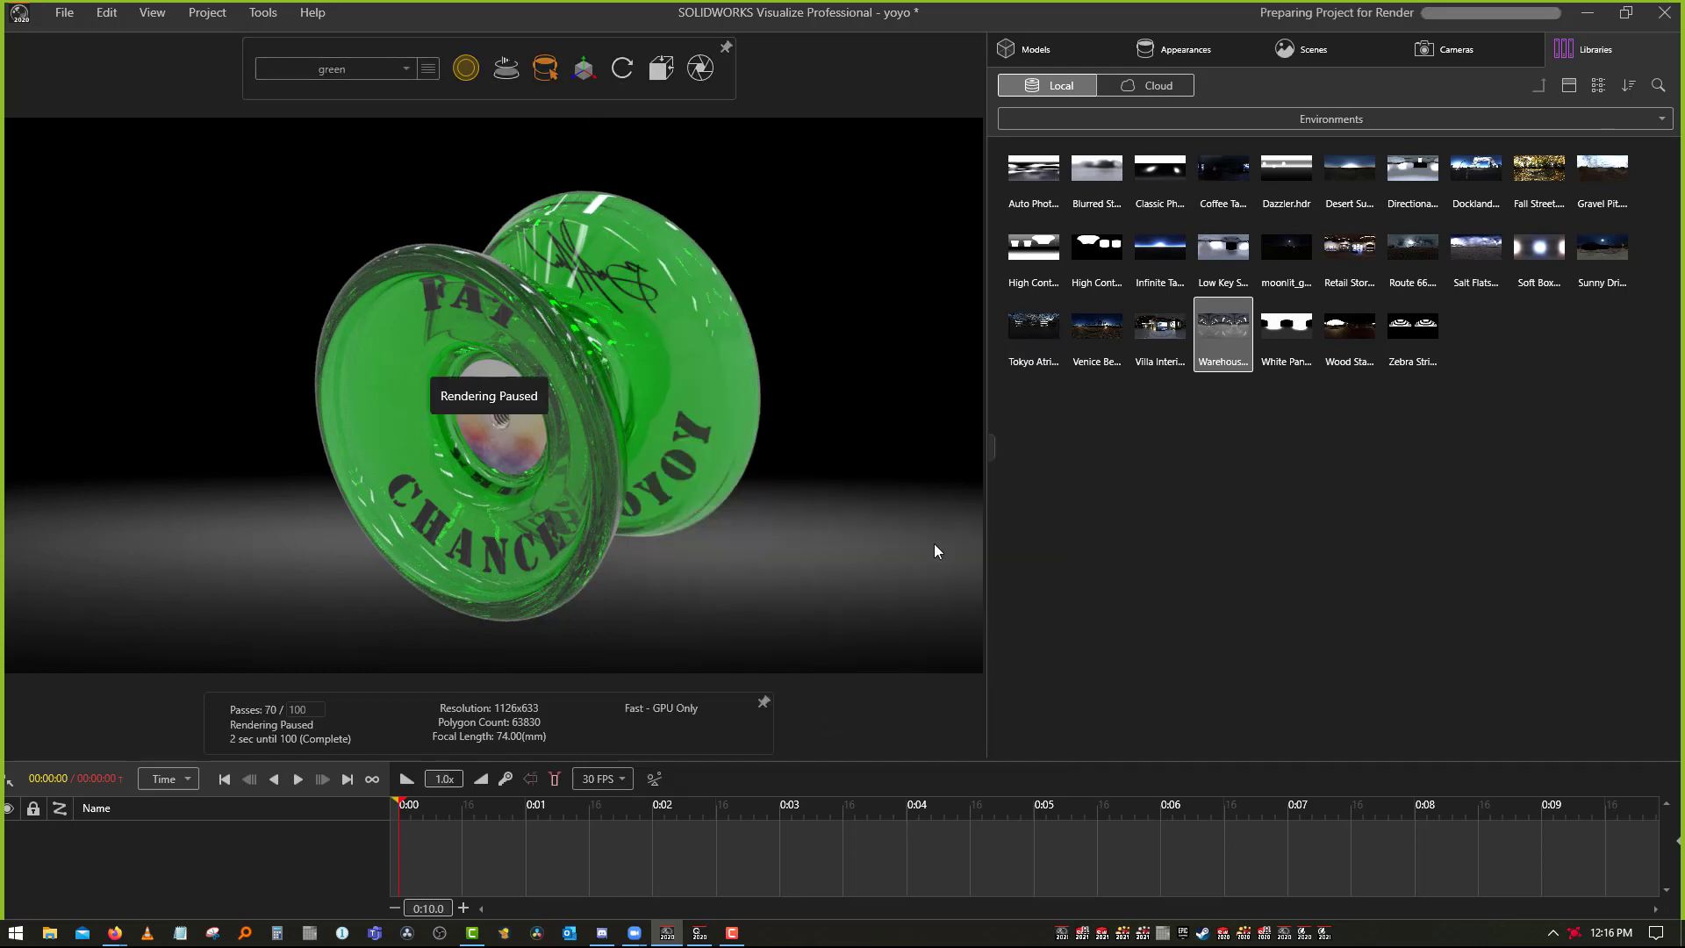
Hide the Studio Spot Floor backplate in the scene
left_click(1308, 53)
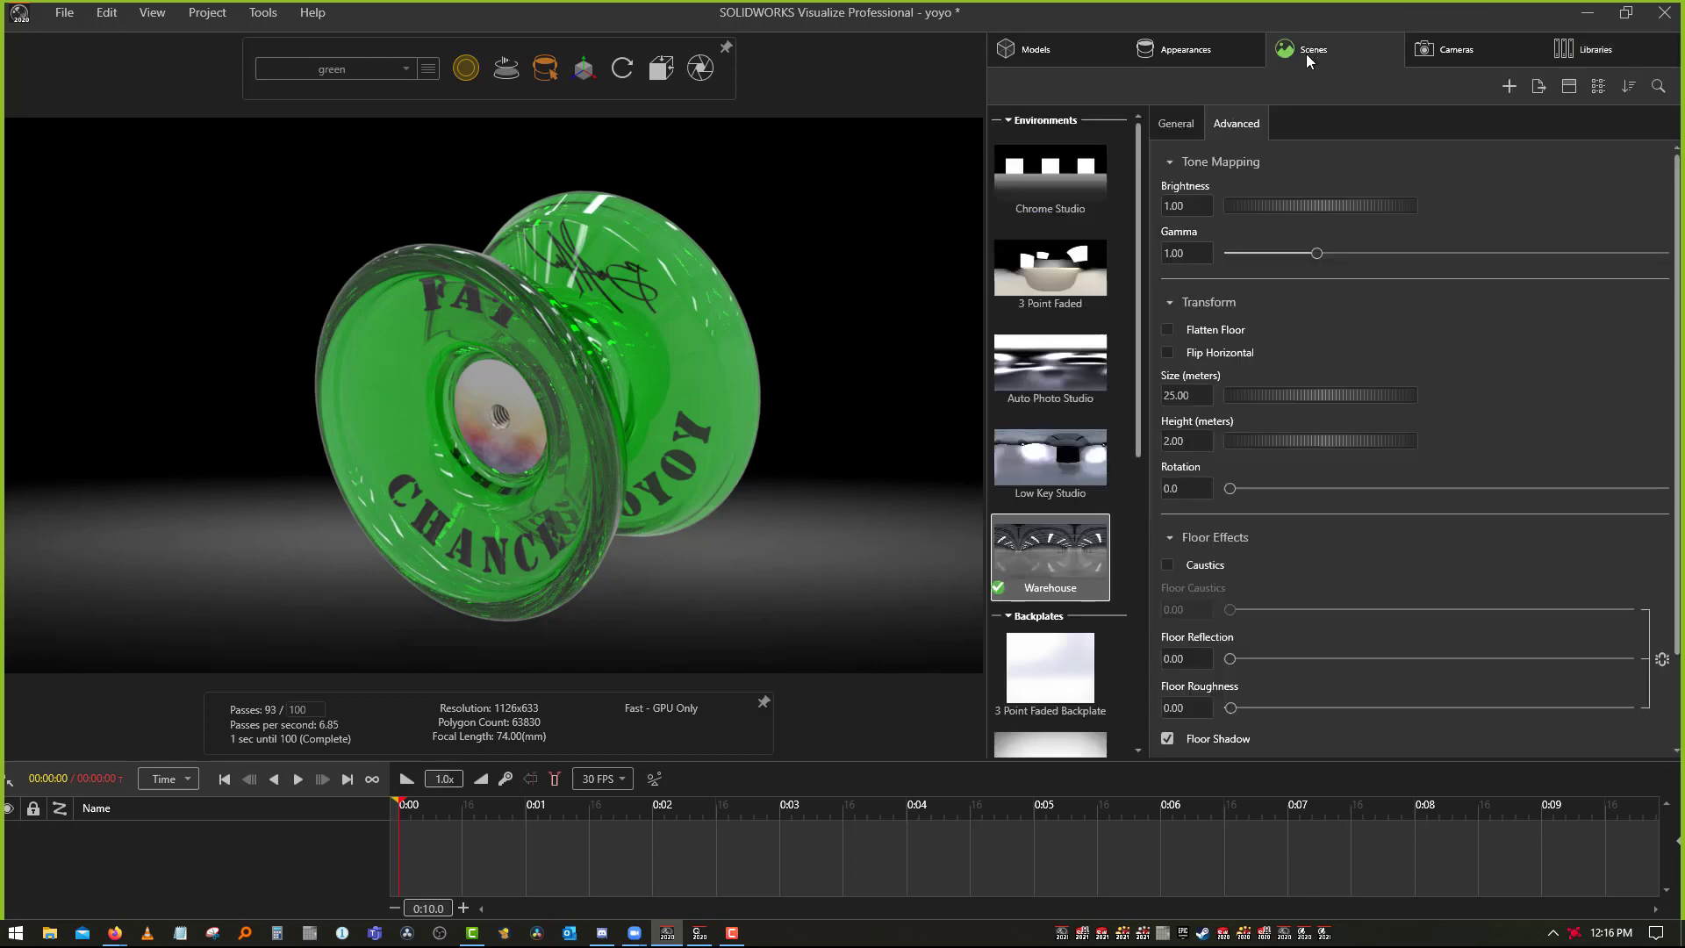
scroll(1081, 556, "down", 3)
scroll(1081, 567, "down", 2)
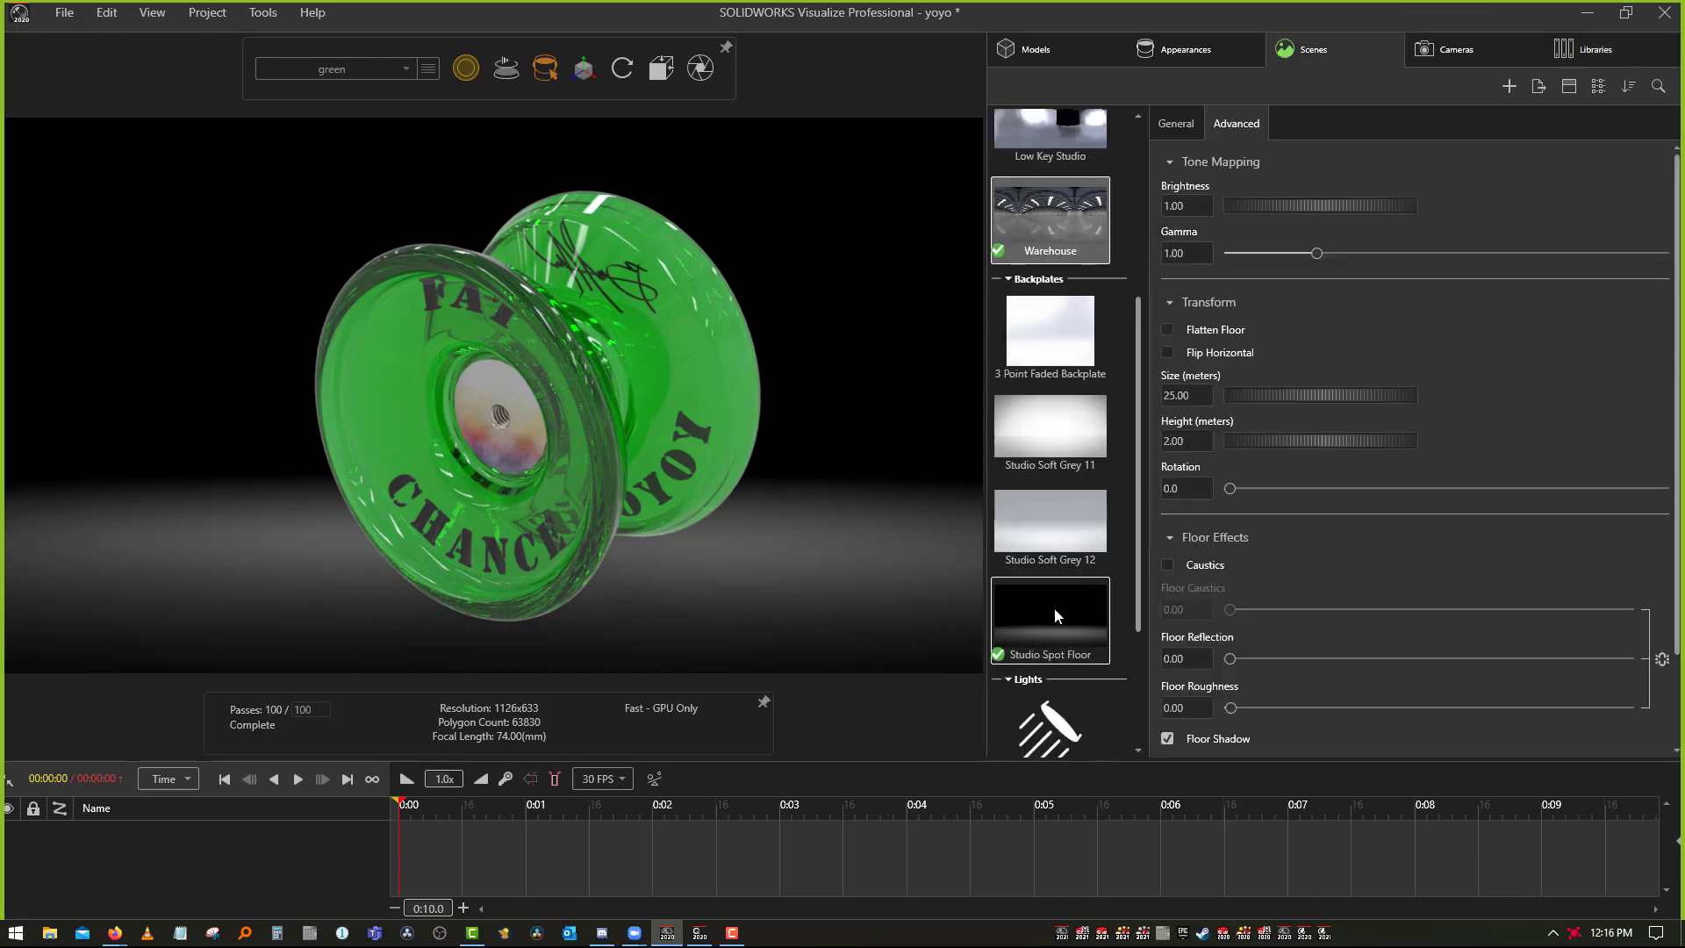
right_click(1055, 607)
left_click(1166, 208)
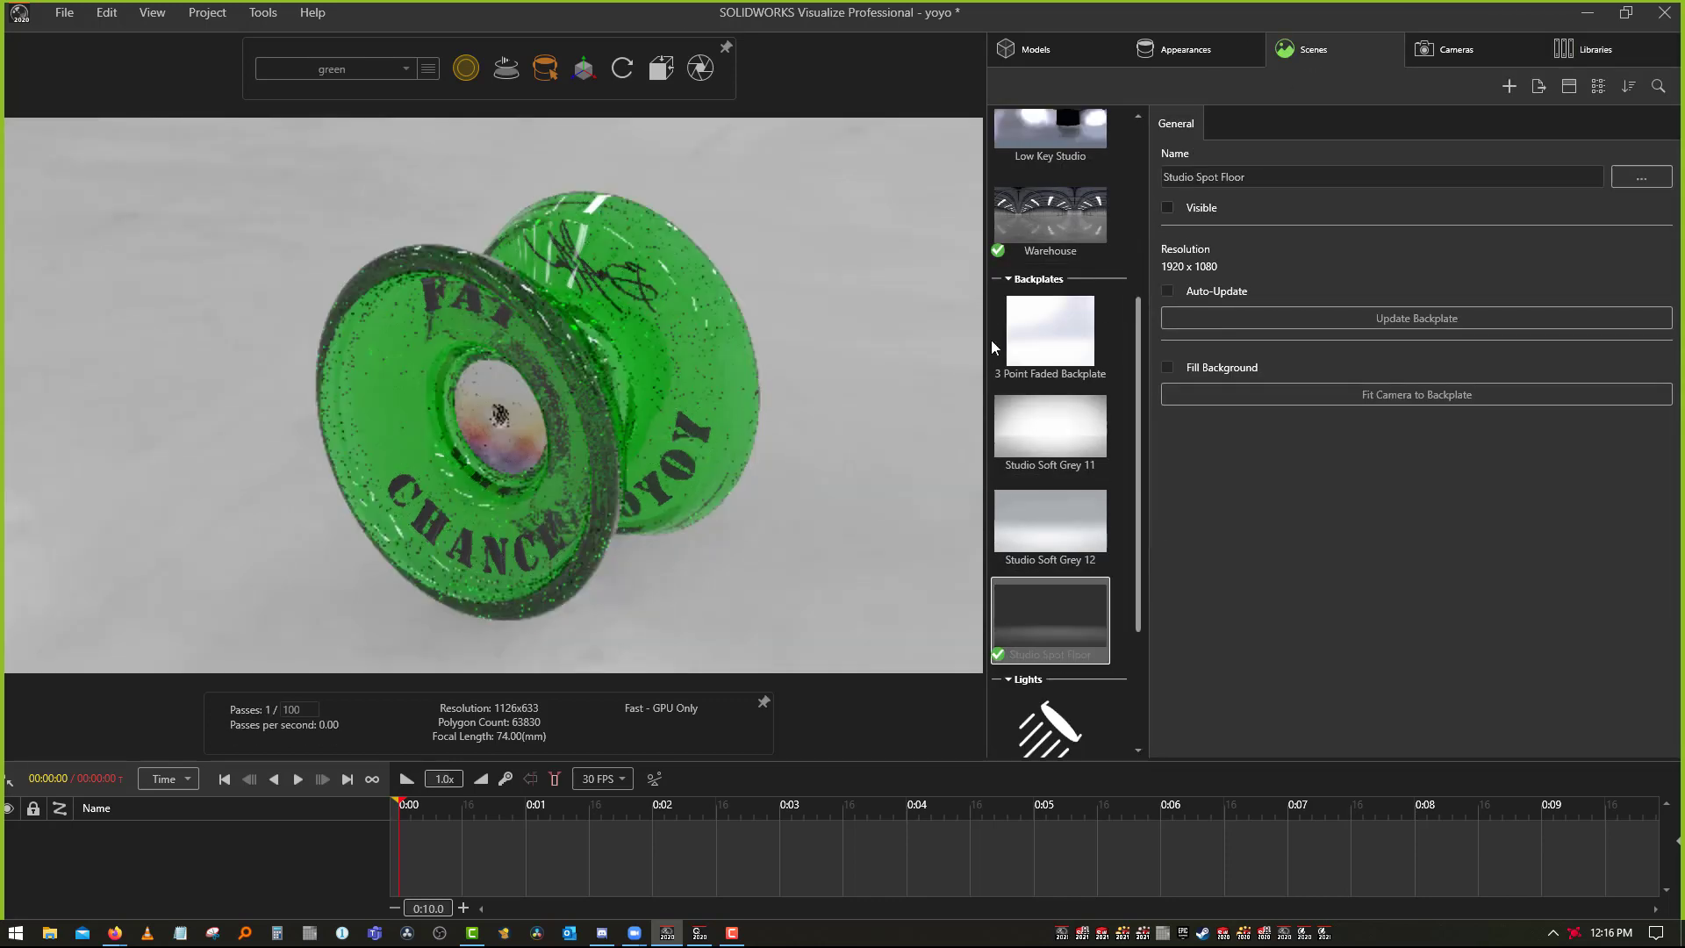
Set the Warehouse environment's background type to Color and send the render to the queue
scroll(1141, 335, "up", 2)
scroll(1141, 335, "up", 2)
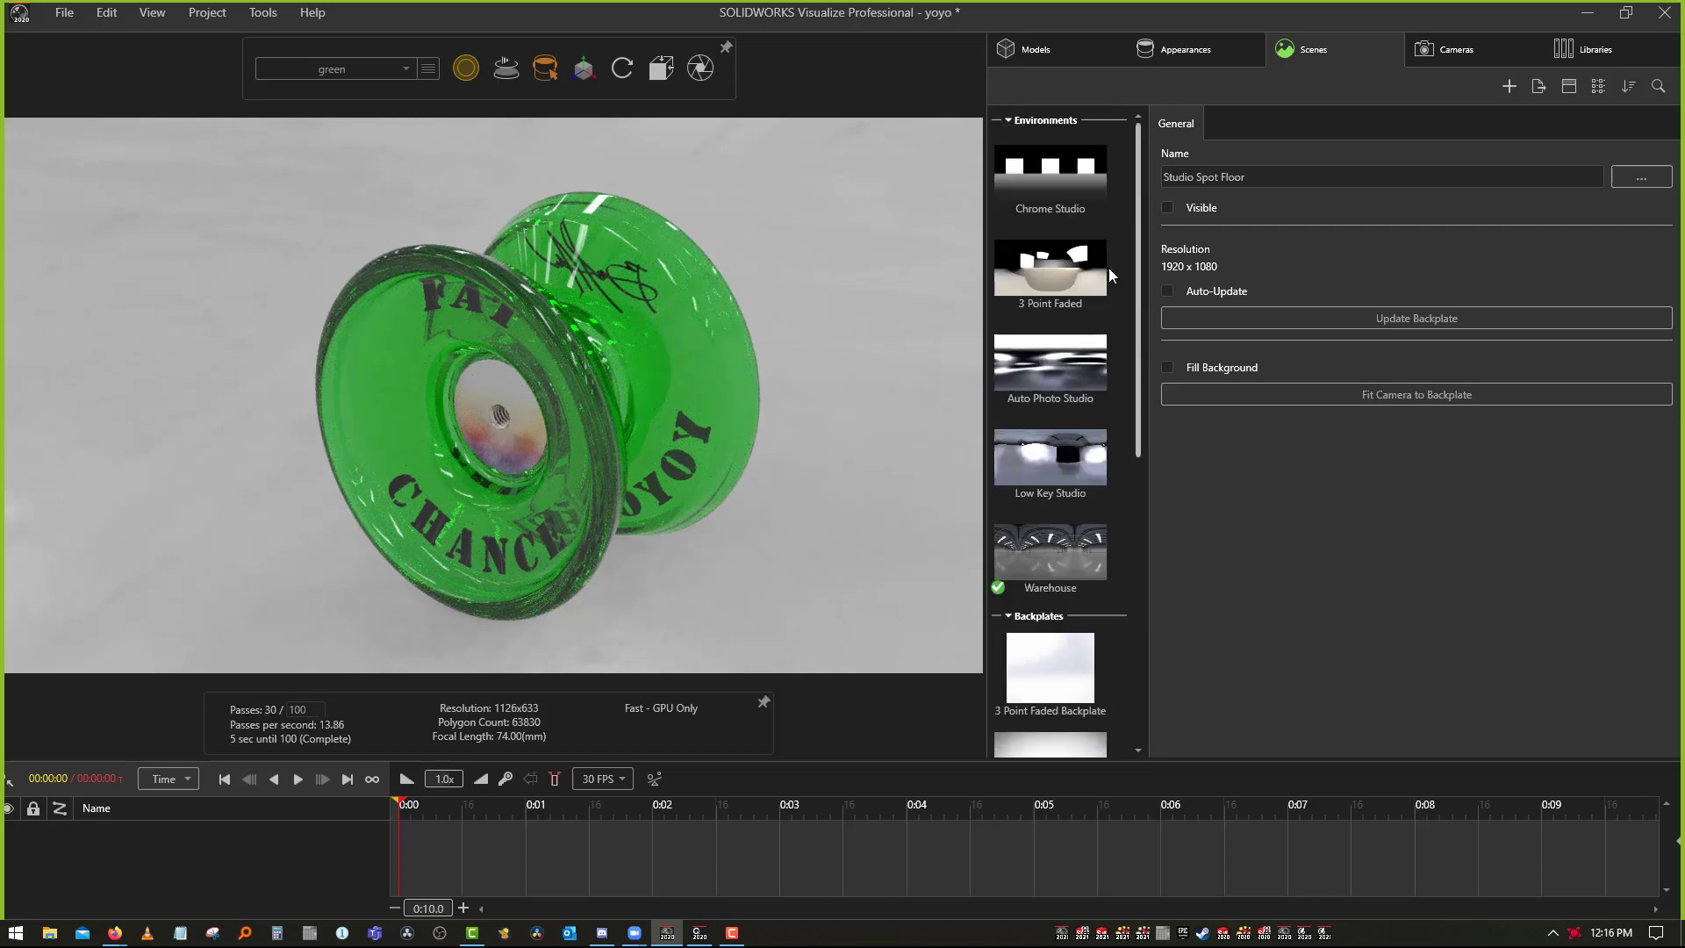
left_click(1024, 560)
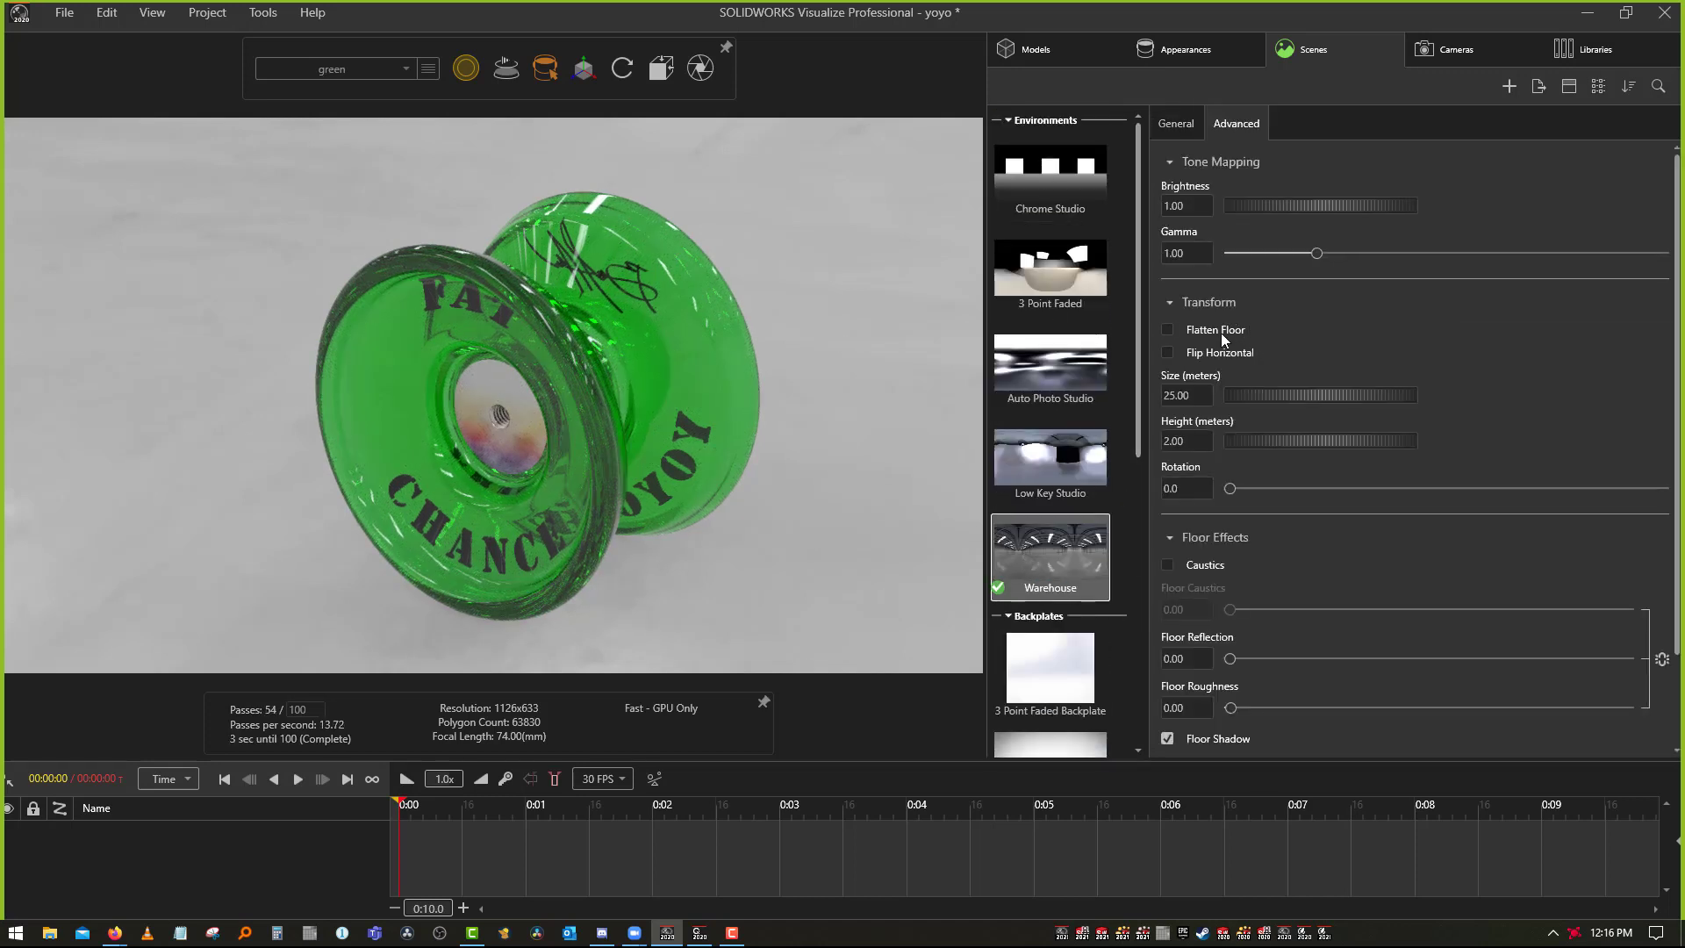
left_click(1176, 123)
left_click(1236, 227)
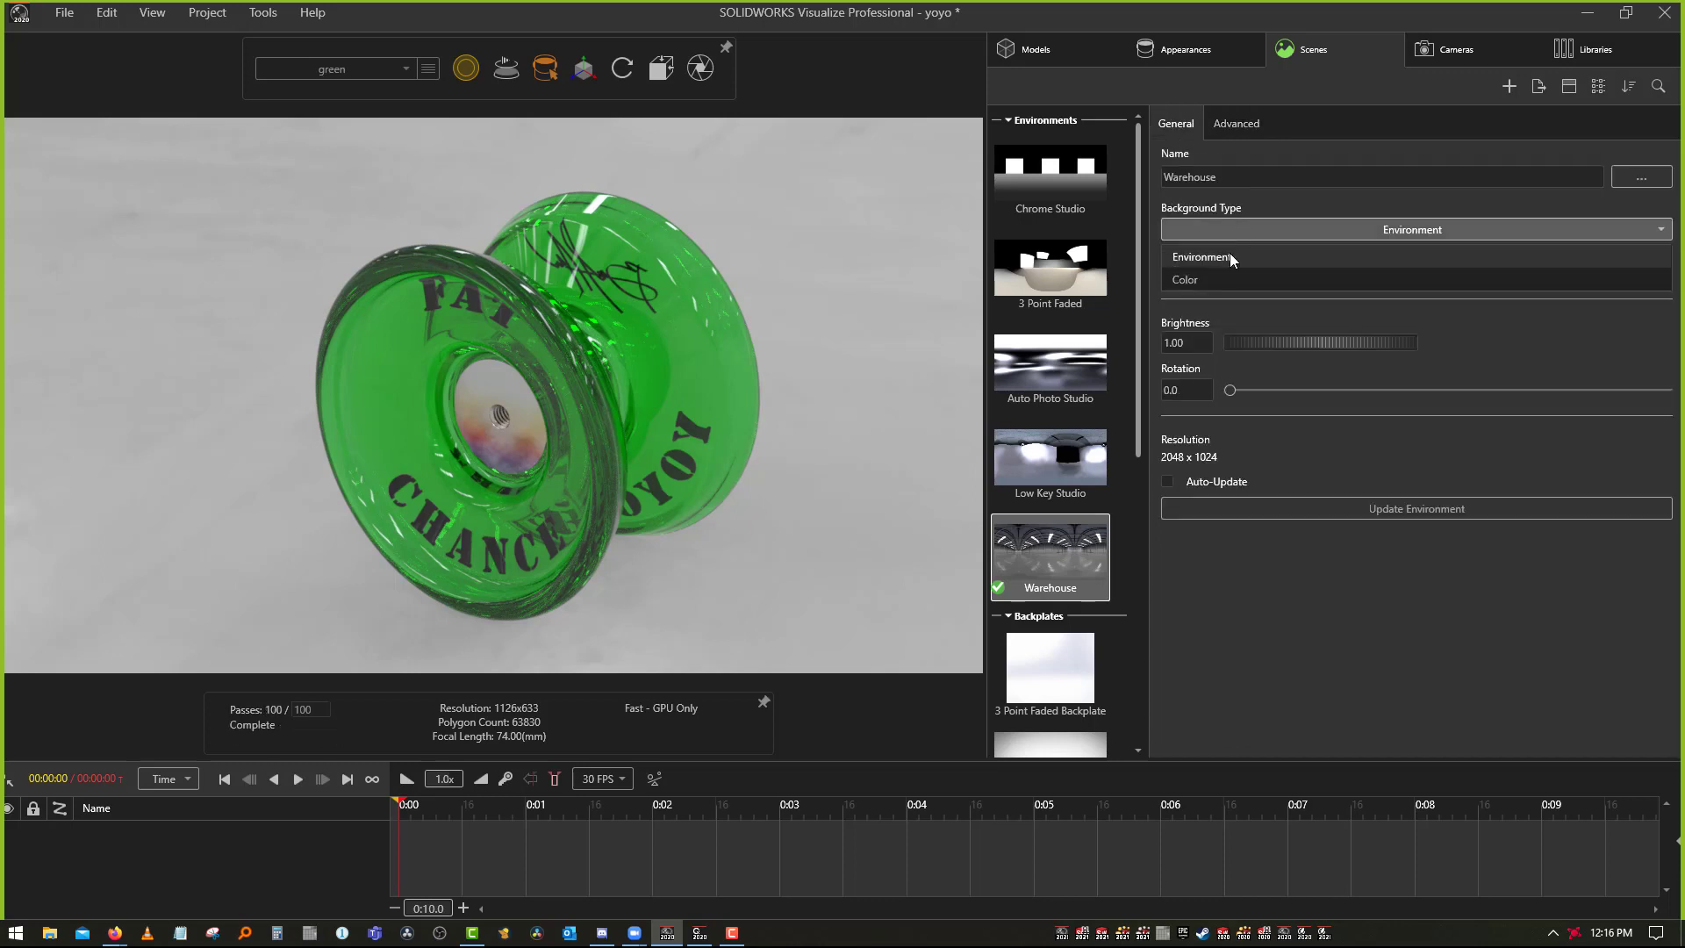
left_click(1215, 275)
left_click(1214, 275)
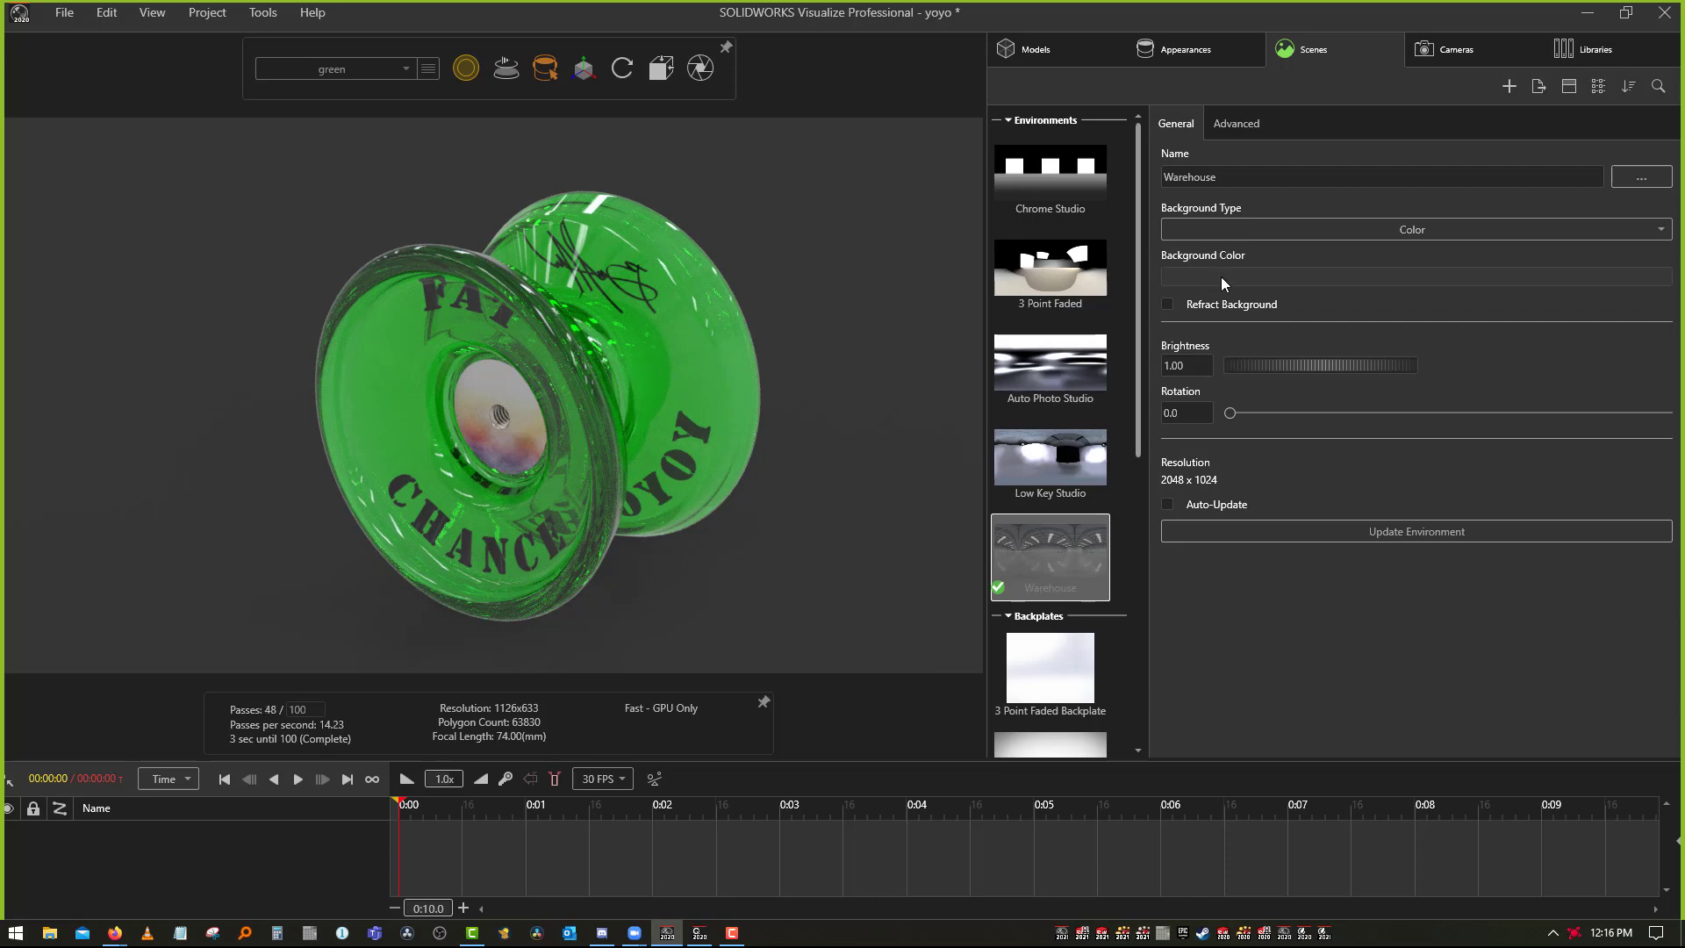
left_click(699, 68)
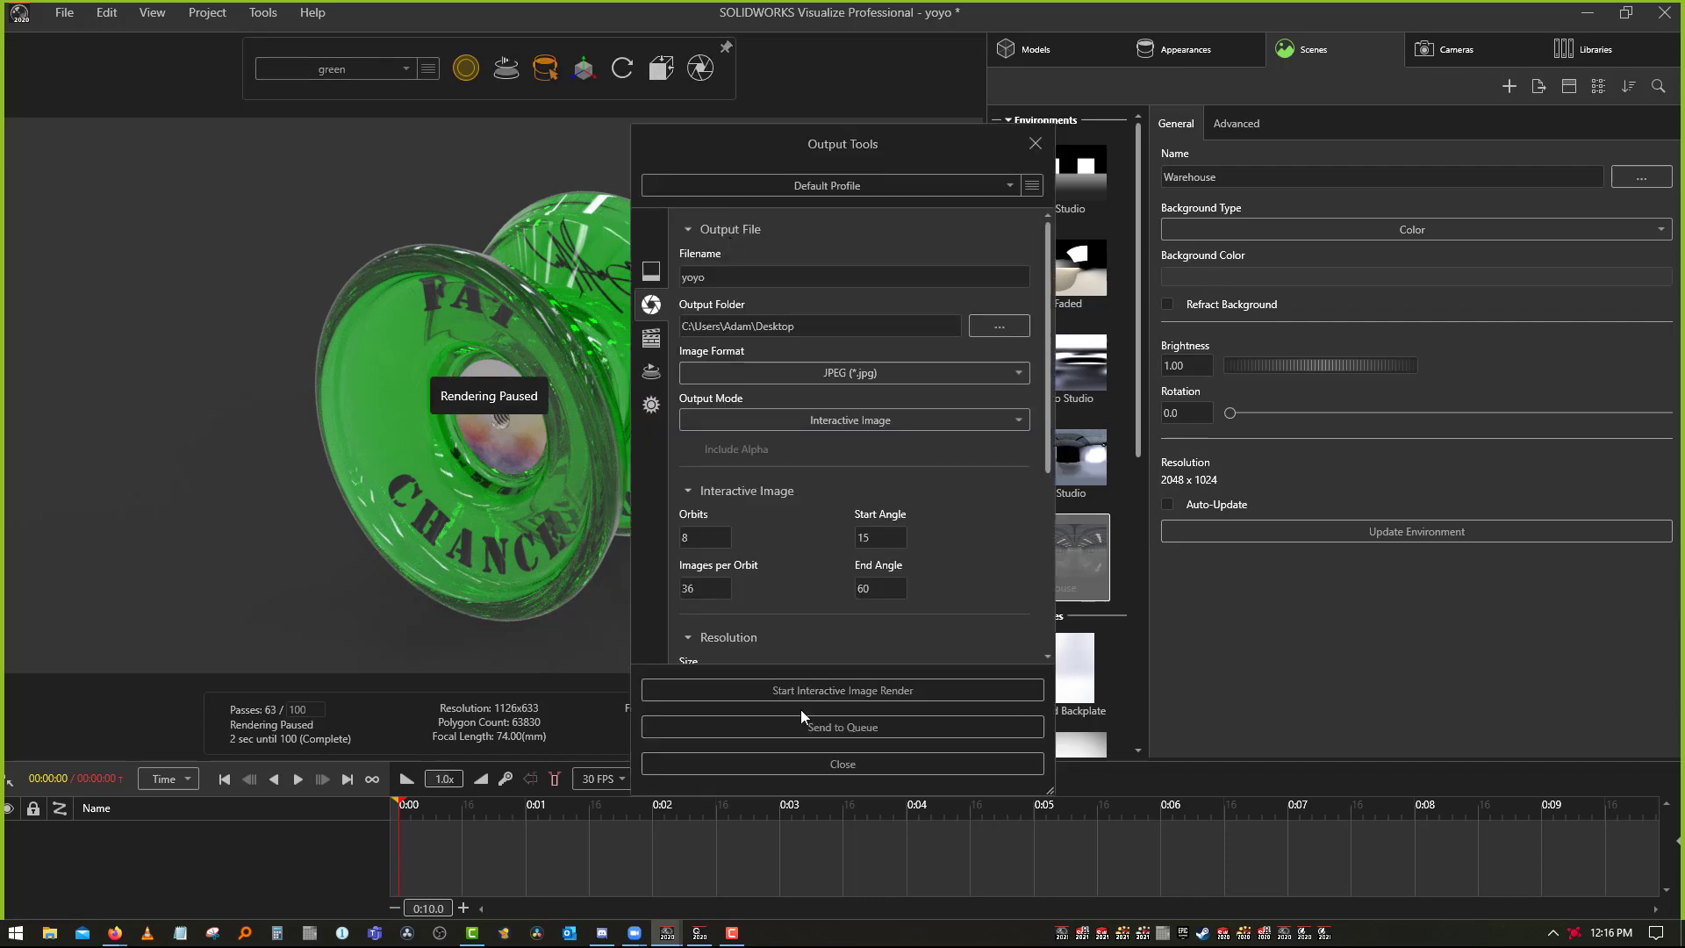
left_click(800, 708)
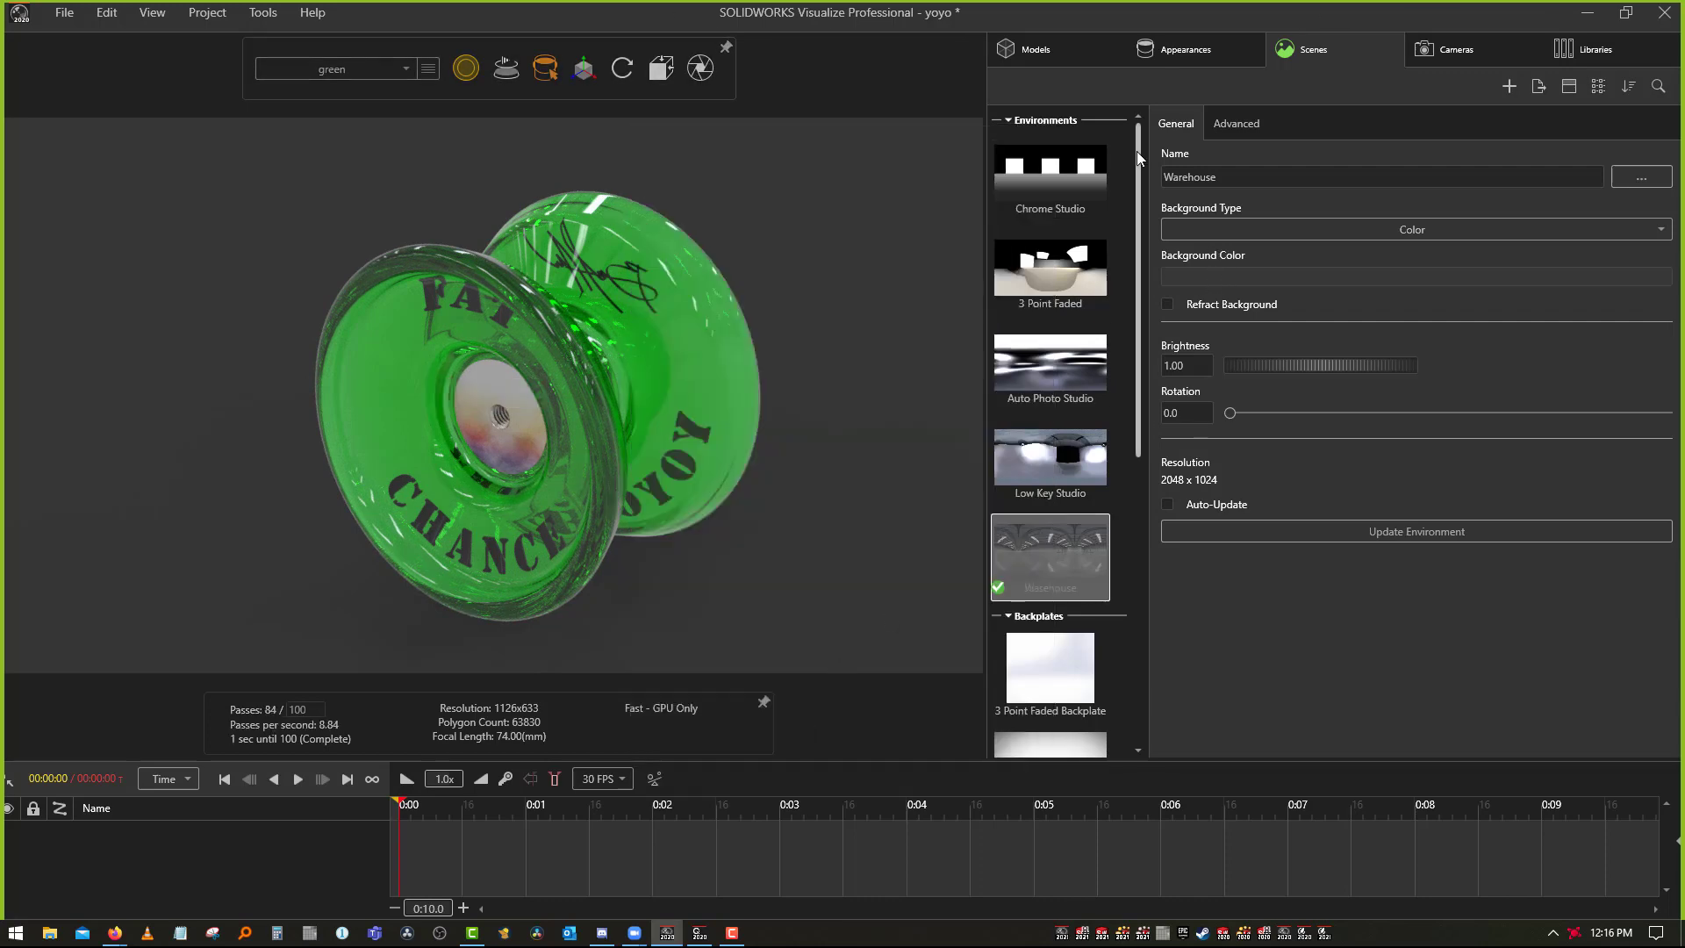
Review the jobs in the render queue, comparing the yoyo entries with those from earlier projects, and return to the yoyo project
left_click(699, 932)
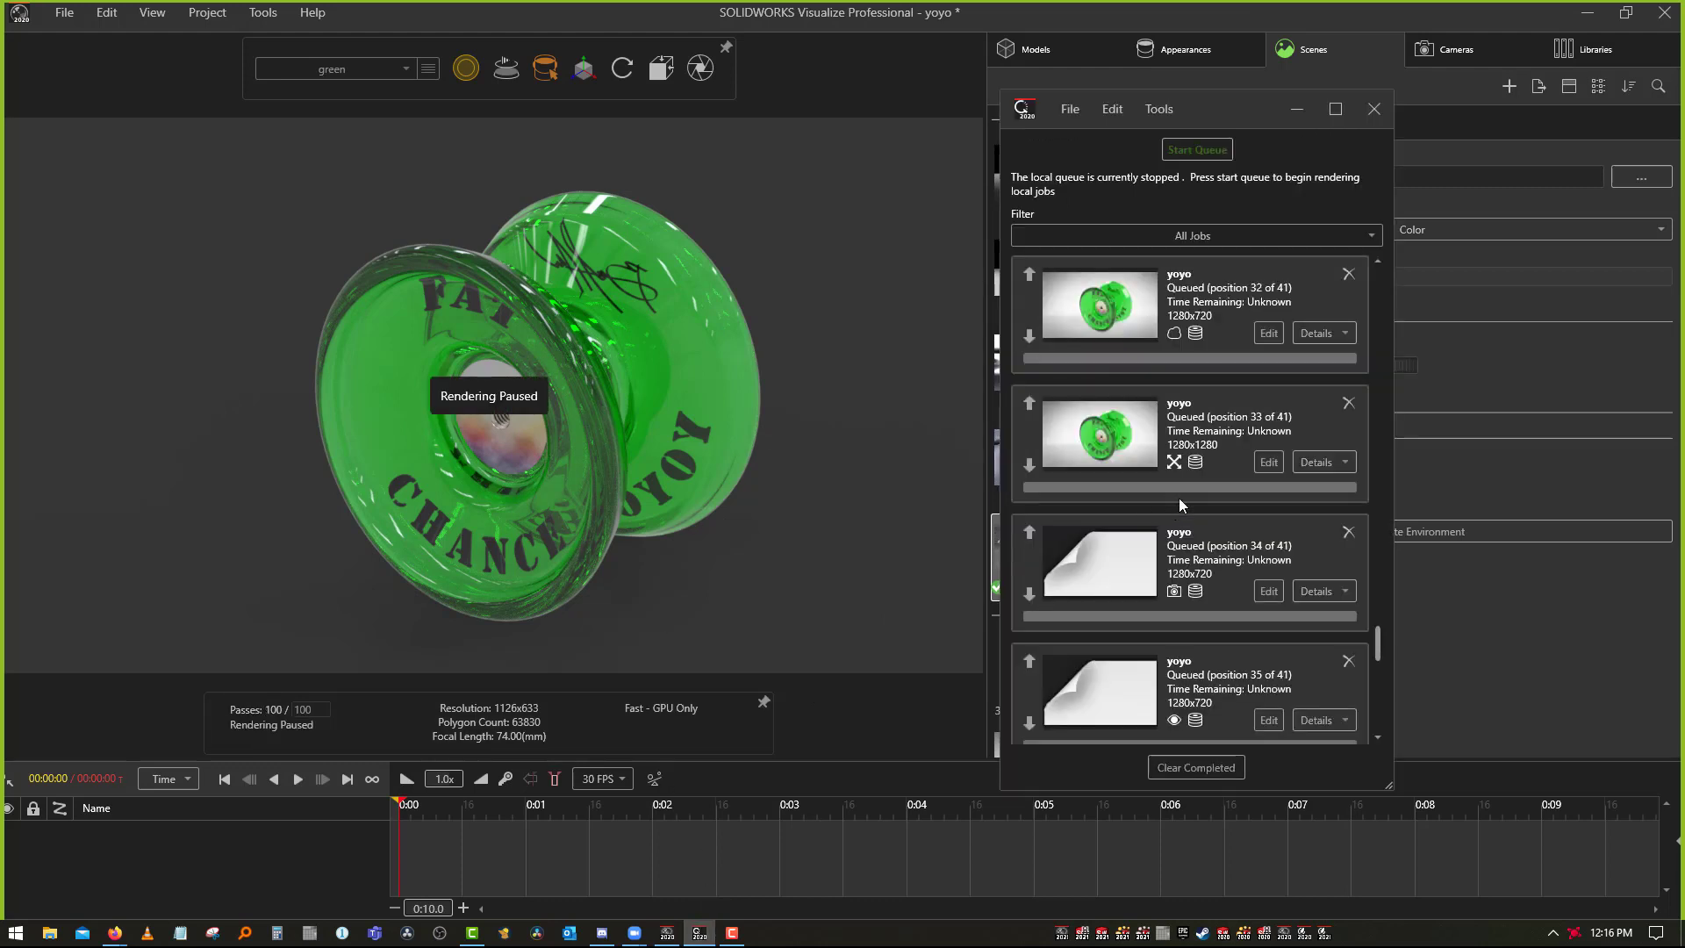
scroll(1207, 451, "up", 10)
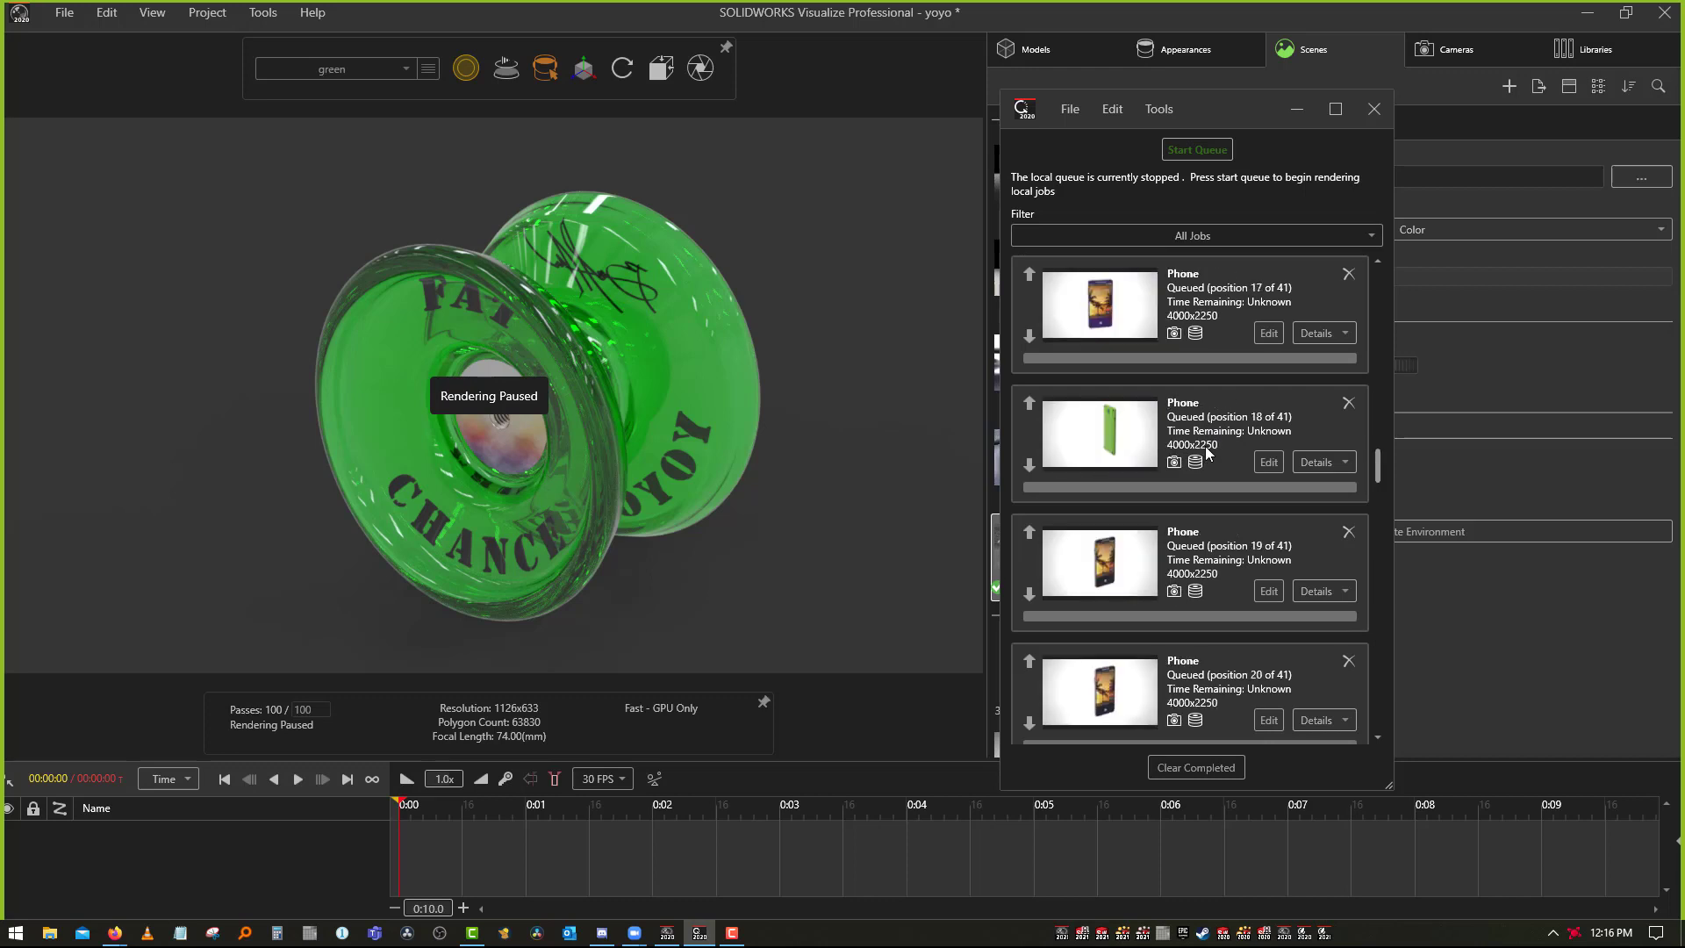
scroll(1206, 452, "down", 15)
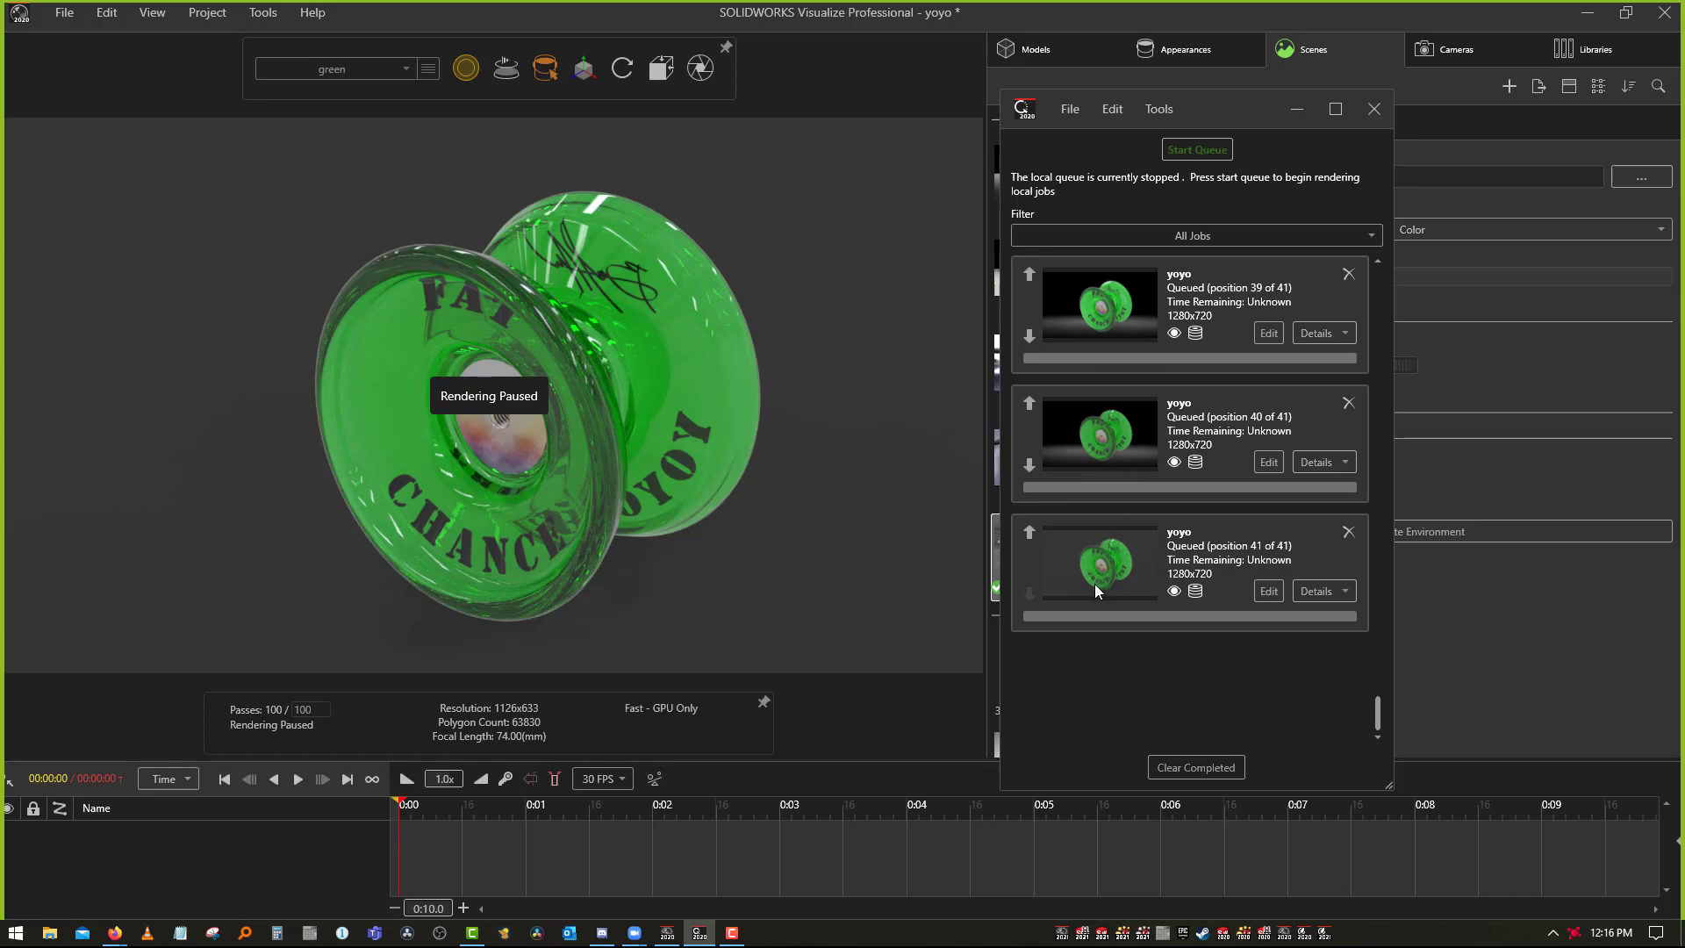
scroll(1093, 583, "up", 12)
scroll(1095, 590, "down", 8)
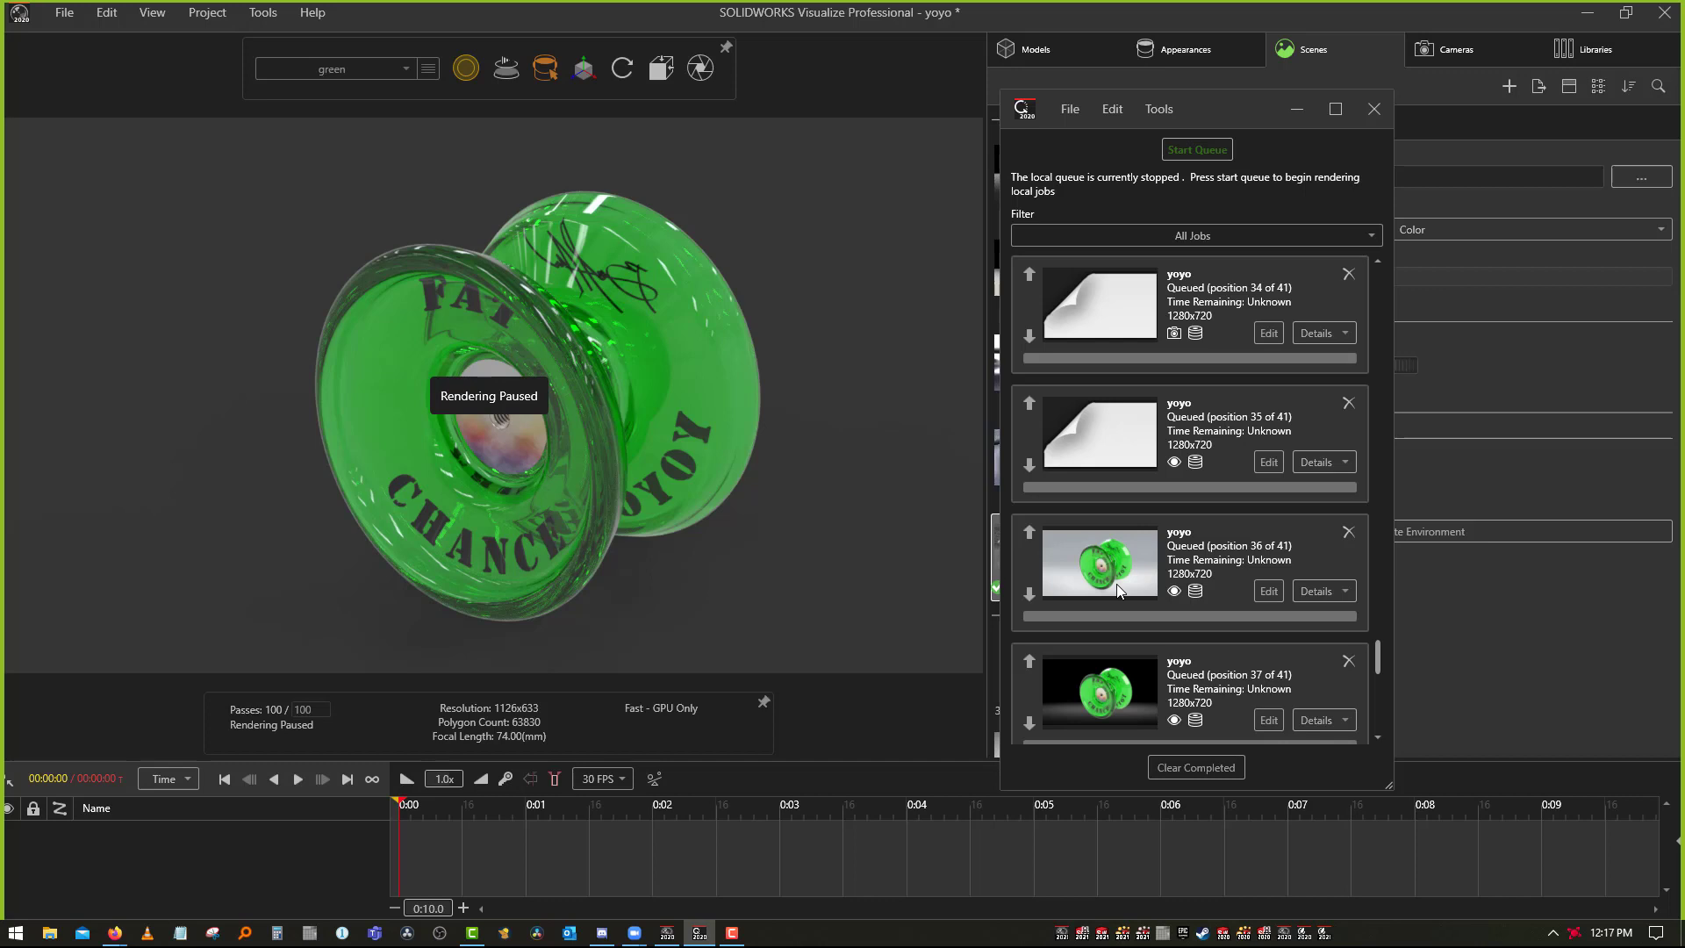
scroll(1167, 519, "down", 5)
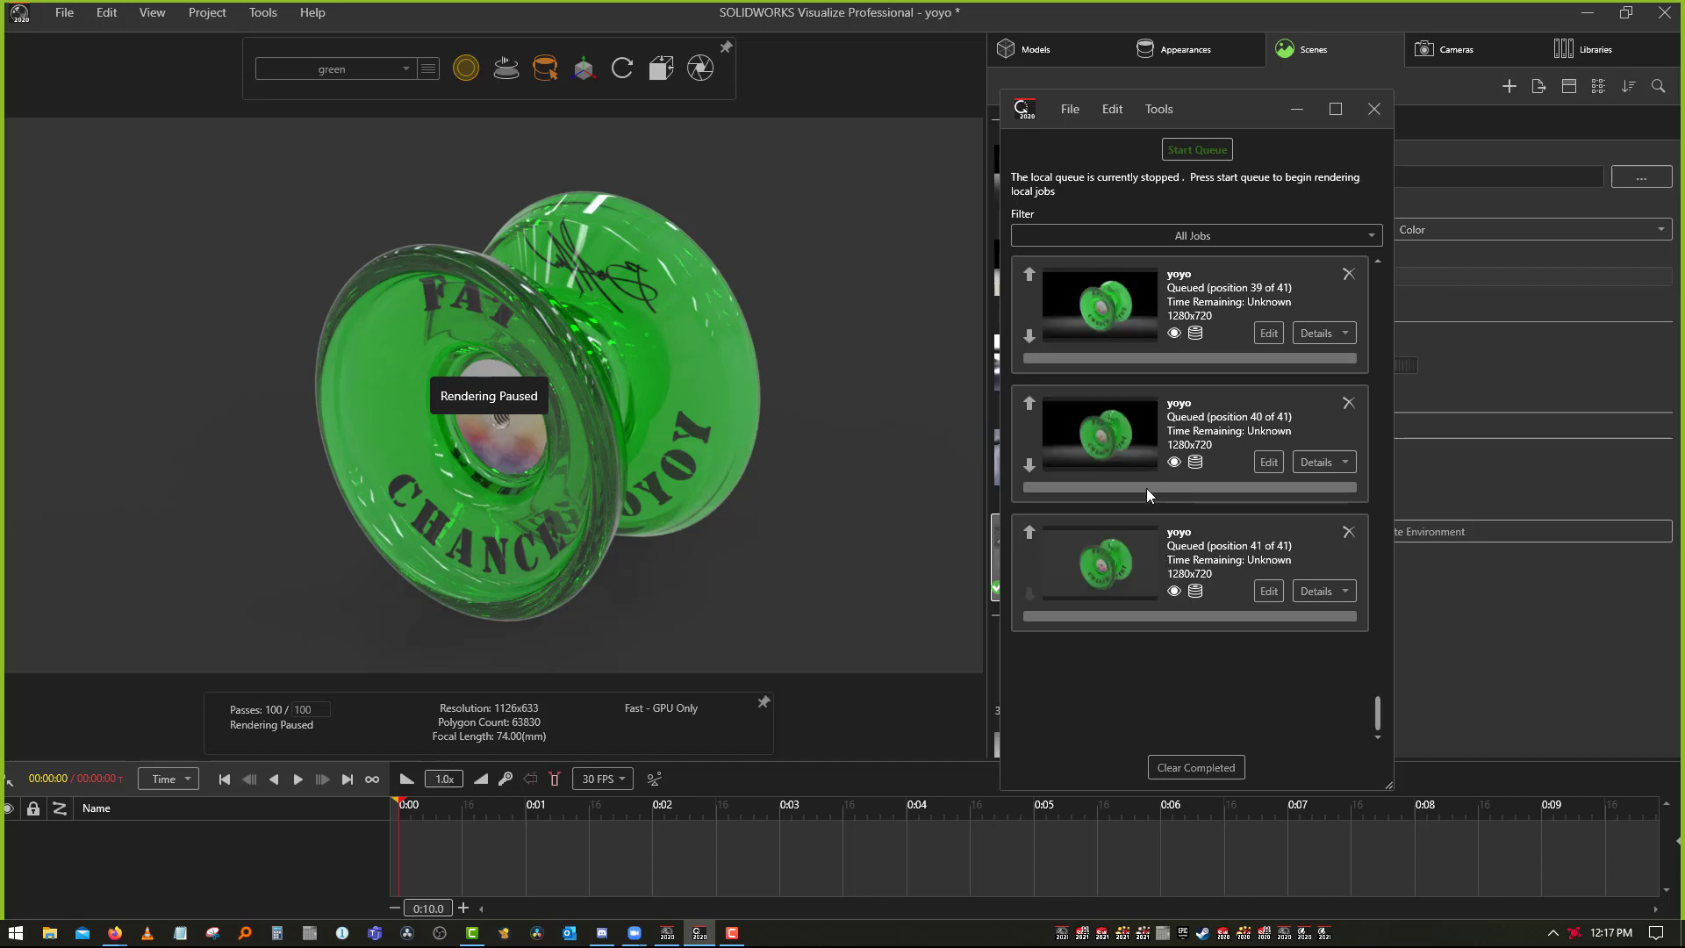
scroll(1102, 436, "up", 5)
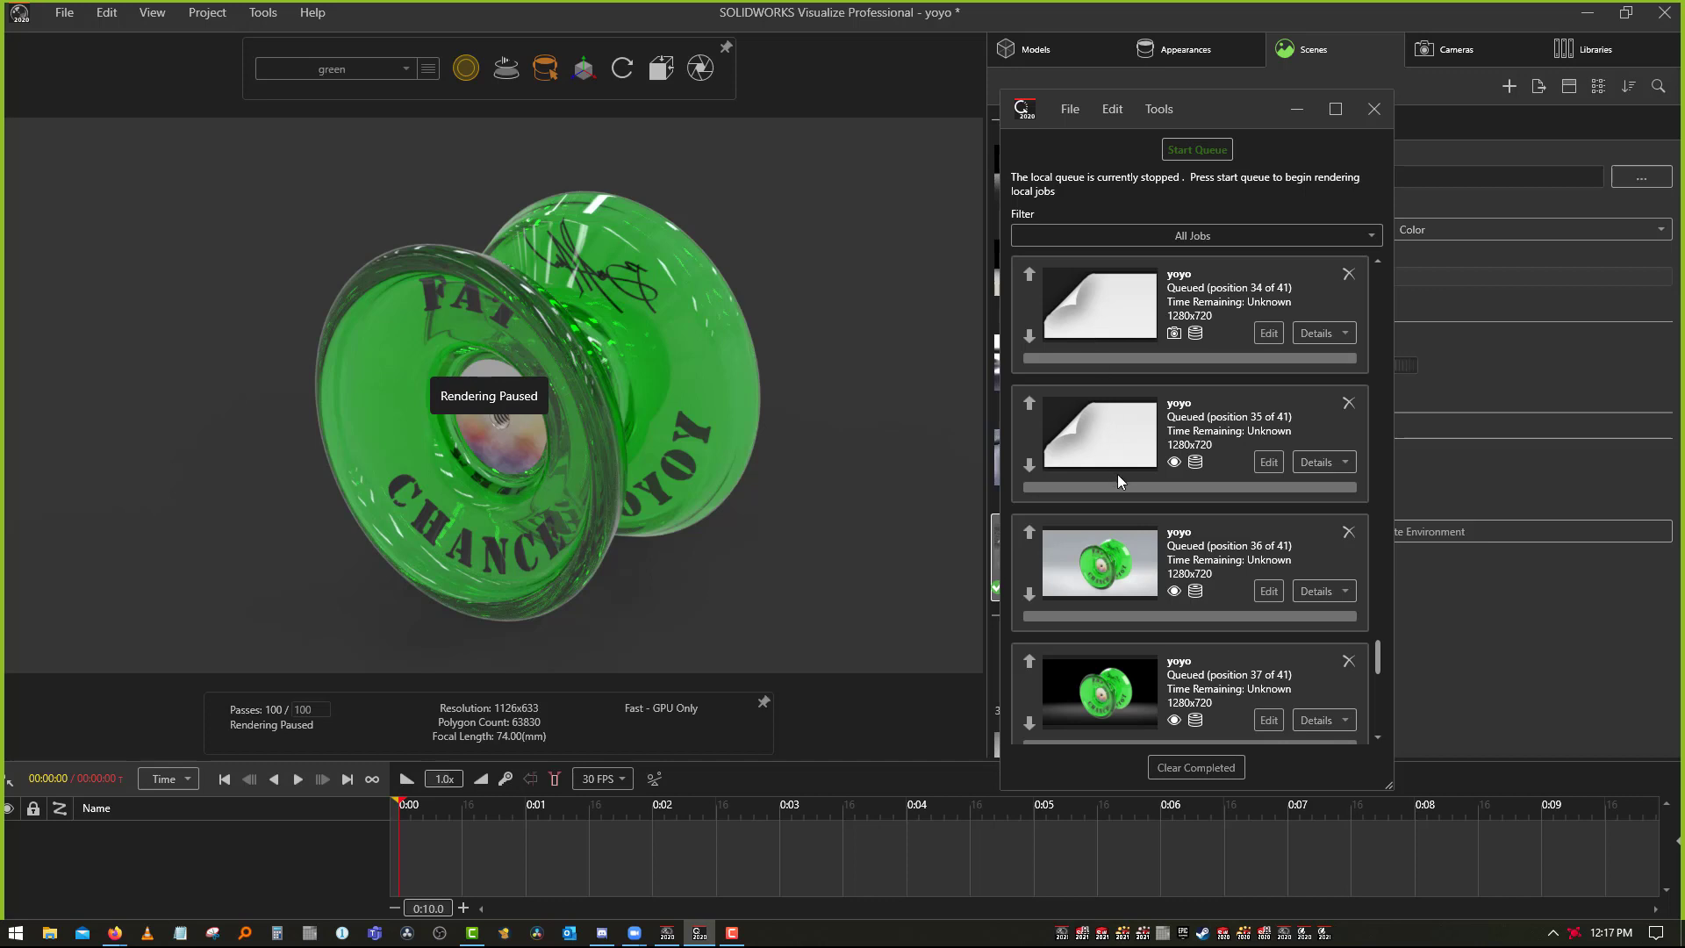
scroll(1118, 474, "down", 5)
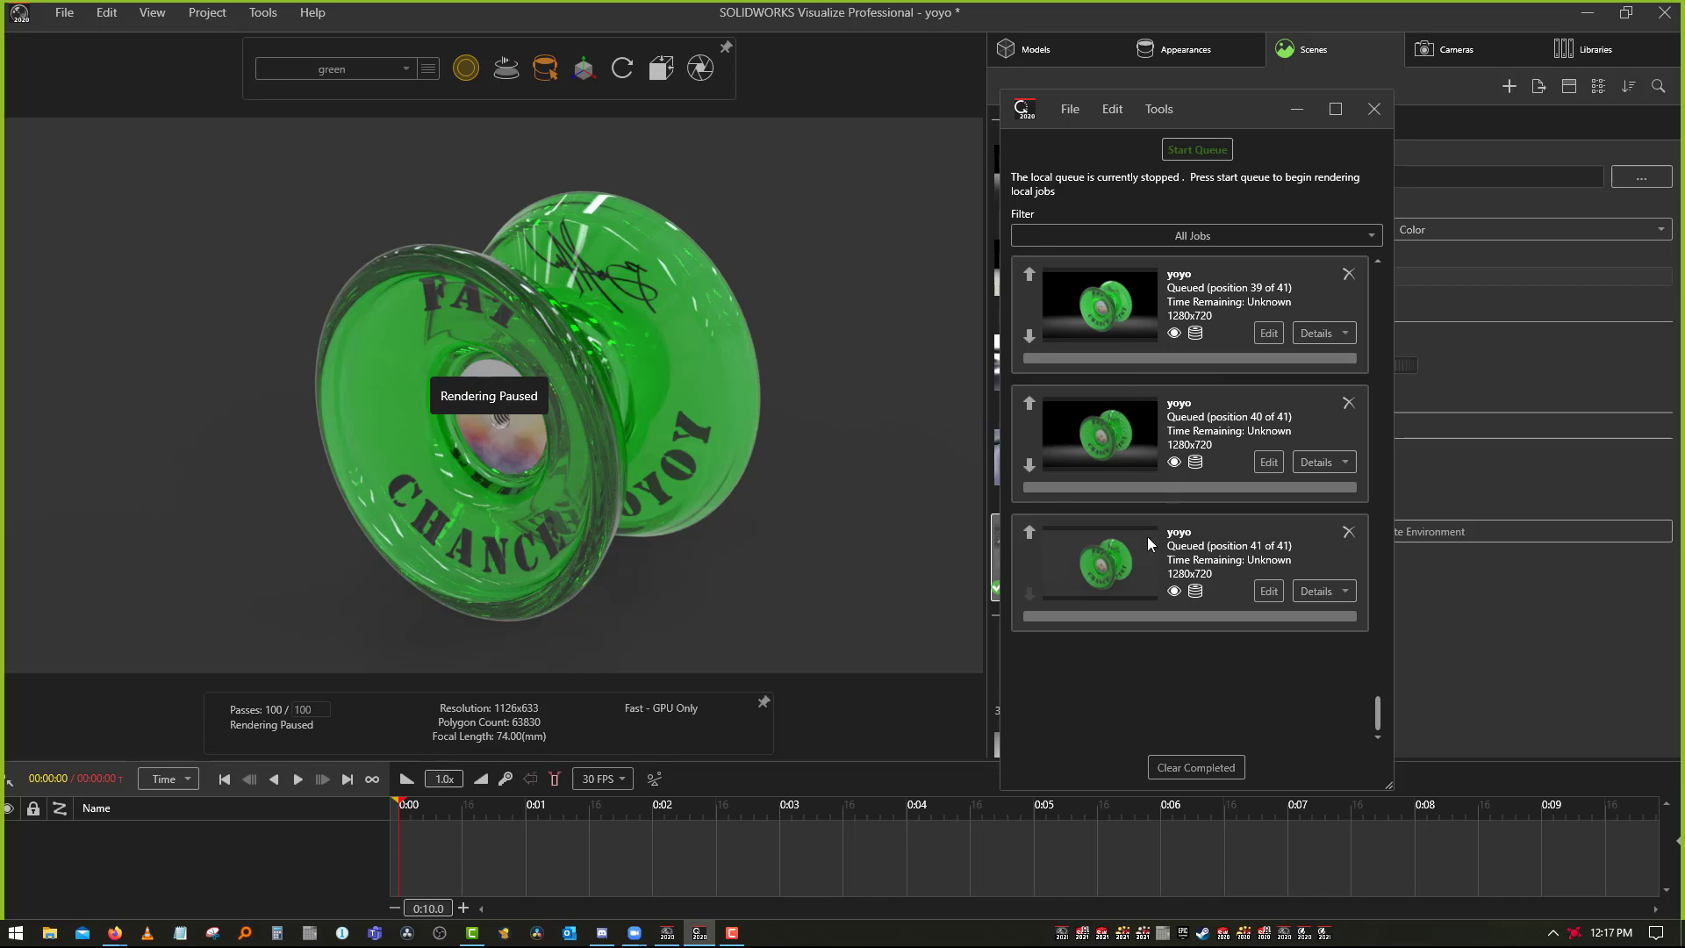
scroll(1174, 342, "up", 5)
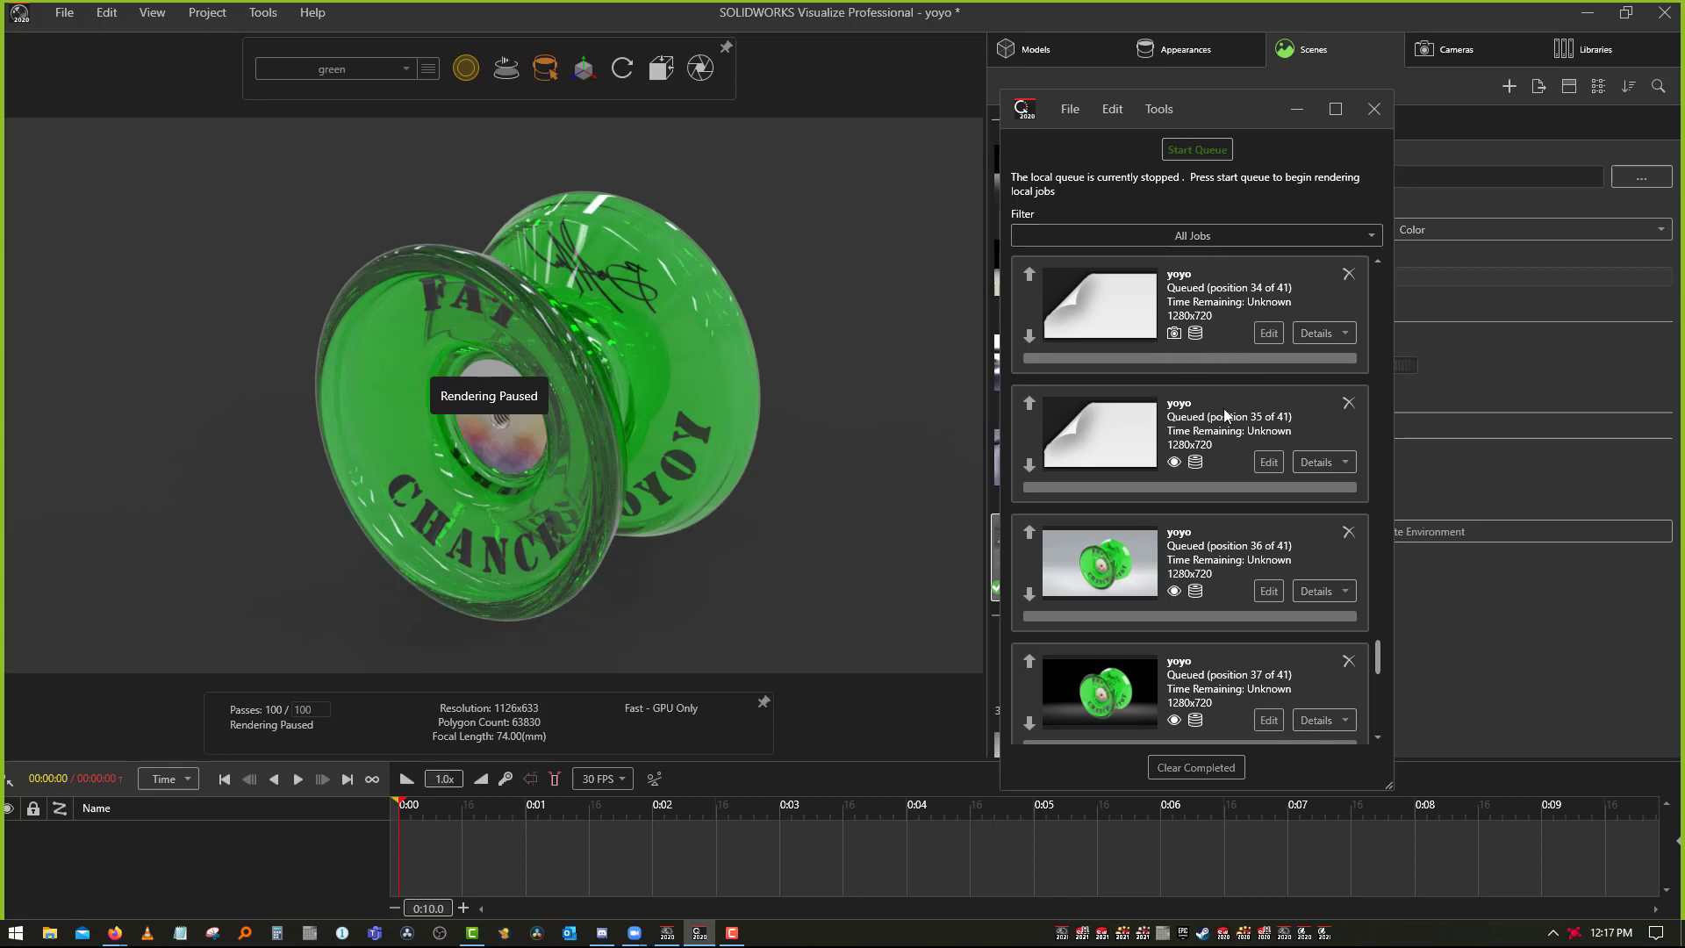
scroll(1174, 516, "up", 20)
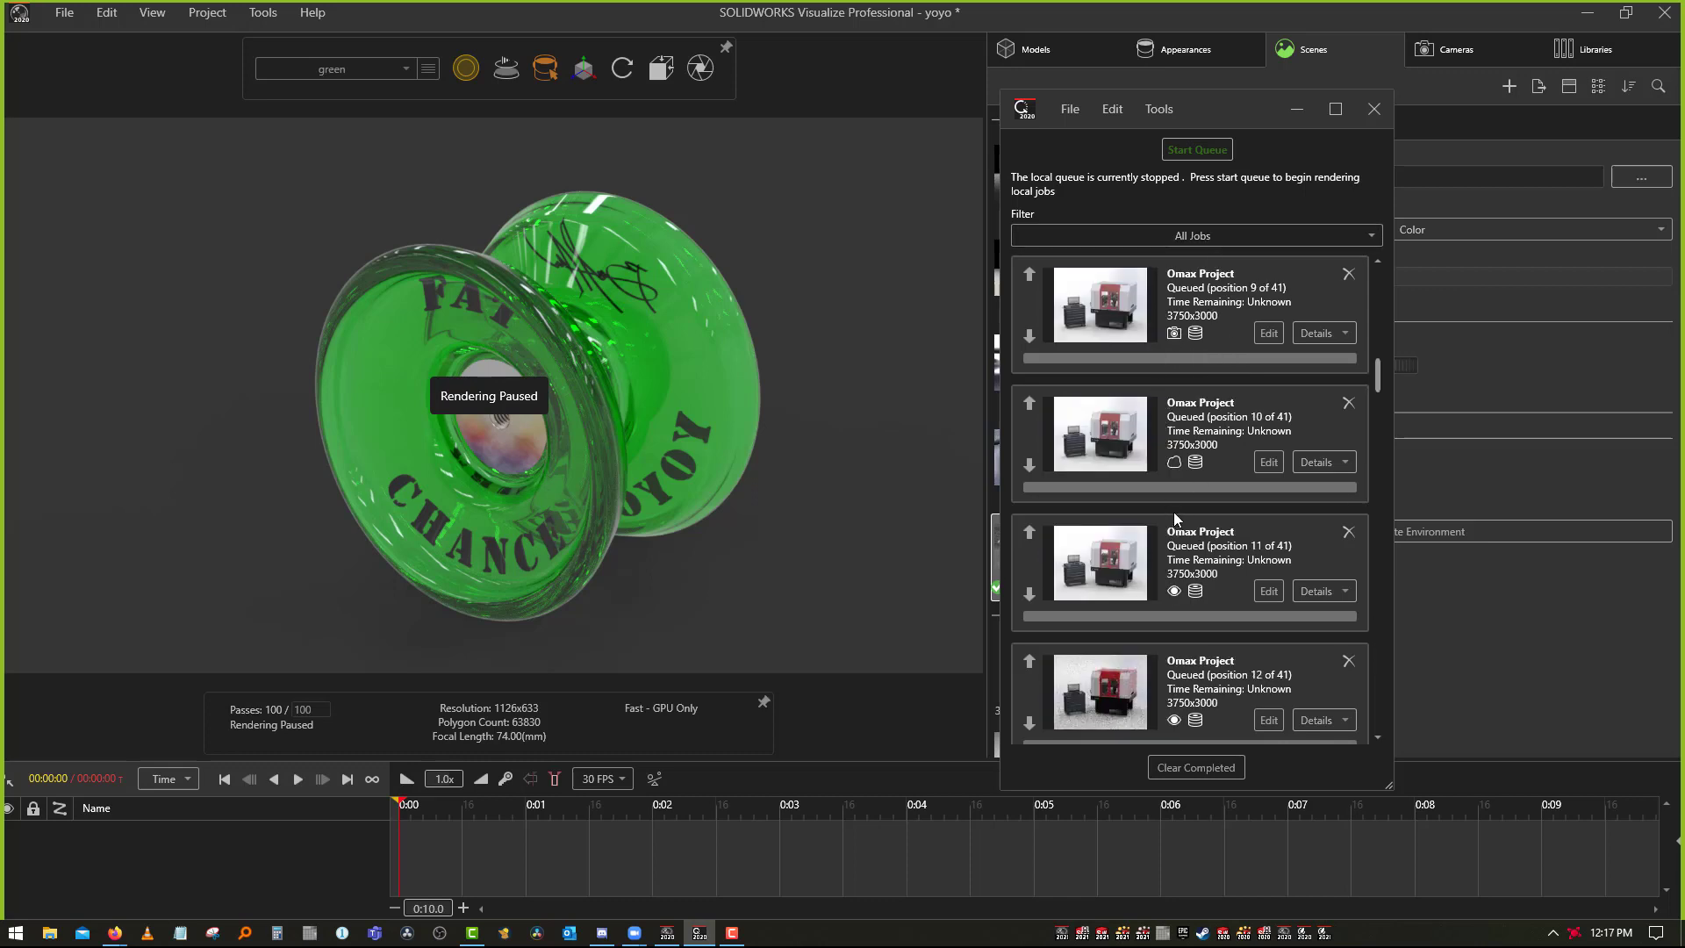
scroll(1172, 511, "down", 20)
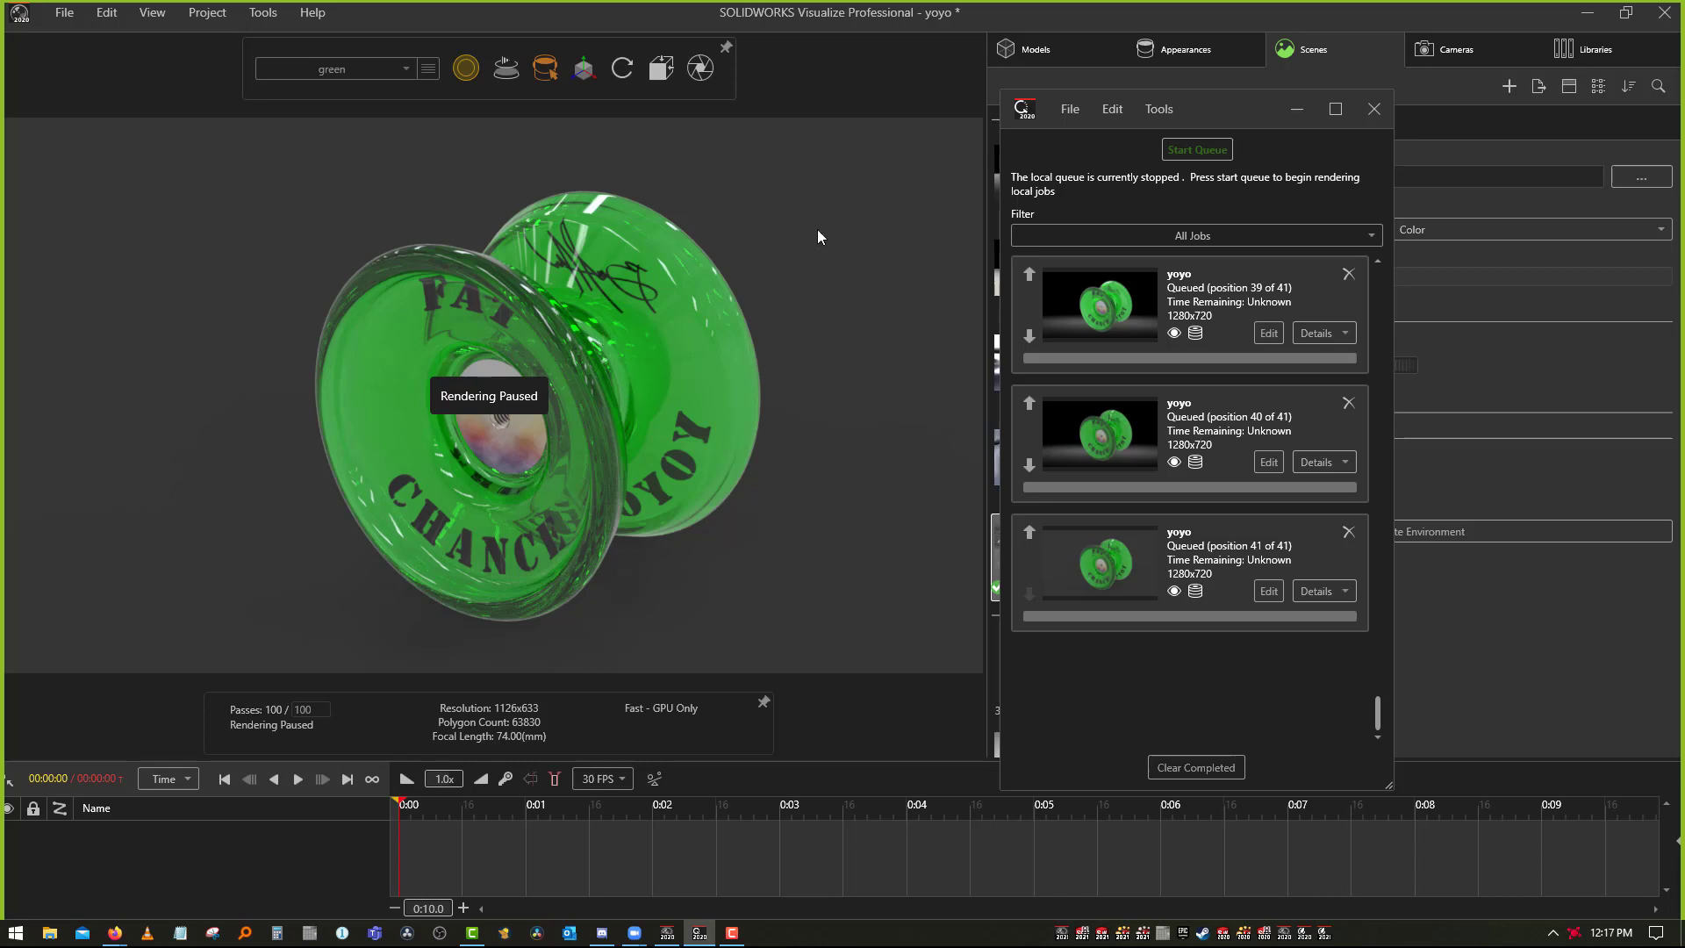
left_click(649, 336)
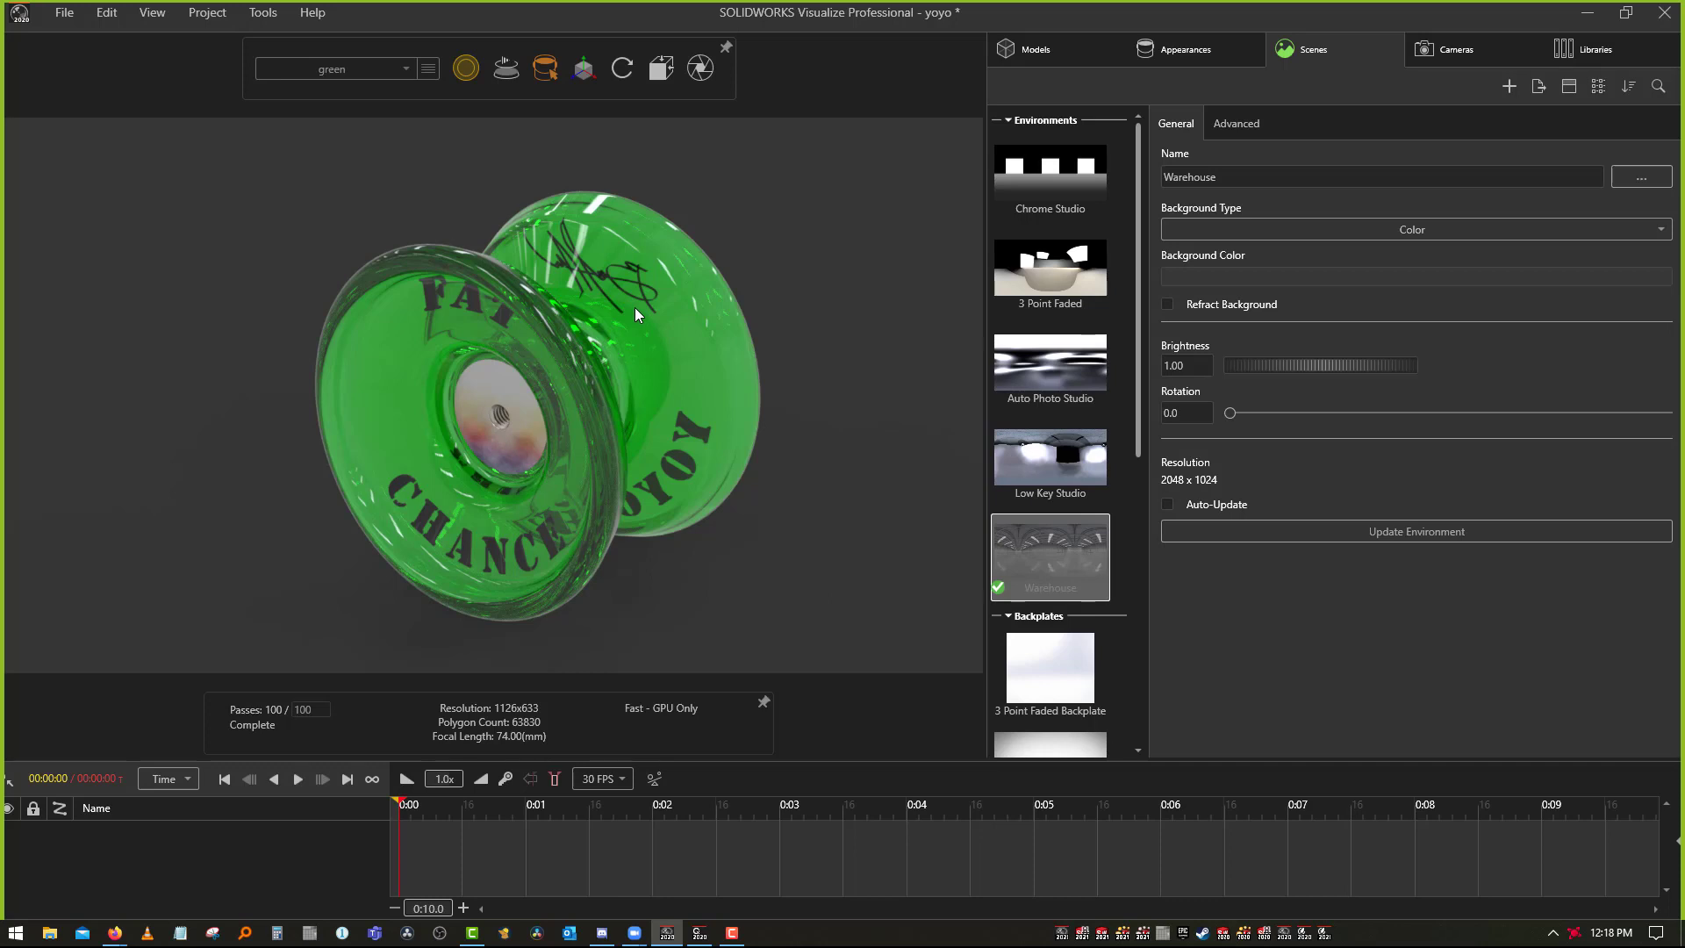
Show the SOLIDWORKS Viewport camera's settings and switch the viewport to Accurate render mode
scroll(1051, 526, "down", 3)
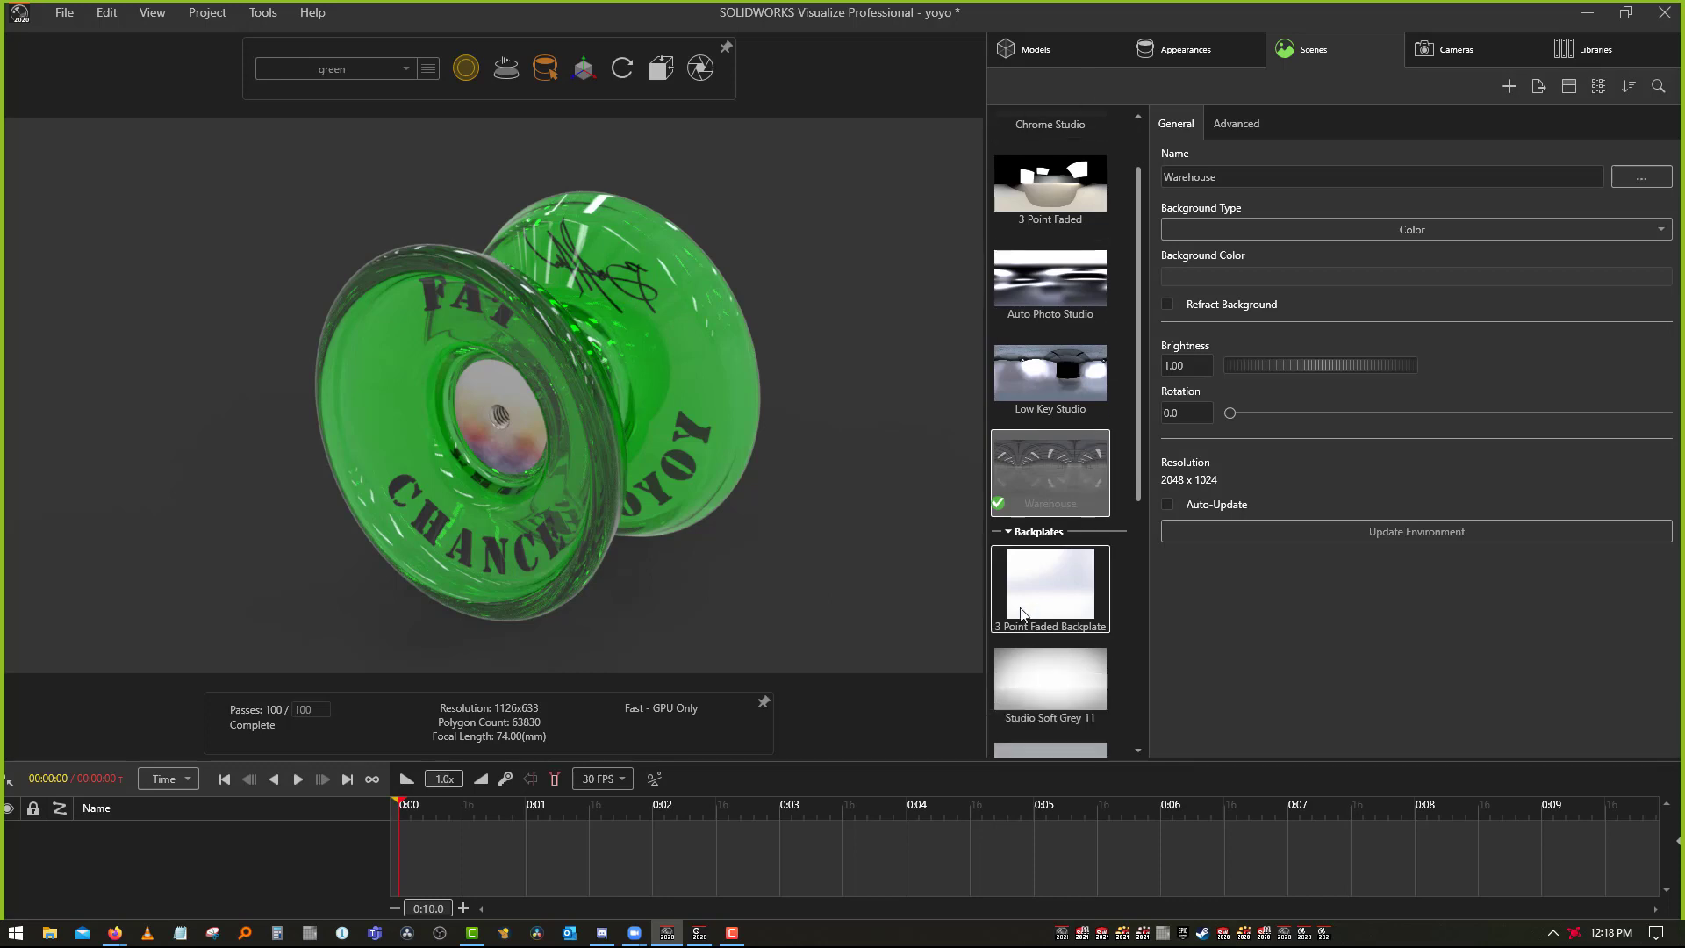
scroll(1053, 632, "down", 3)
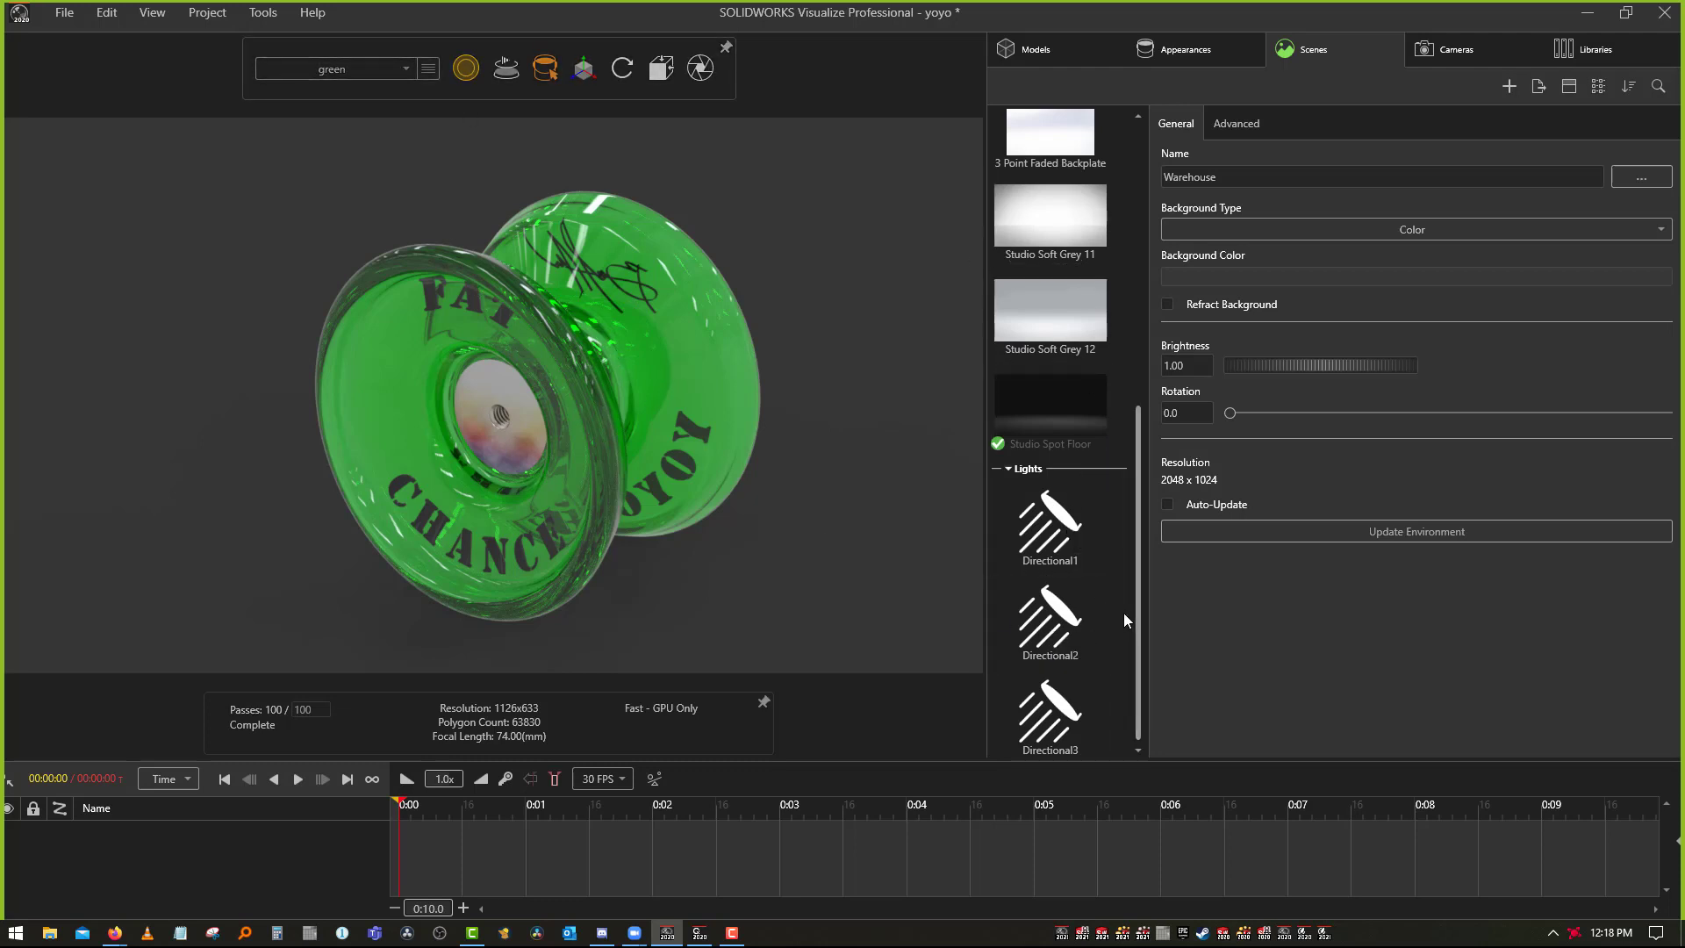
left_click(1439, 56)
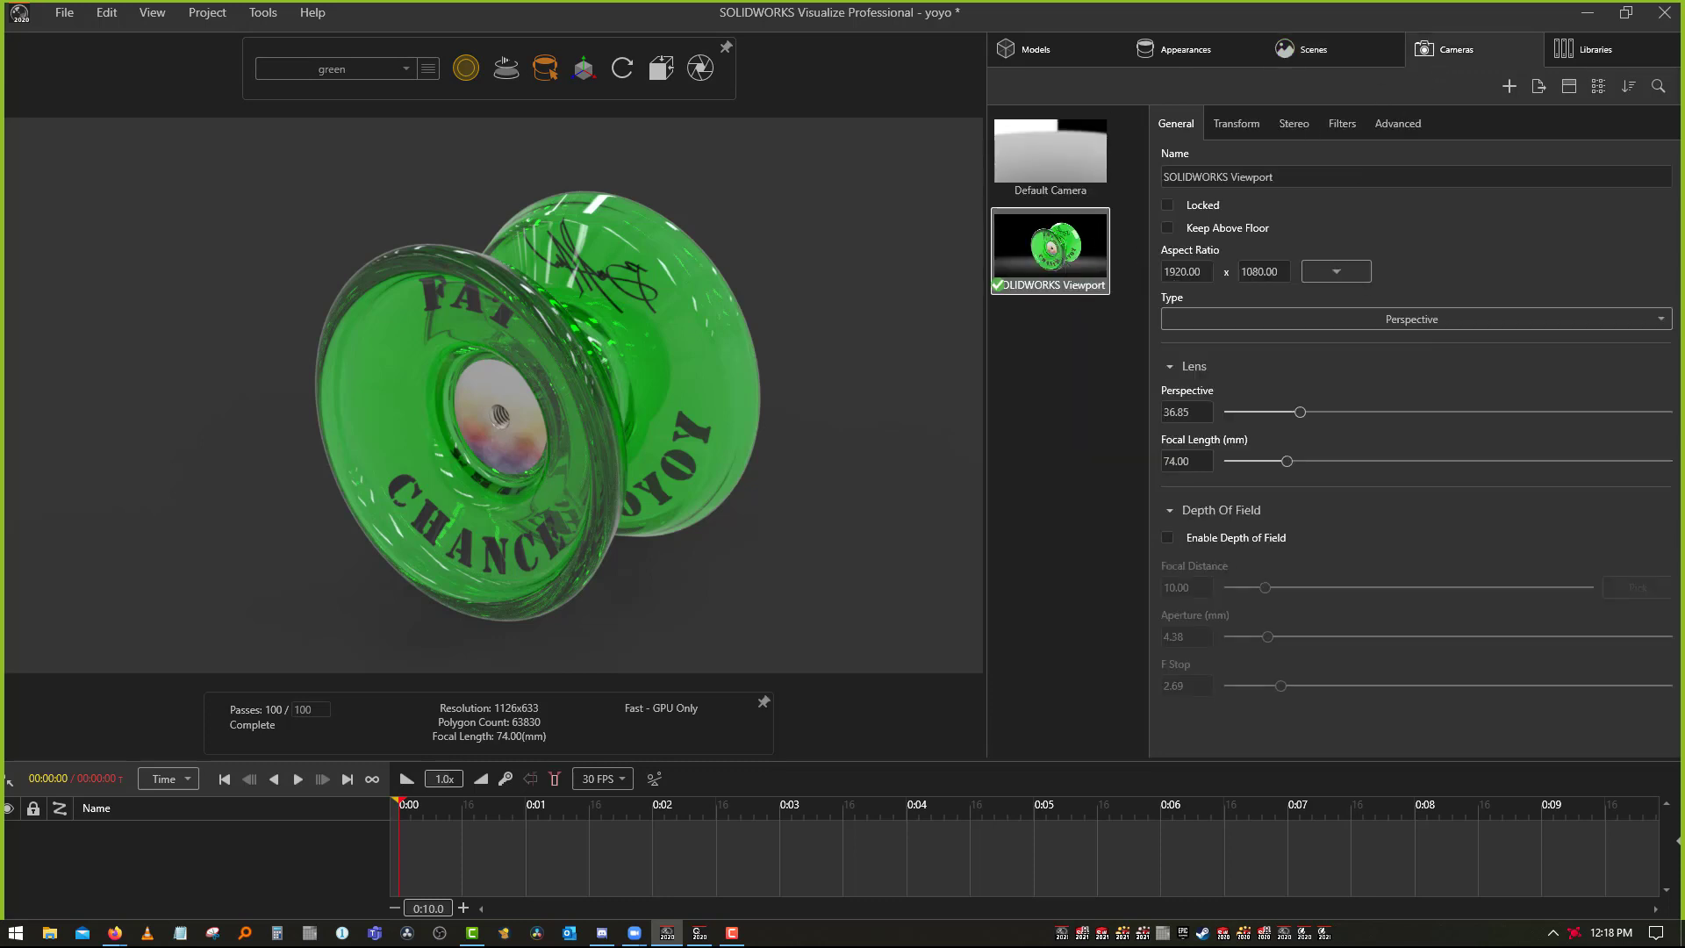
key("p")
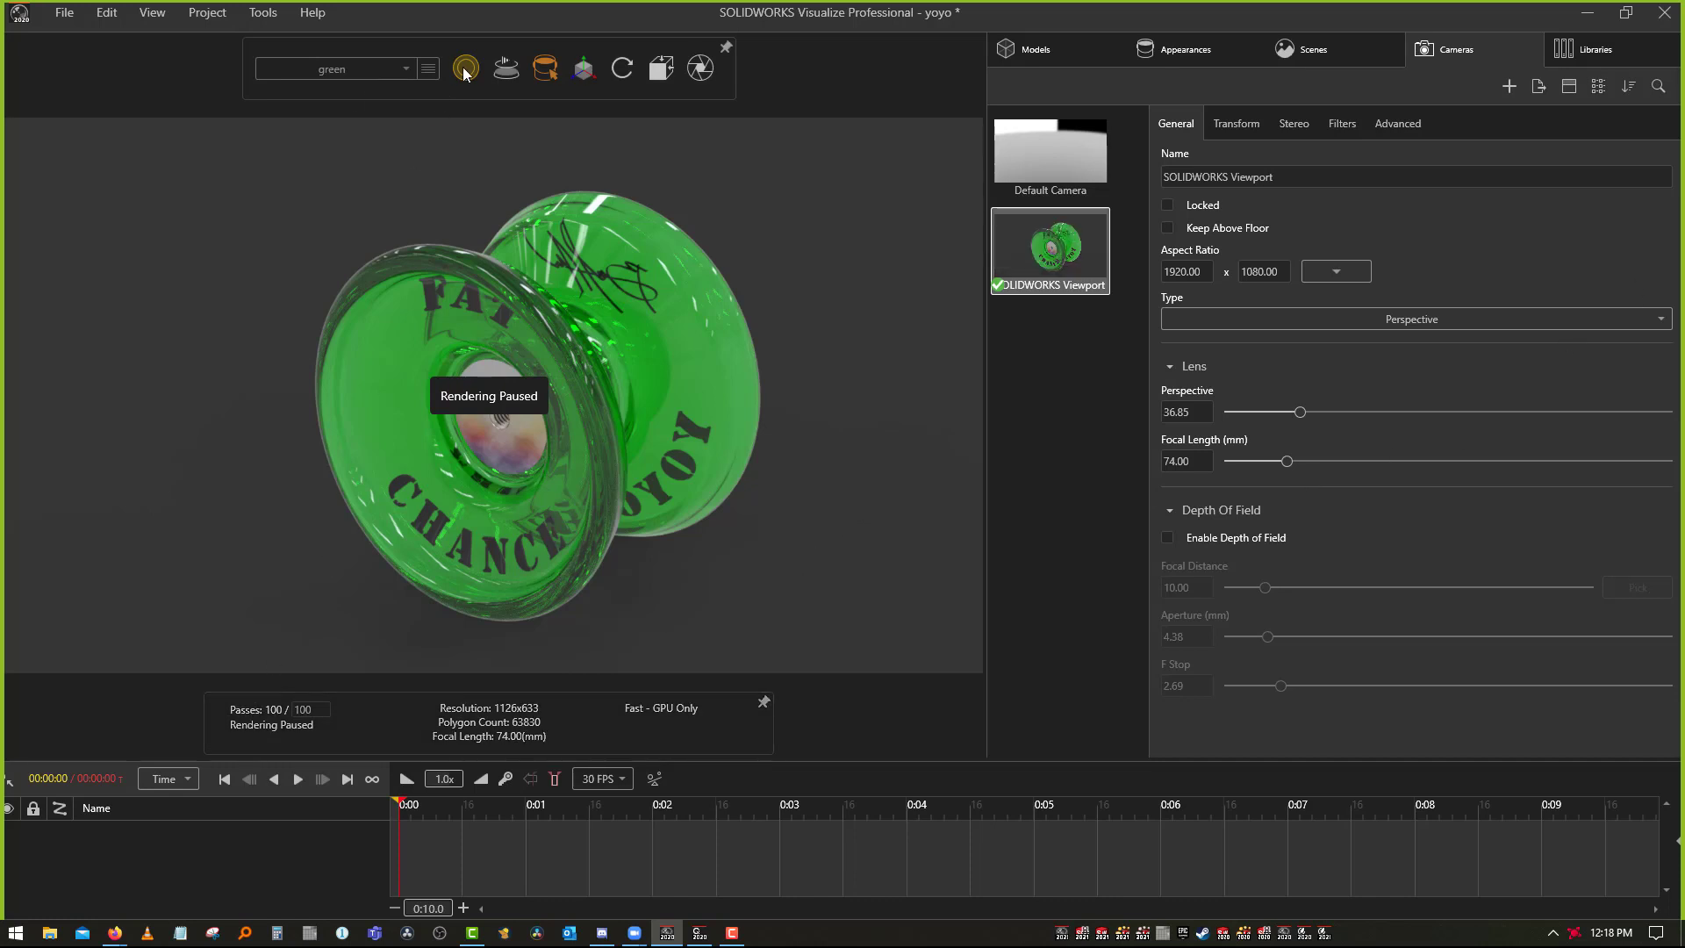
mouse_move(466, 68)
left_click(436, 108)
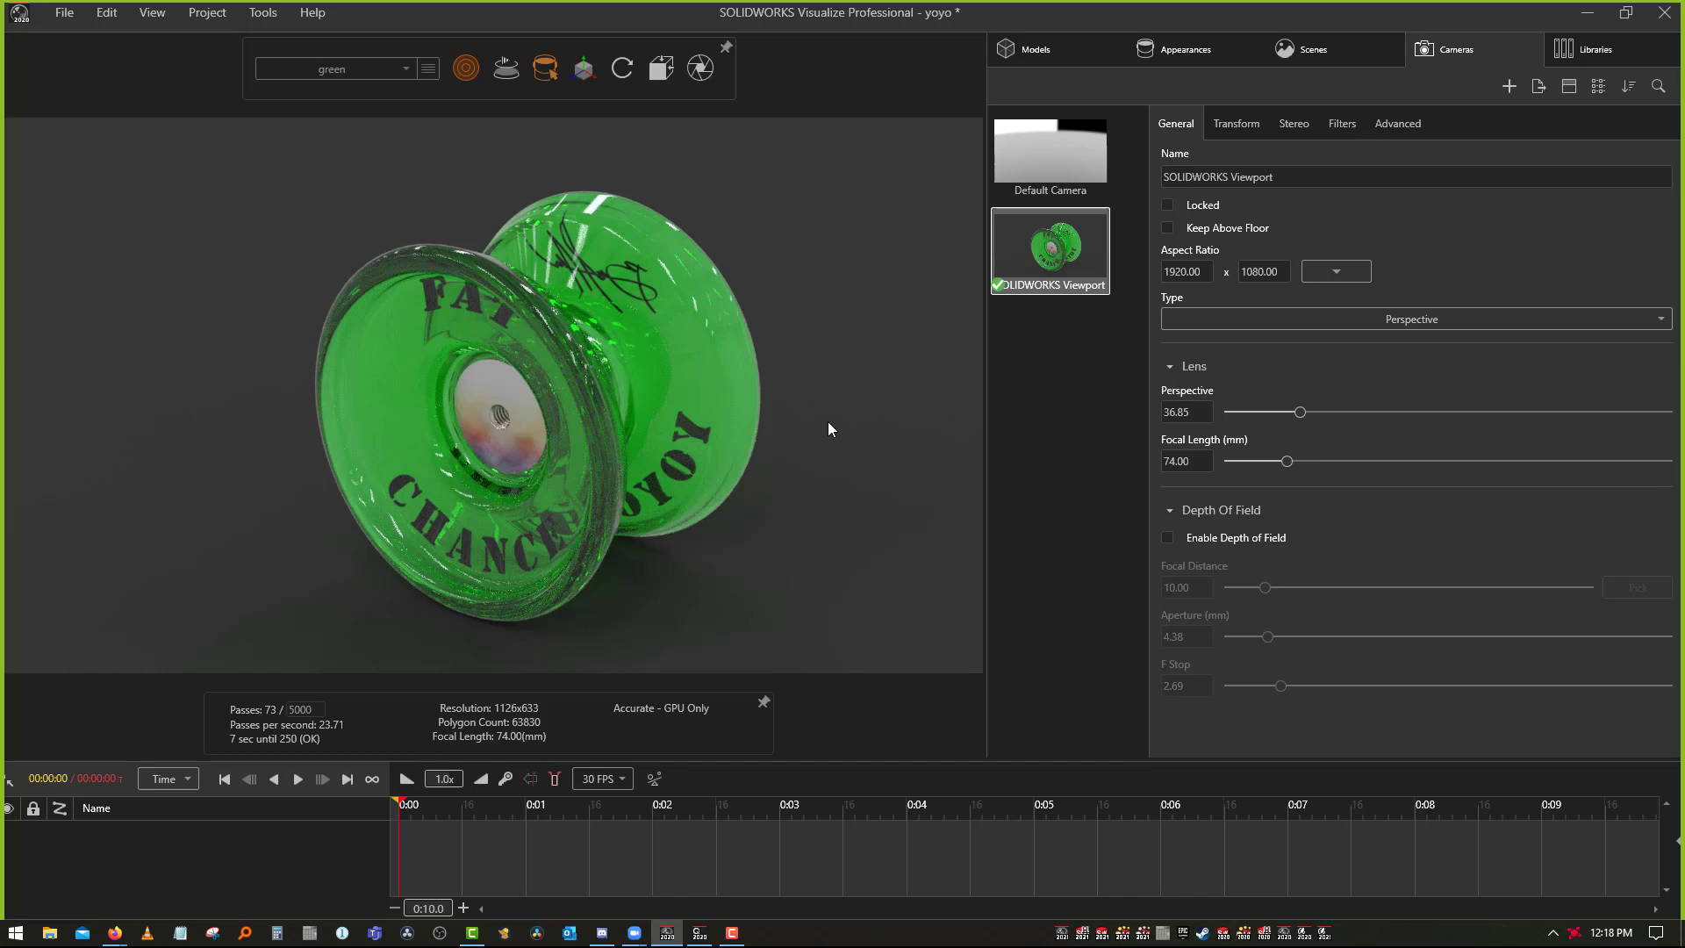
Initialize the denoiser in the 3D viewport options and try it on the yo-yo from different angles
left_click(262, 13)
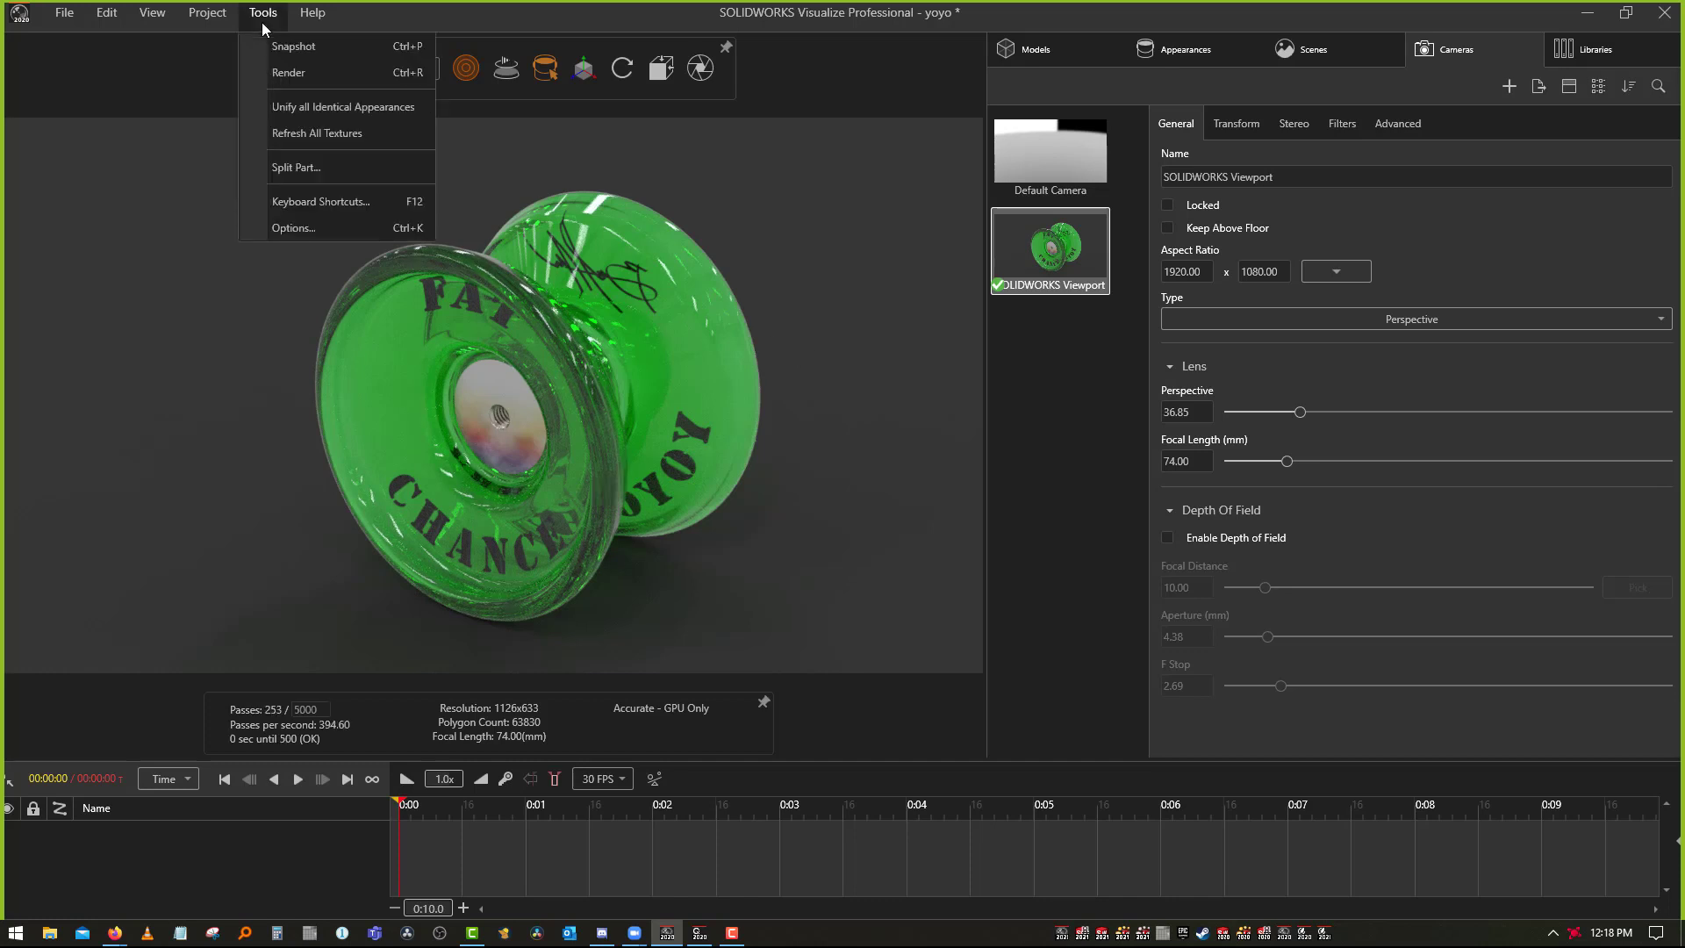
left_click(304, 230)
left_click(583, 307)
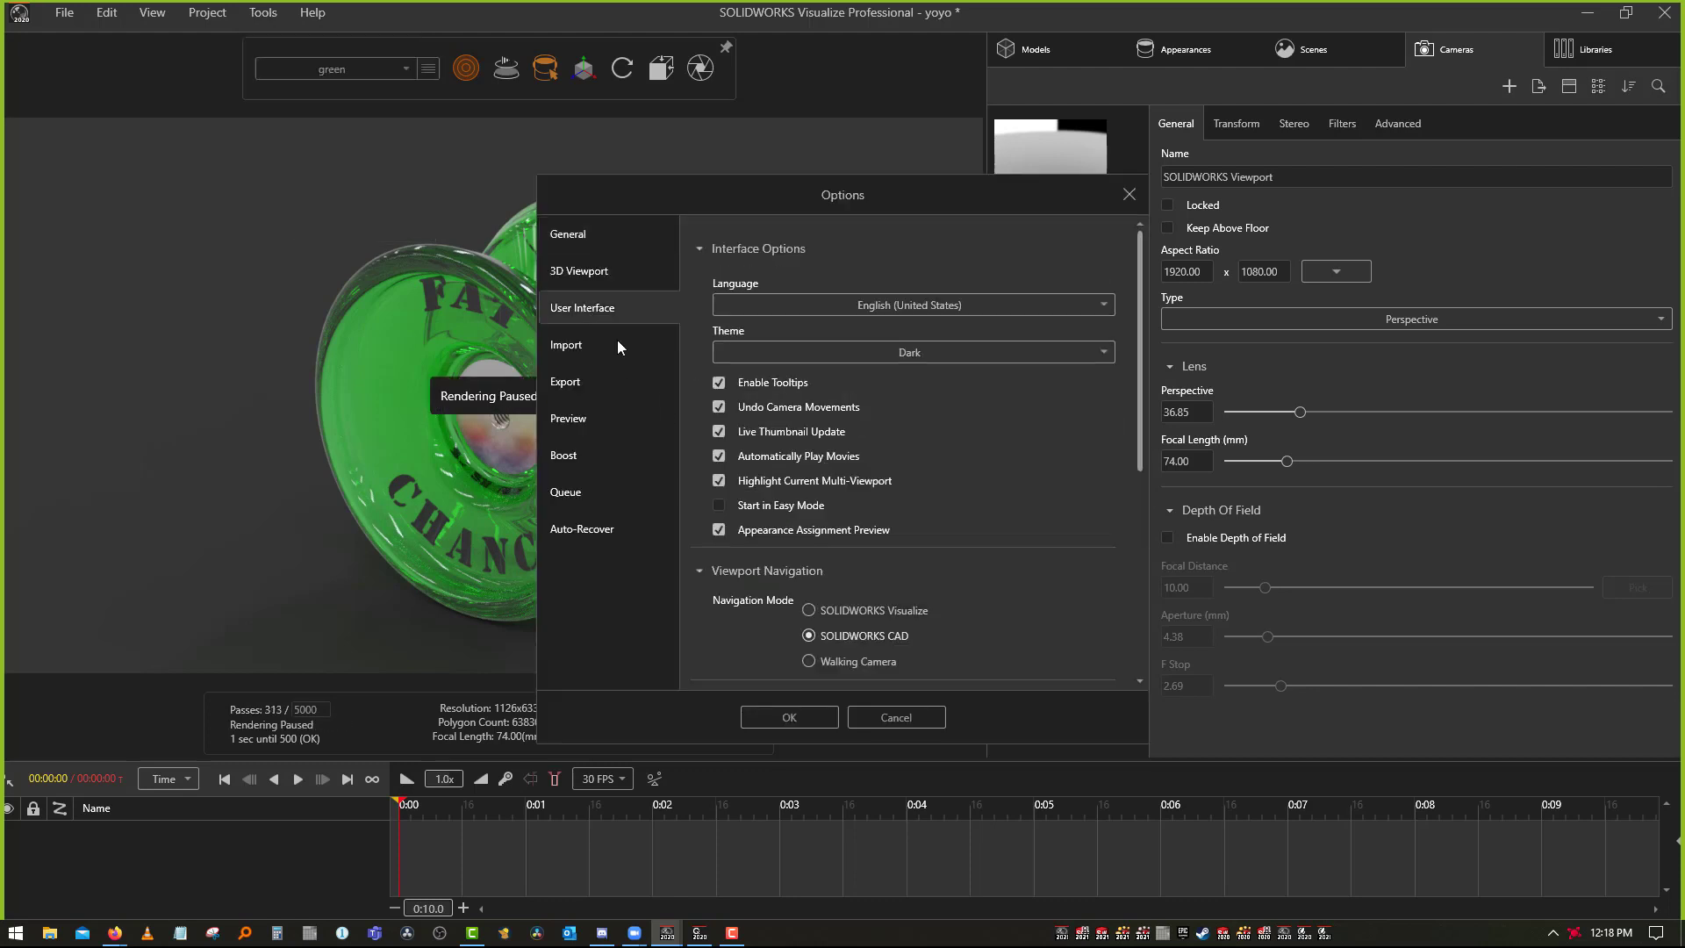
scroll(945, 518, "down", 2)
left_click(619, 279)
scroll(892, 415, "down", 1)
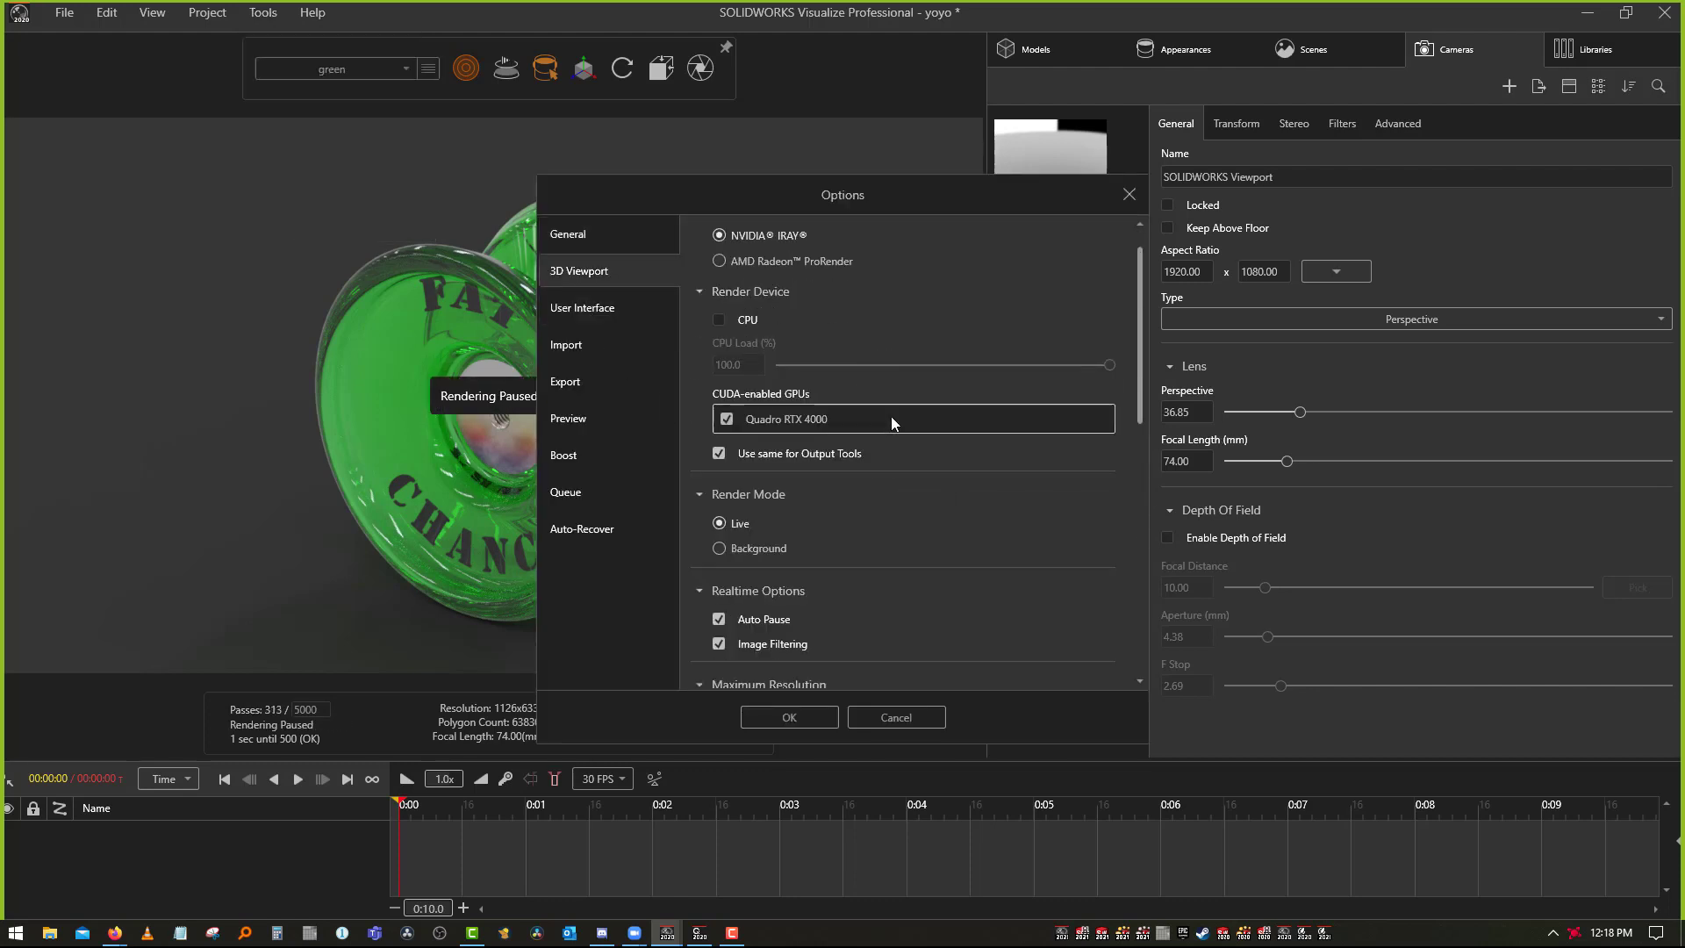
scroll(865, 627, "down", 4)
scroll(865, 626, "down", 3)
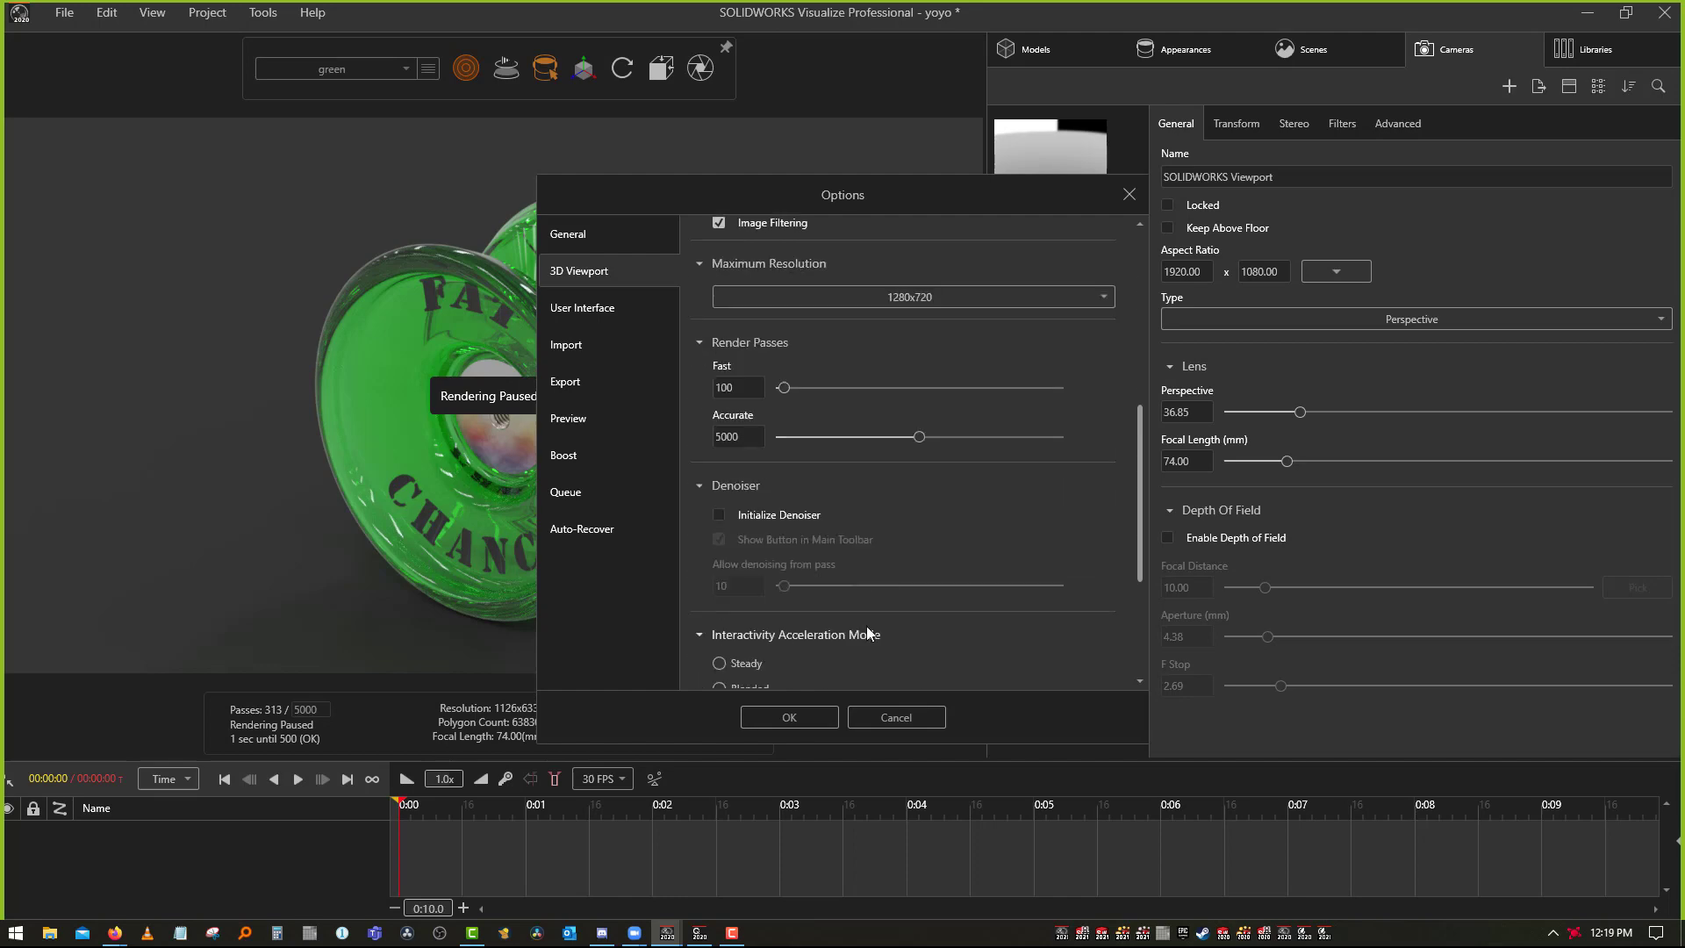
left_click(719, 515)
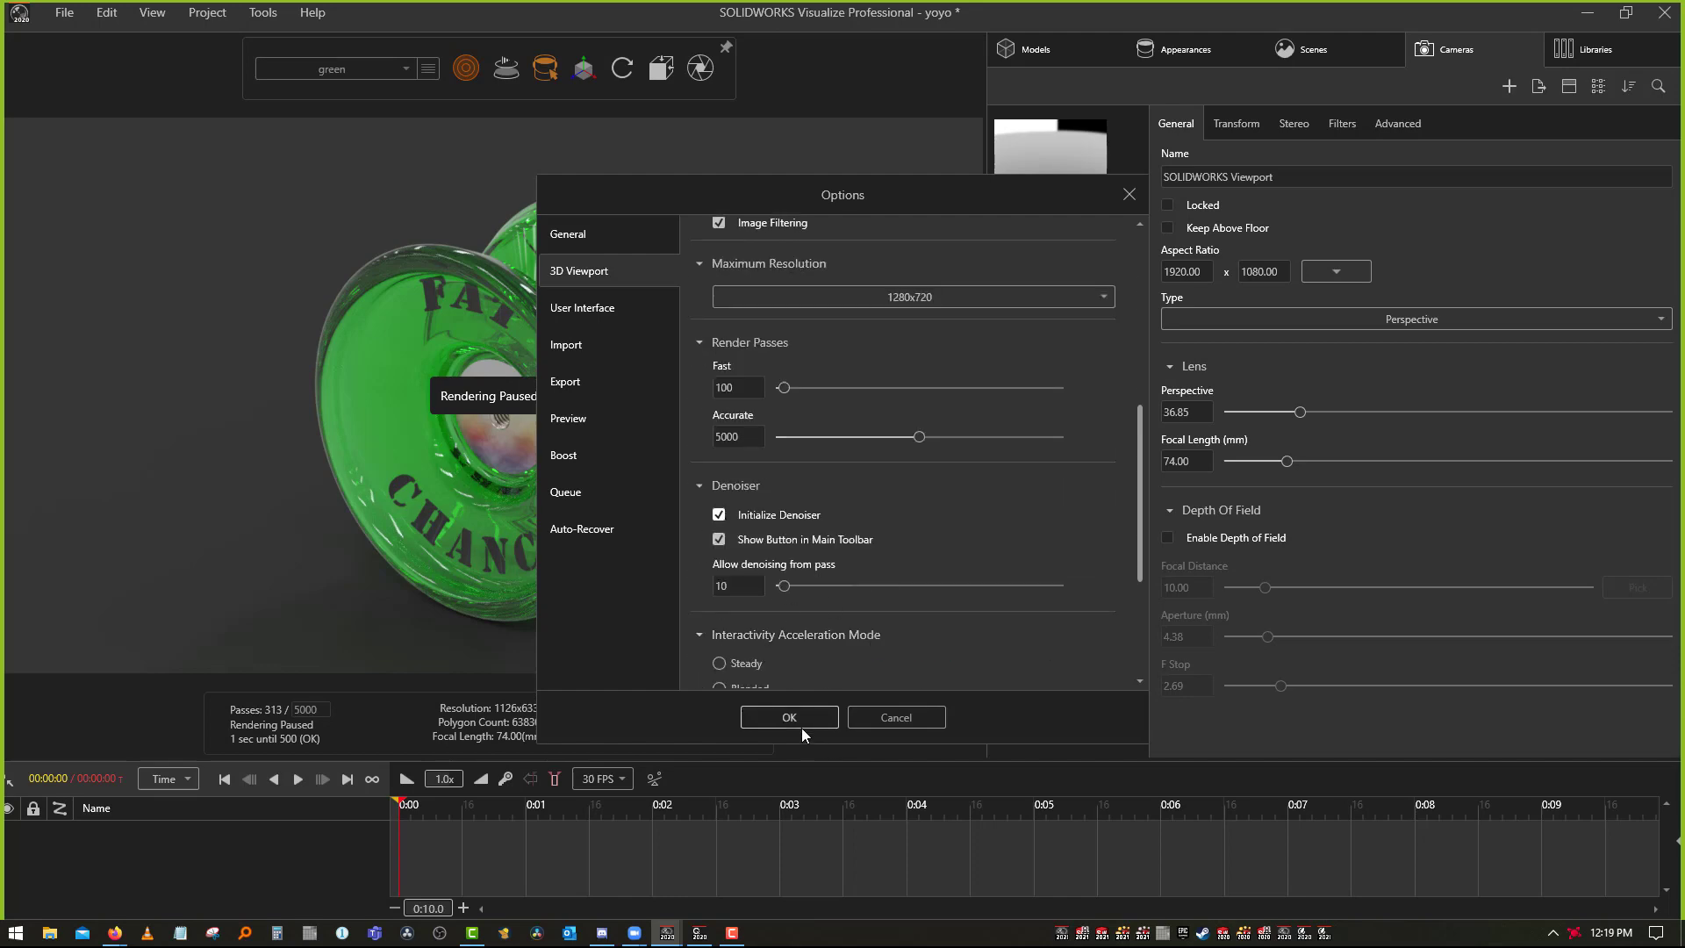
left_click(800, 725)
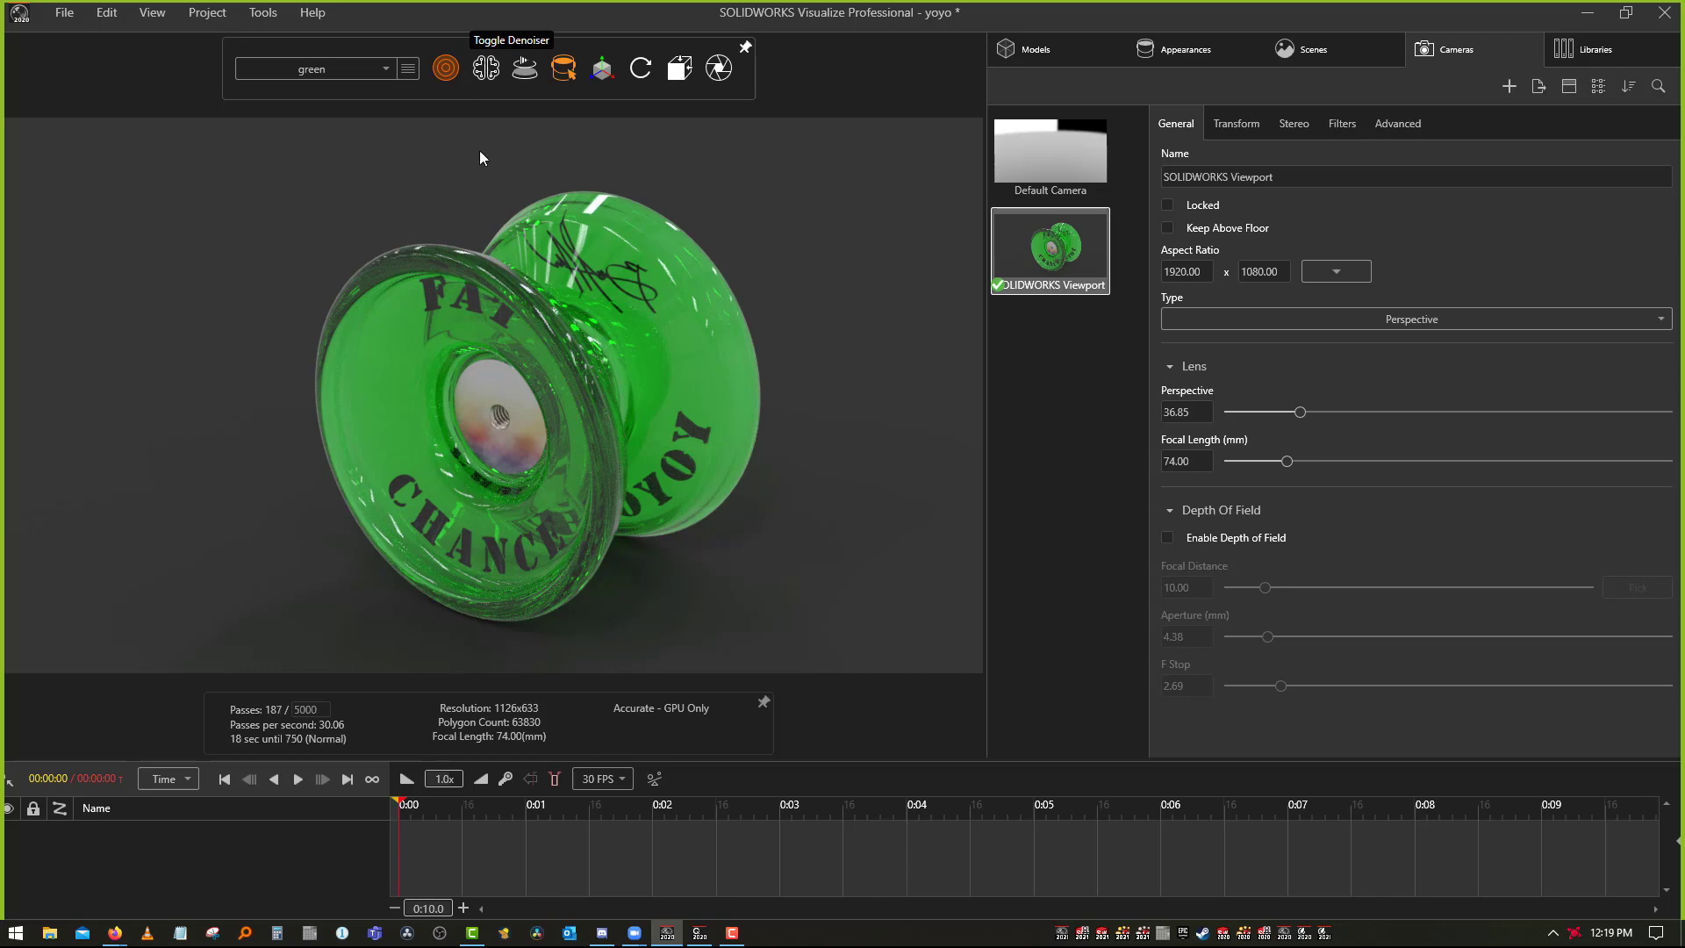
left_click_drag(330, 311, 449, 89)
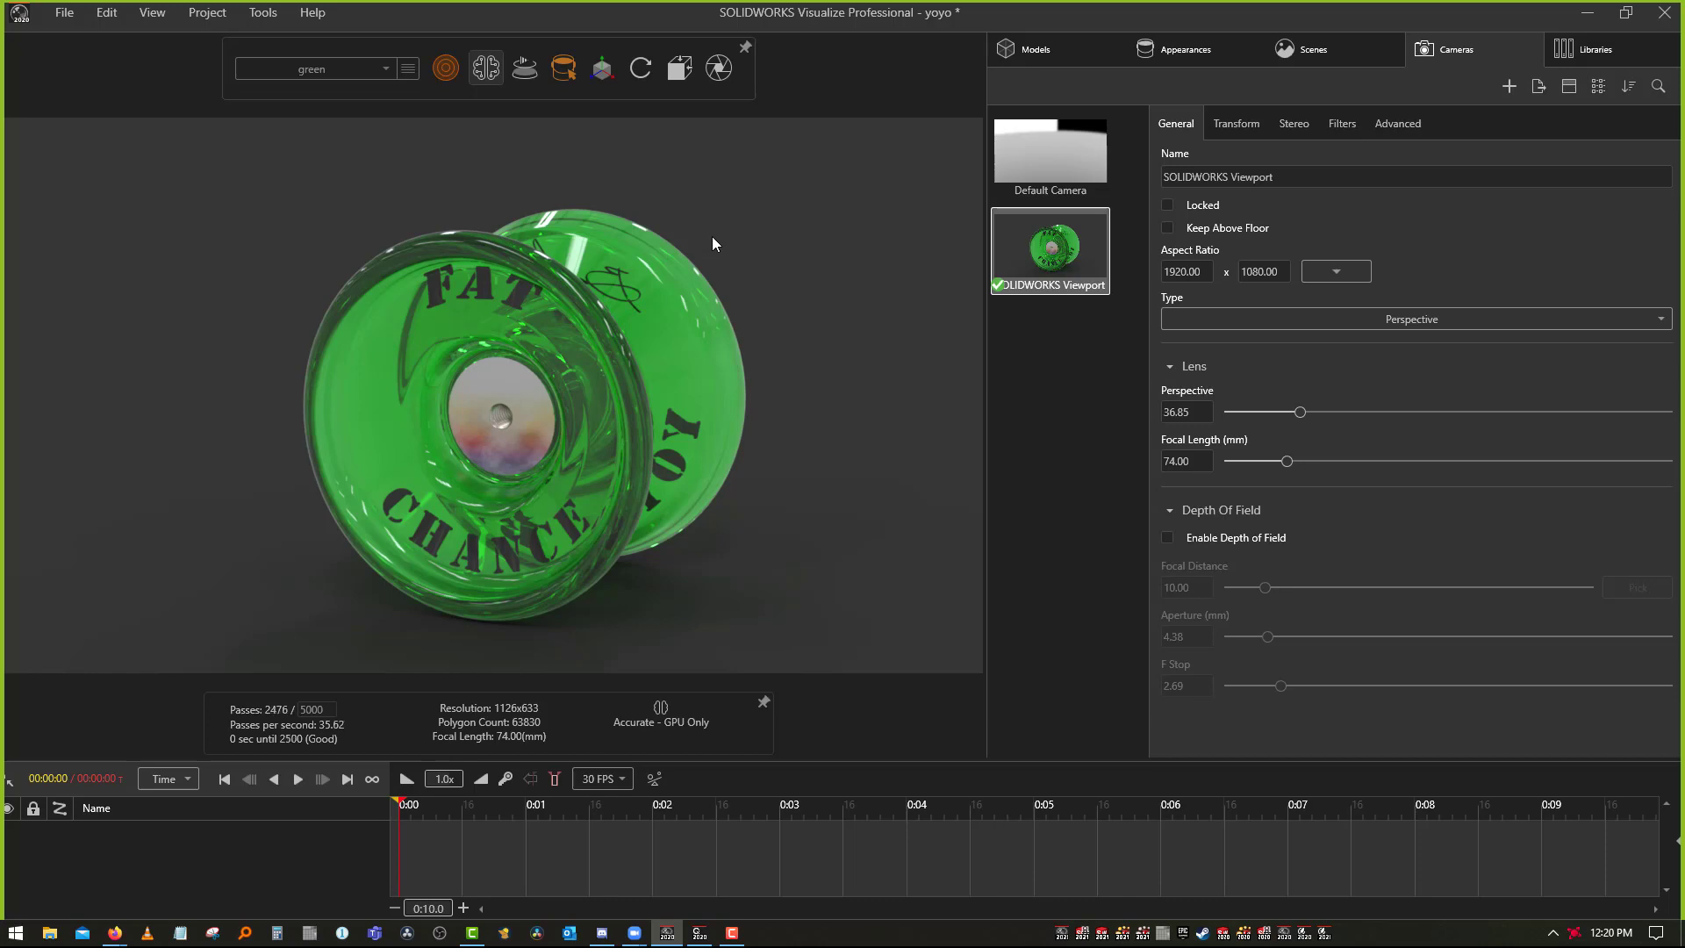
left_click_drag(694, 511, 649, 663)
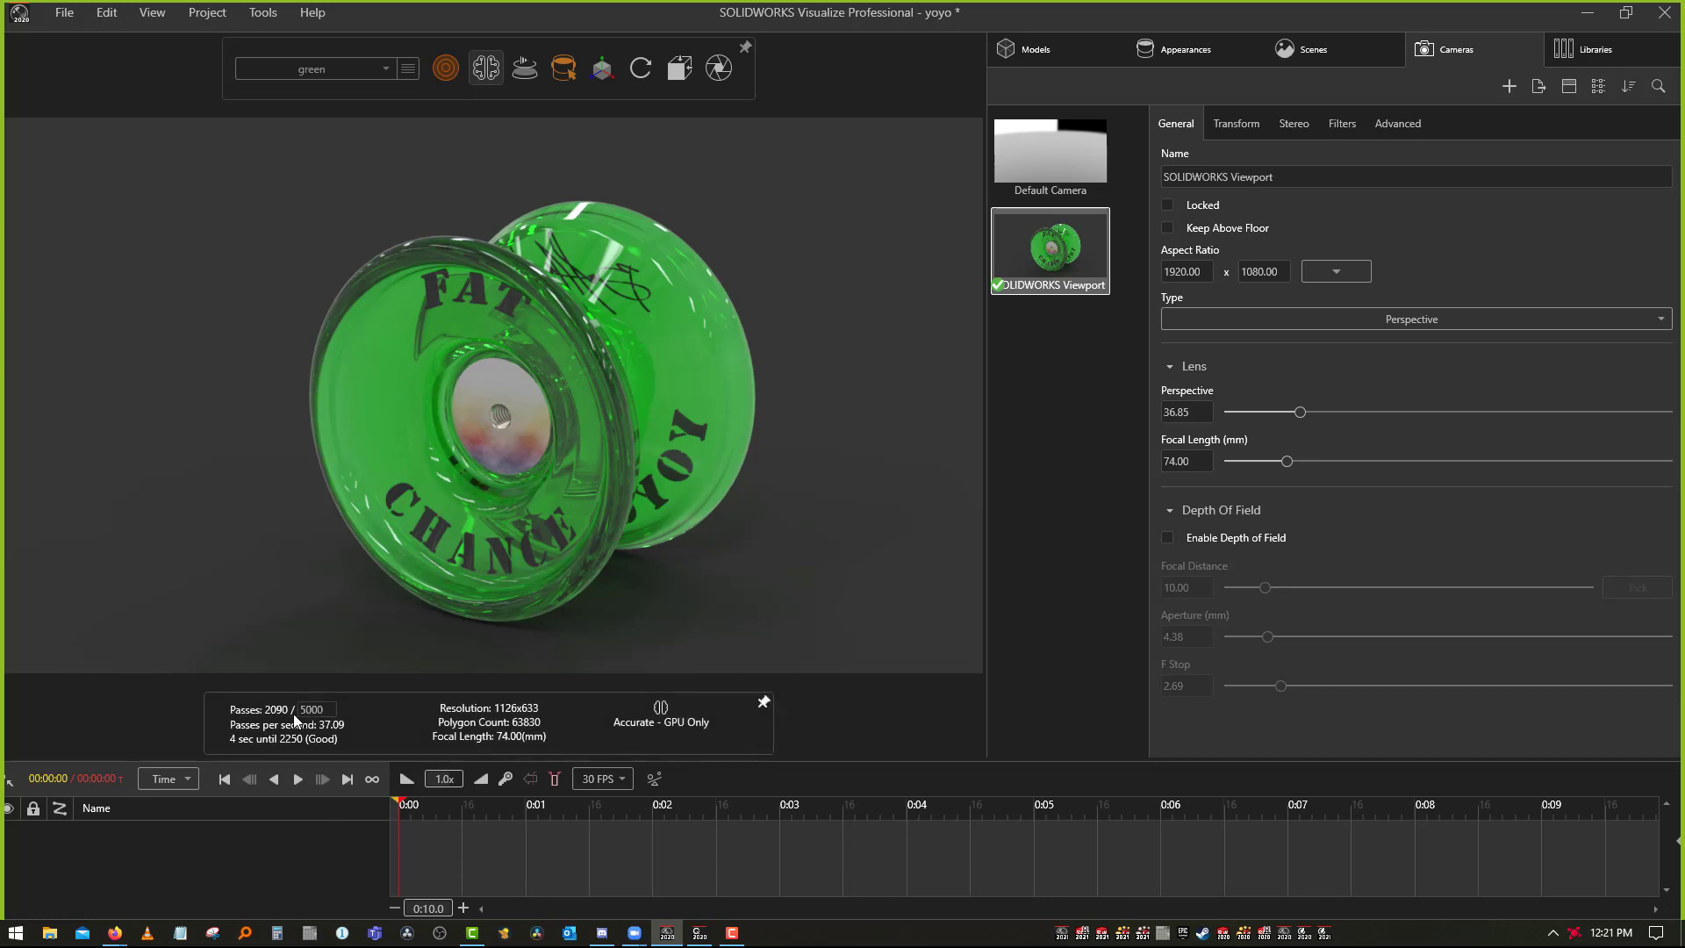
Set the maximum Accurate render passes to 1500 in the 3D viewport options
left_click(268, 18)
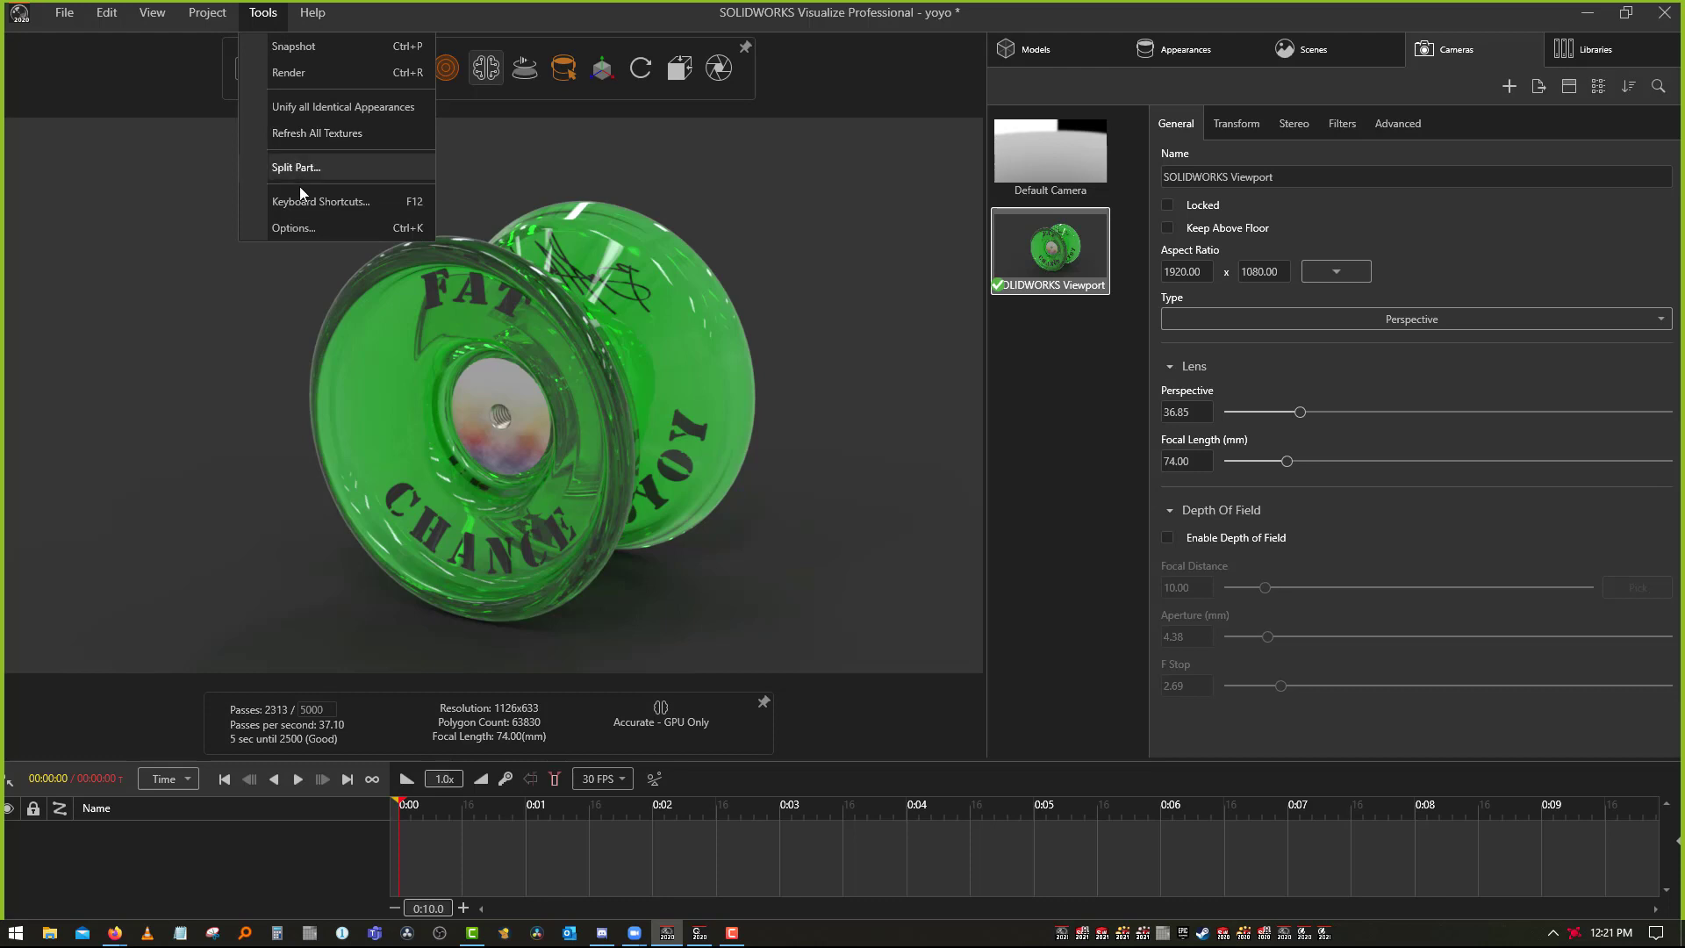
left_click(293, 227)
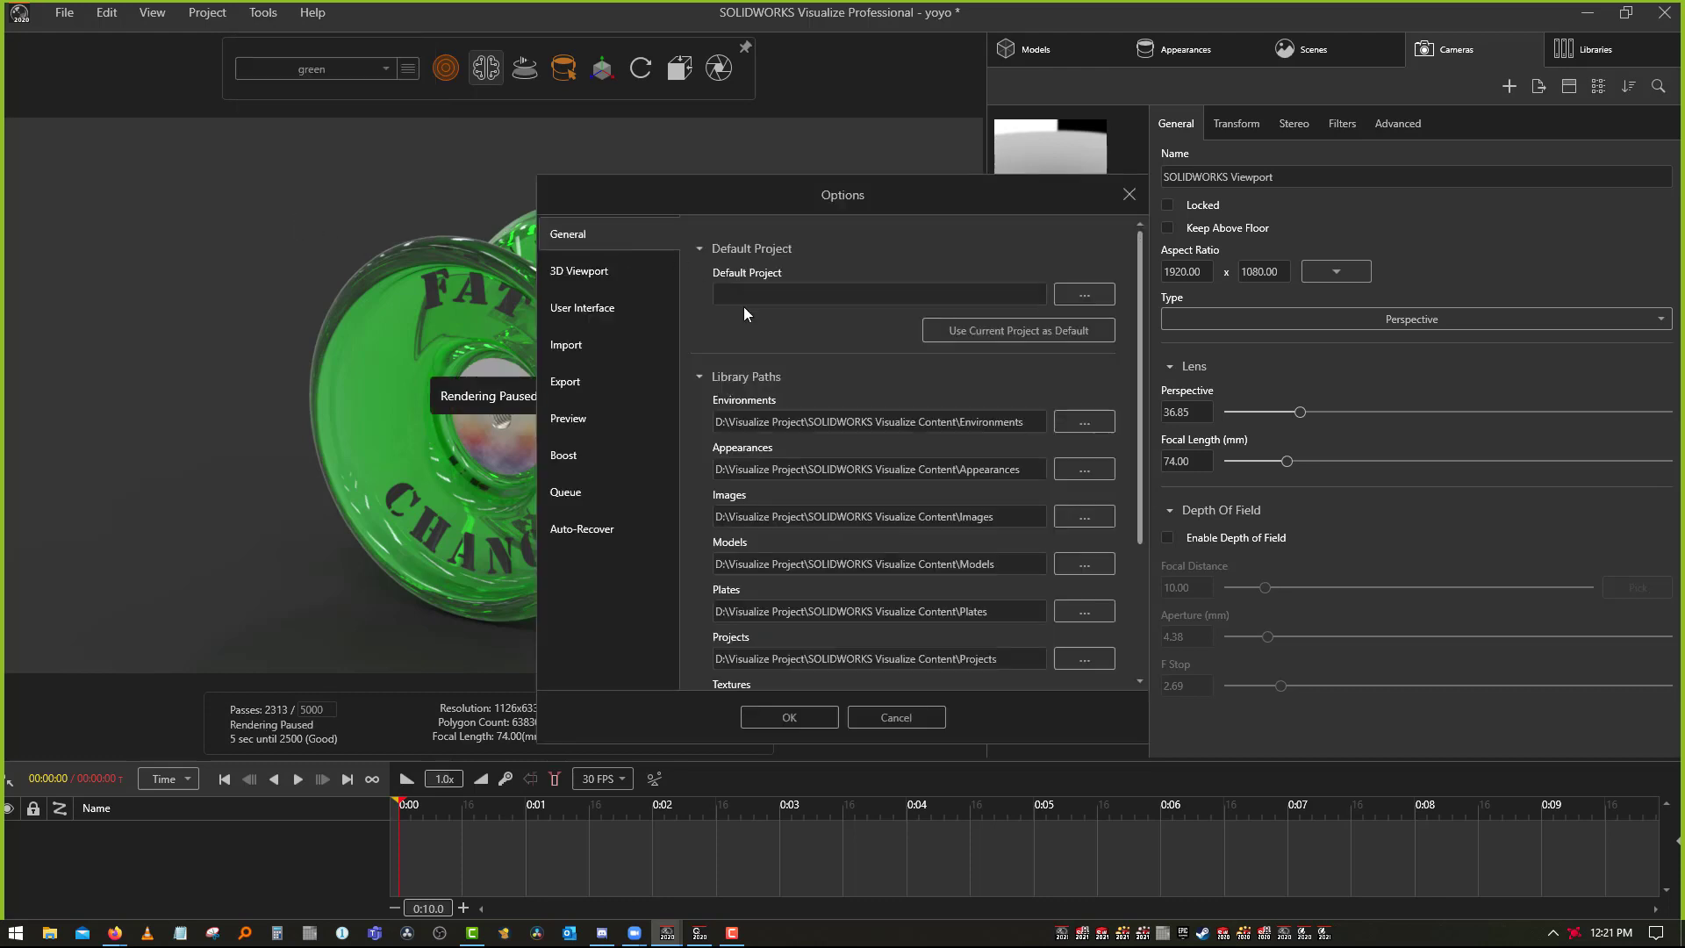
left_click(583, 308)
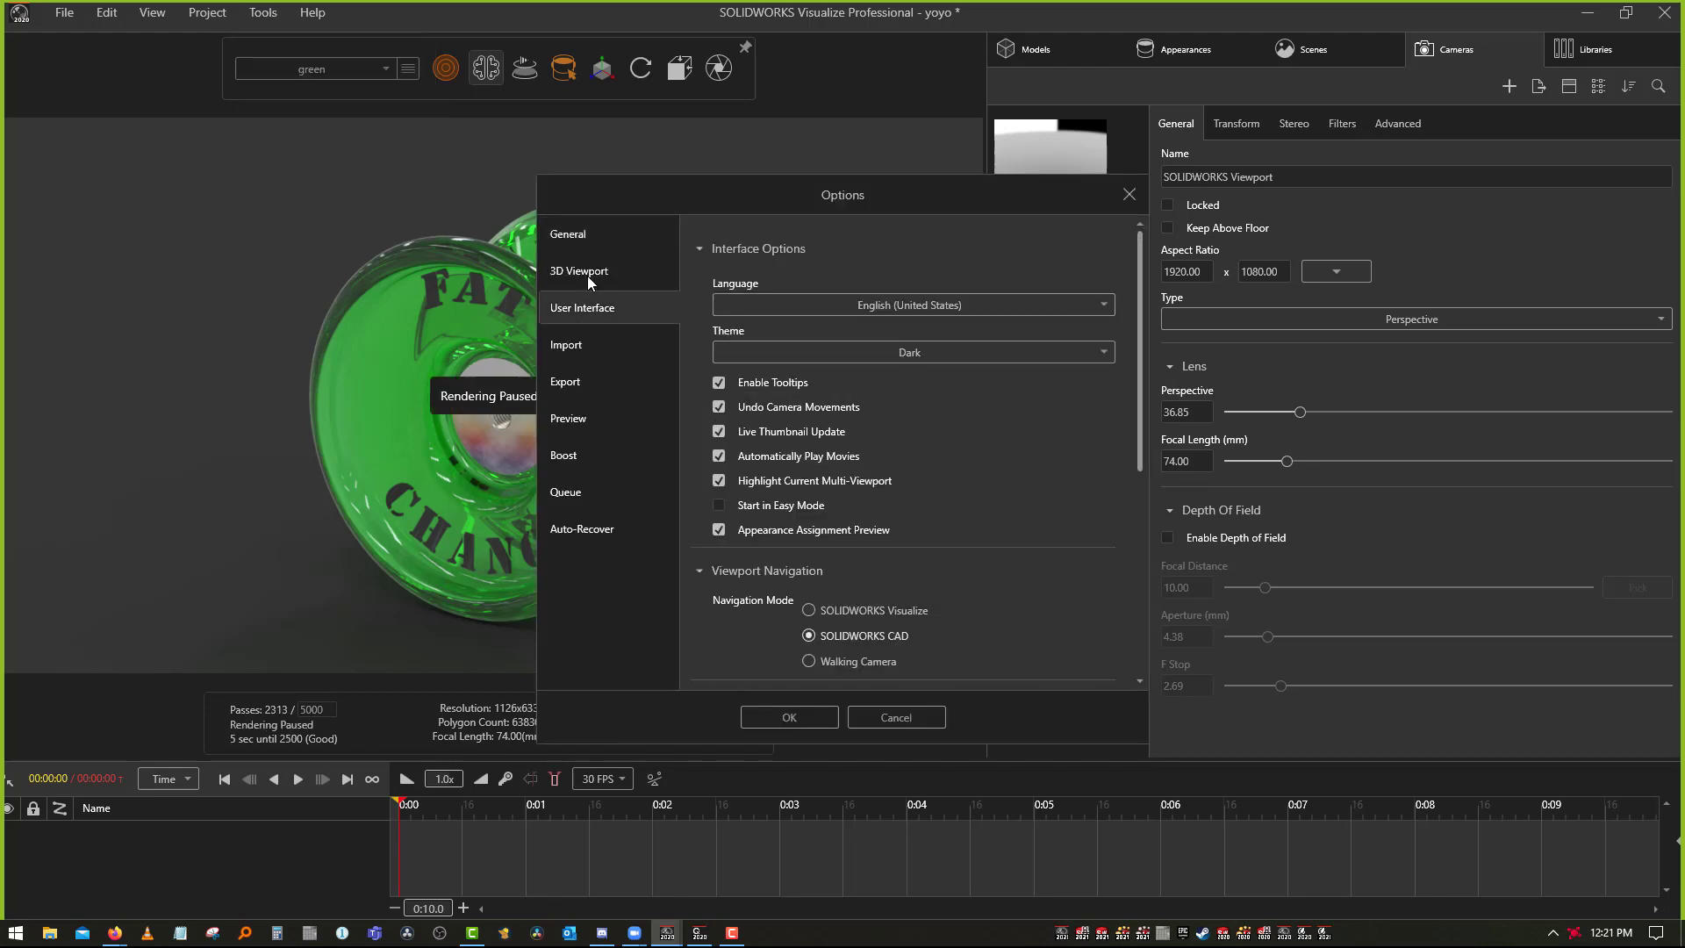
left_click(587, 276)
mouse_move(892, 462)
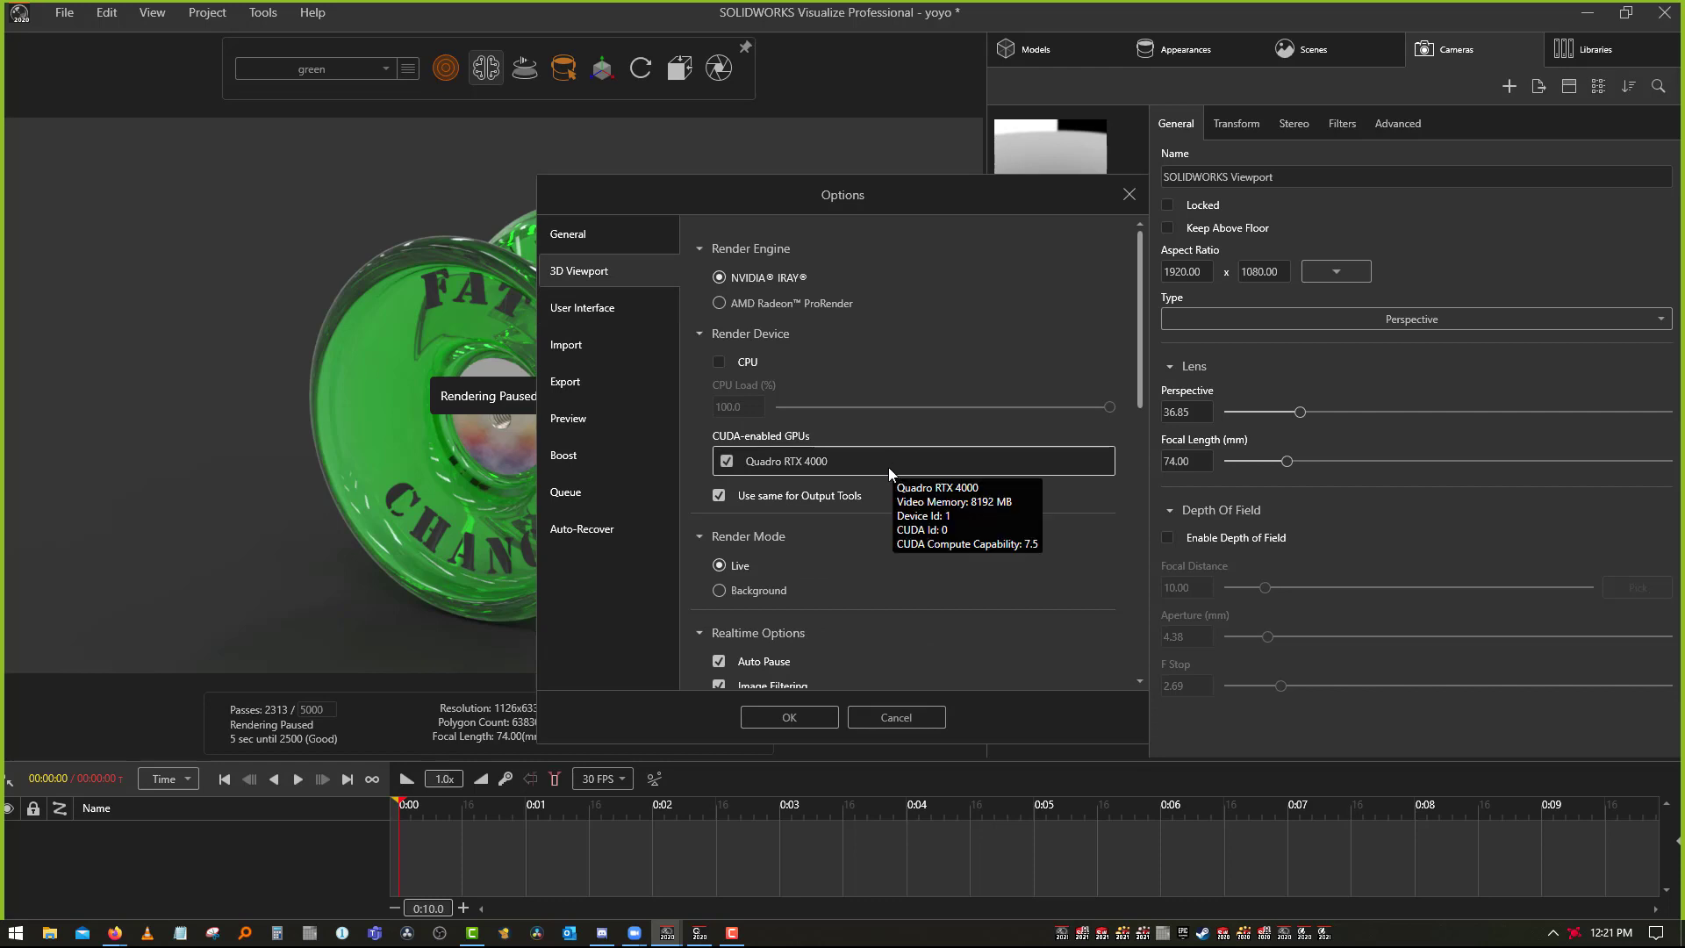
scroll(888, 474, "down", 8)
scroll(936, 483, "down", 2)
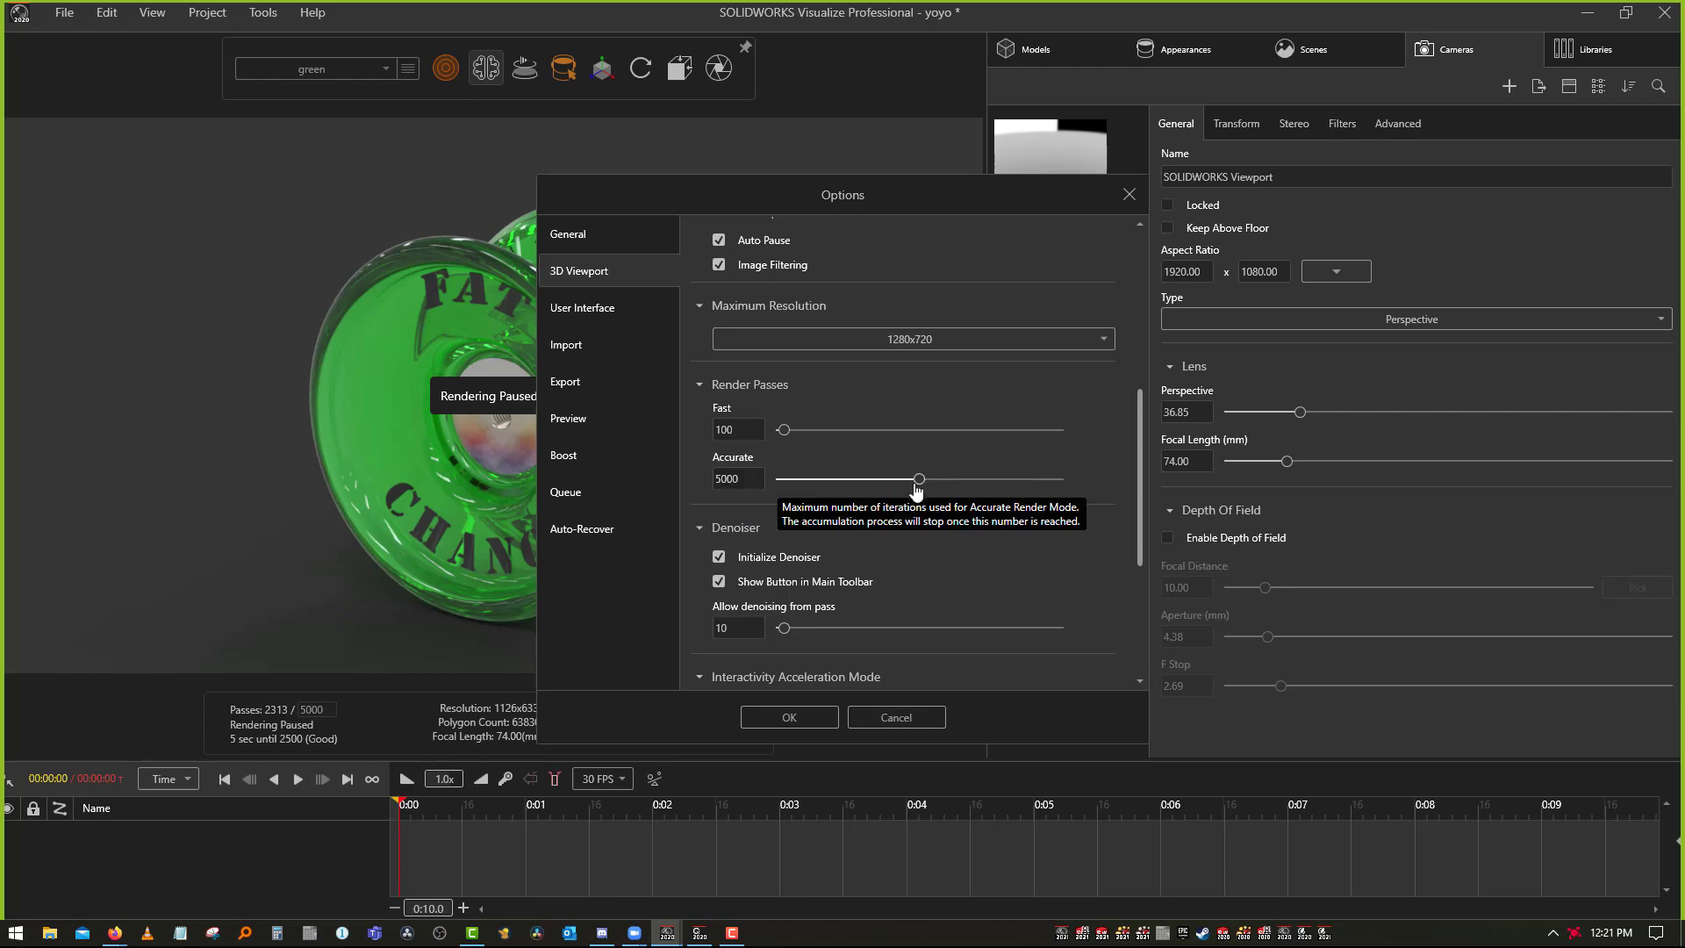
left_click_drag(918, 479, 881, 489)
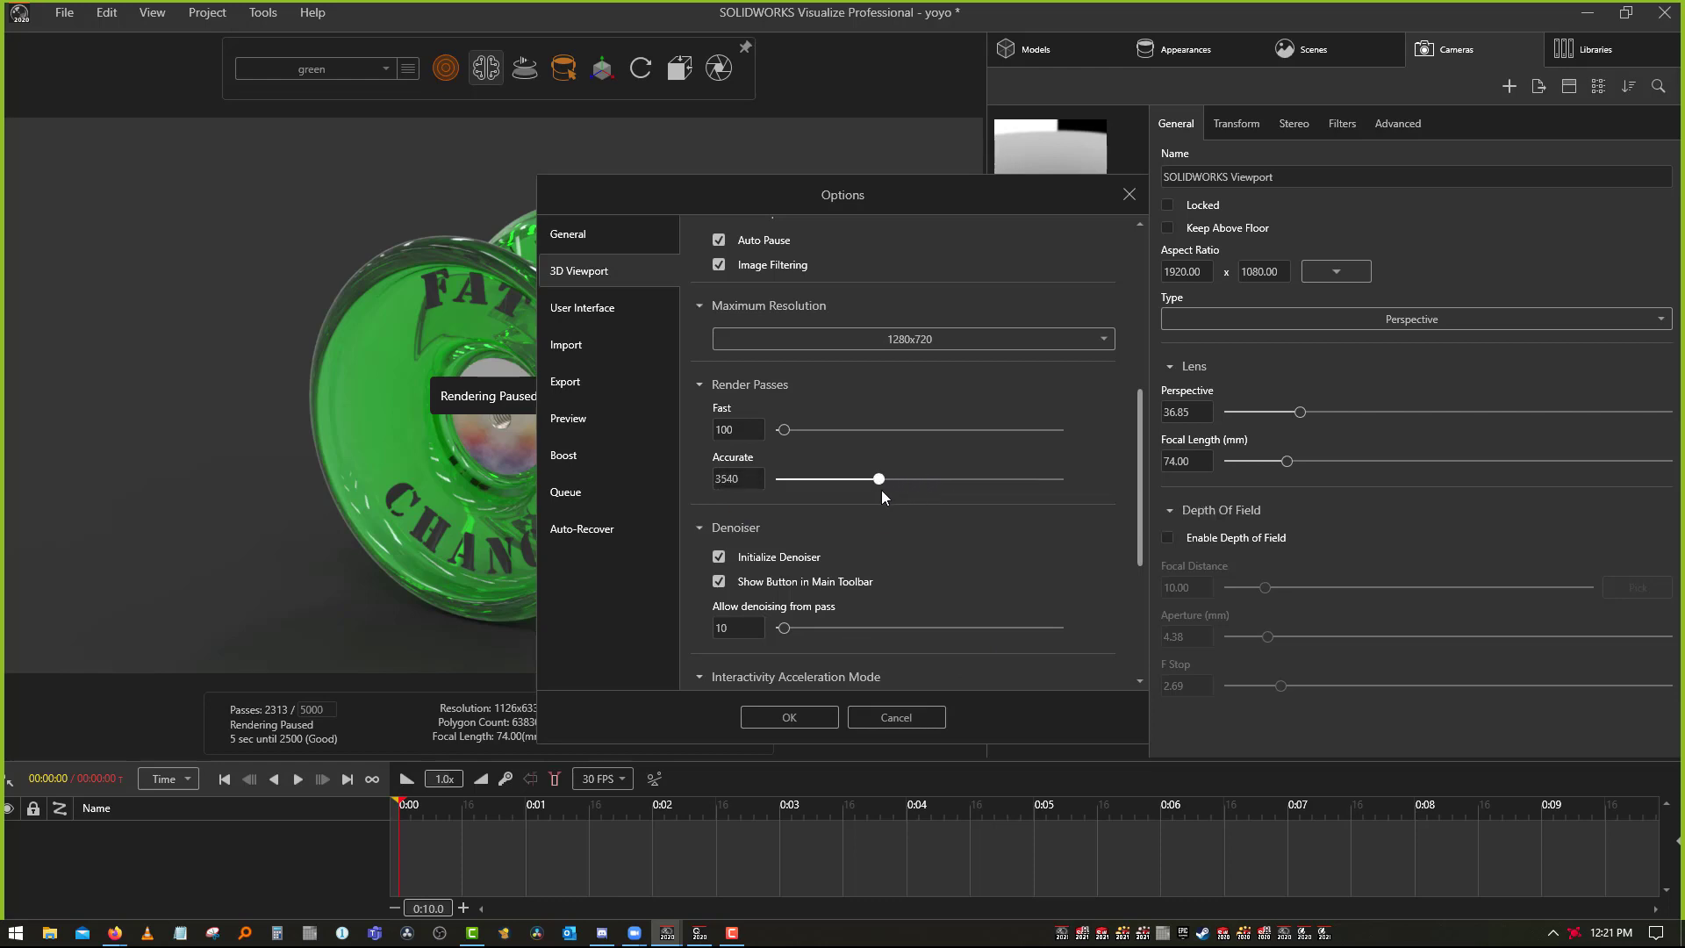
double_click(733, 478)
type("3000")
key("Return")
type("1500")
left_click(793, 719)
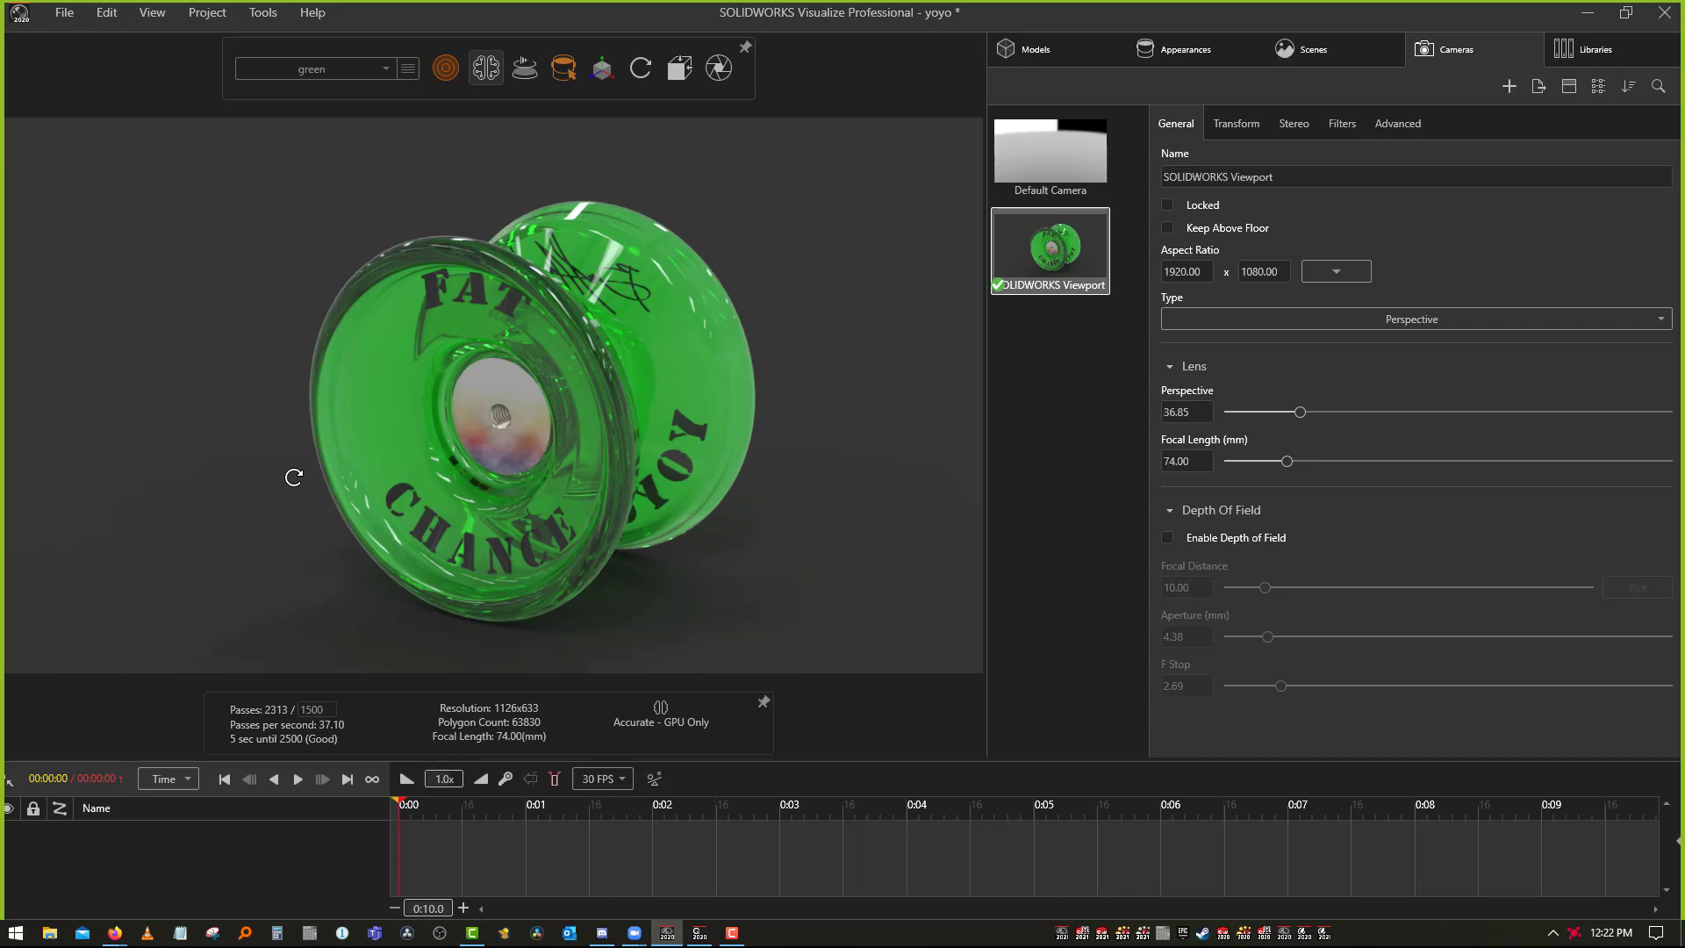
Rotate the yo-yo to restart the Accurate render, and pause and resume rendering
left_click_drag(294, 477, 282, 609)
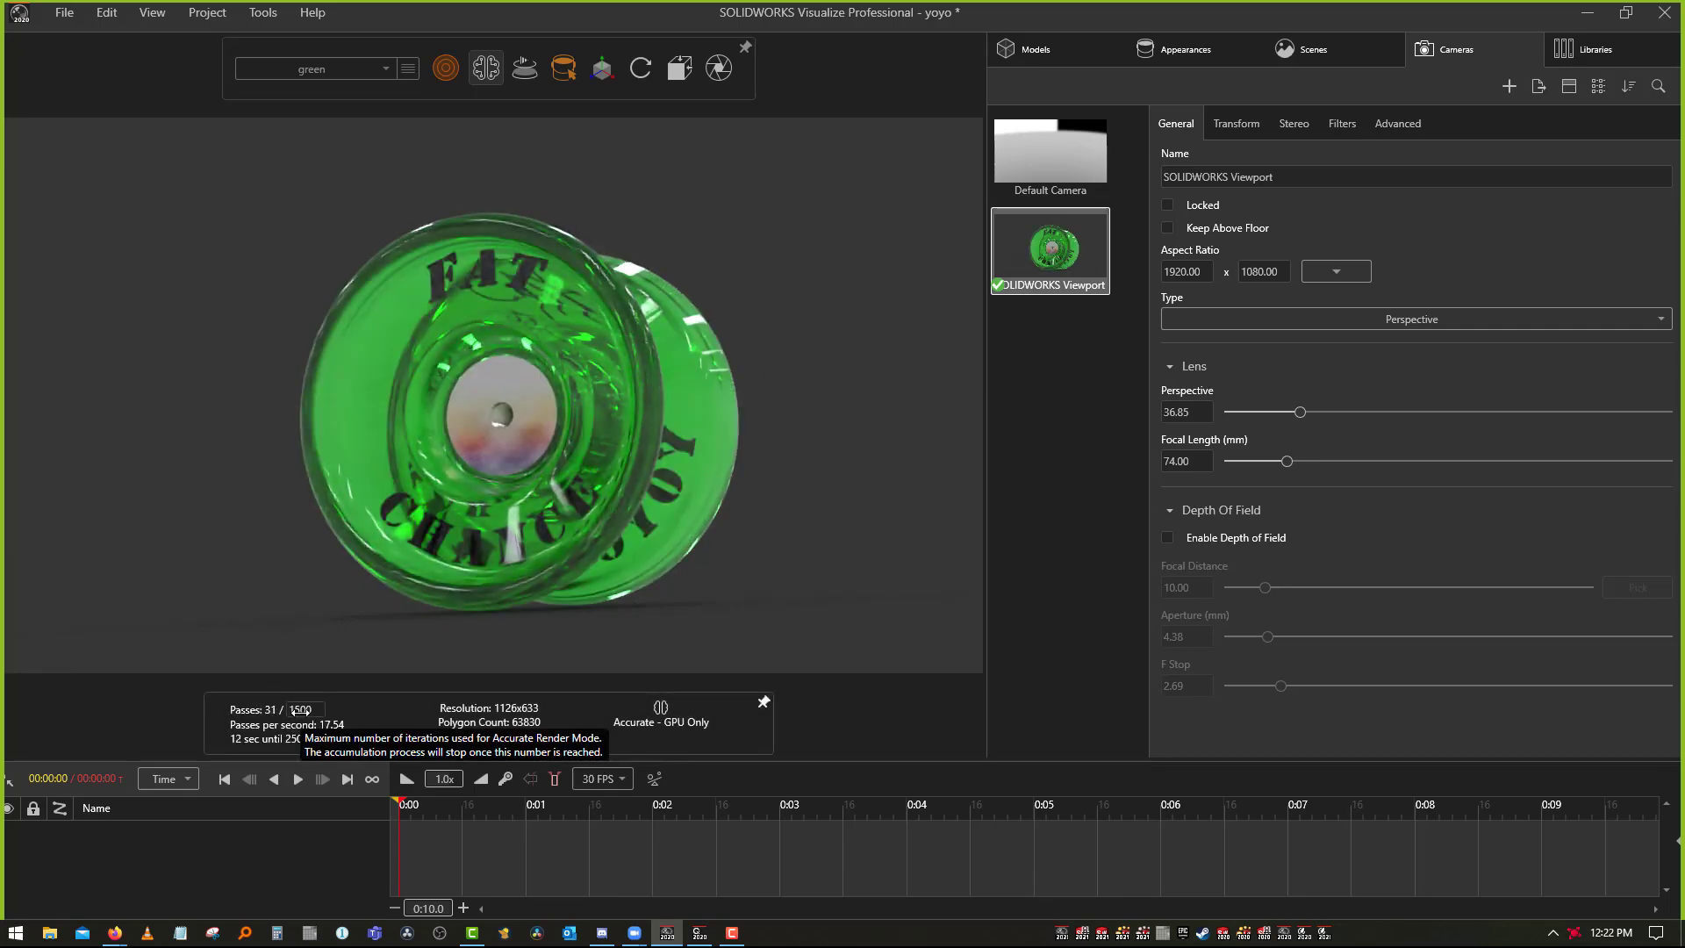
key("ctrl+z")
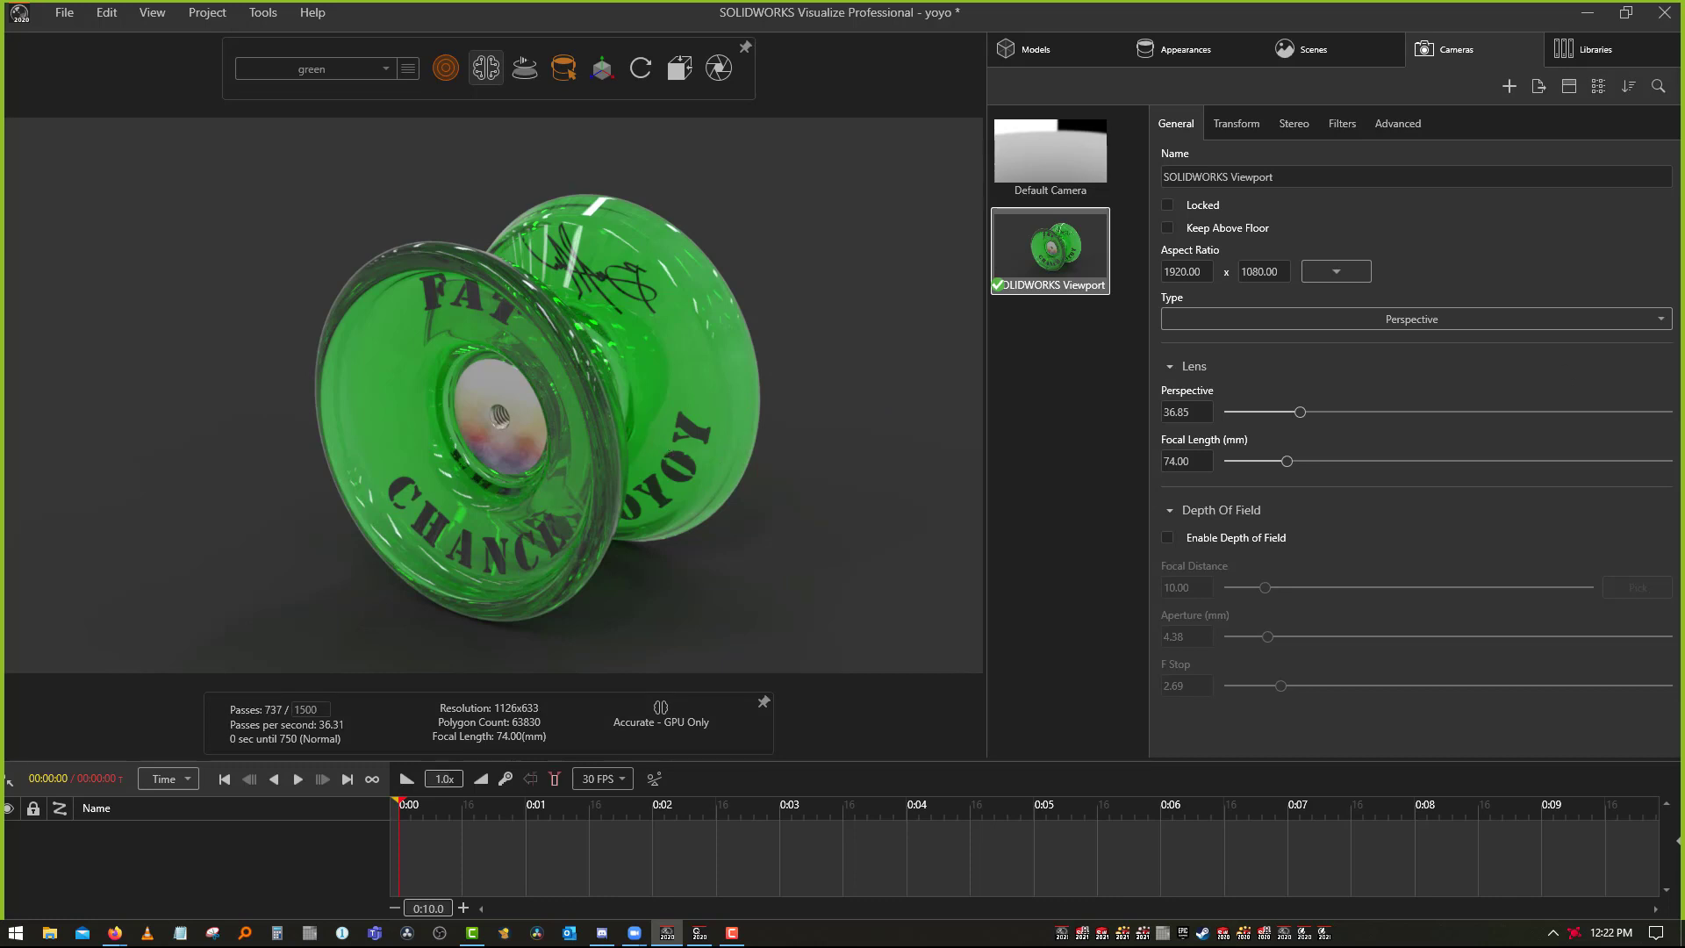
key("p")
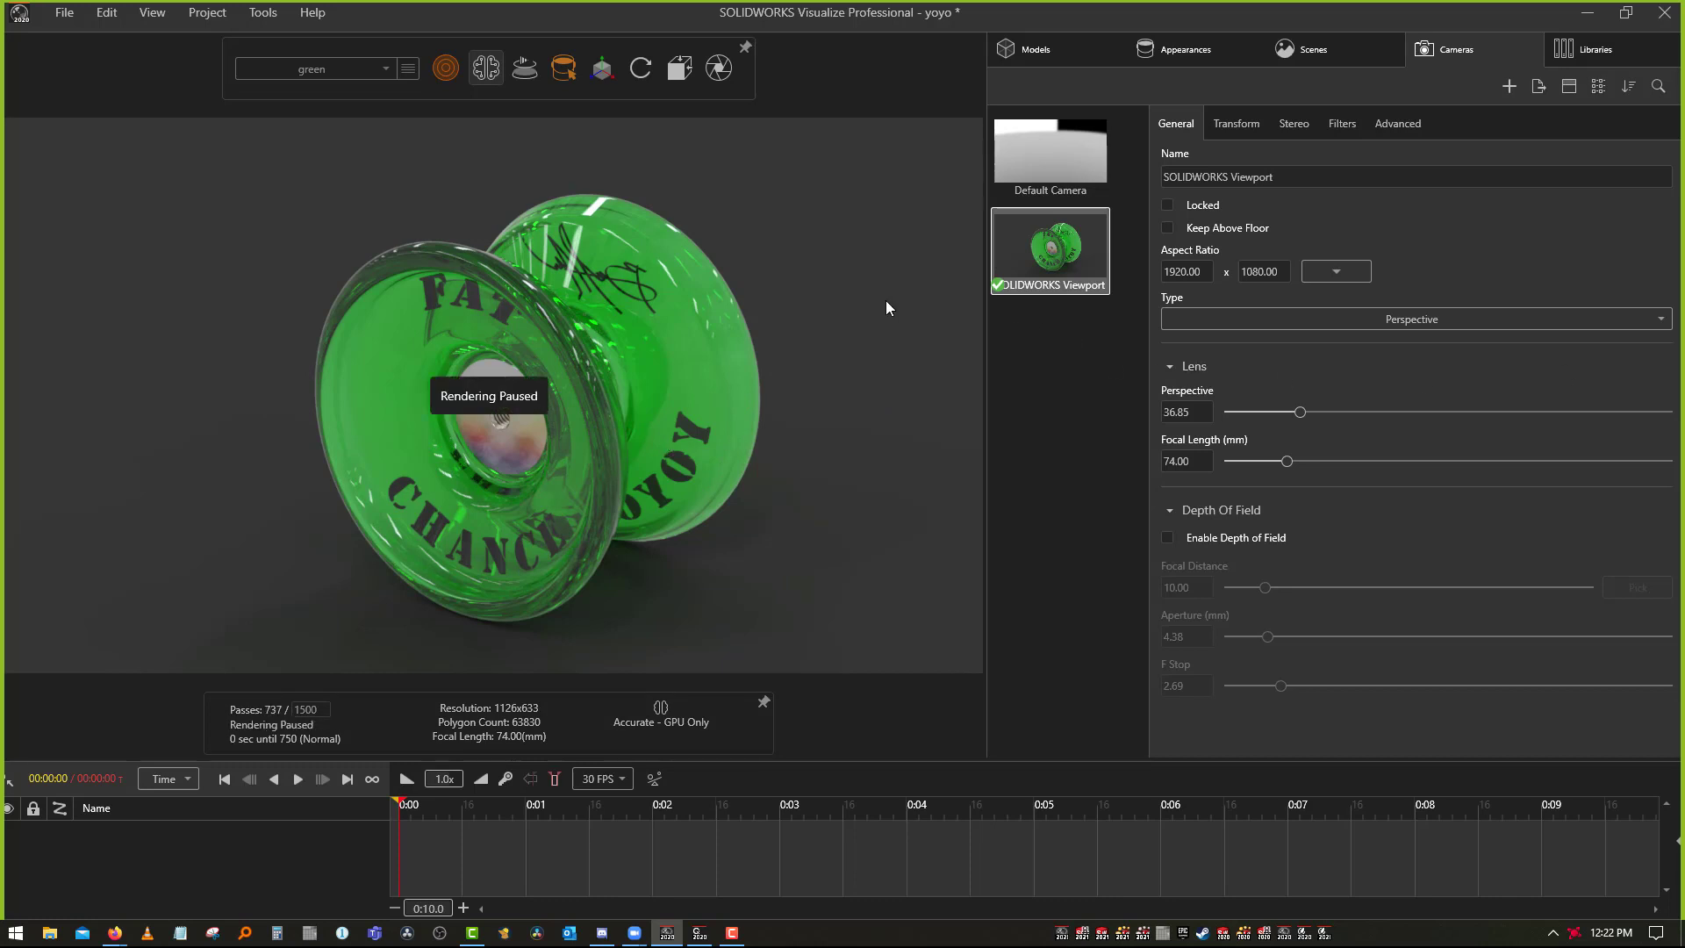
key("p")
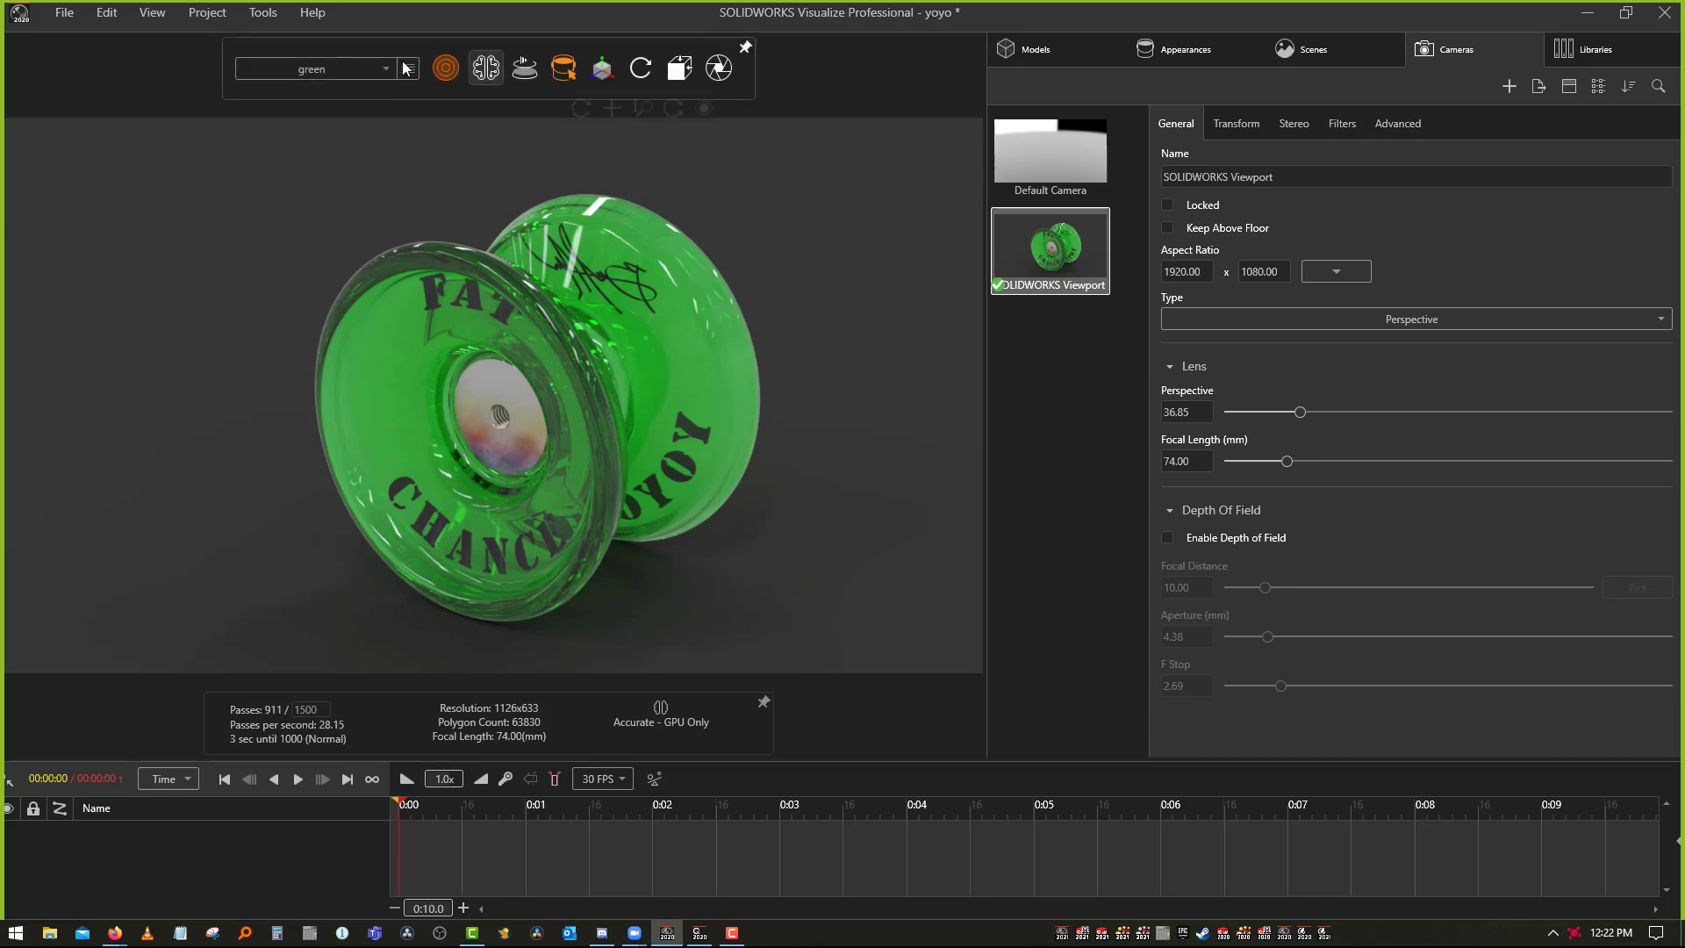
left_click(150, 13)
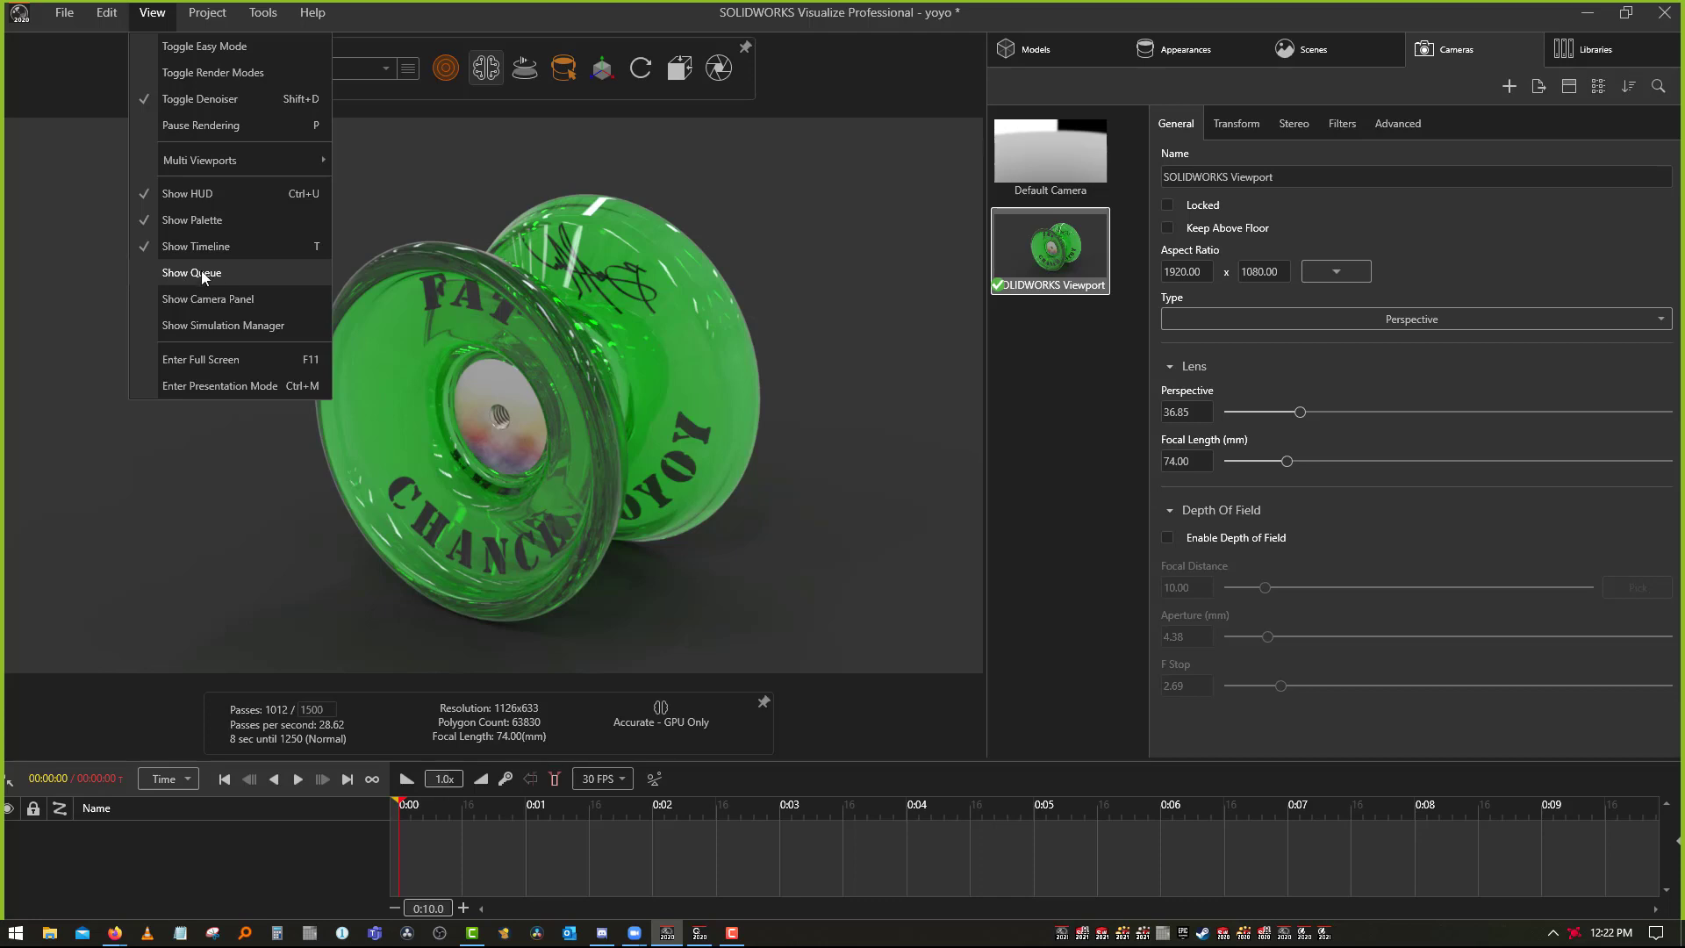
left_click(916, 221)
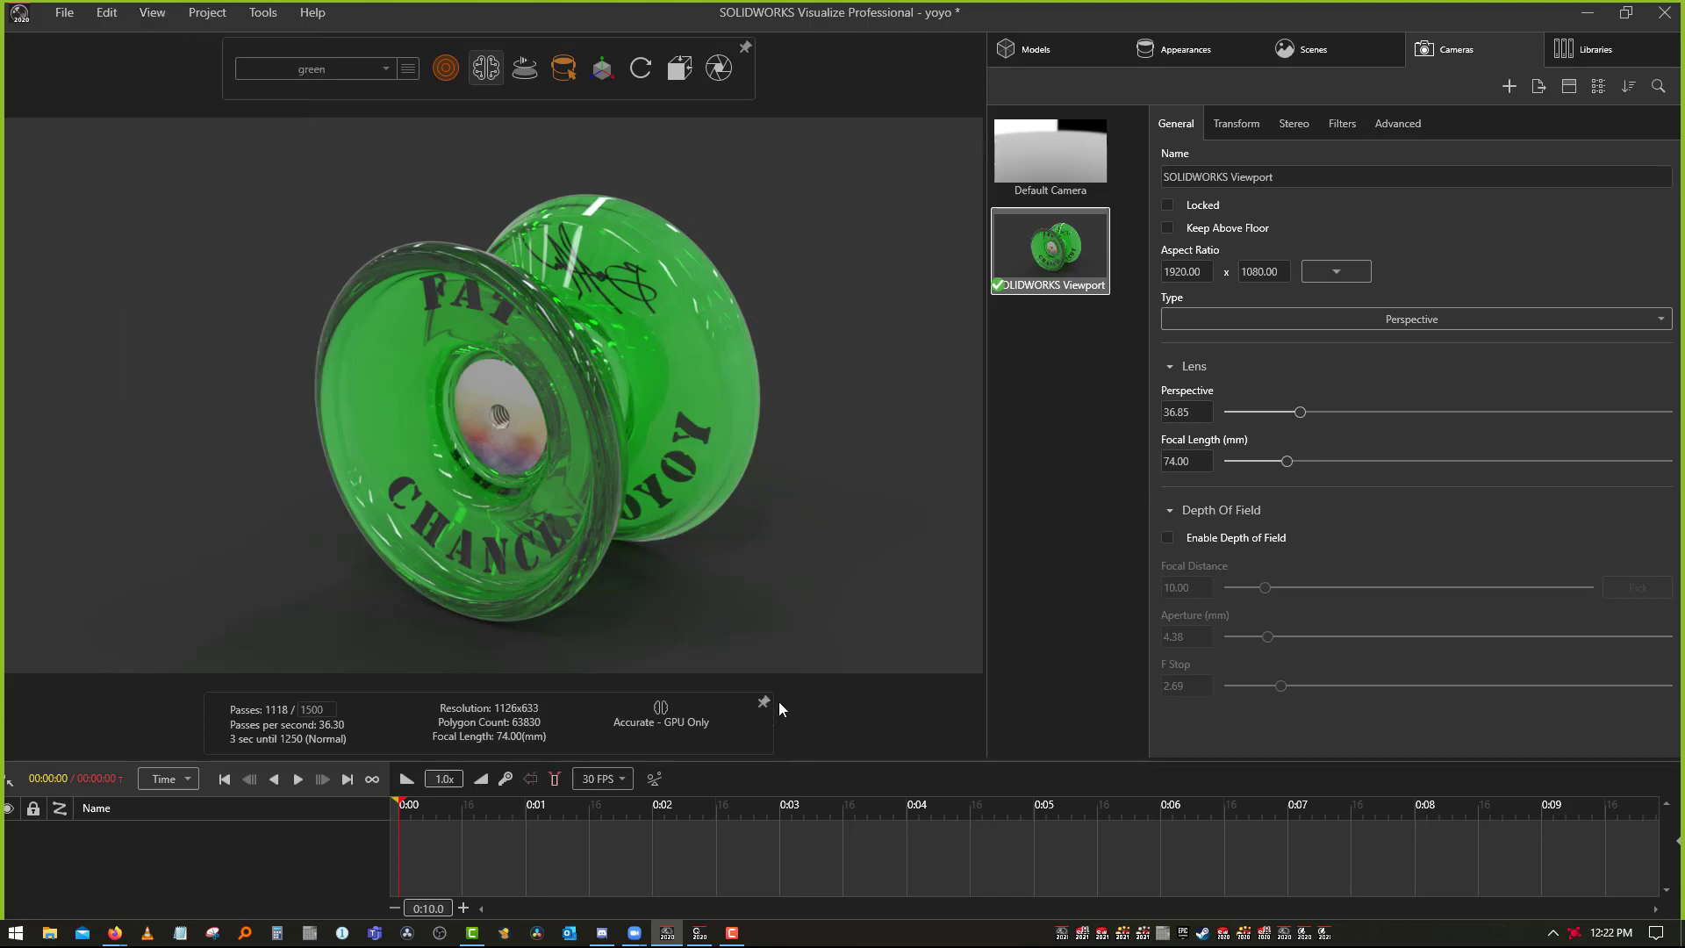
Show the render queue and view the editable settings of the yoyo job at position 32, leaving them as they are
left_click(699, 936)
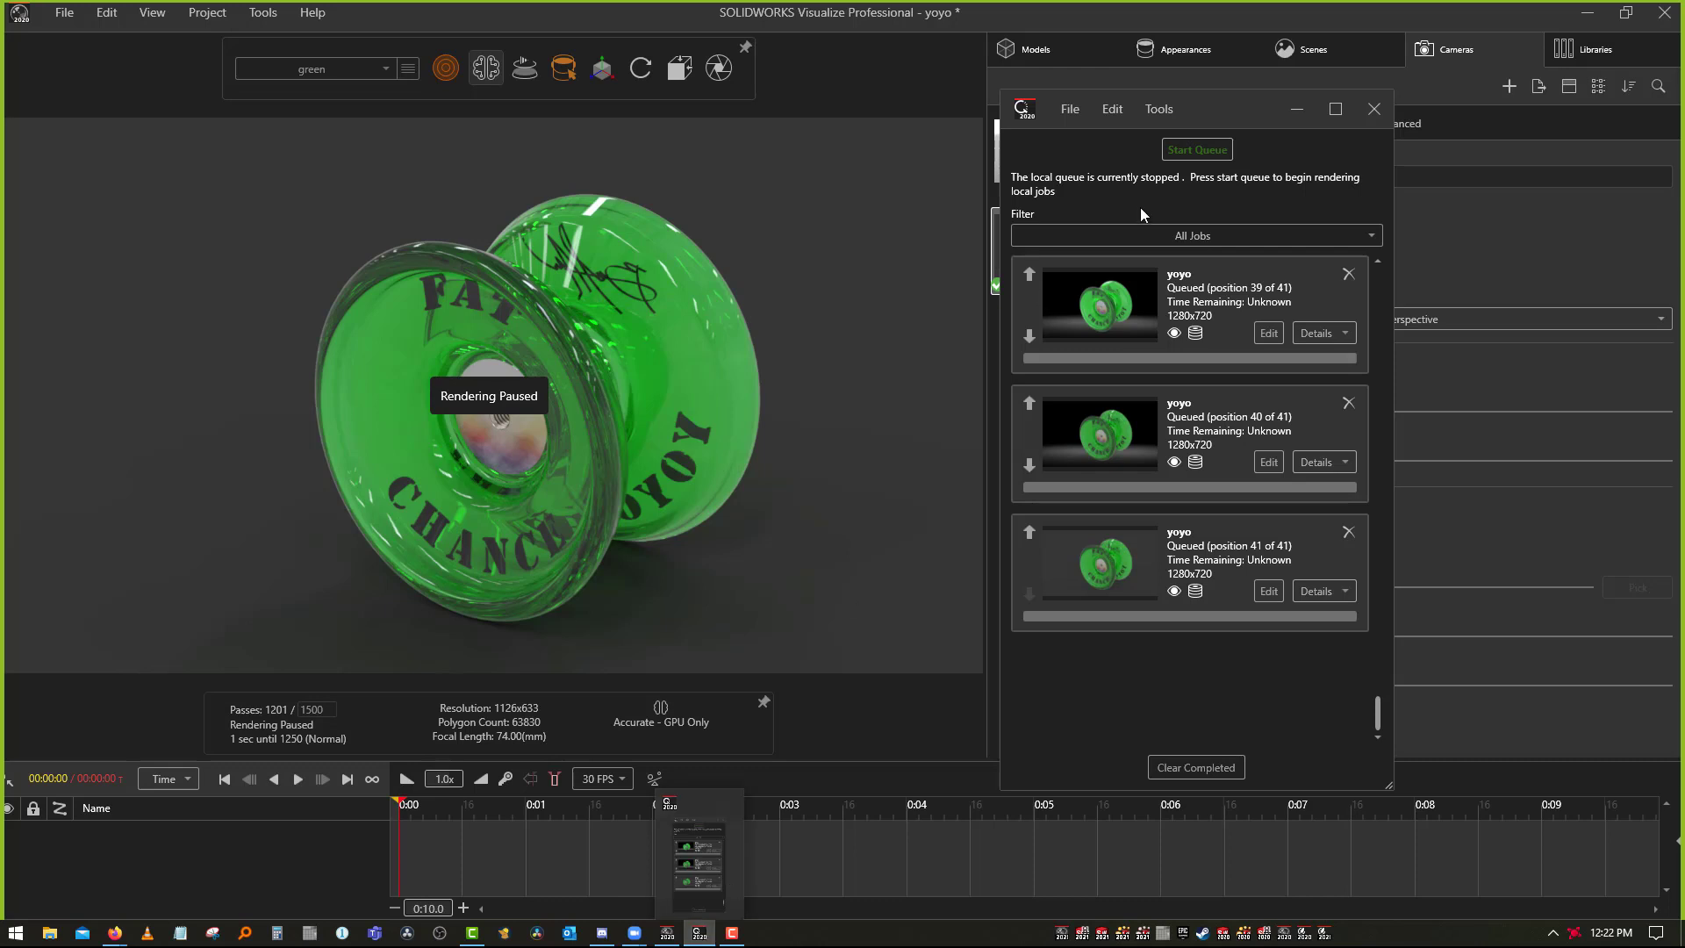
mouse_move(1190, 108)
left_mouse_down()
mouse_move(1278, 82)
mouse_move(1189, 130)
left_mouse_up()
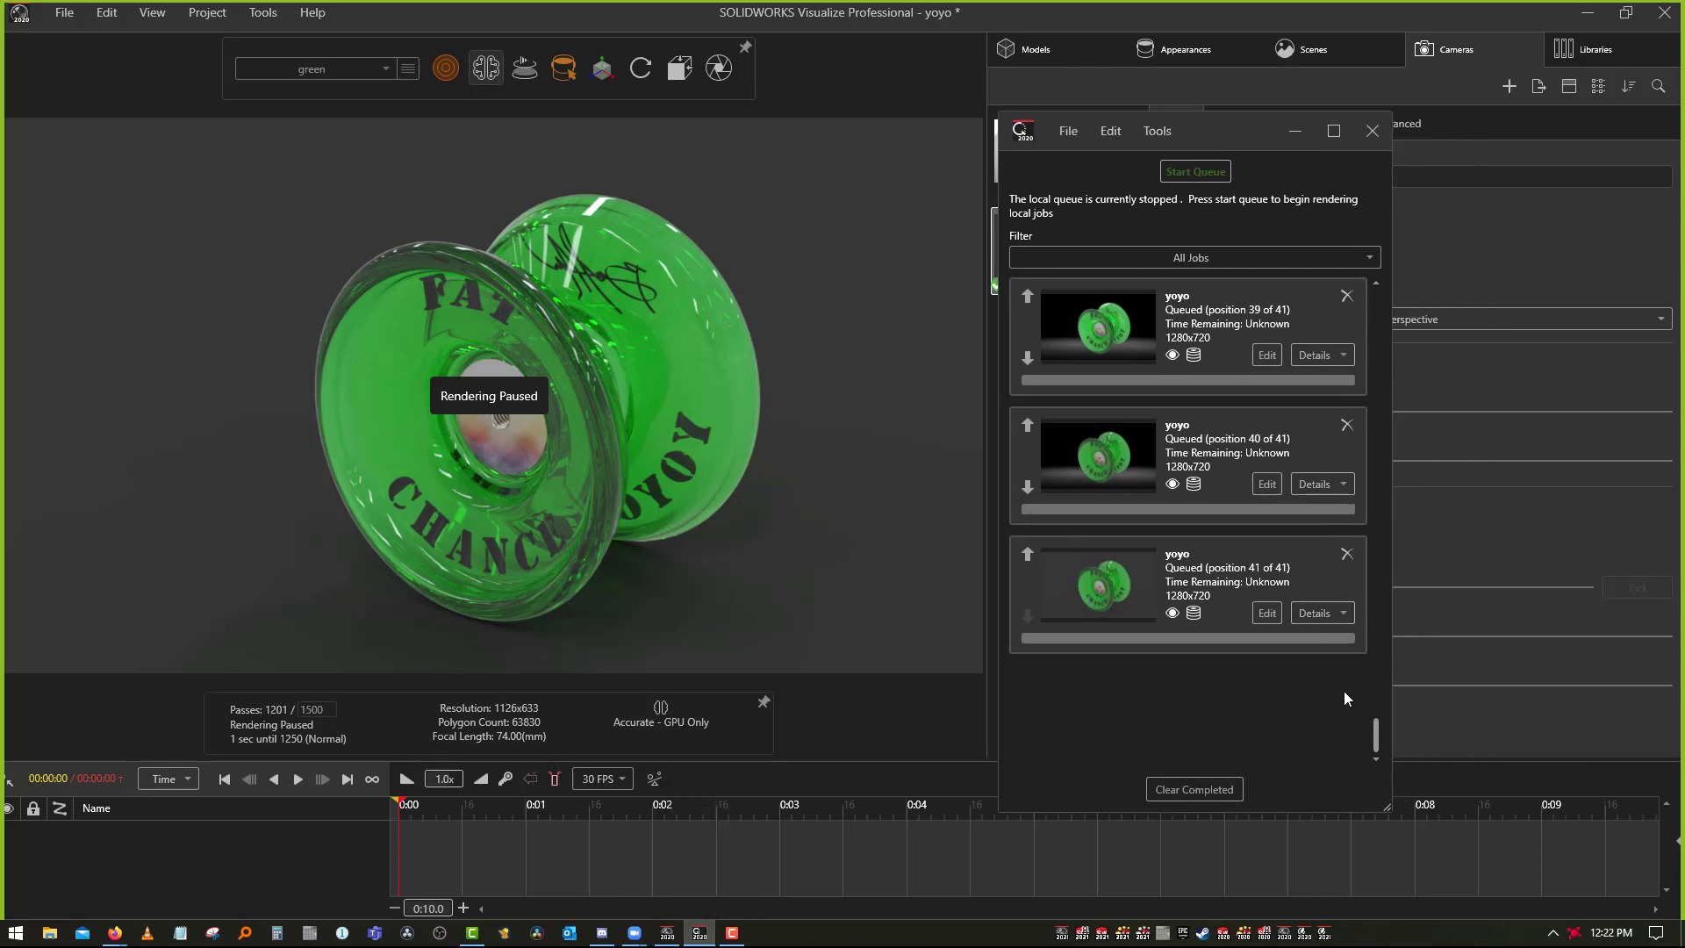
left_click_drag(1374, 734, 1408, 665)
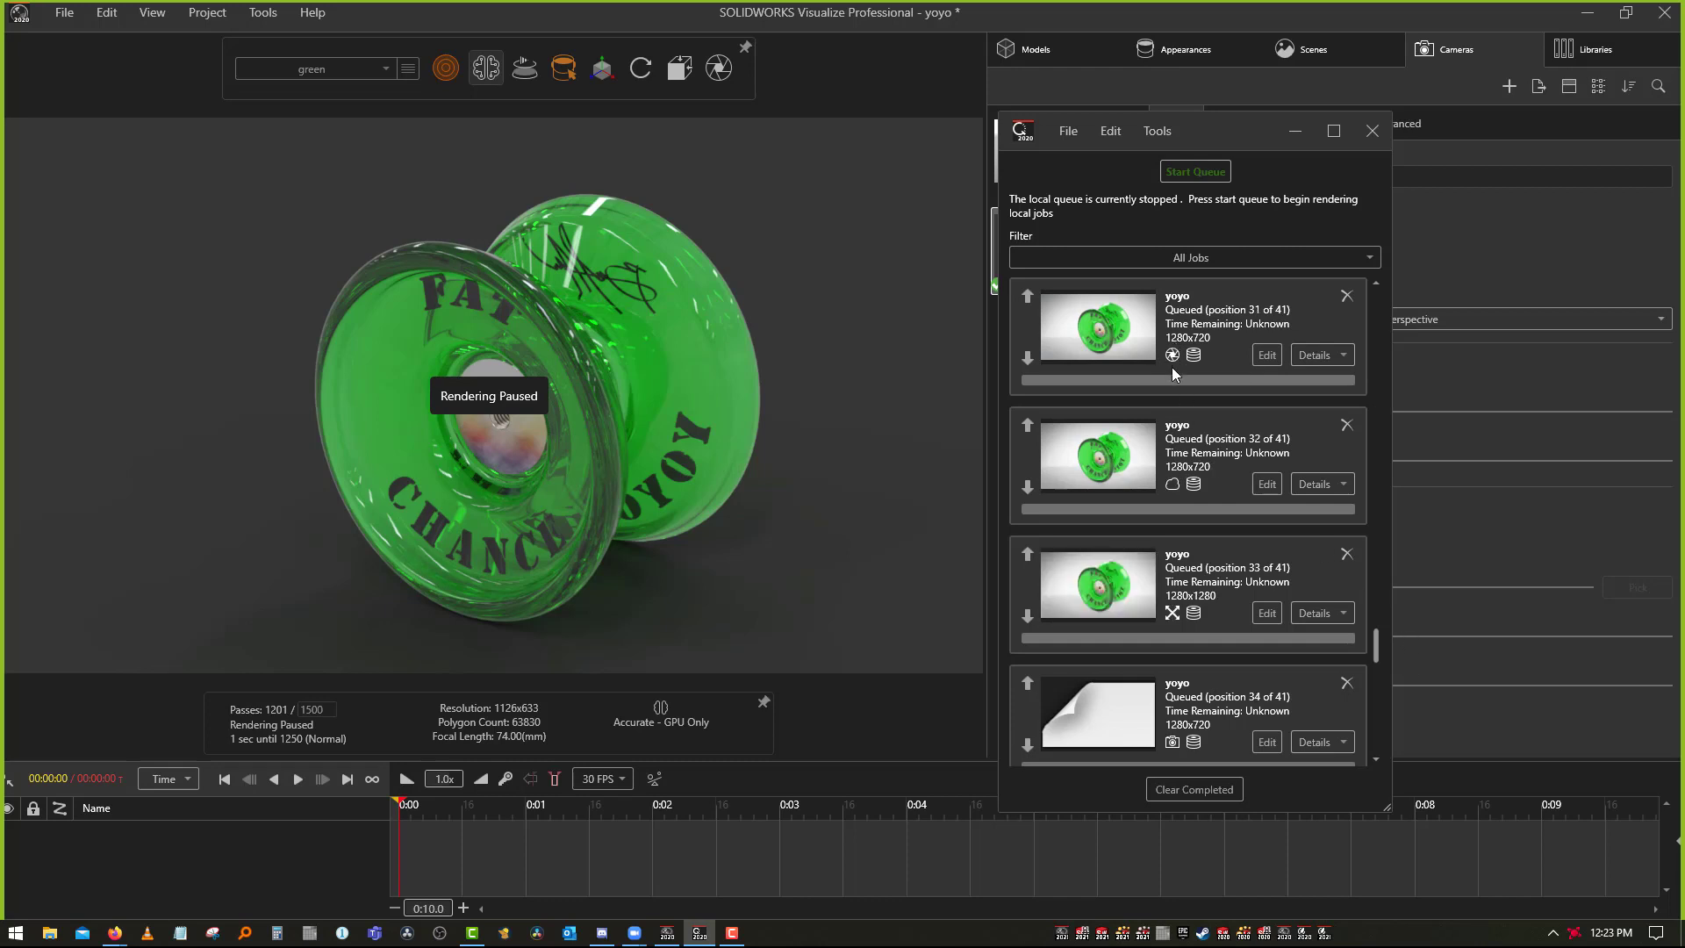
left_click(1266, 484)
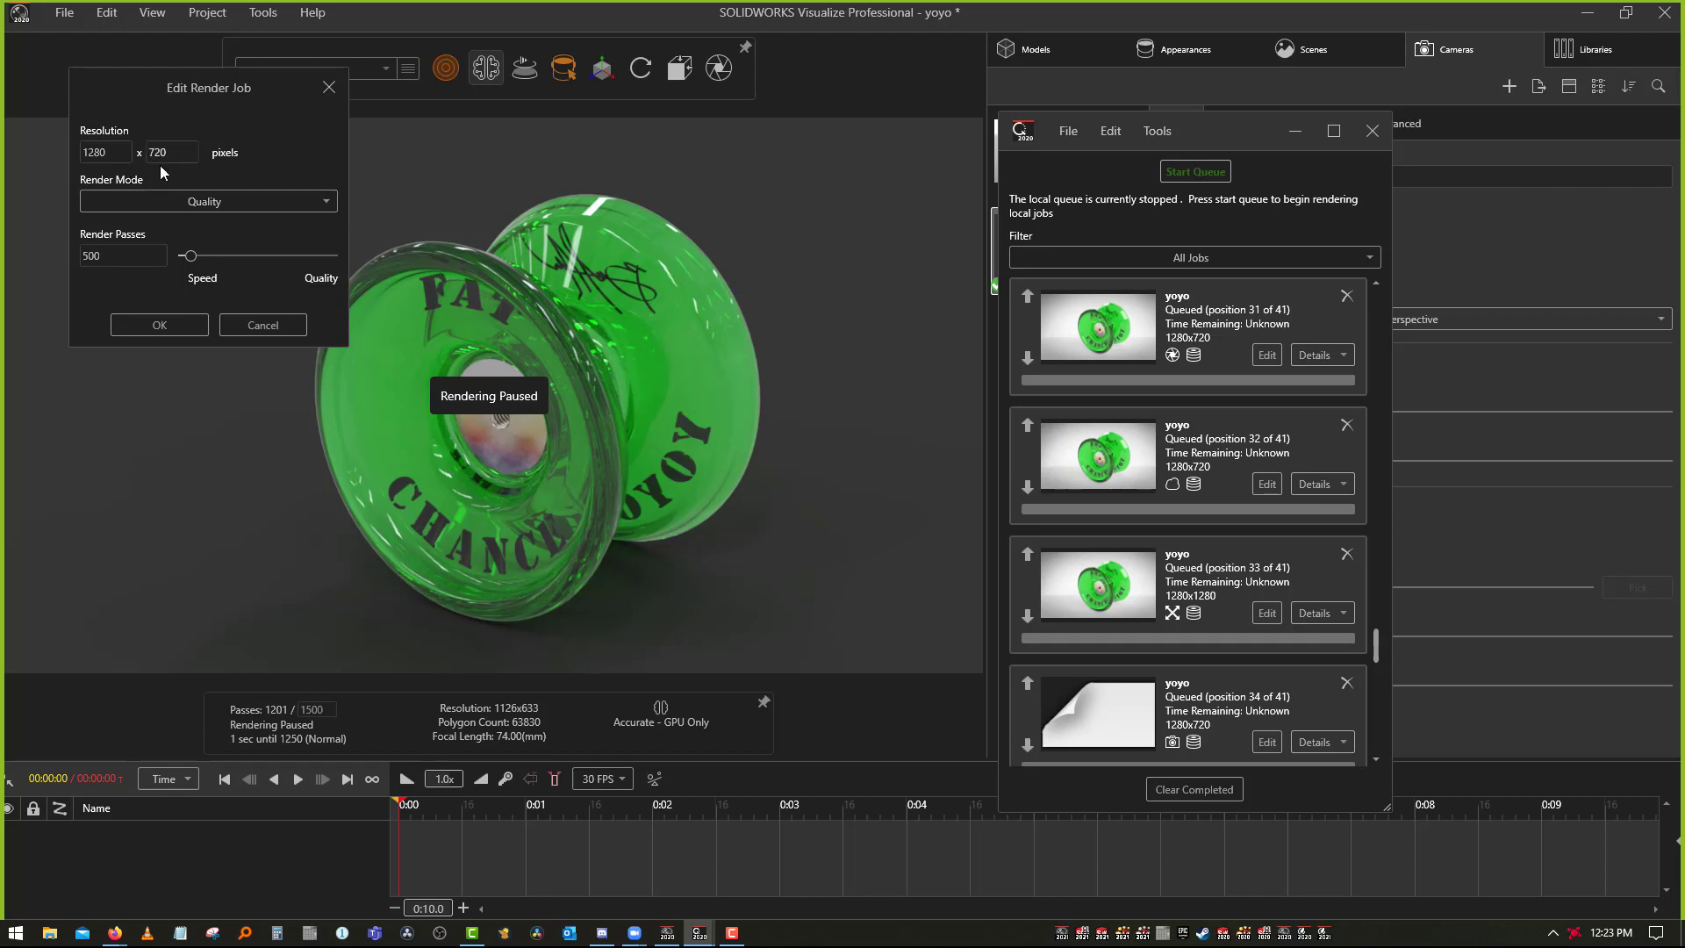
left_click(329, 87)
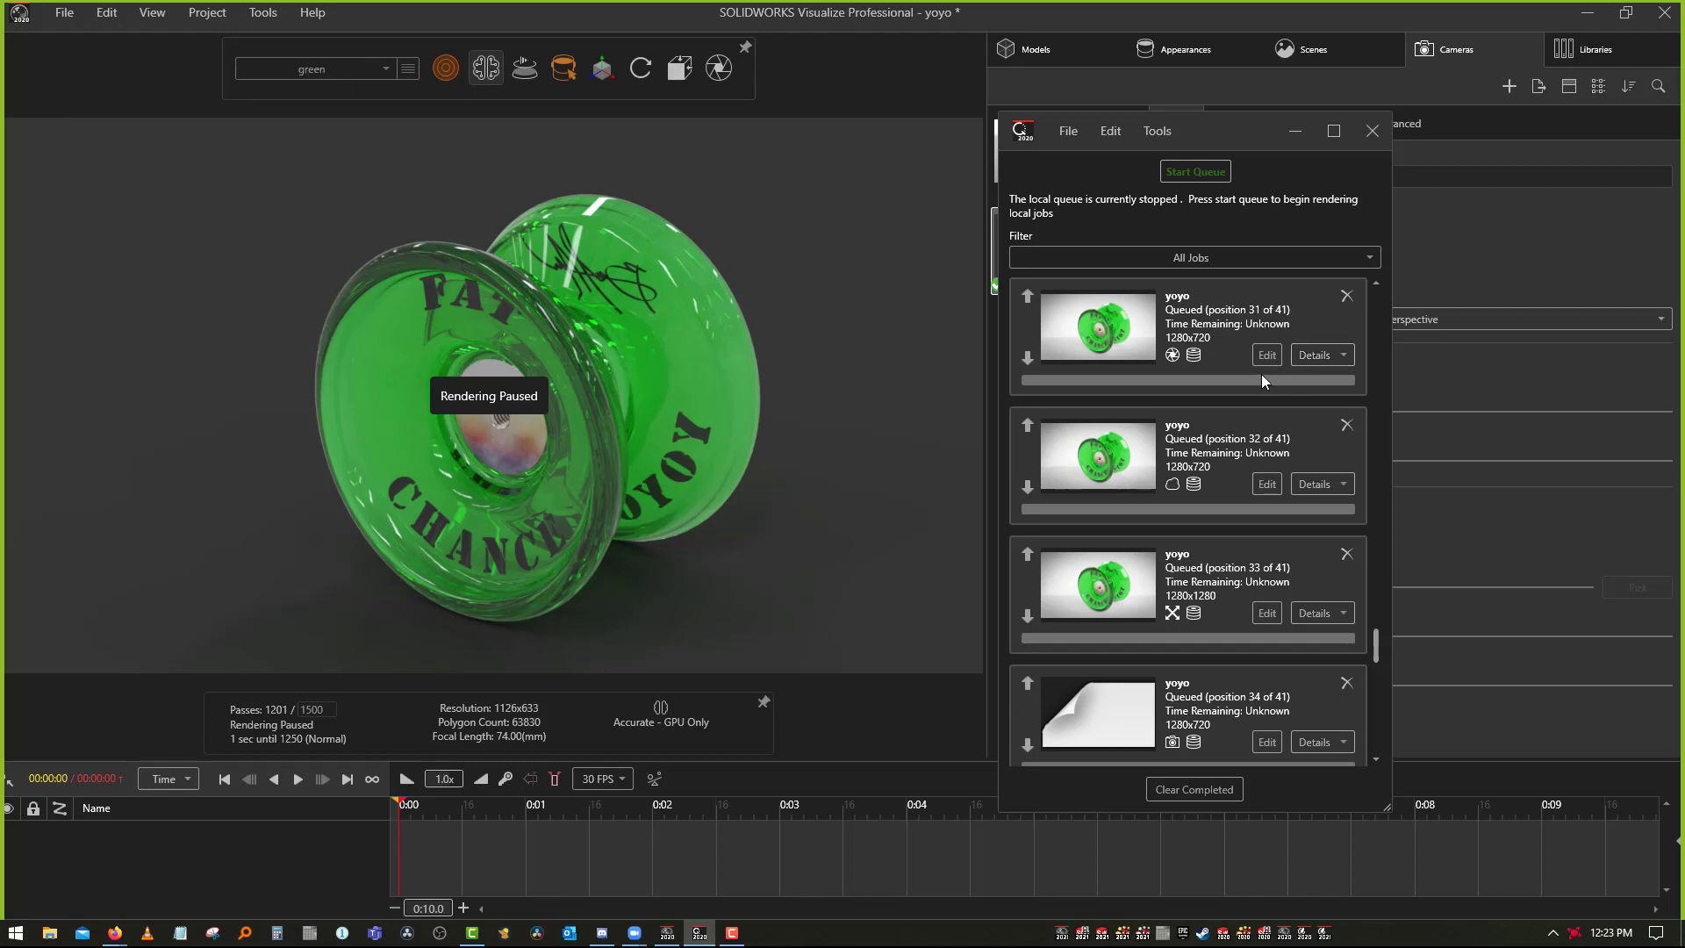
Expand the details of the yoyo job at position 31 and show its removal prompt, keeping the job
left_click(1314, 355)
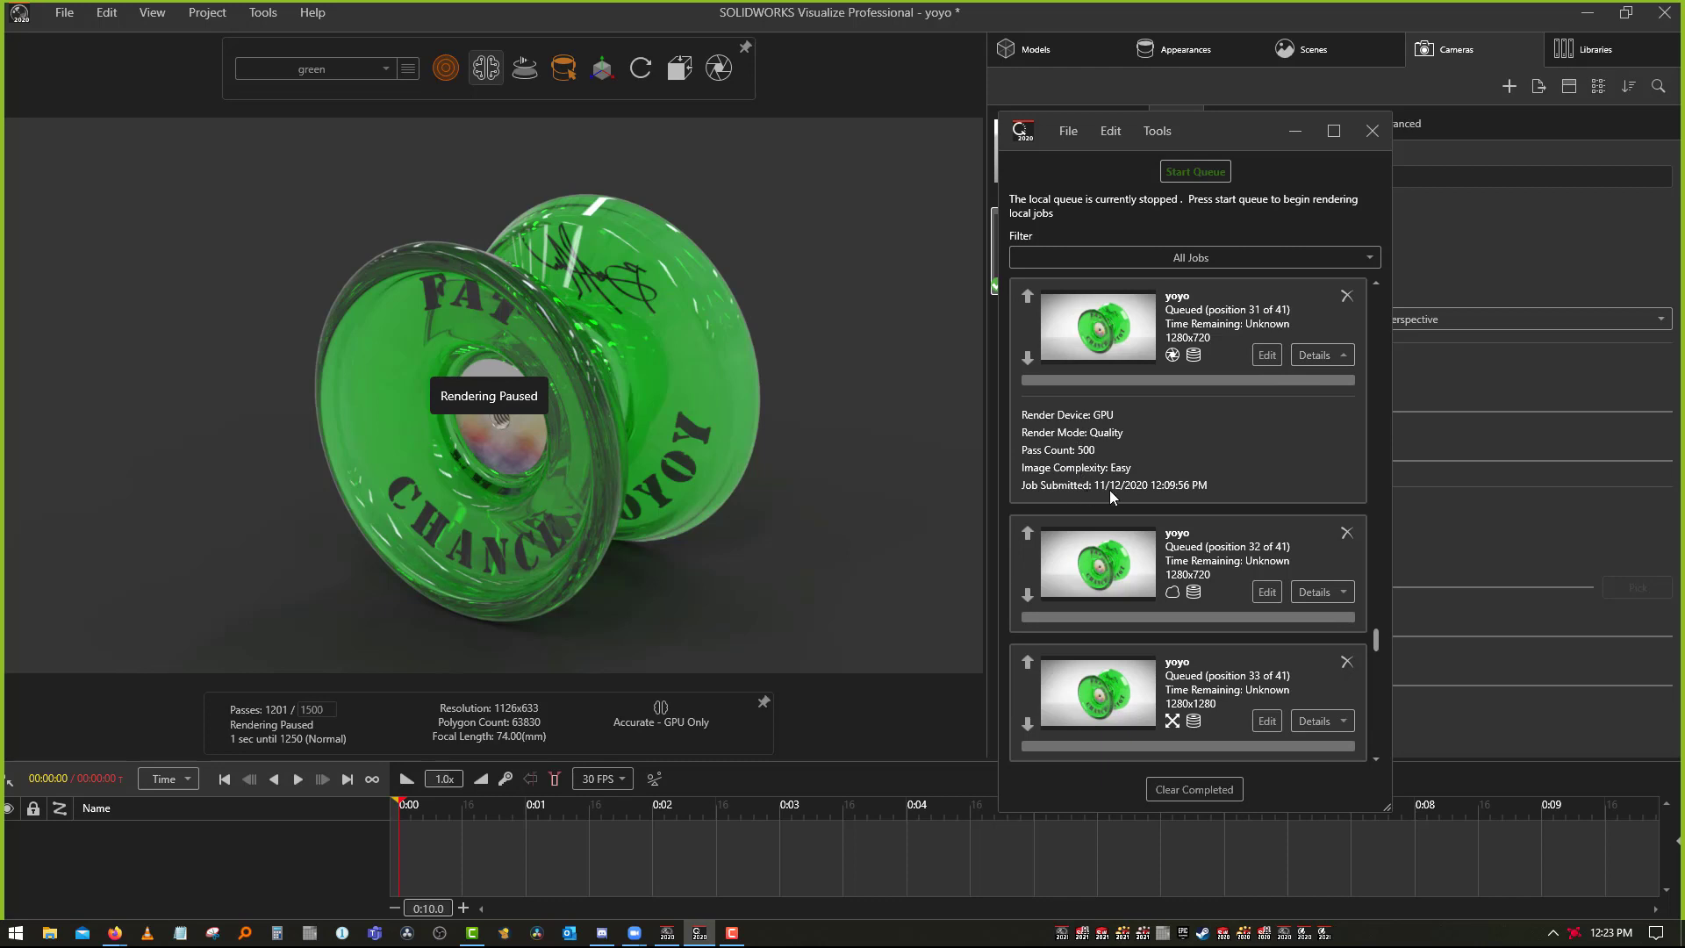
left_click(1346, 295)
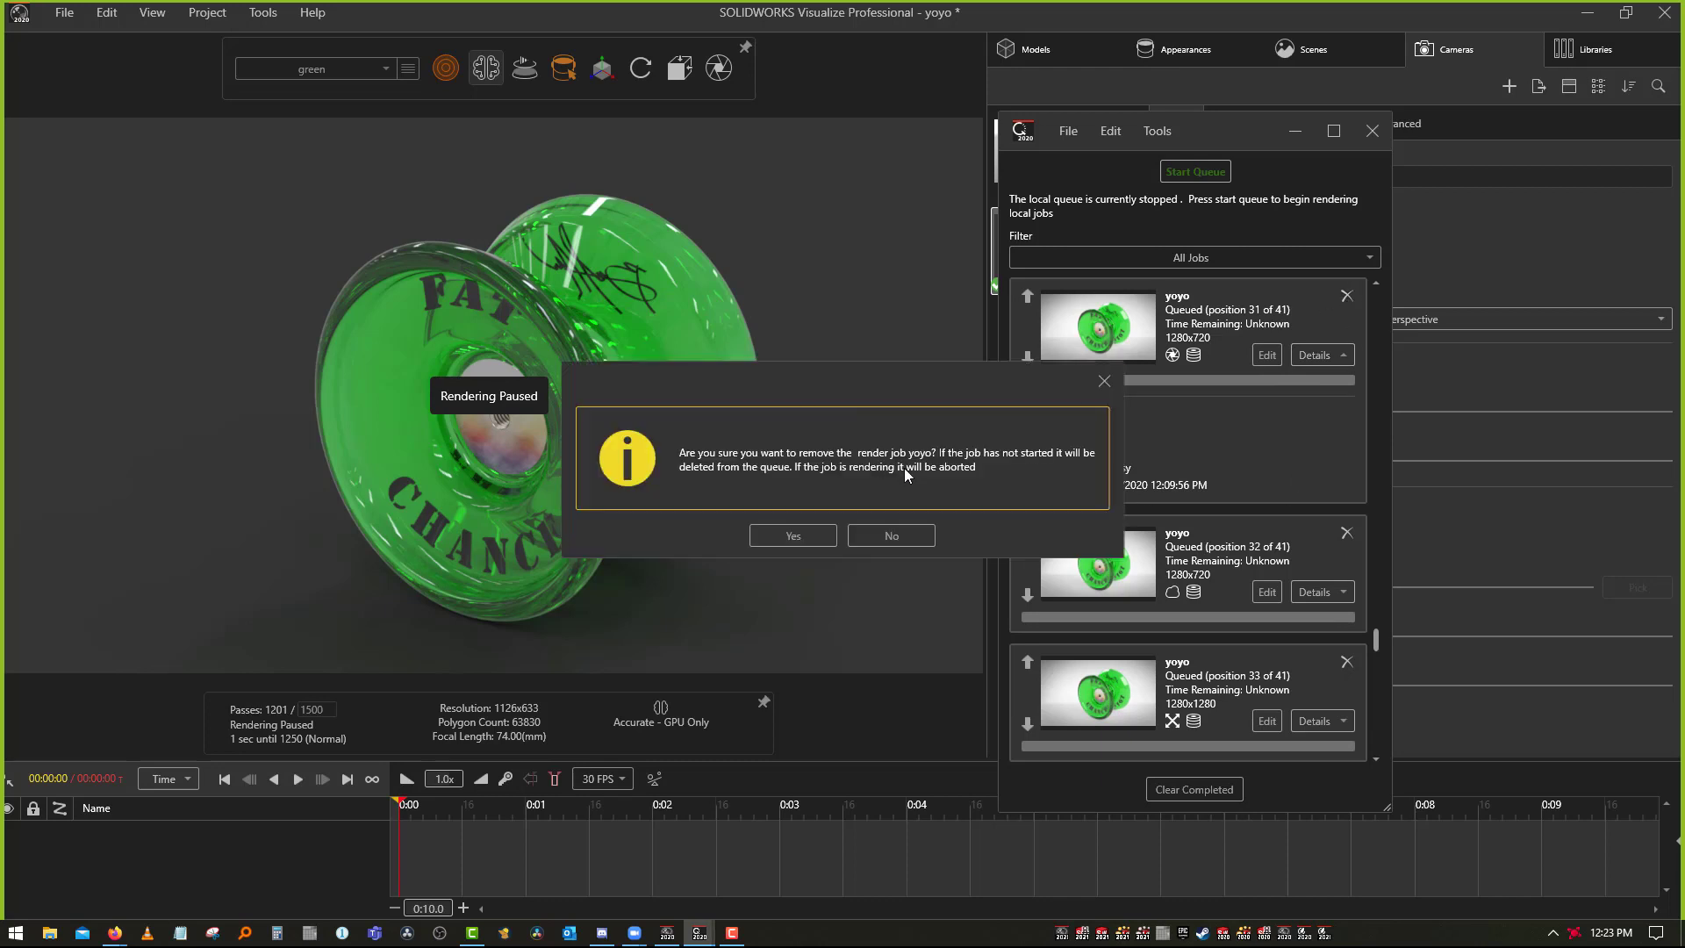
left_click(1104, 381)
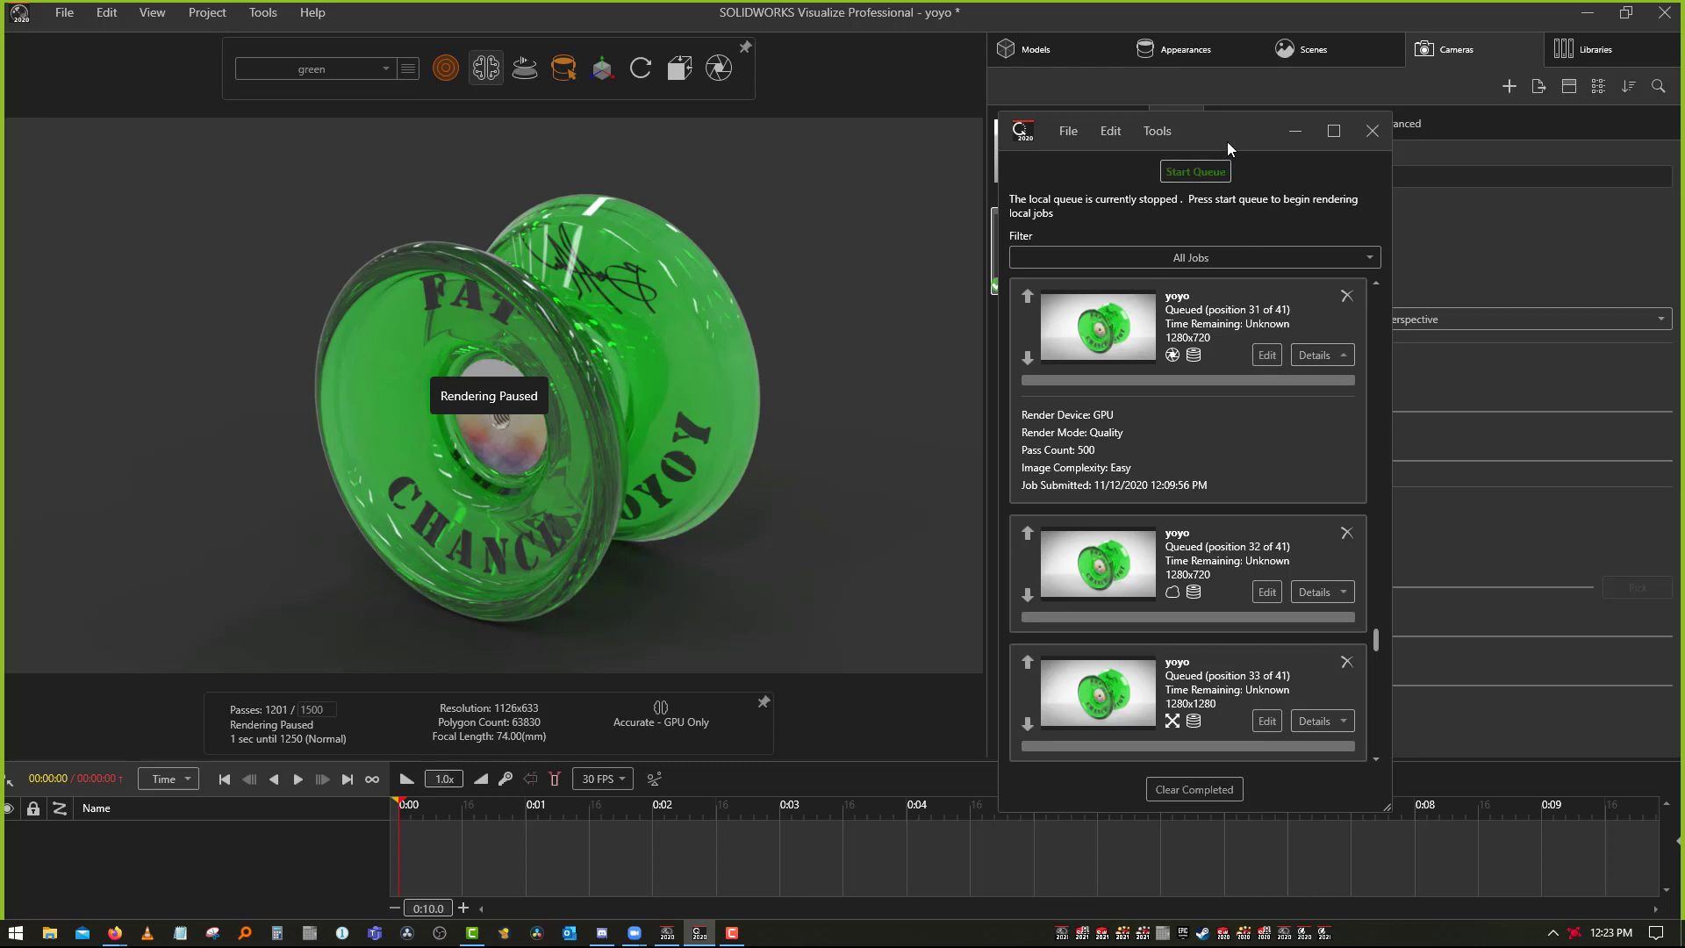
Review the render queue's job filter options and keep All Jobs selected
mouse_move(1226, 144)
left_mouse_down()
mouse_move(1229, 103)
mouse_move(1228, 159)
left_mouse_up()
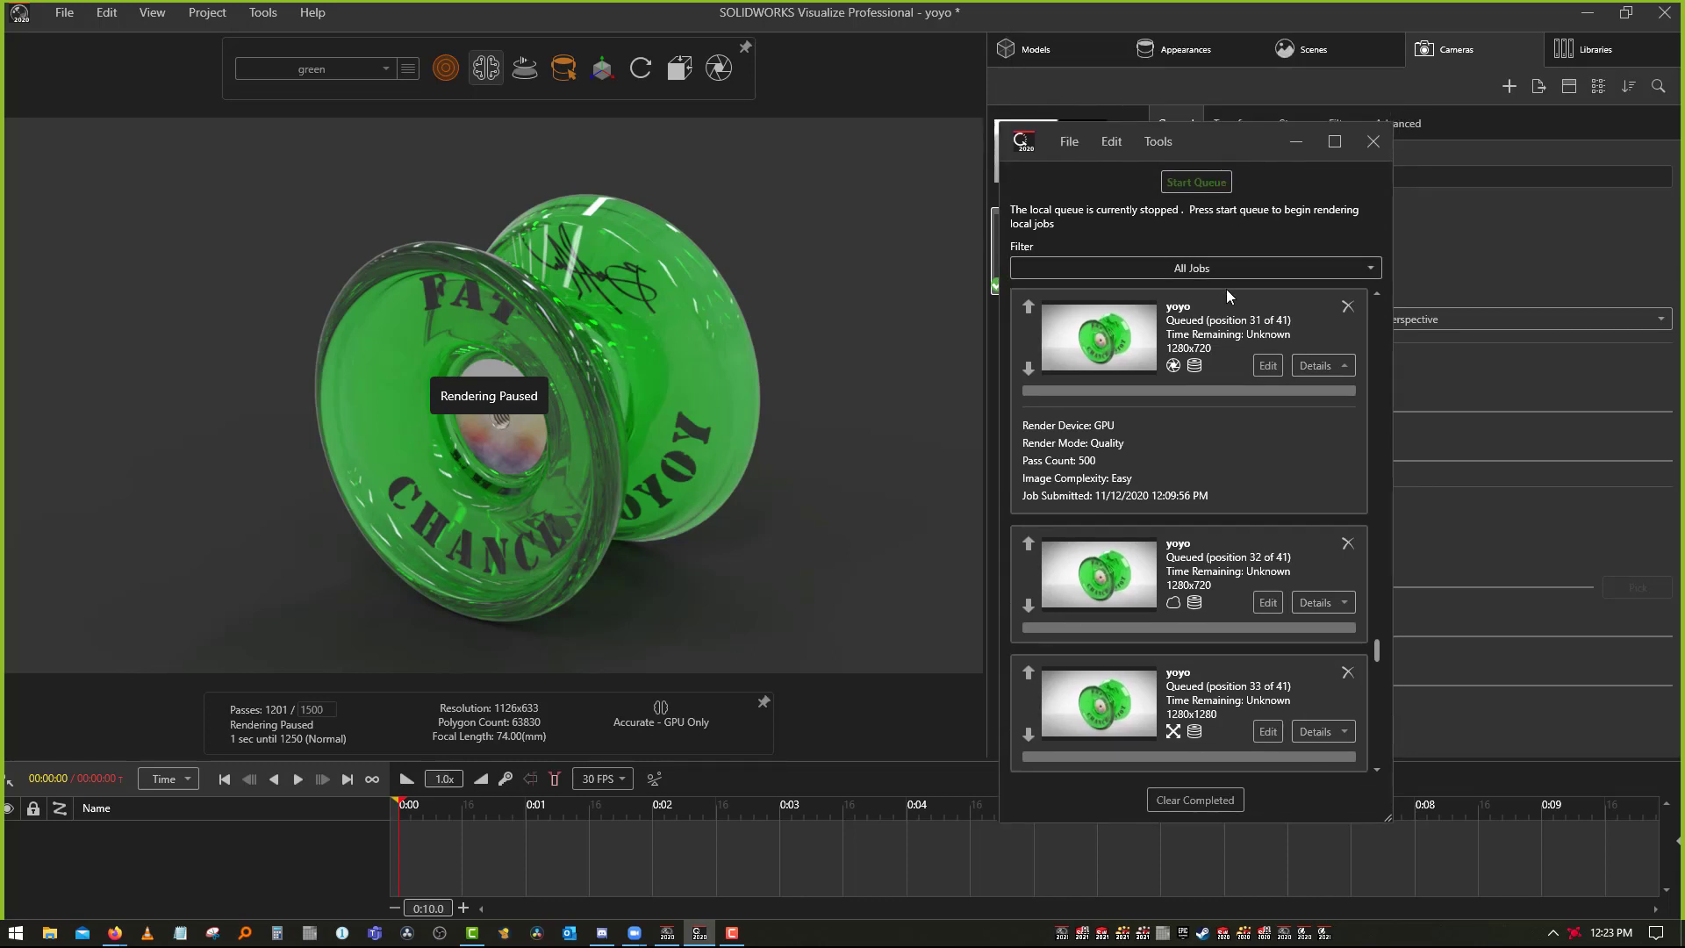
left_click(1177, 270)
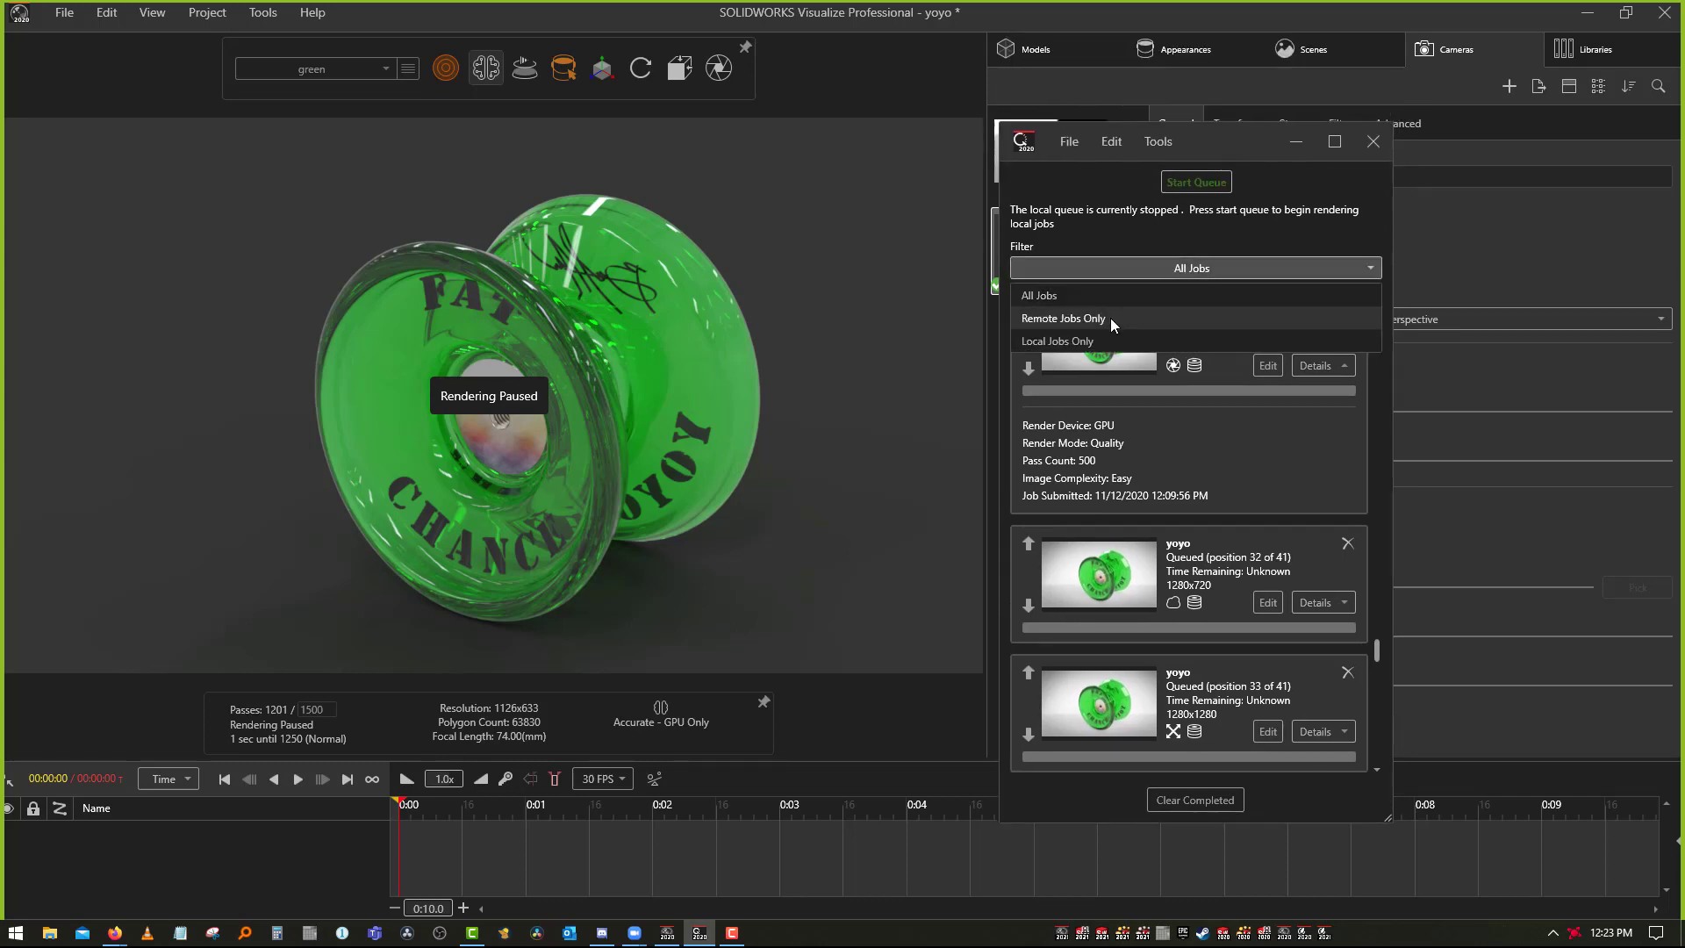
left_click(1064, 295)
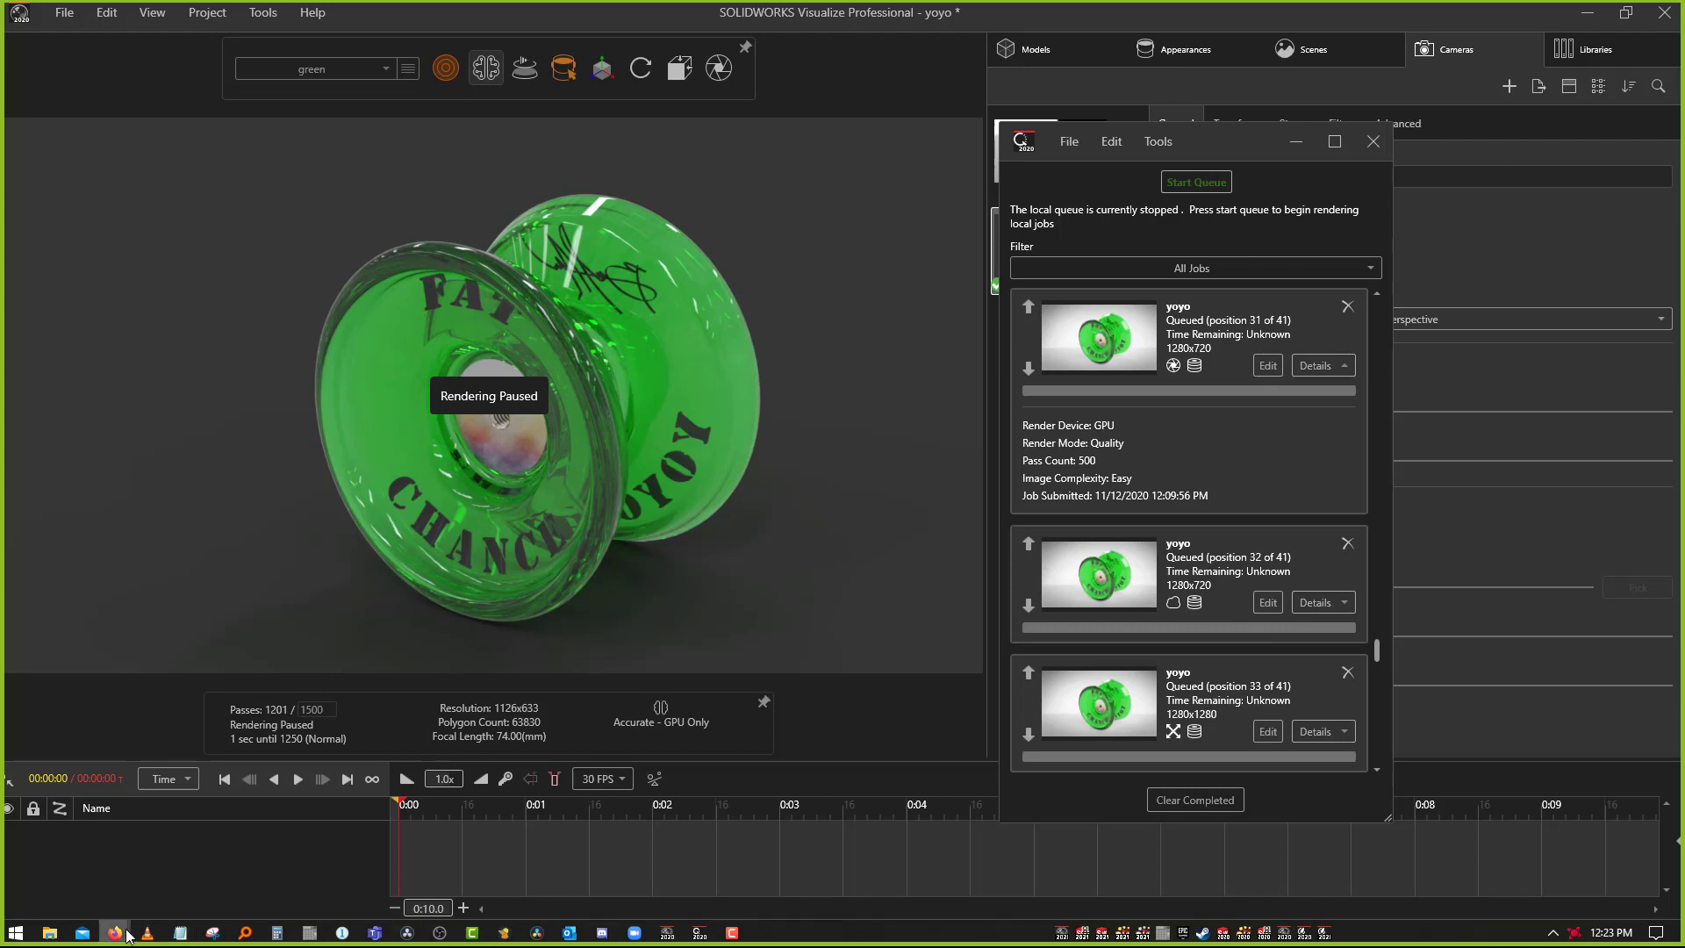
Switch to the Firefox window with the SOLIDWORKS Visualize Boost status page and place it beside the render queue
mouse_move(127, 933)
left_click(672, 864)
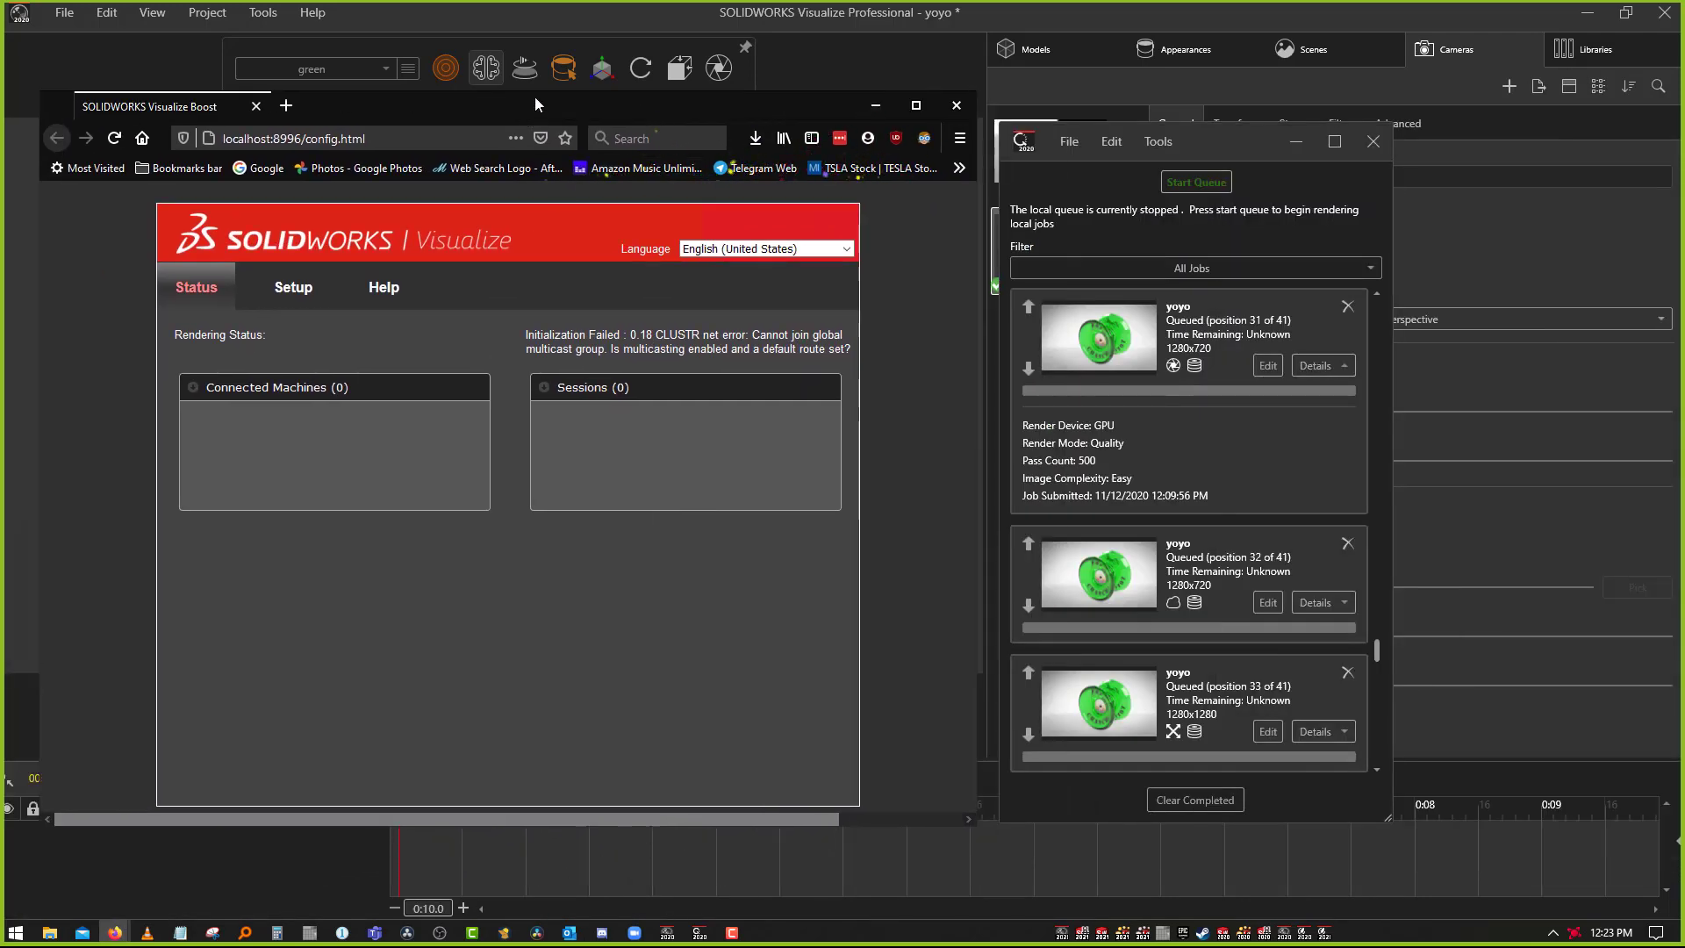
left_click_drag(535, 108, 498, 120)
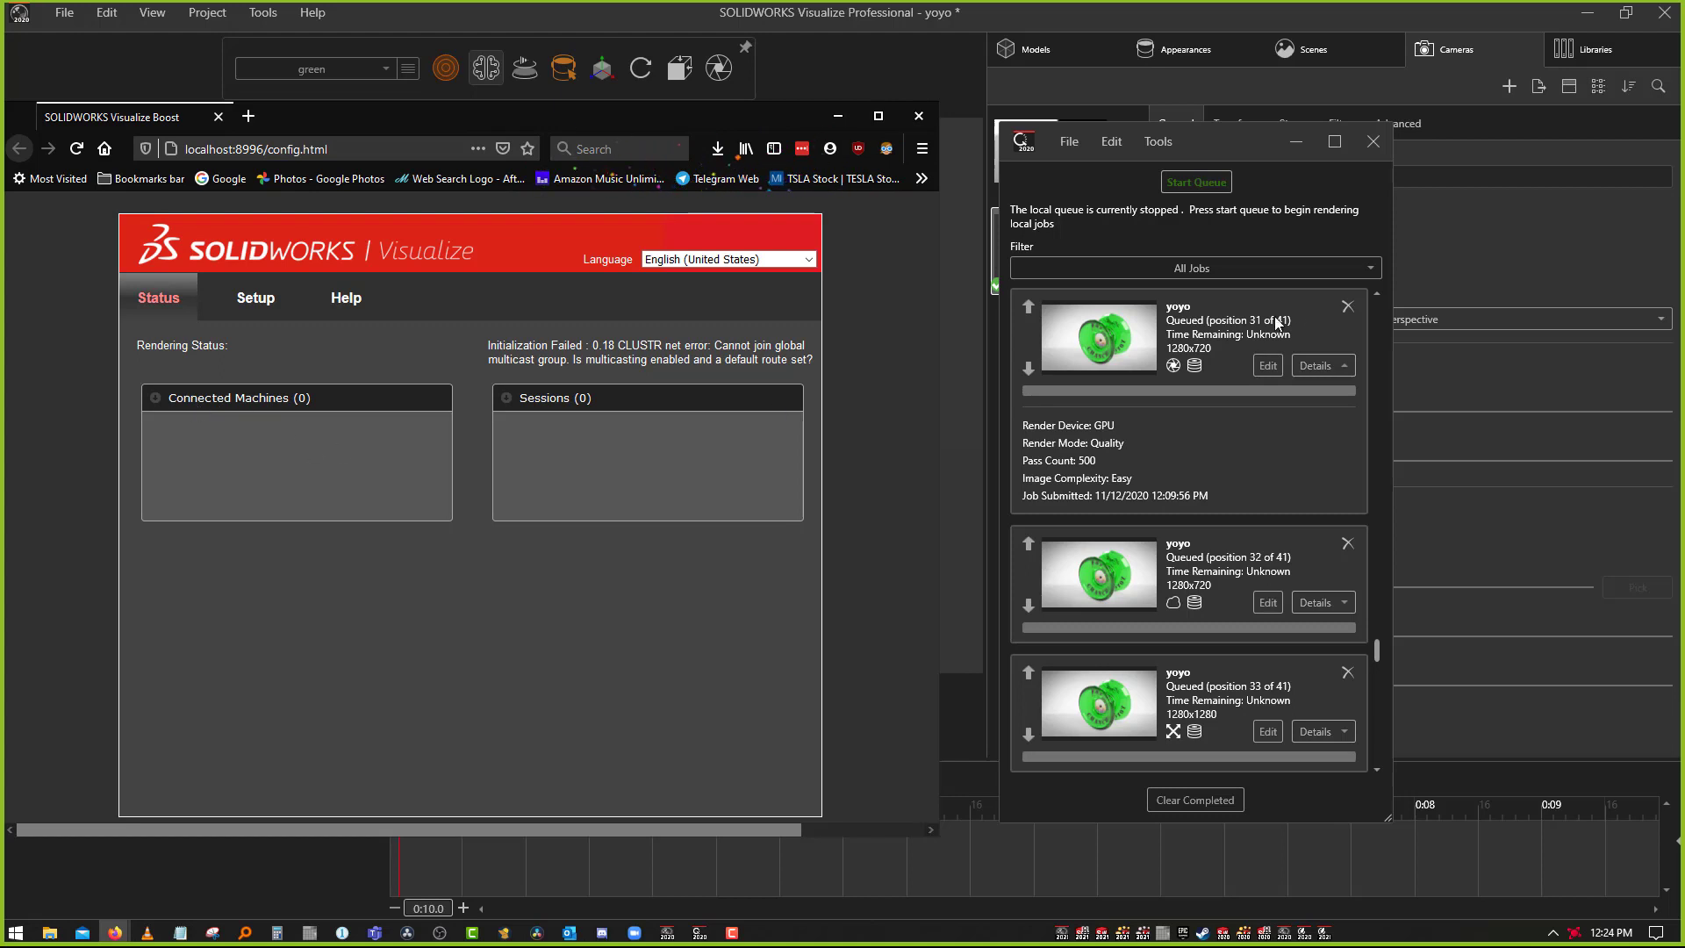
Filter the queue to Remote Jobs Only, move the browser window out of the way, and return the filter to All Jobs
left_click(1227, 270)
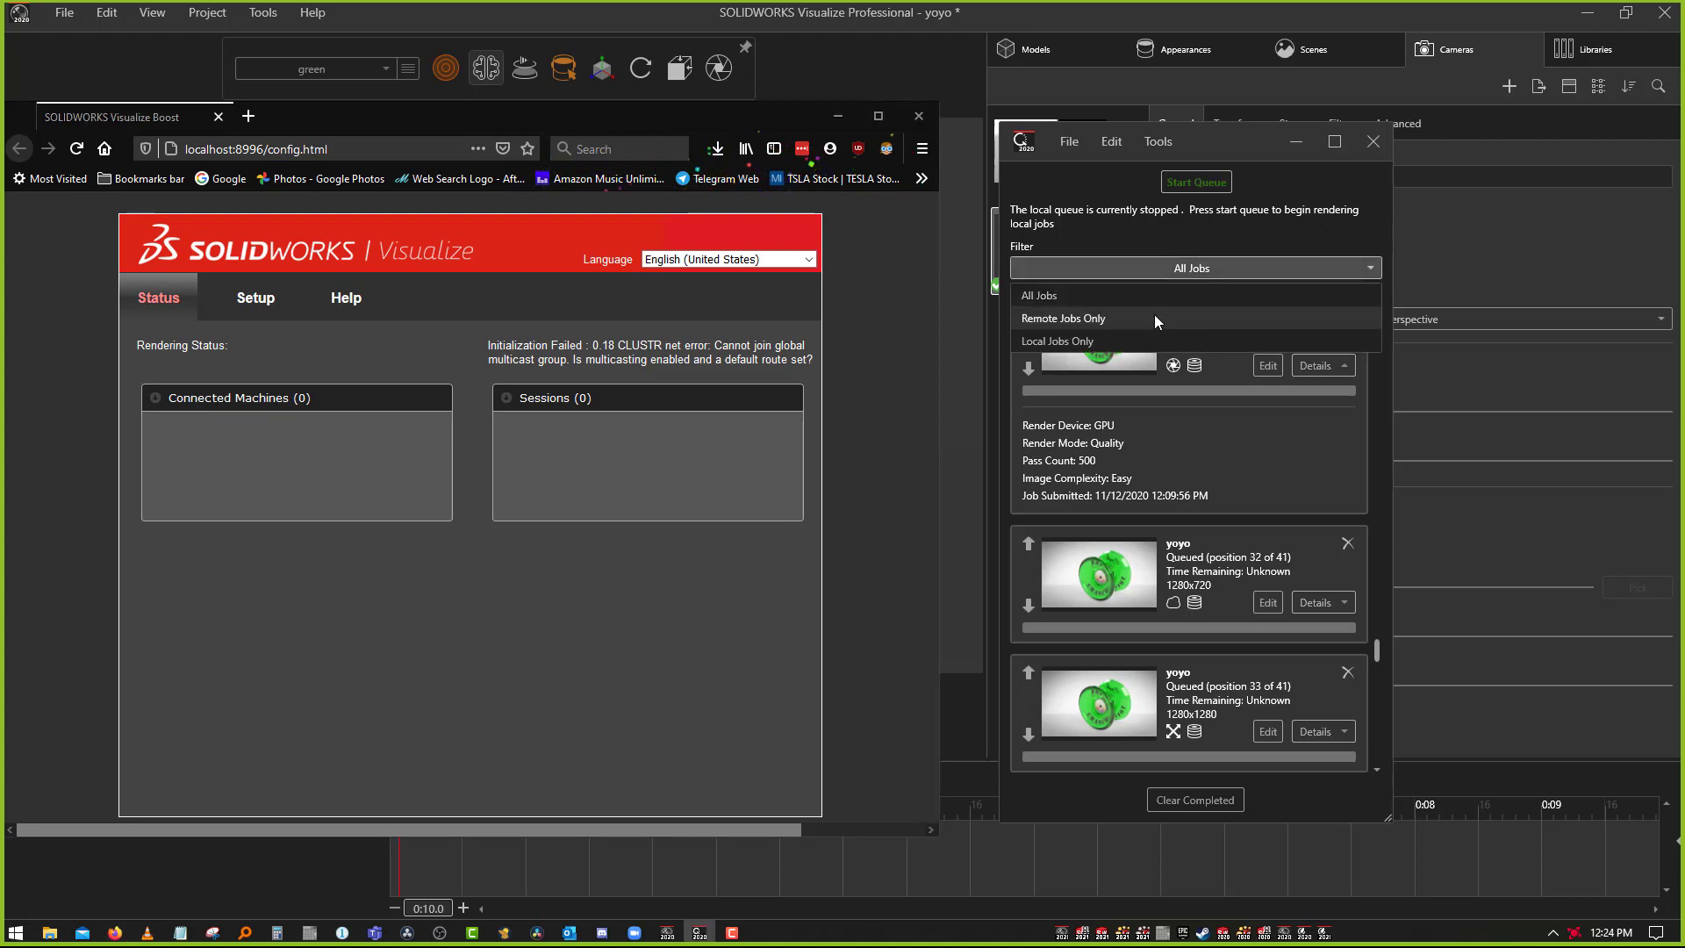
left_click(1155, 314)
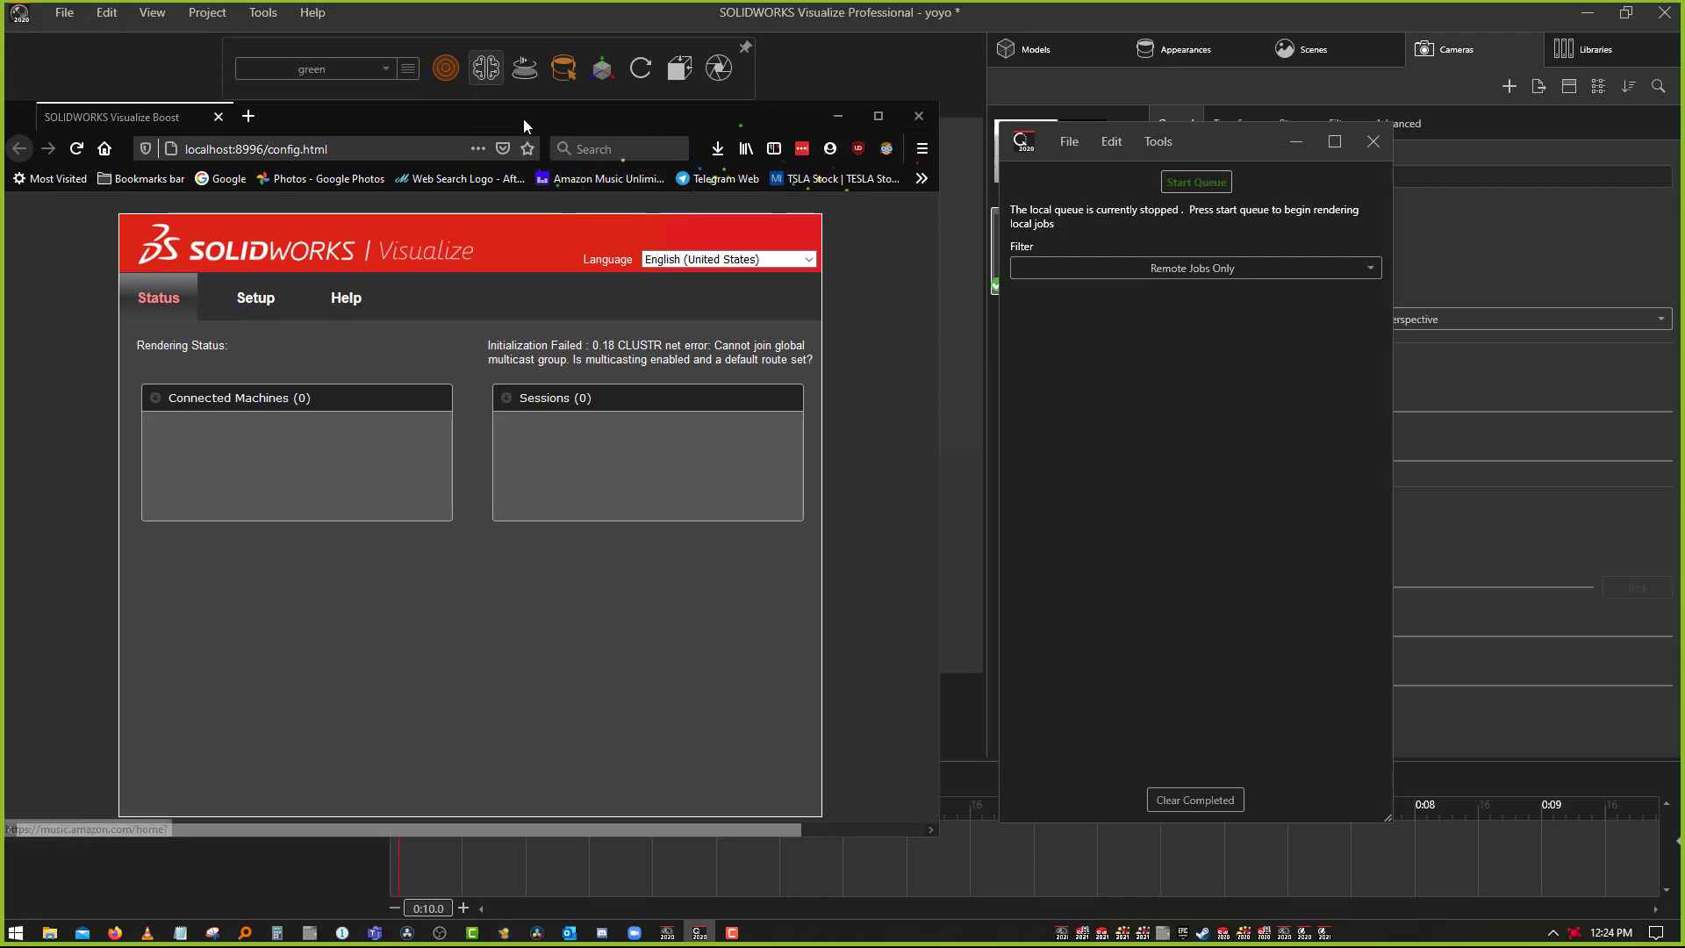
left_click_drag(524, 119, 1684, 141)
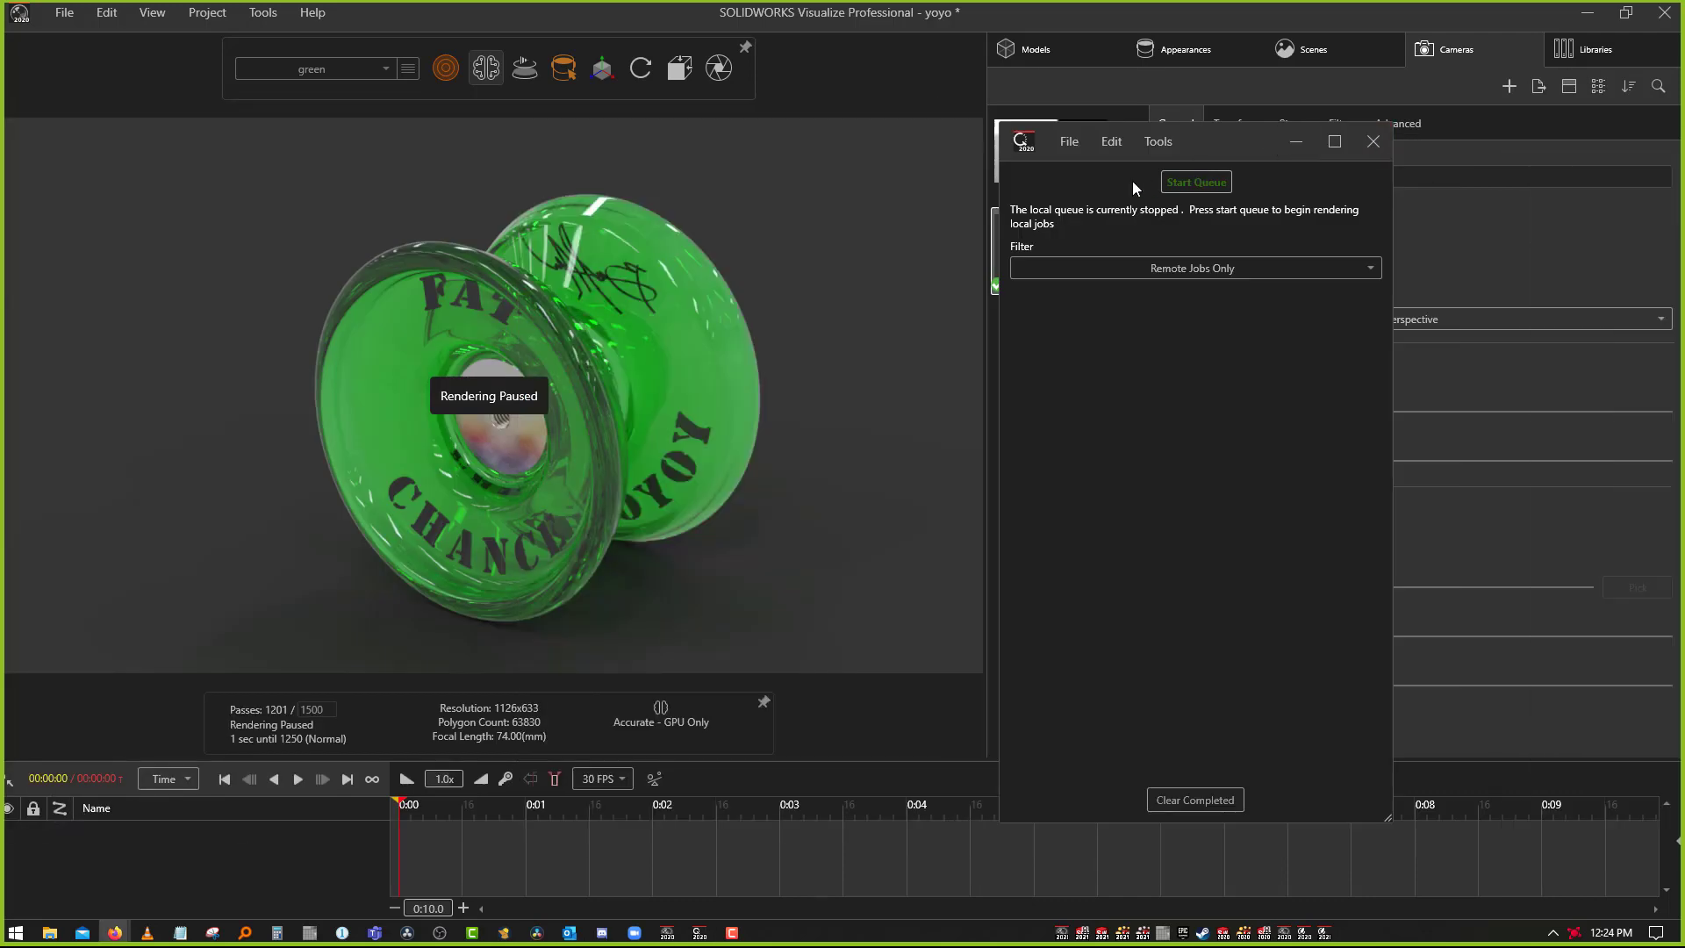
left_click(1202, 267)
left_click(1166, 298)
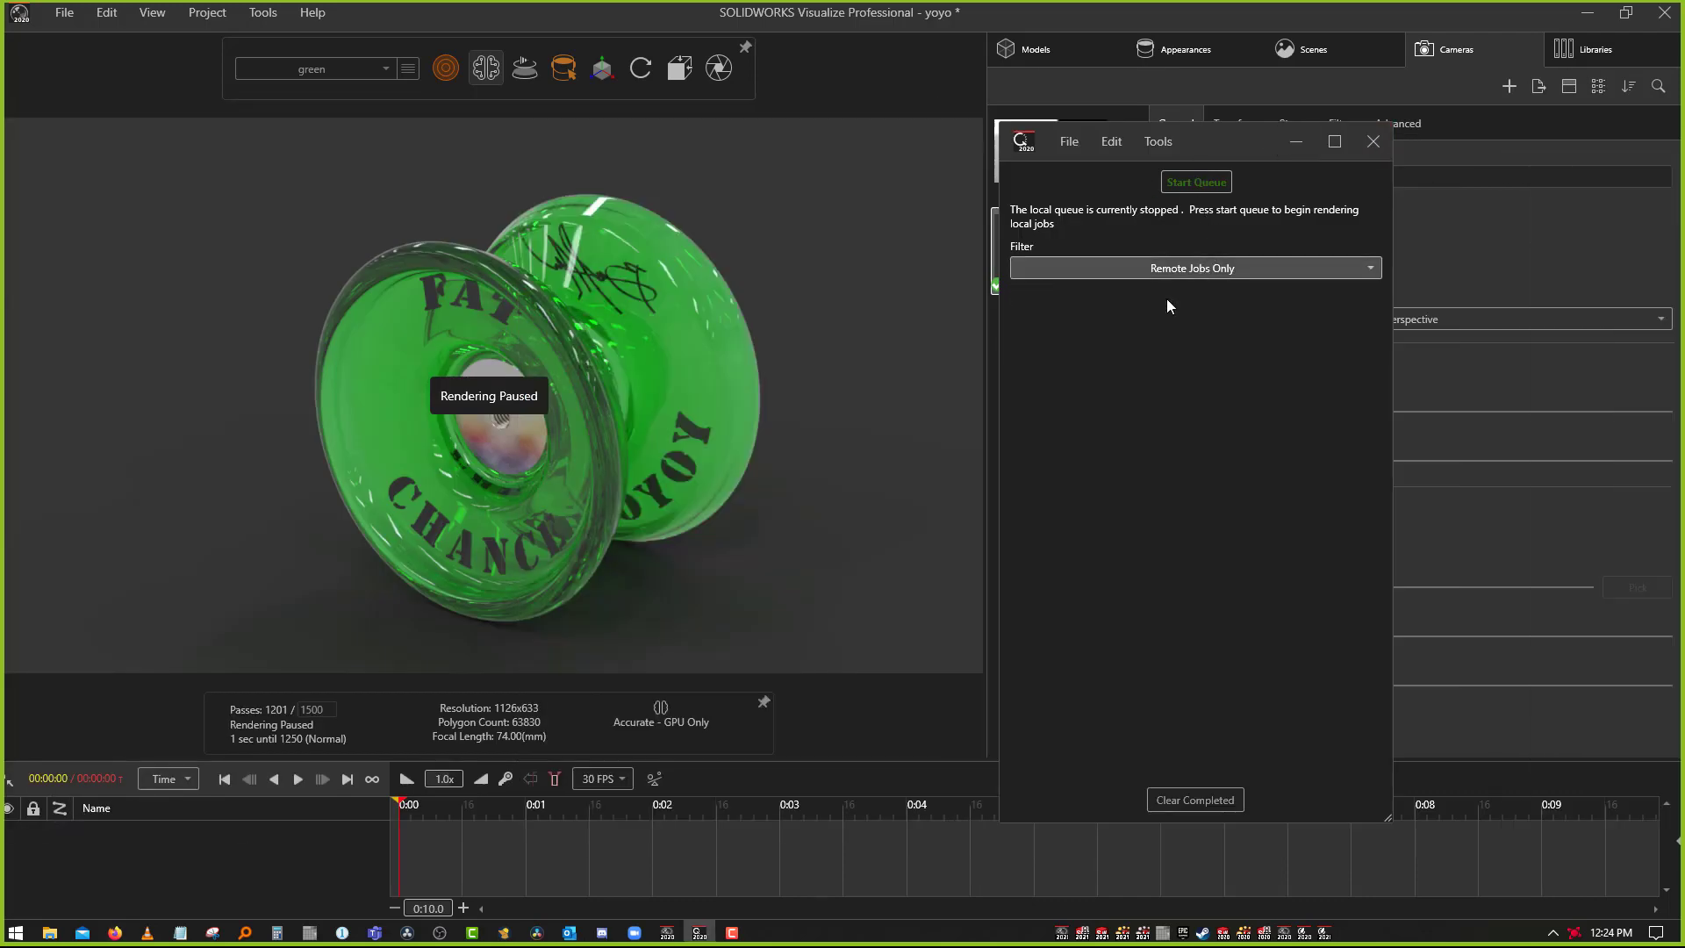